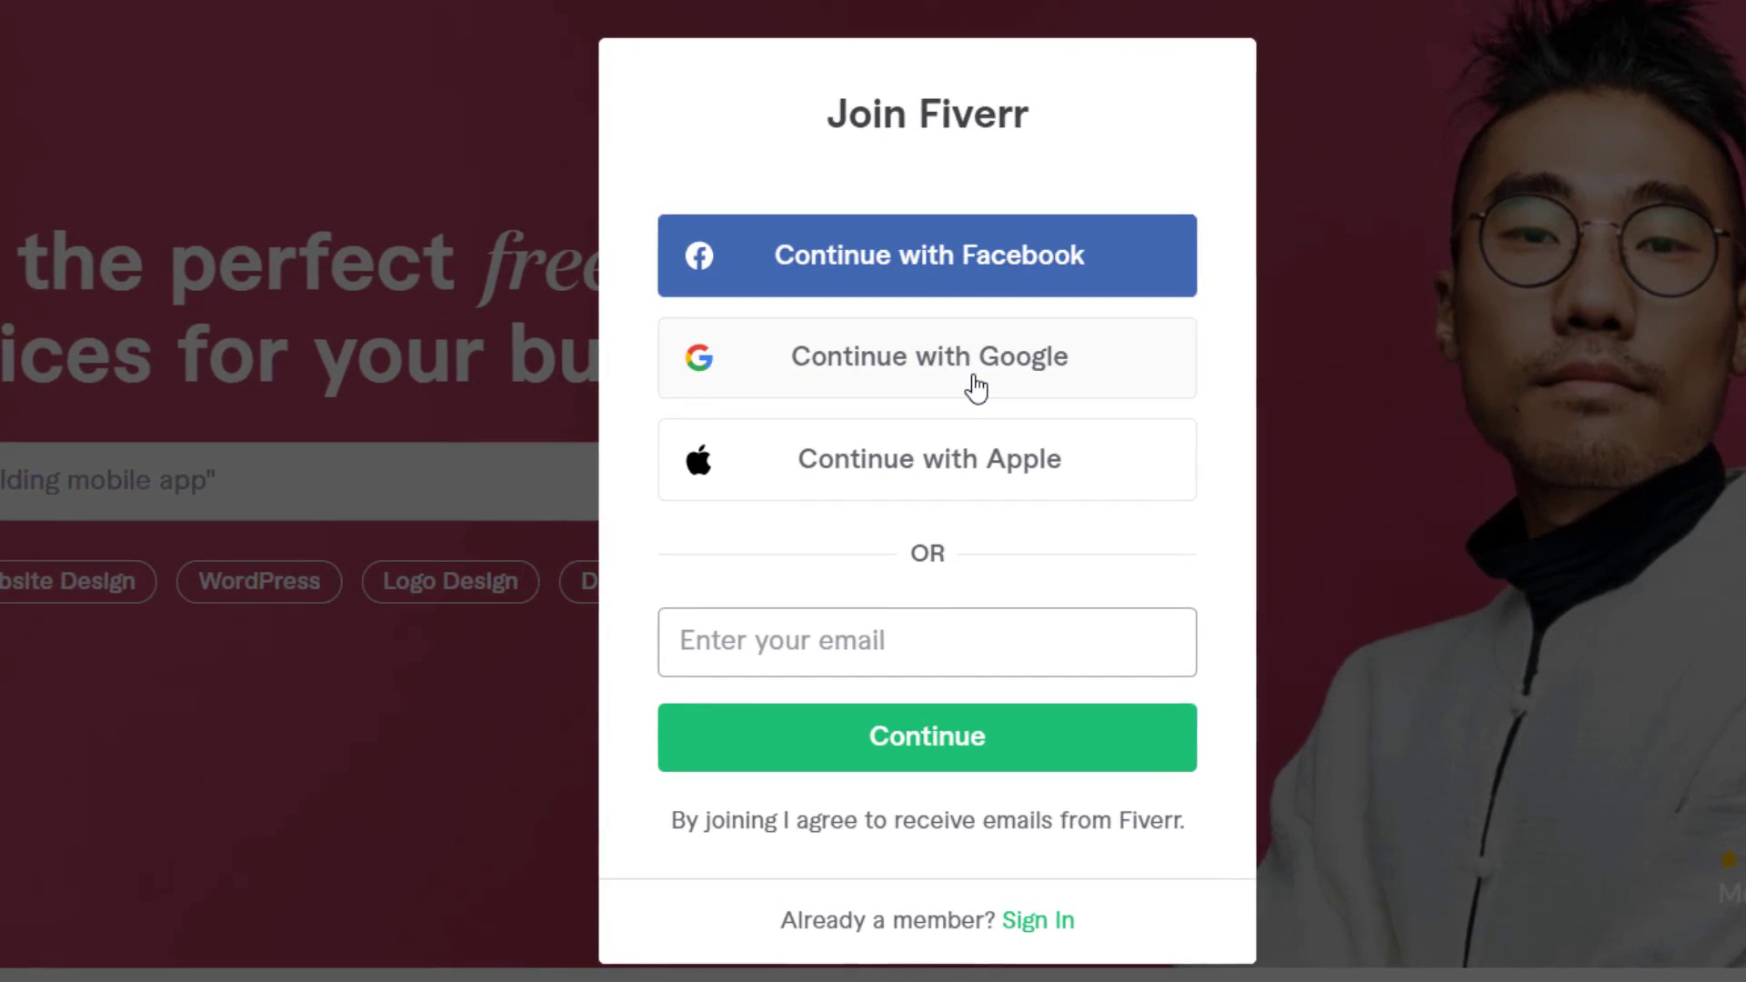
Sign up with Google, choosing the existing Google account in the sign-in popup.
click(977, 388)
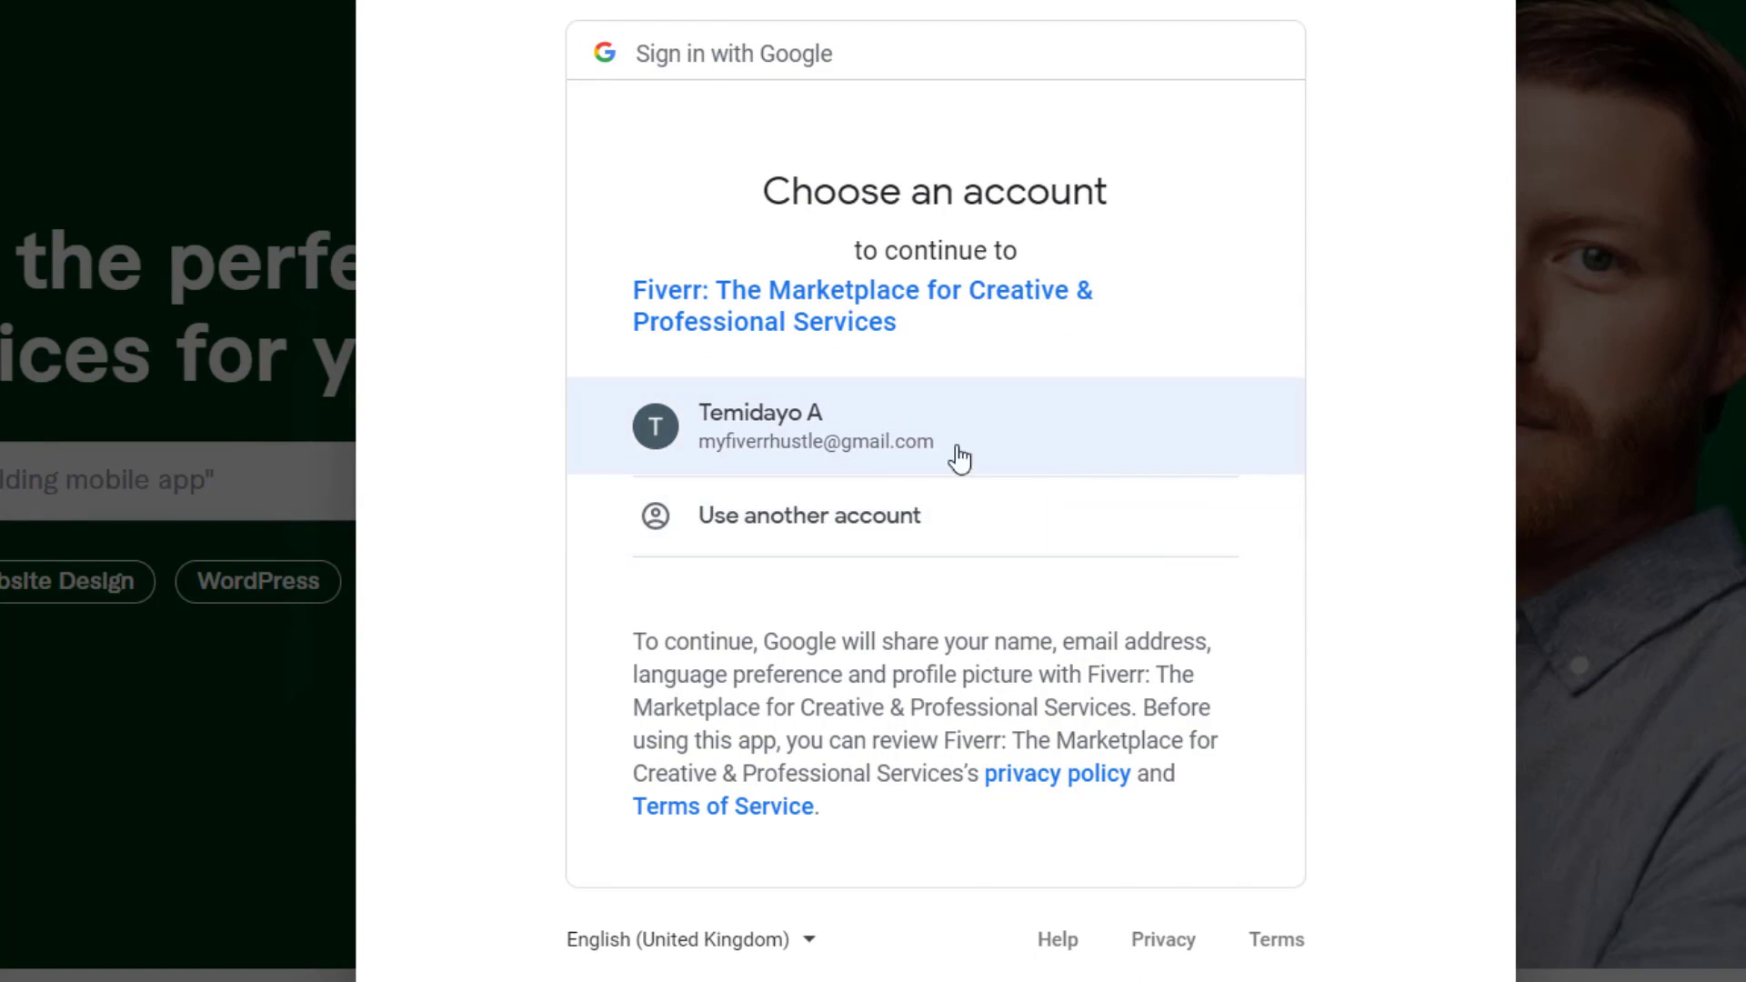
click(1117, 426)
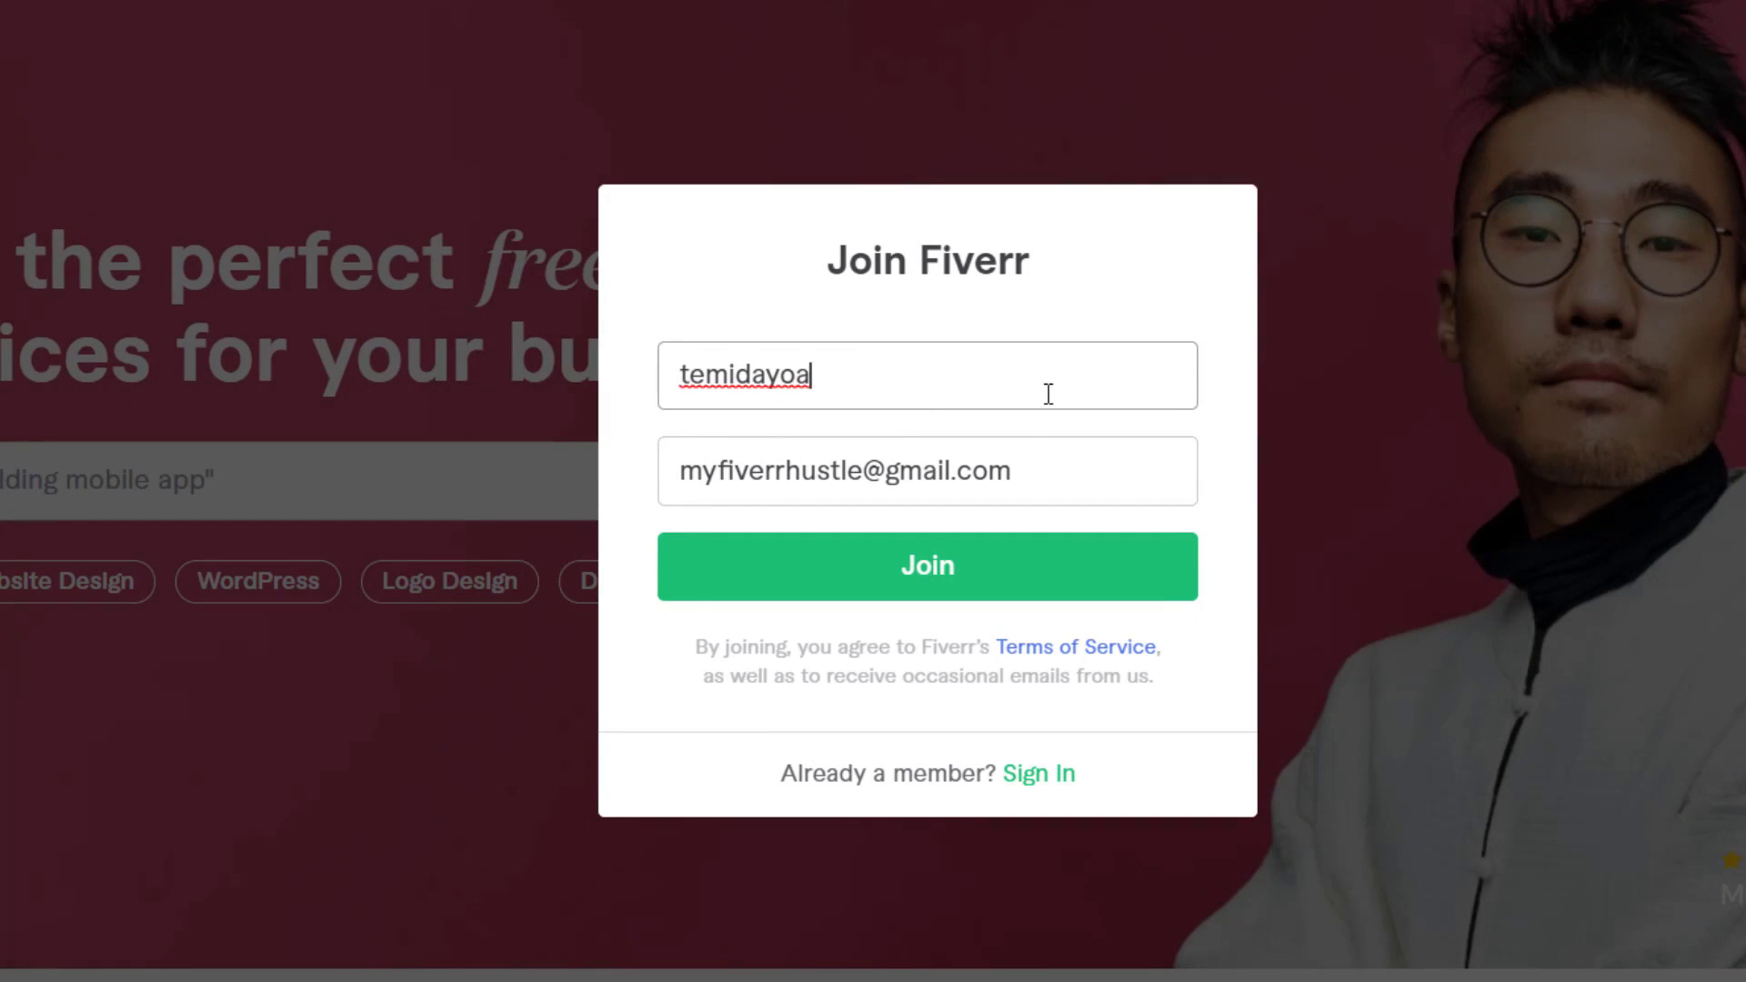
Replace the suggested username, trying variations until settling on one ending in 'hustler'.
drag(1045, 390, 661, 386)
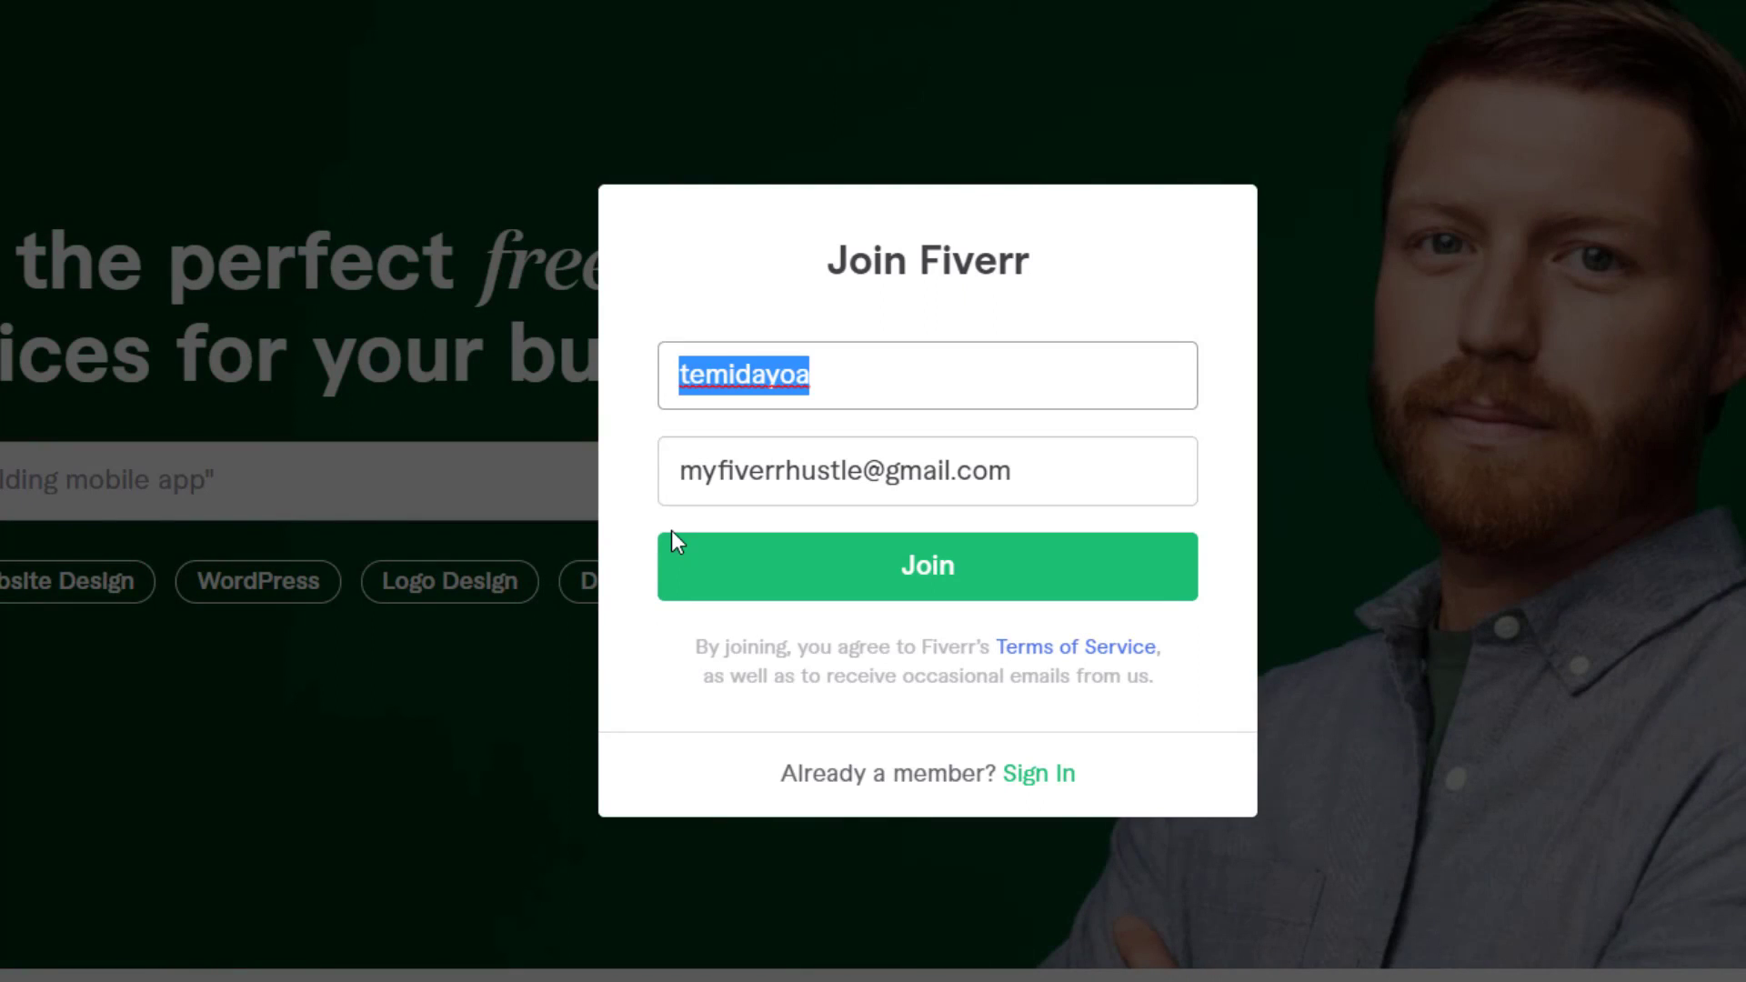
text(t)
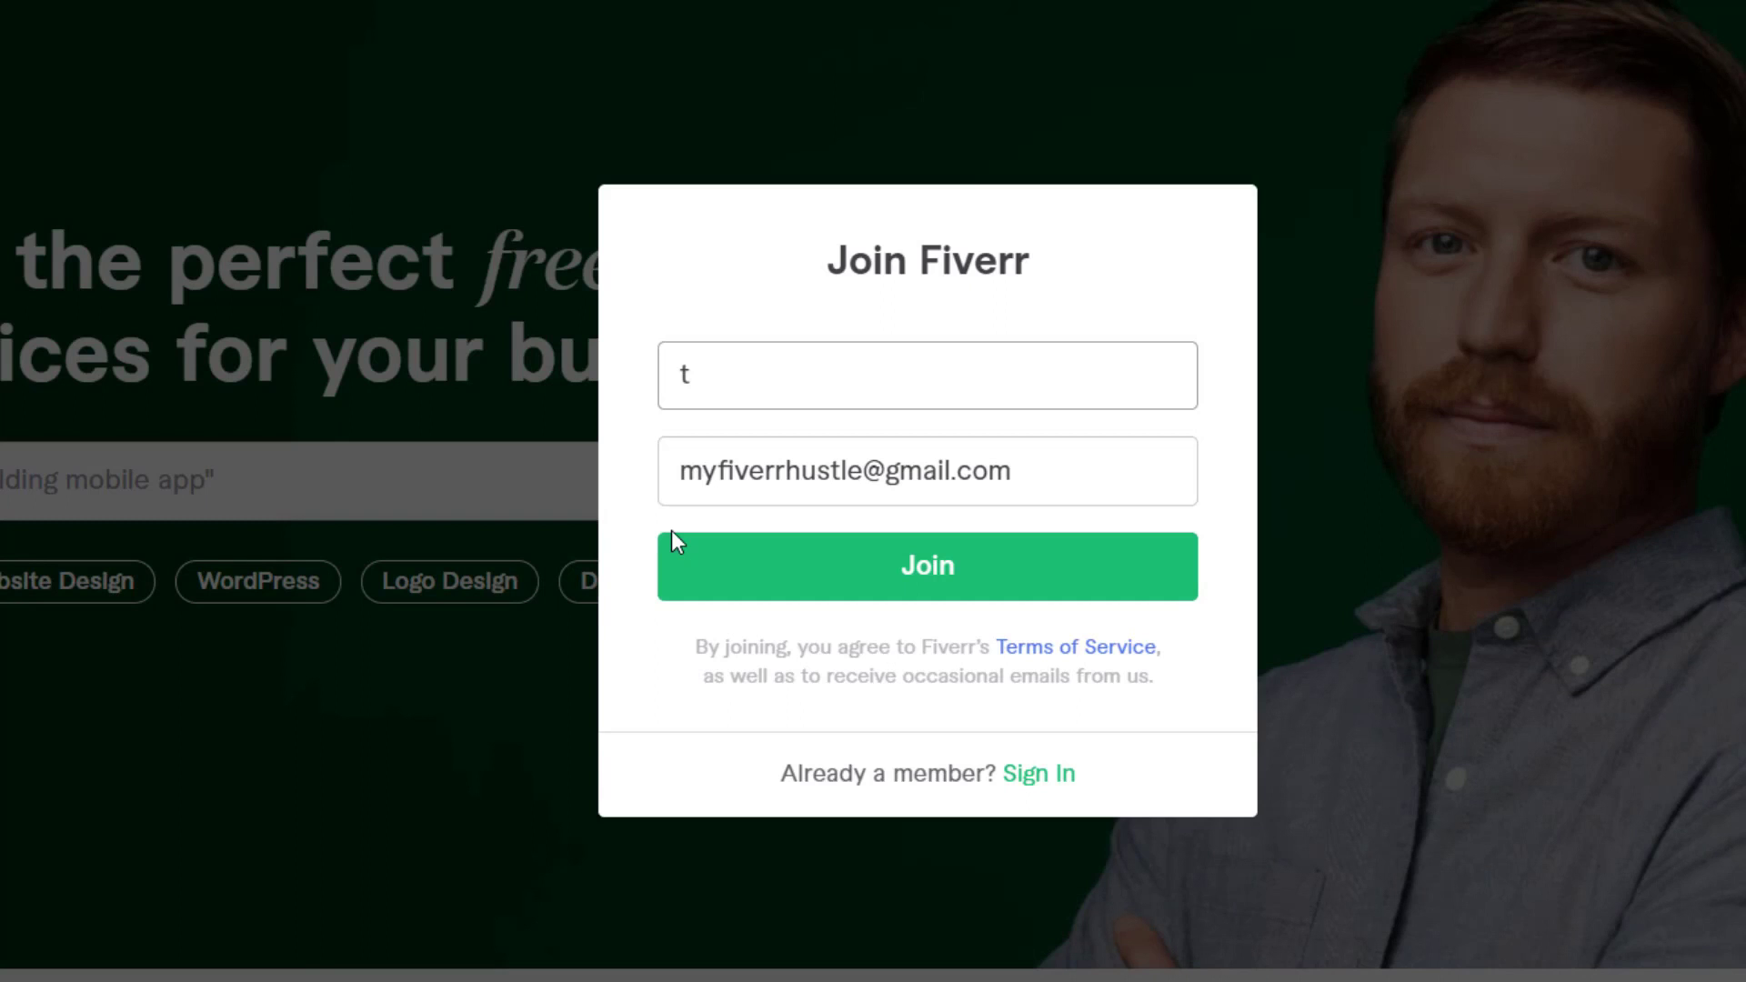
key(BackSpace)
text(writer)
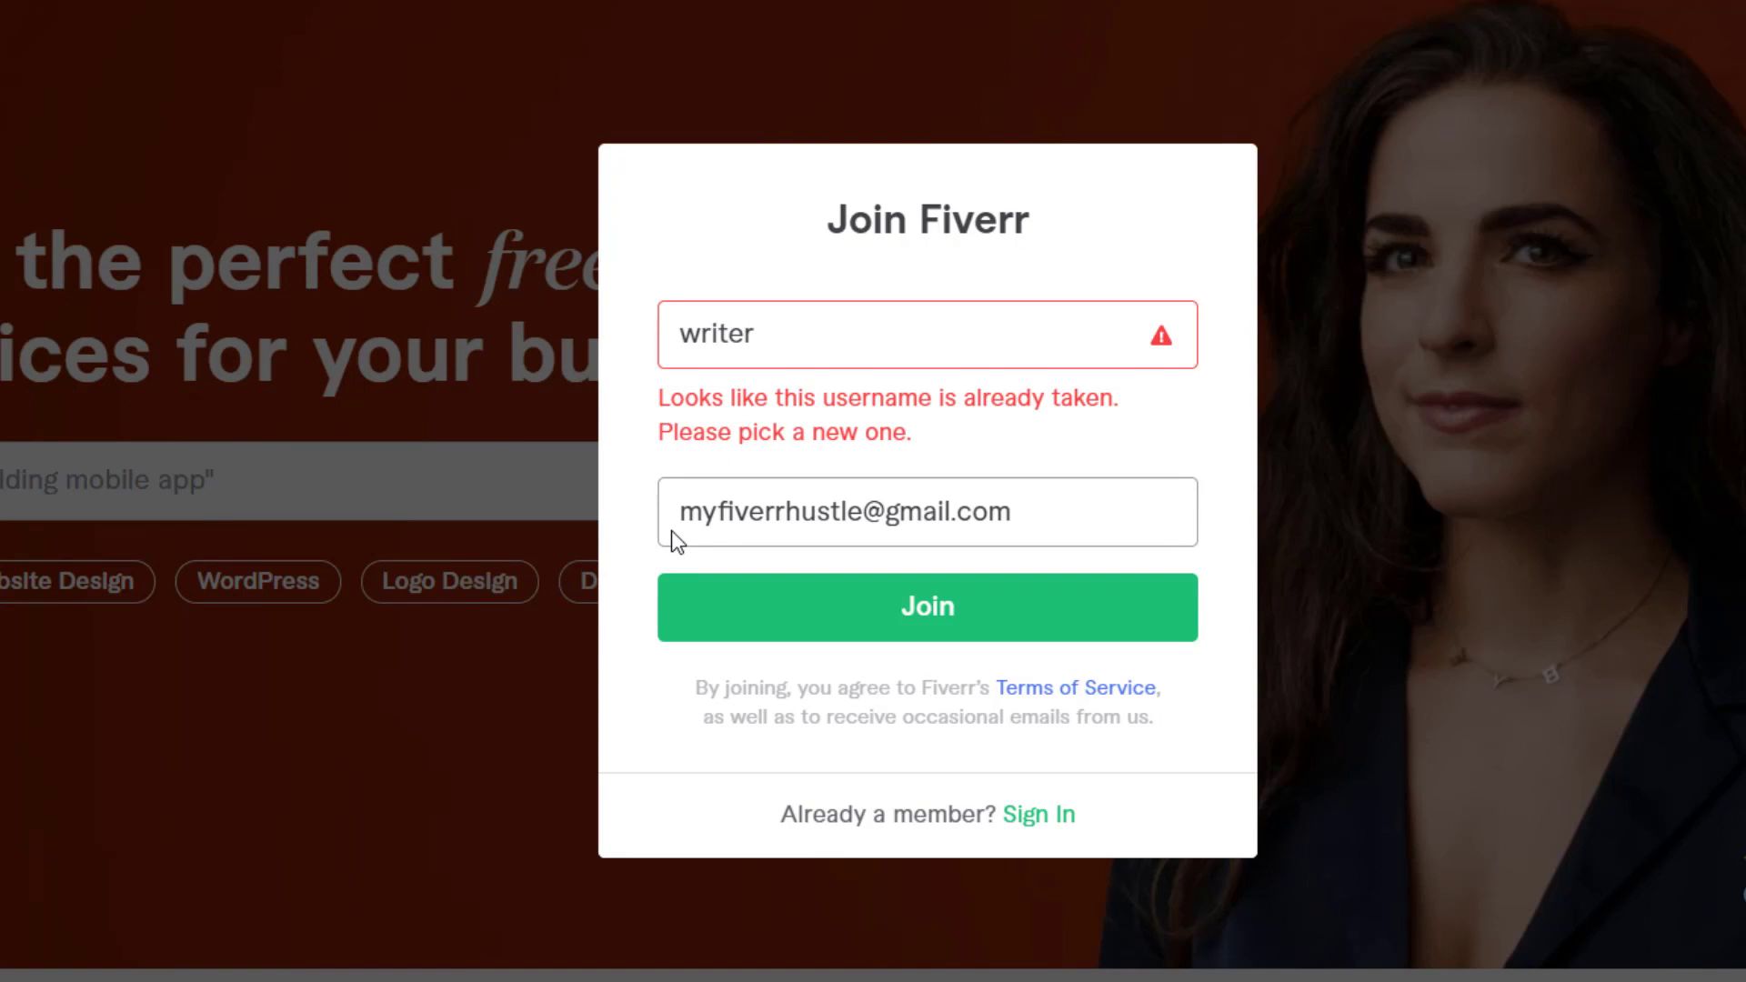
text(gi)
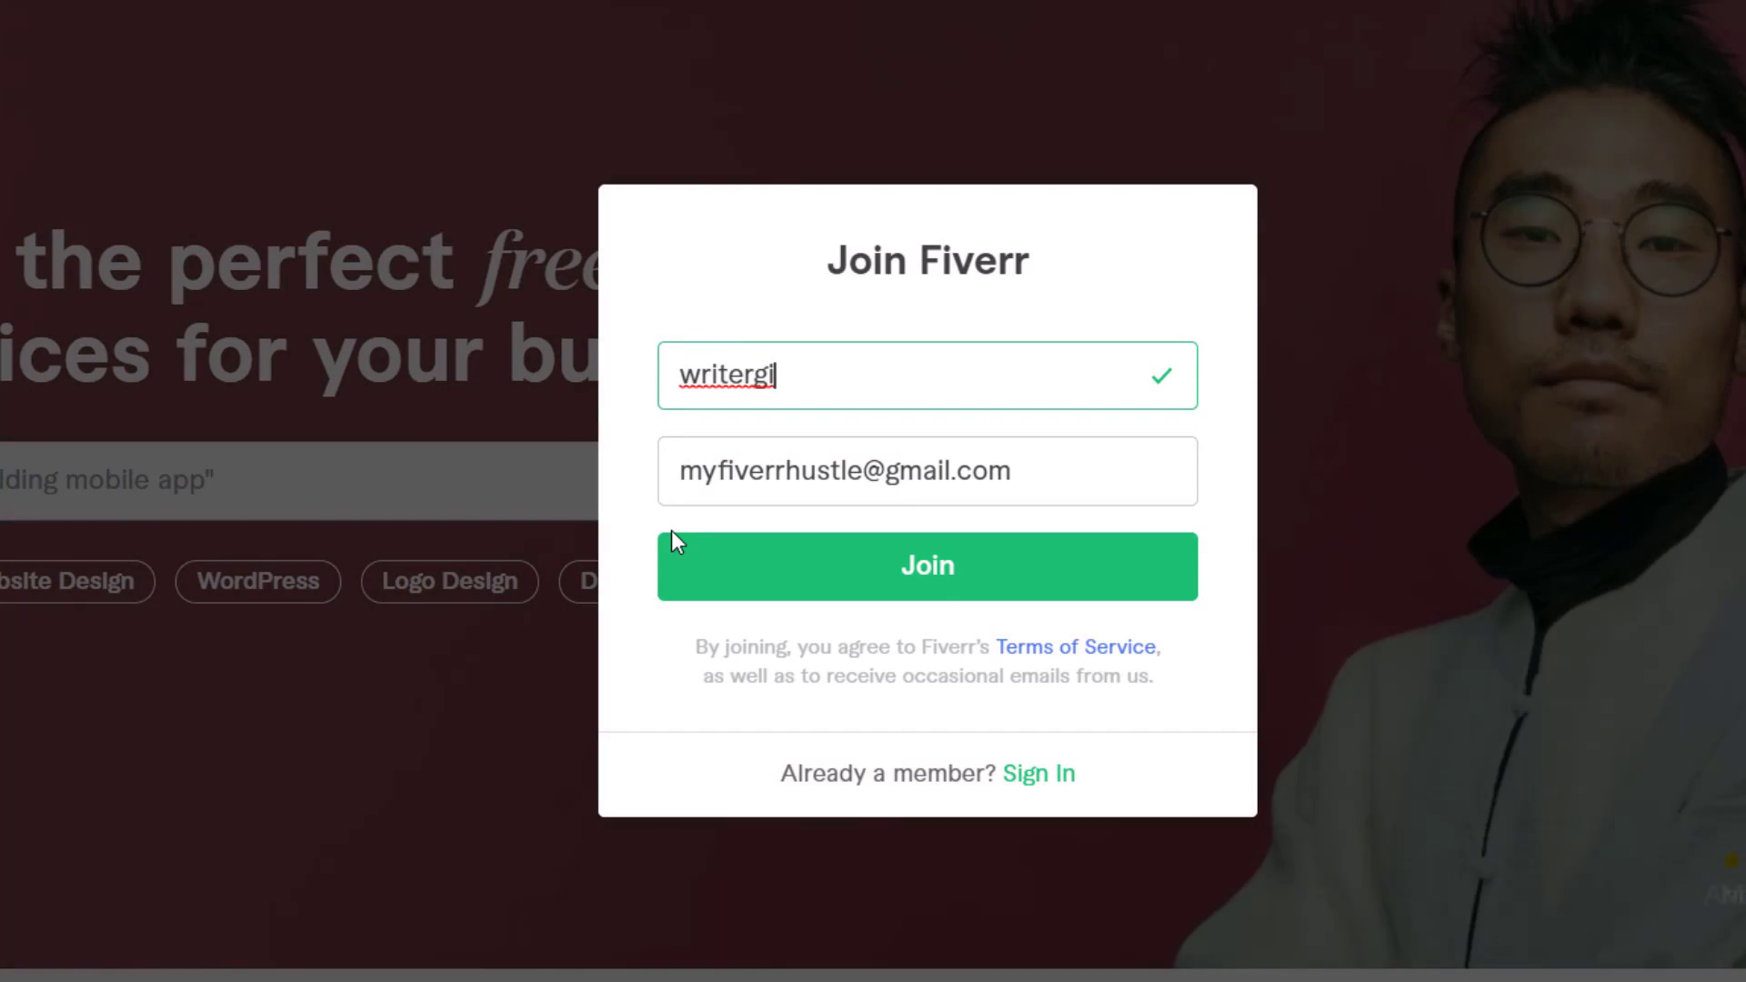
text(g)
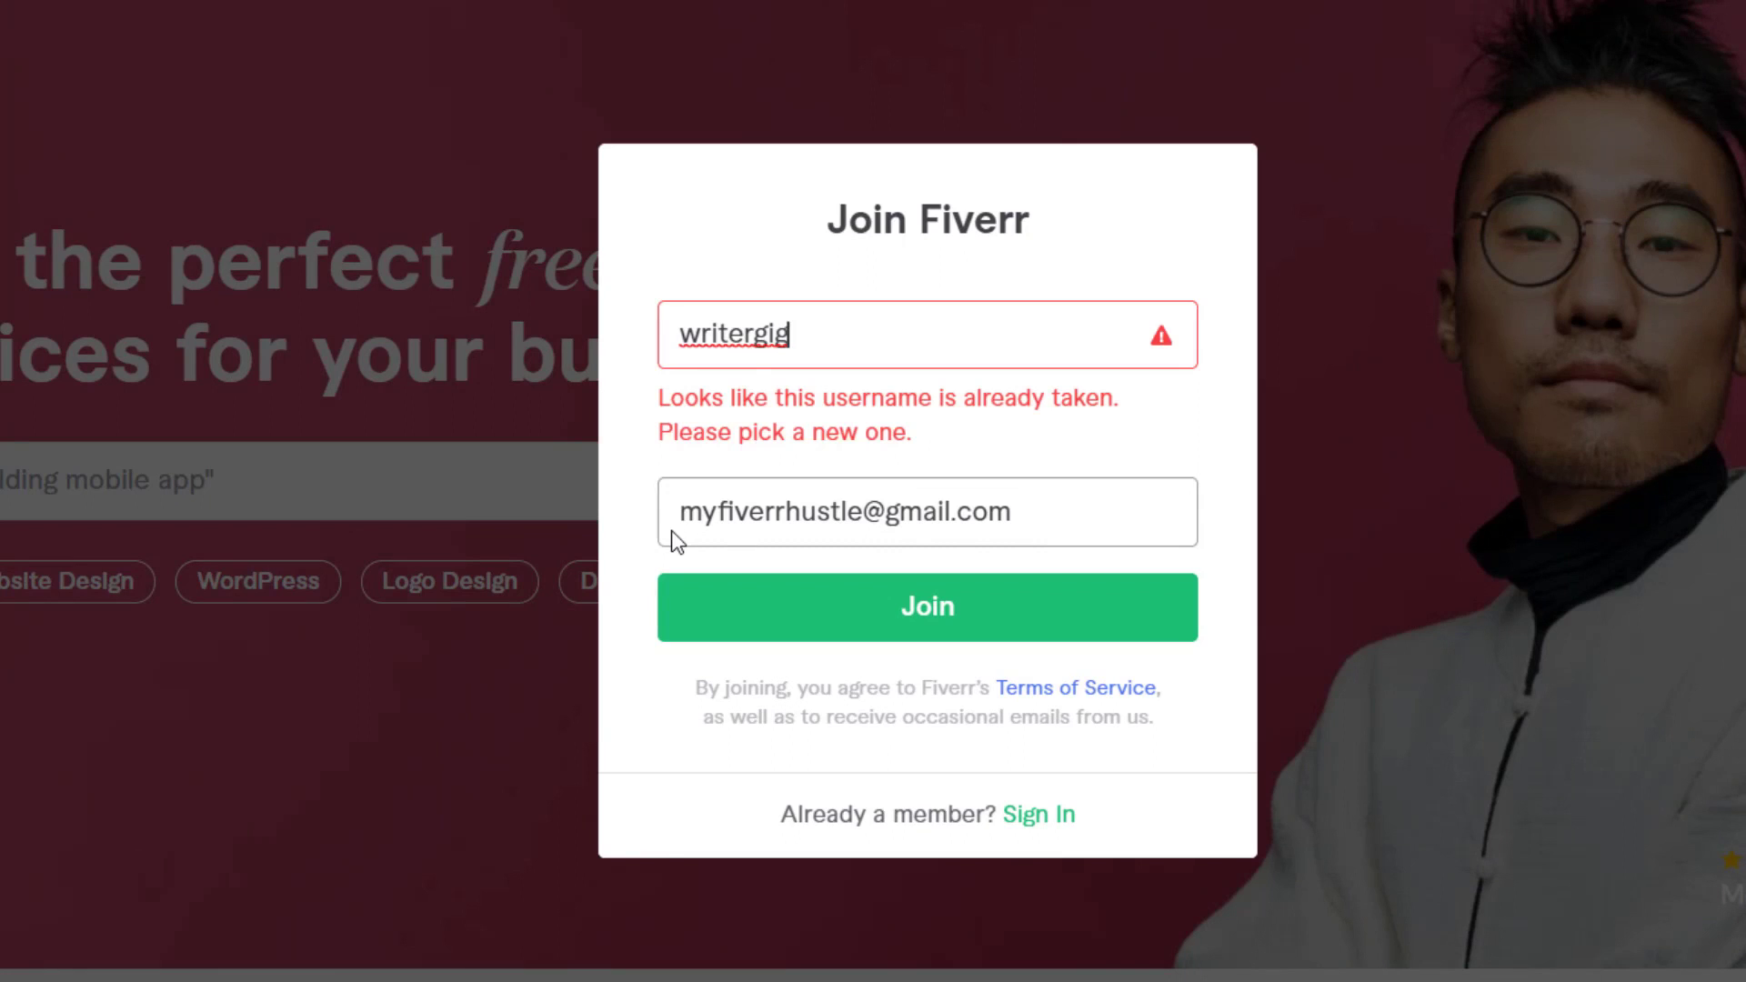
key(BackSpace)
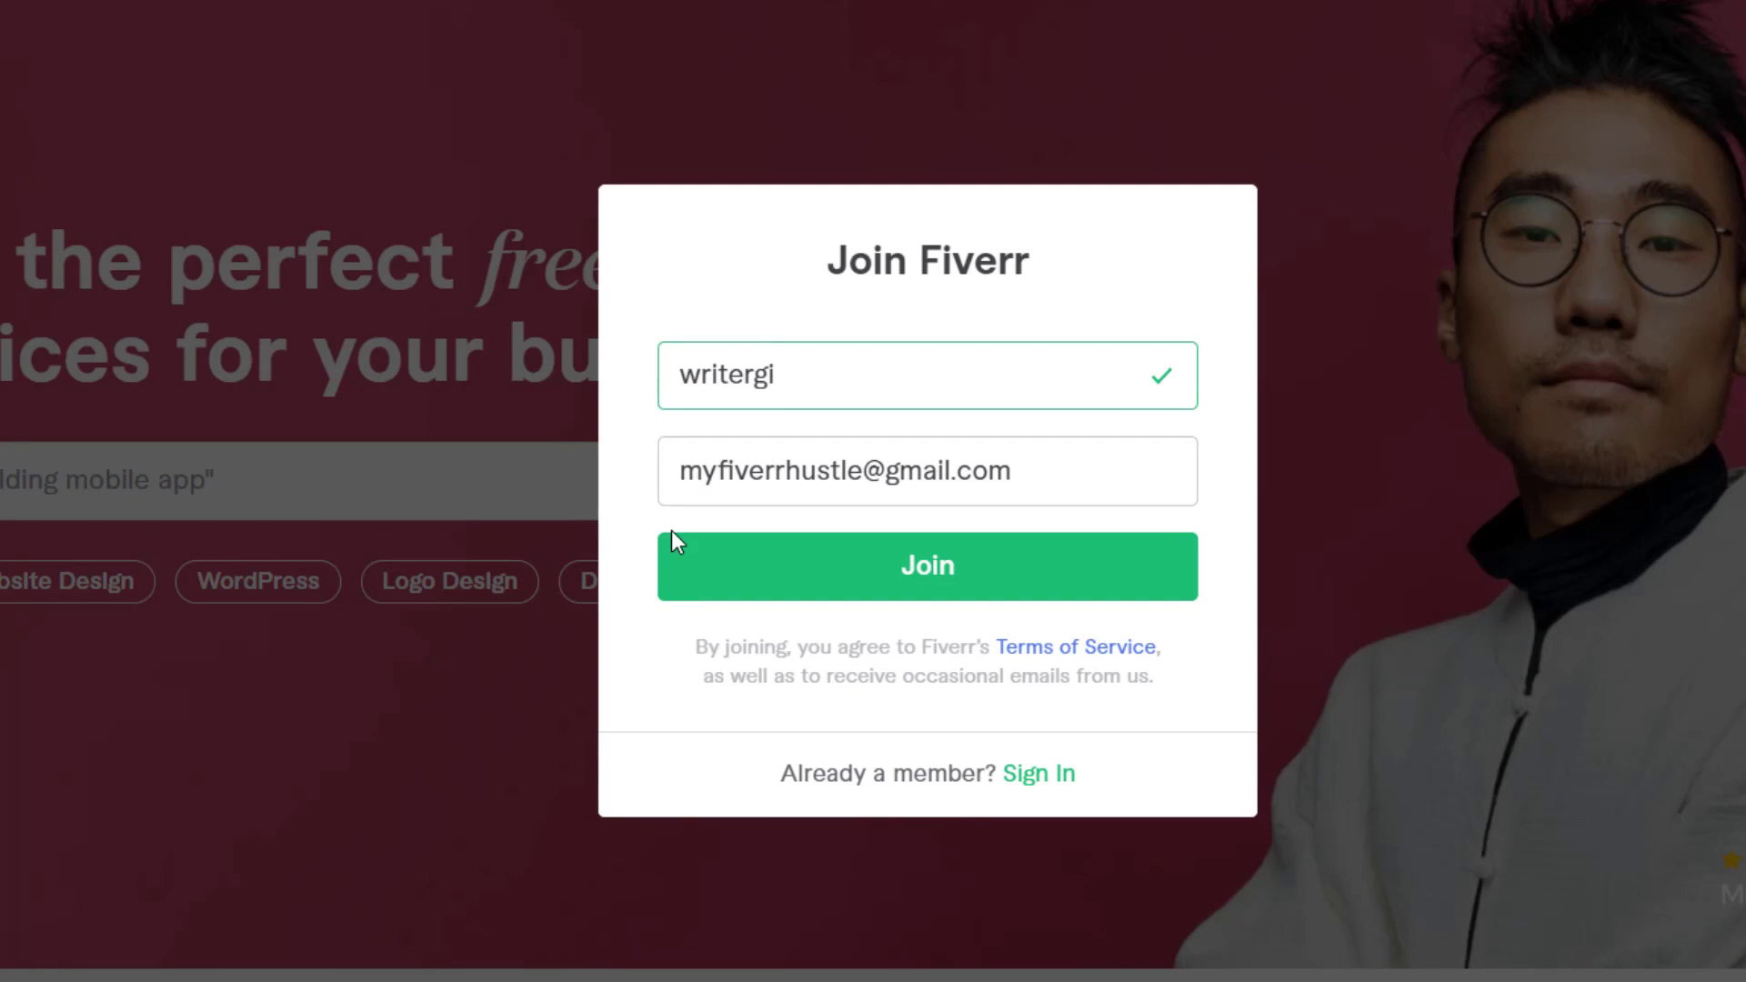
key(BackSpace)
key(BackSpace)
key(BackSpace)
key(BackSpace)
key(BackSpace)
key(BackSpace)
key(BackSpace)
key(BackSpace)
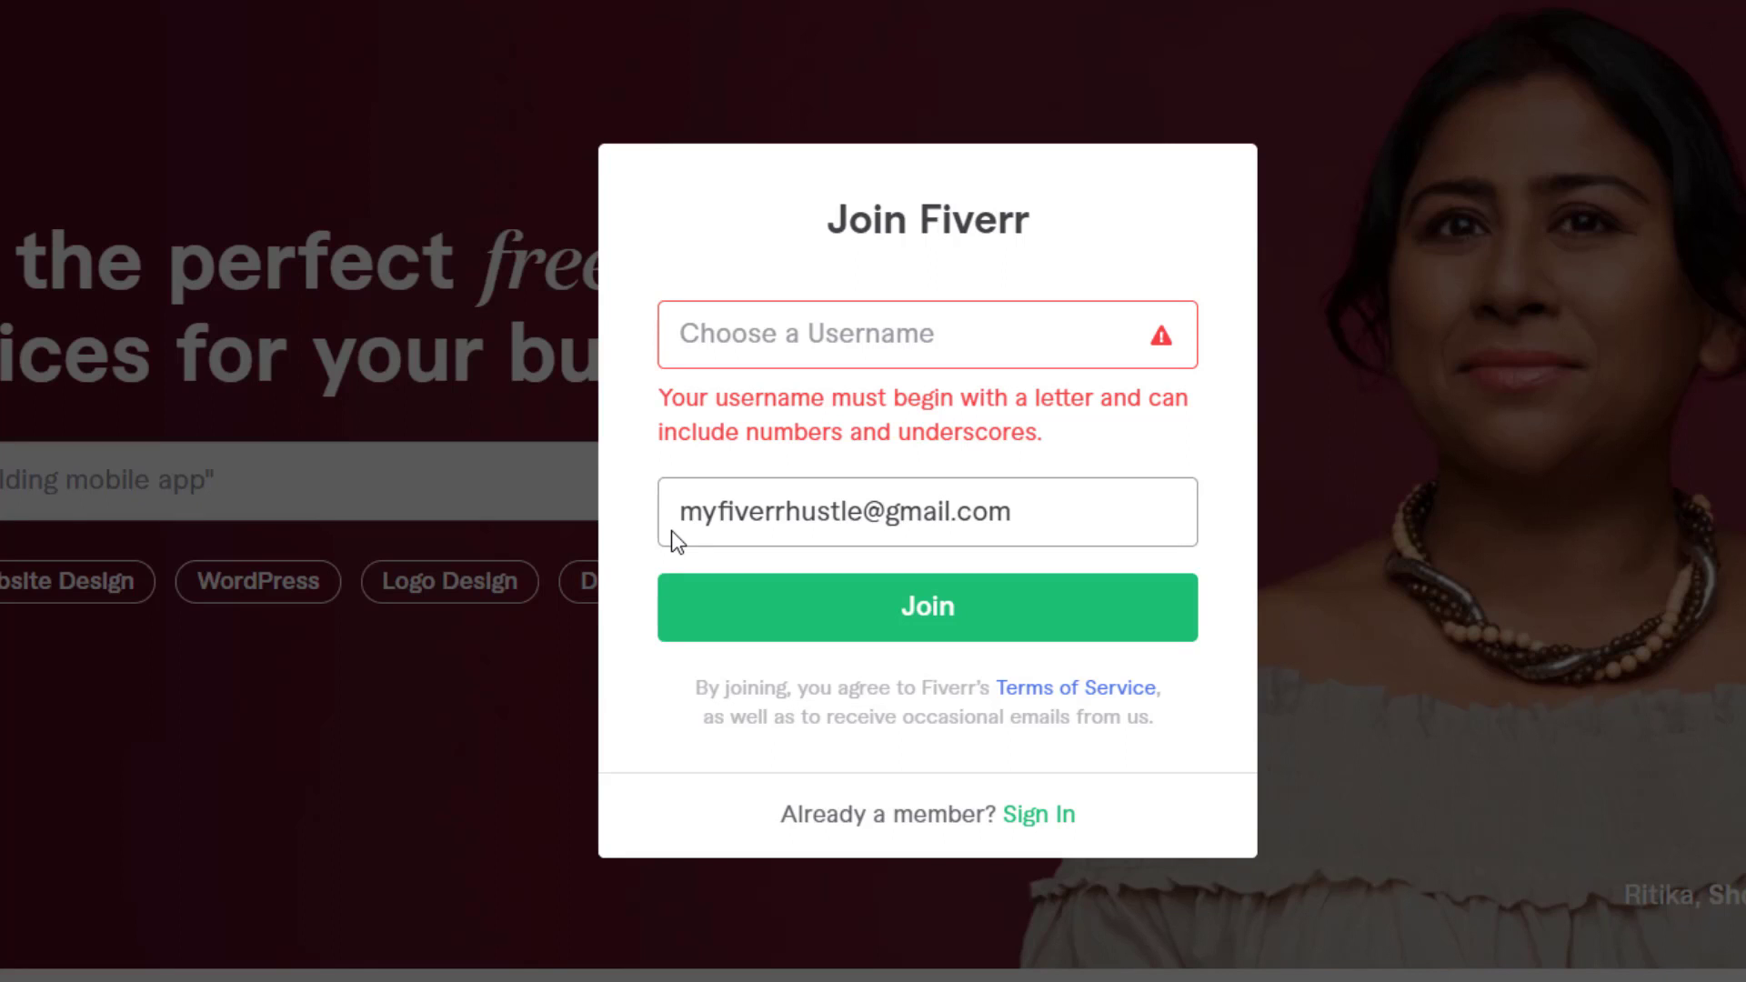
text(my)
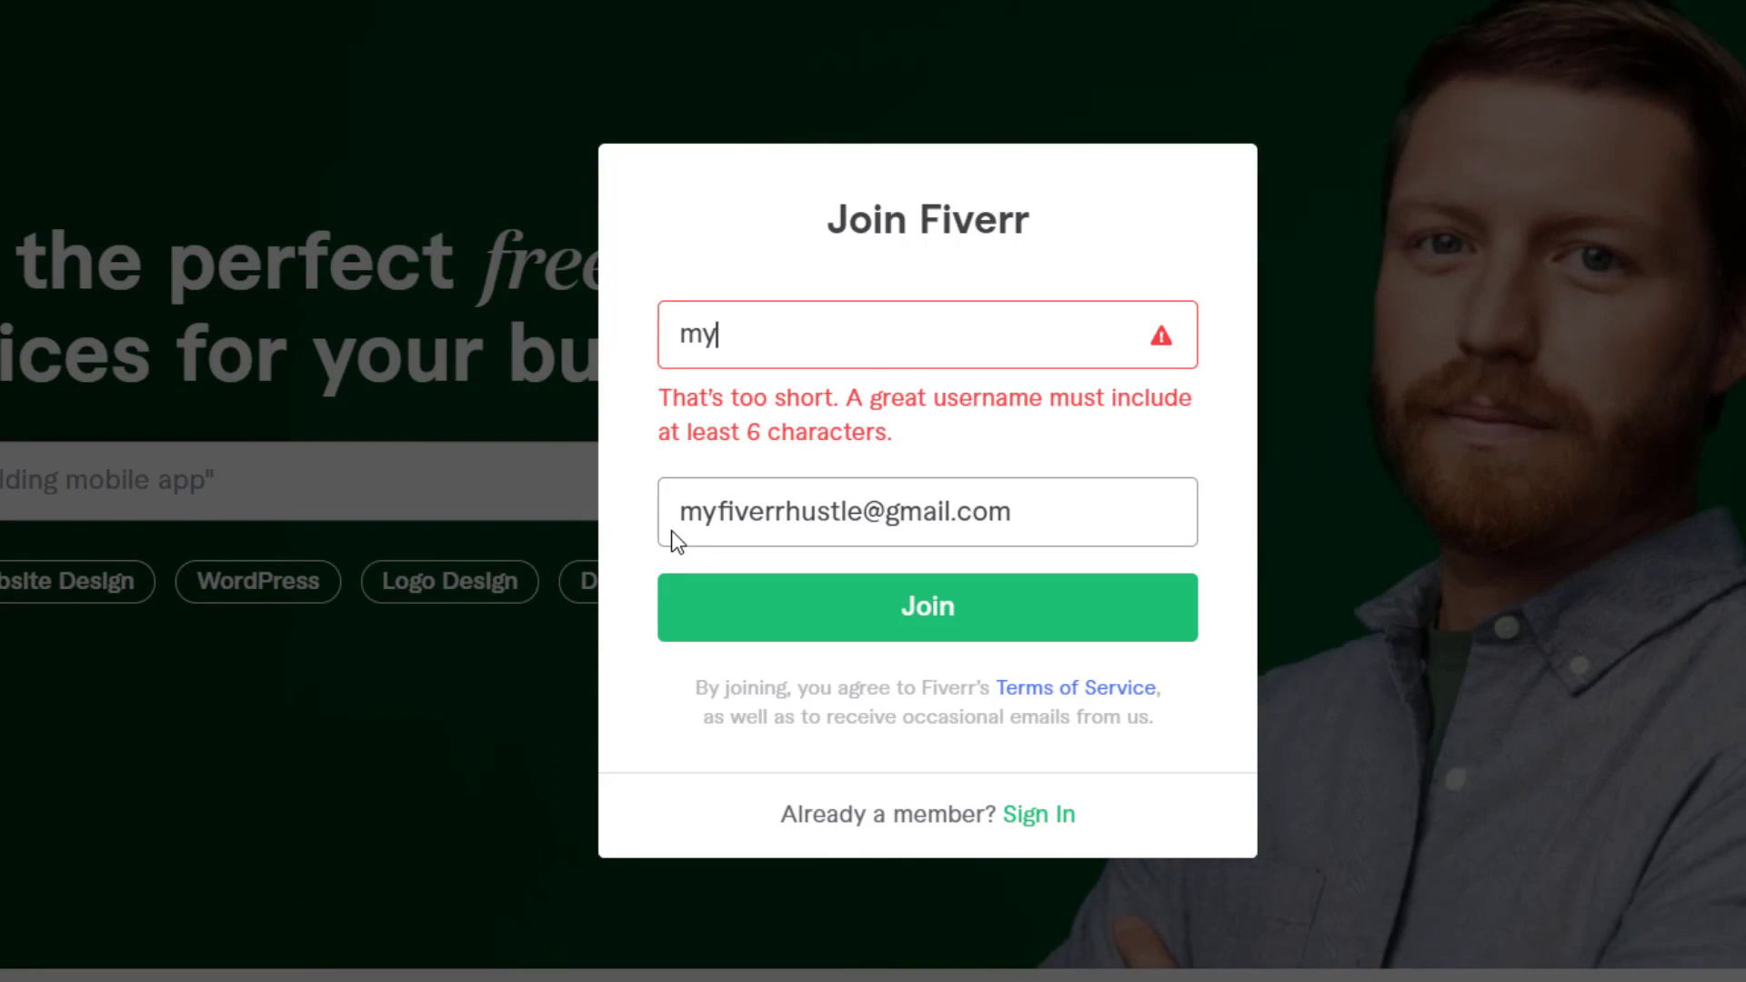
key(BackSpace)
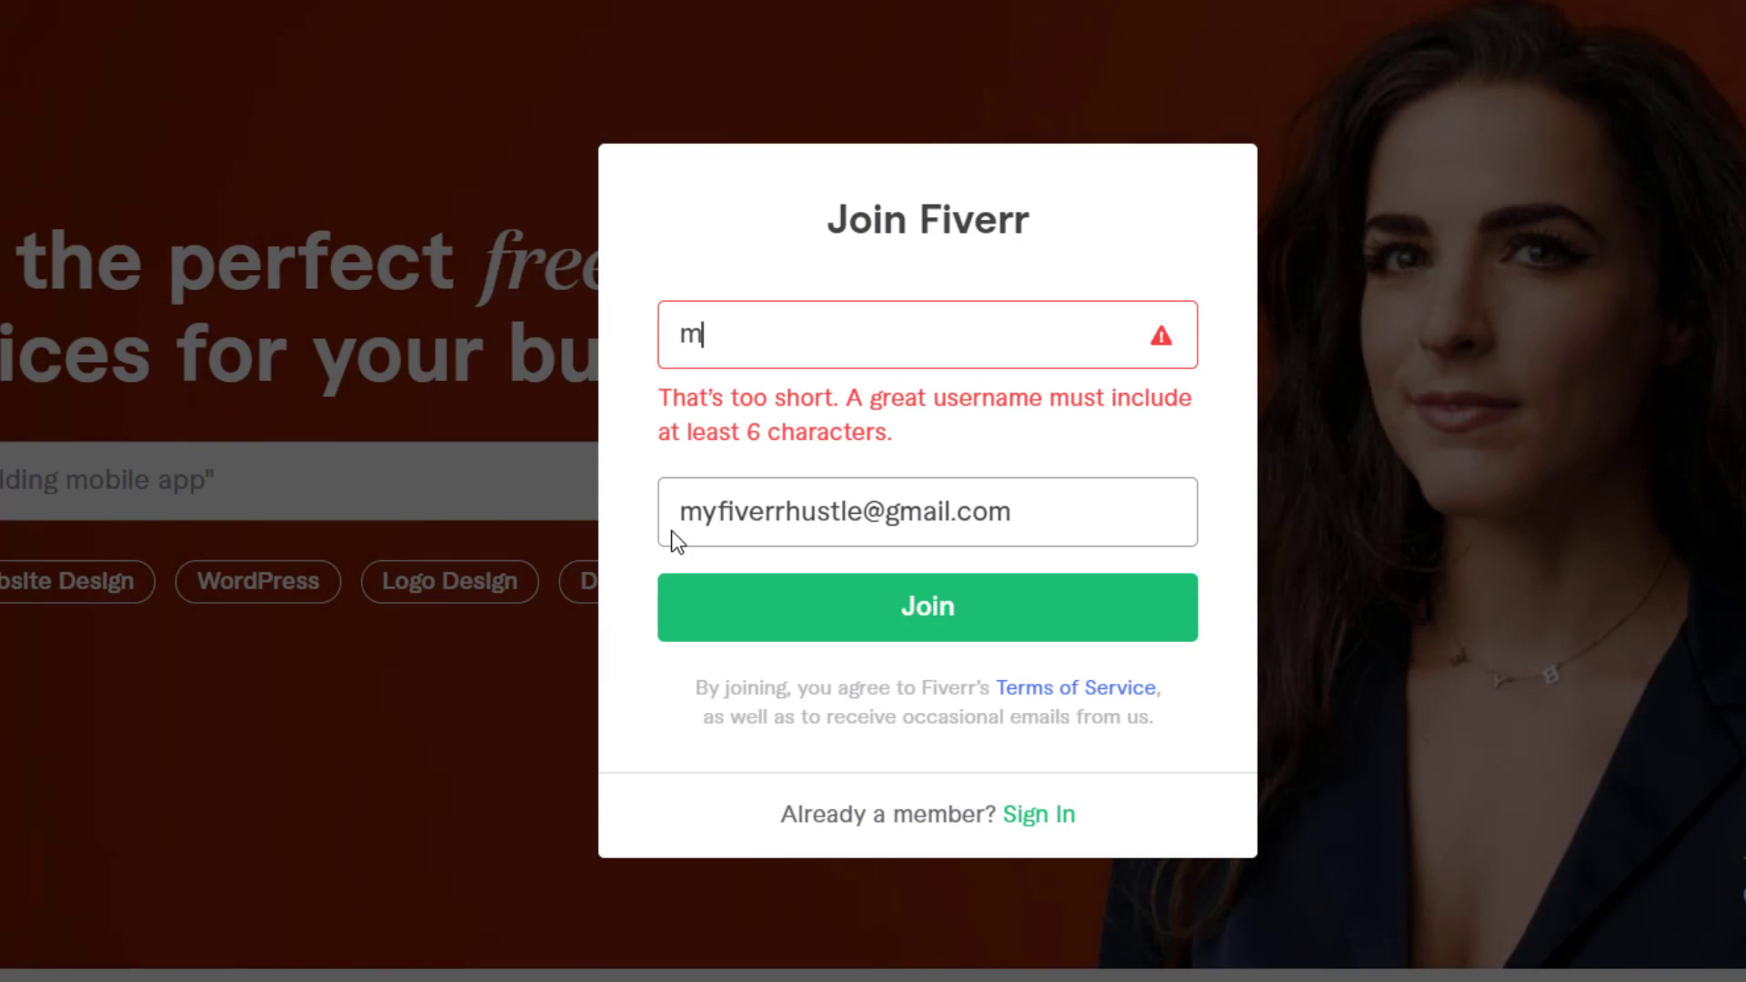
key(BackSpace)
text(de)
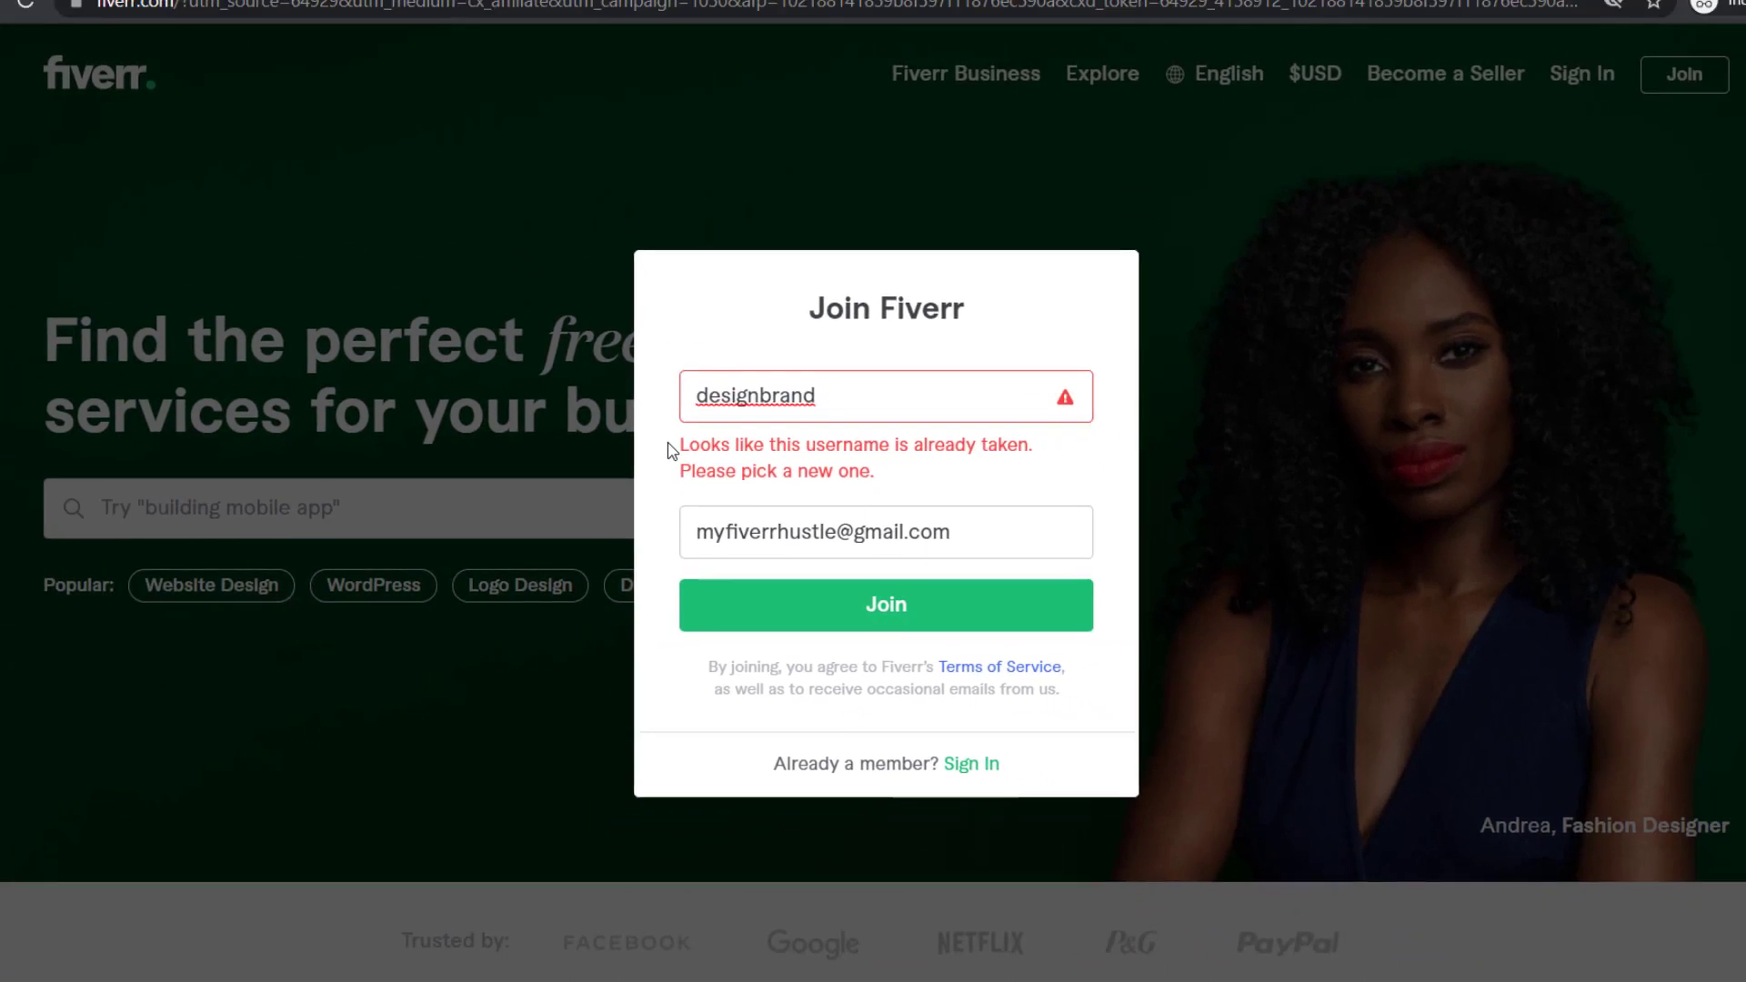
key(Delete)
key(Delete)
key(Delete)
key(Delete)
key(Delete)
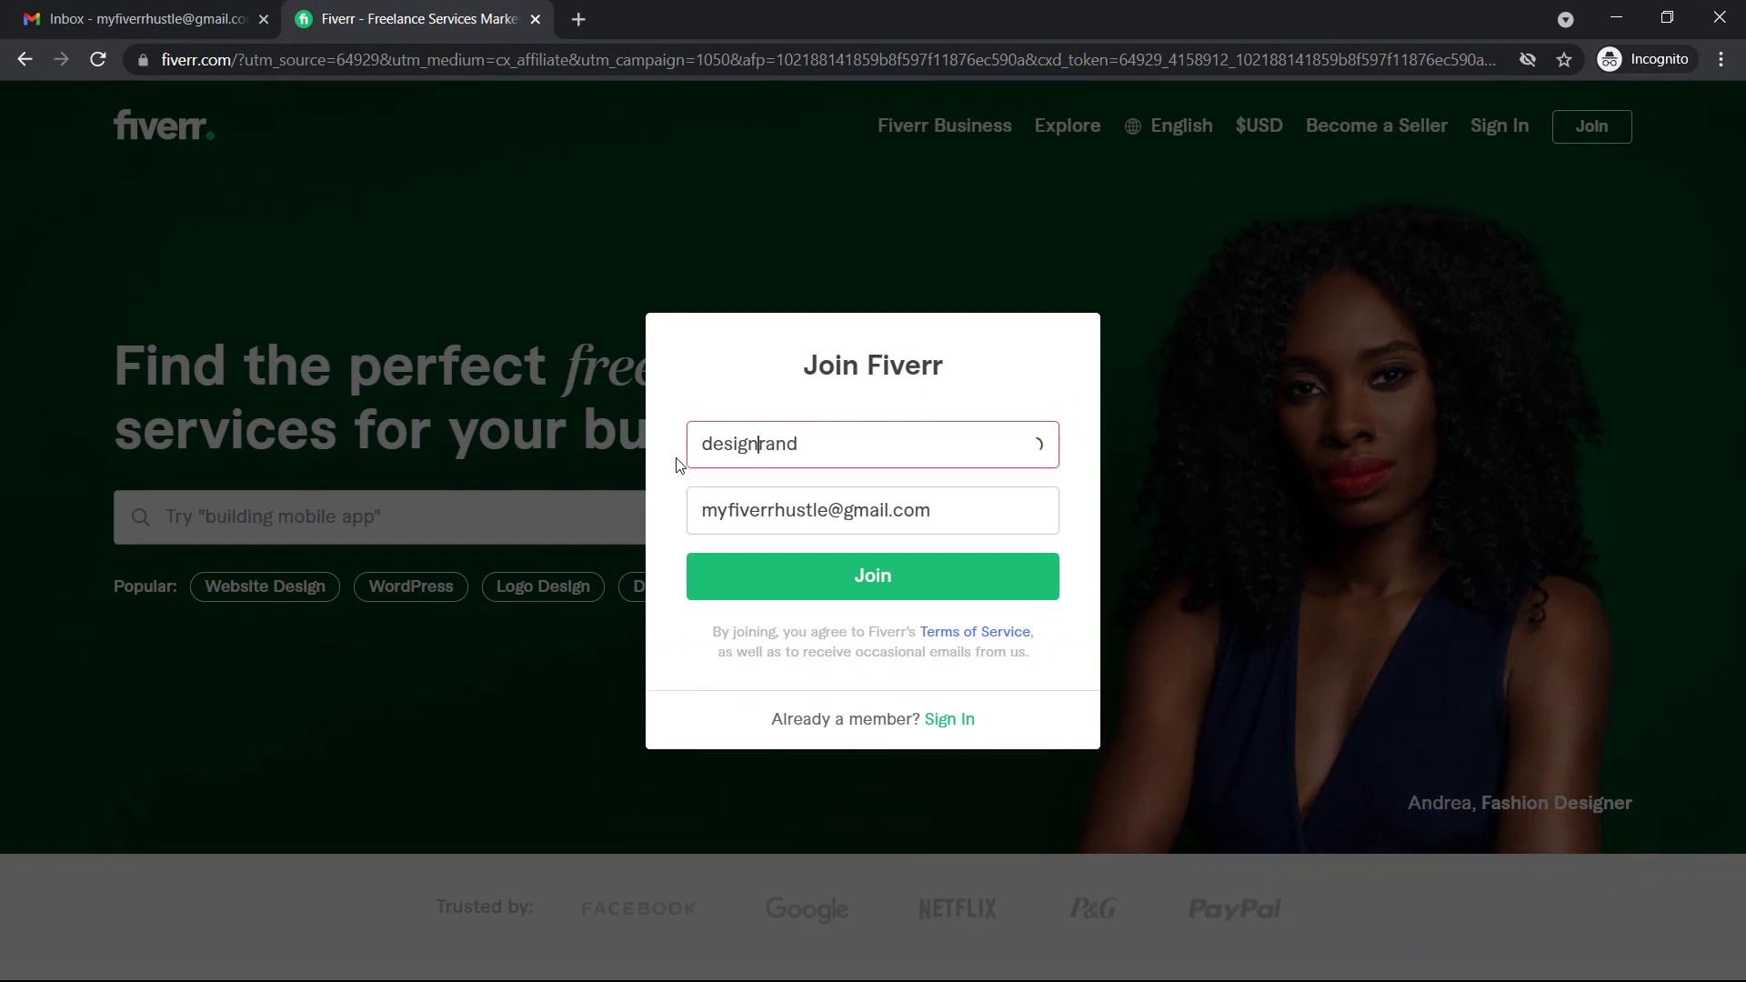
text(hu)
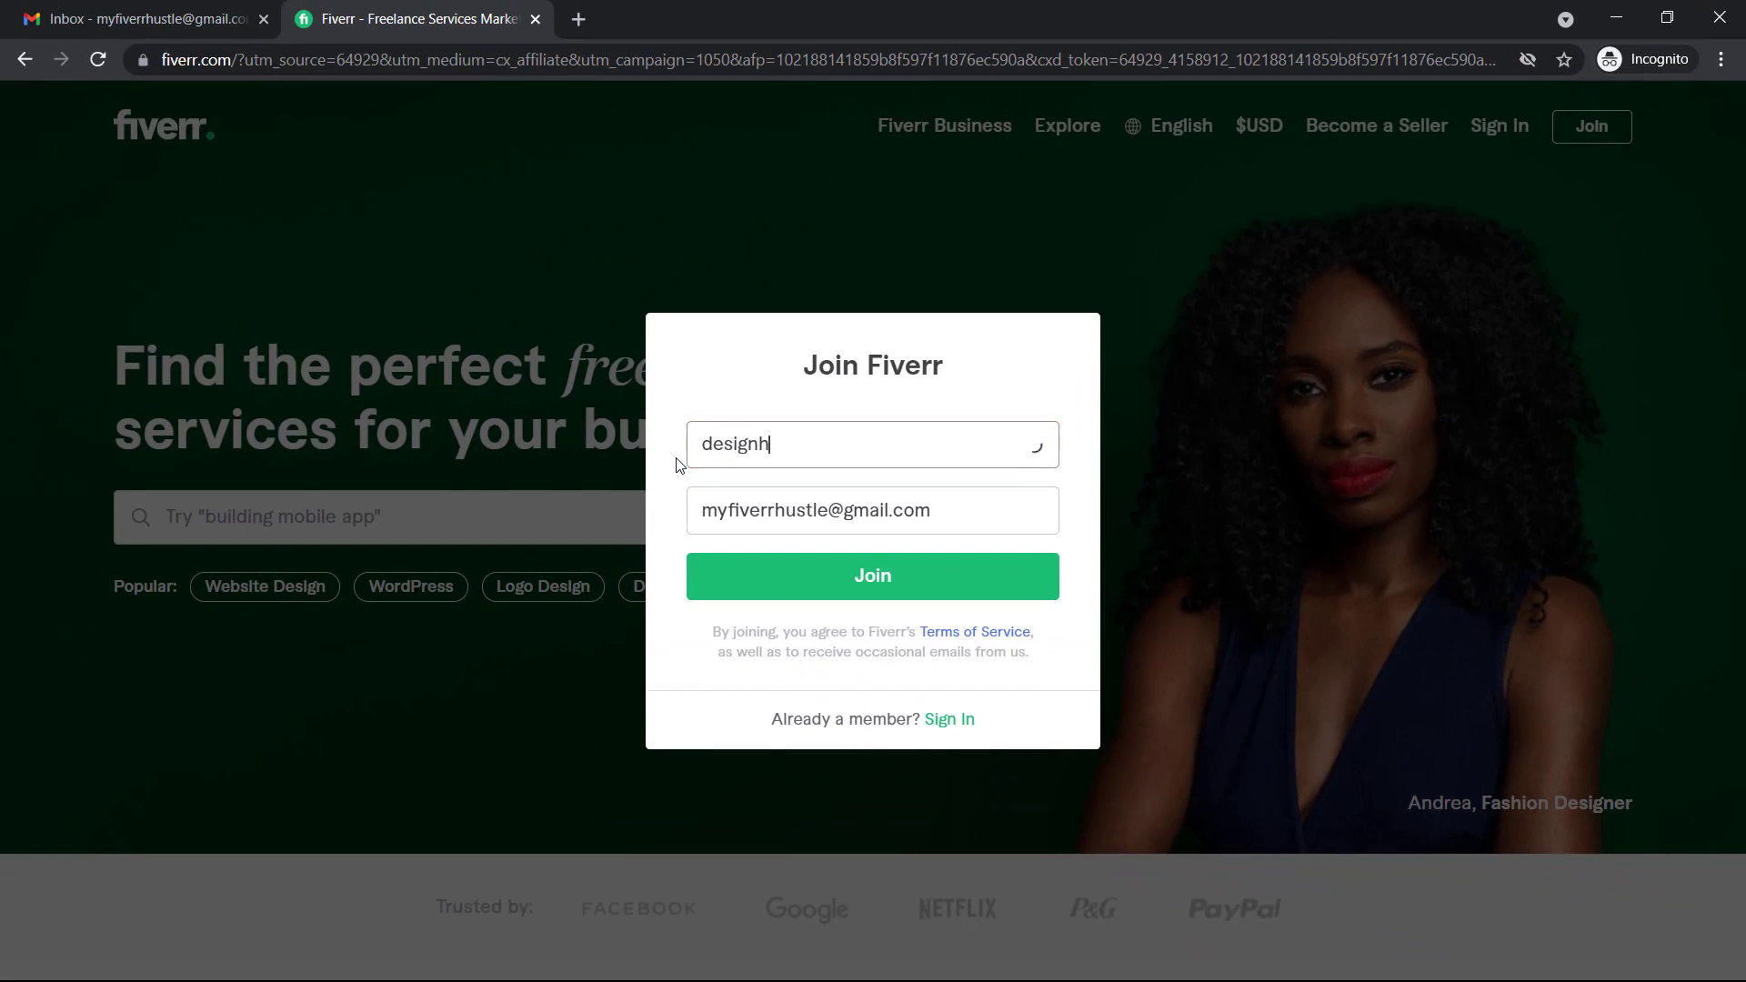
text(stler)
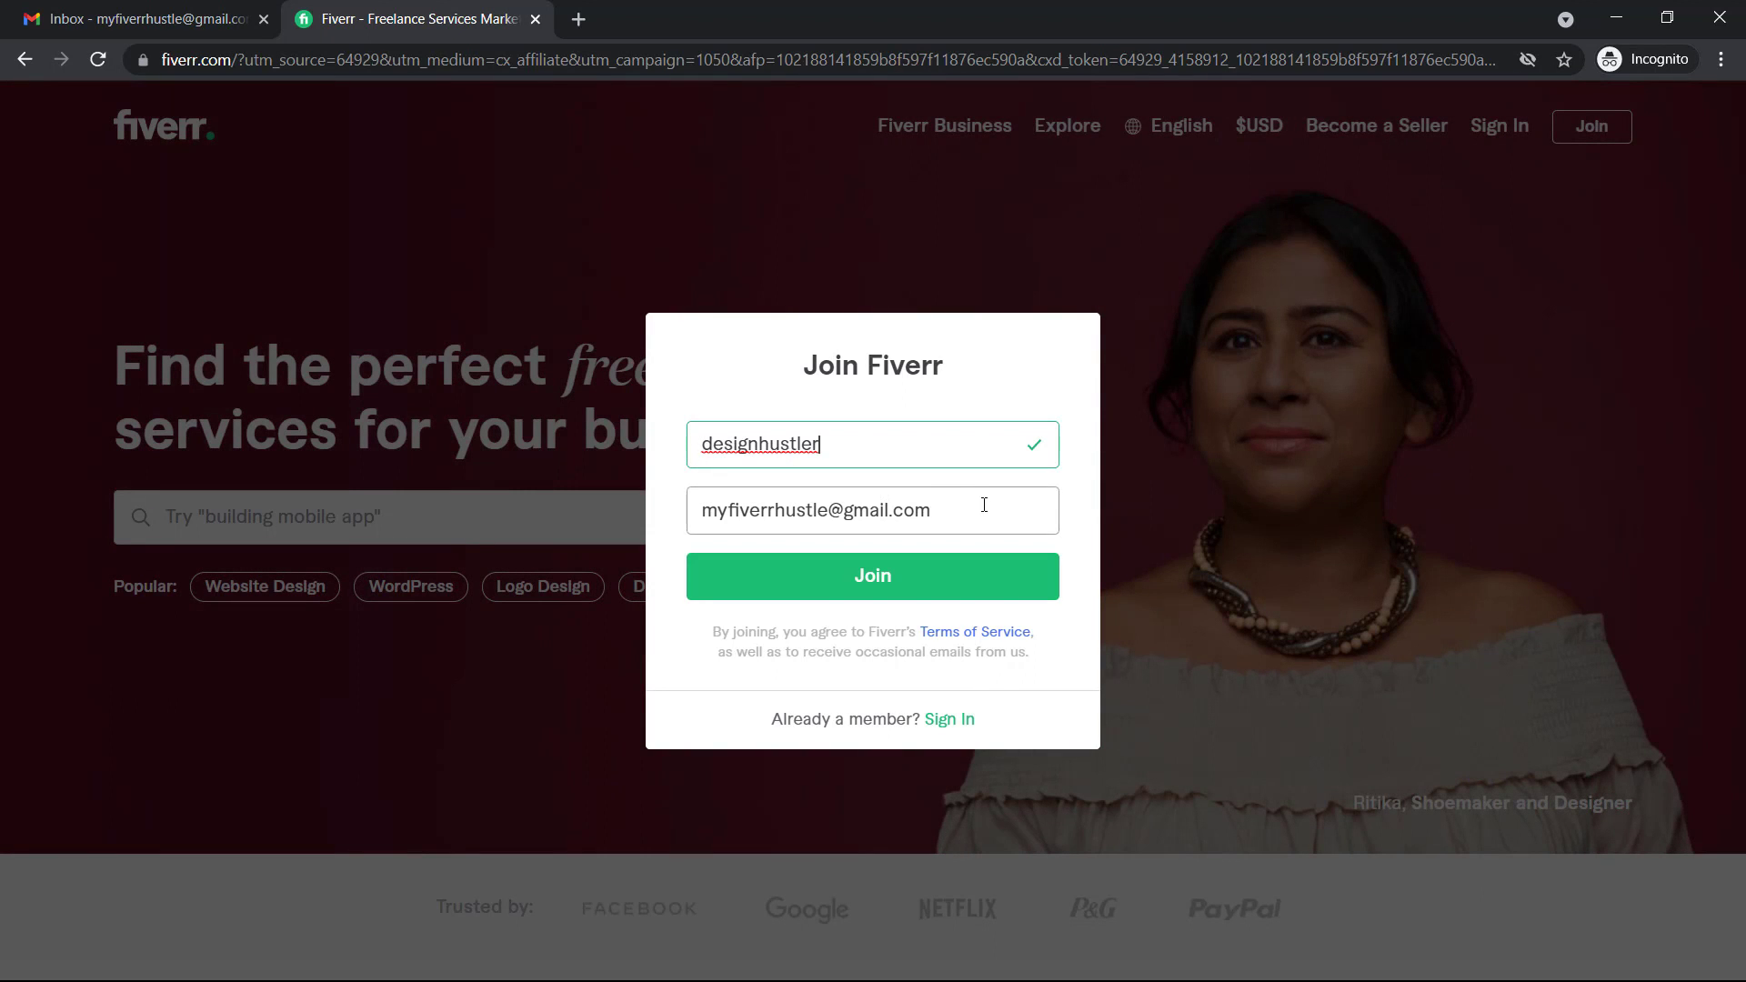
Submit the Join form to create the account, then open the avatar menu on the home page.
click(901, 591)
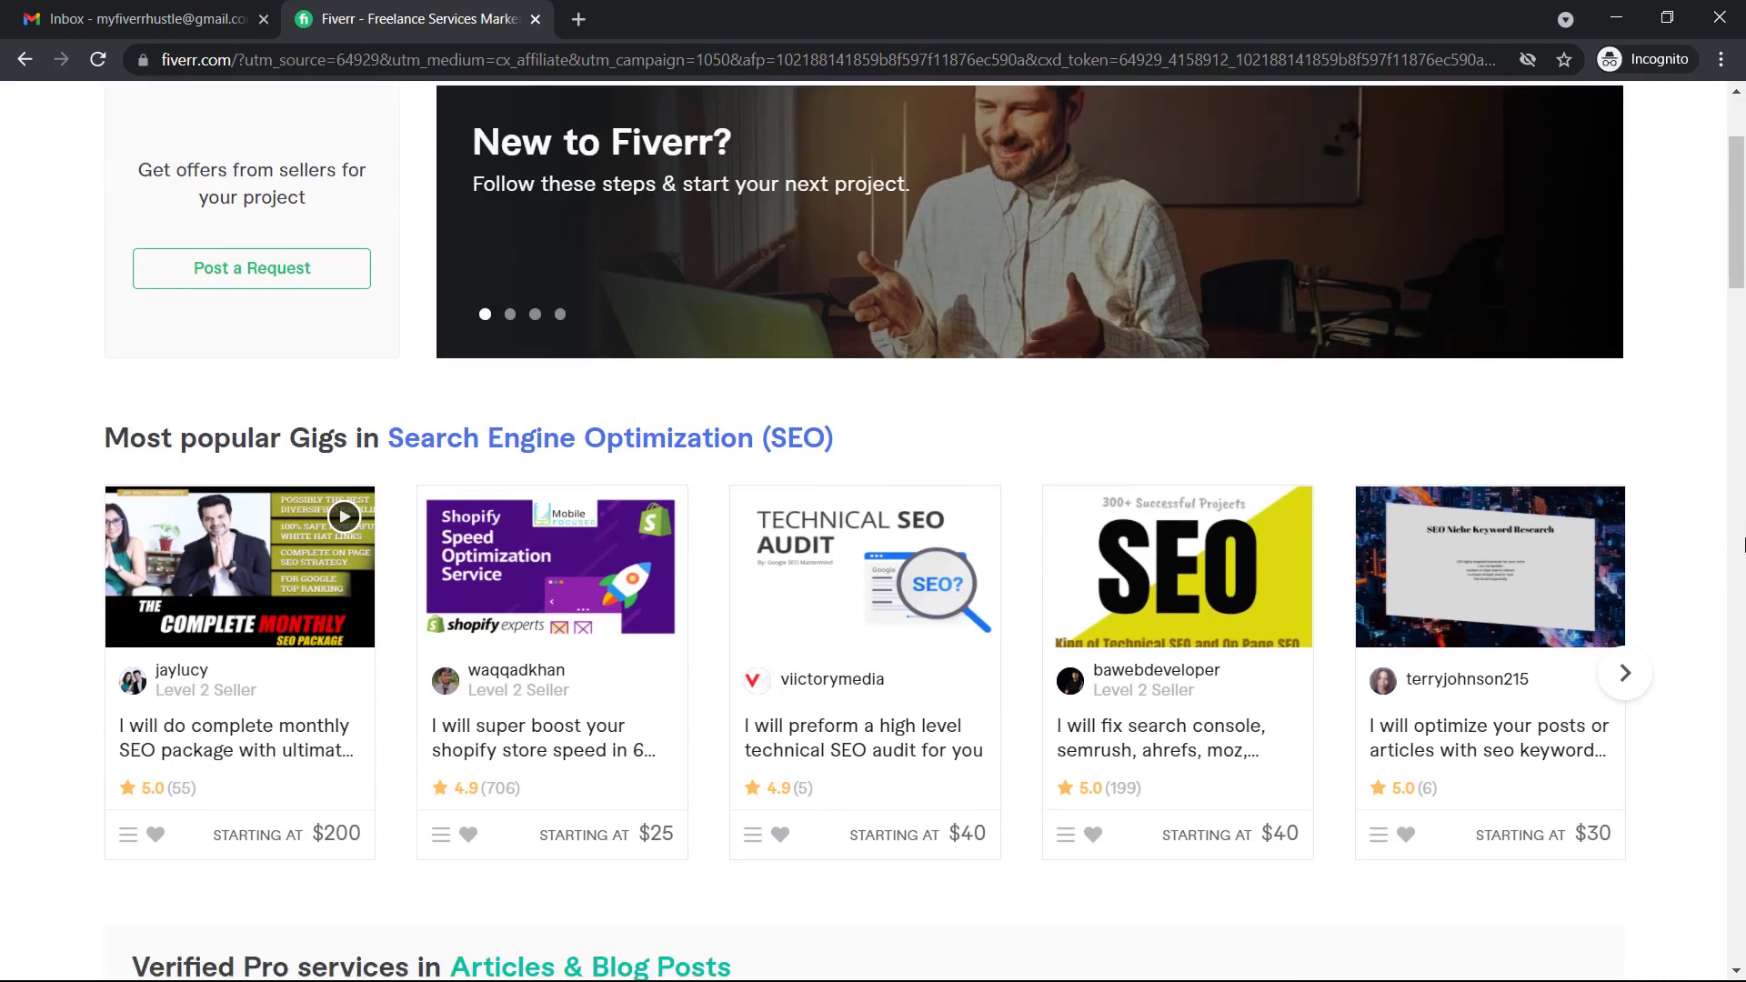
scroll(350, 584, down, 2)
scroll(1744, 544, up, 2)
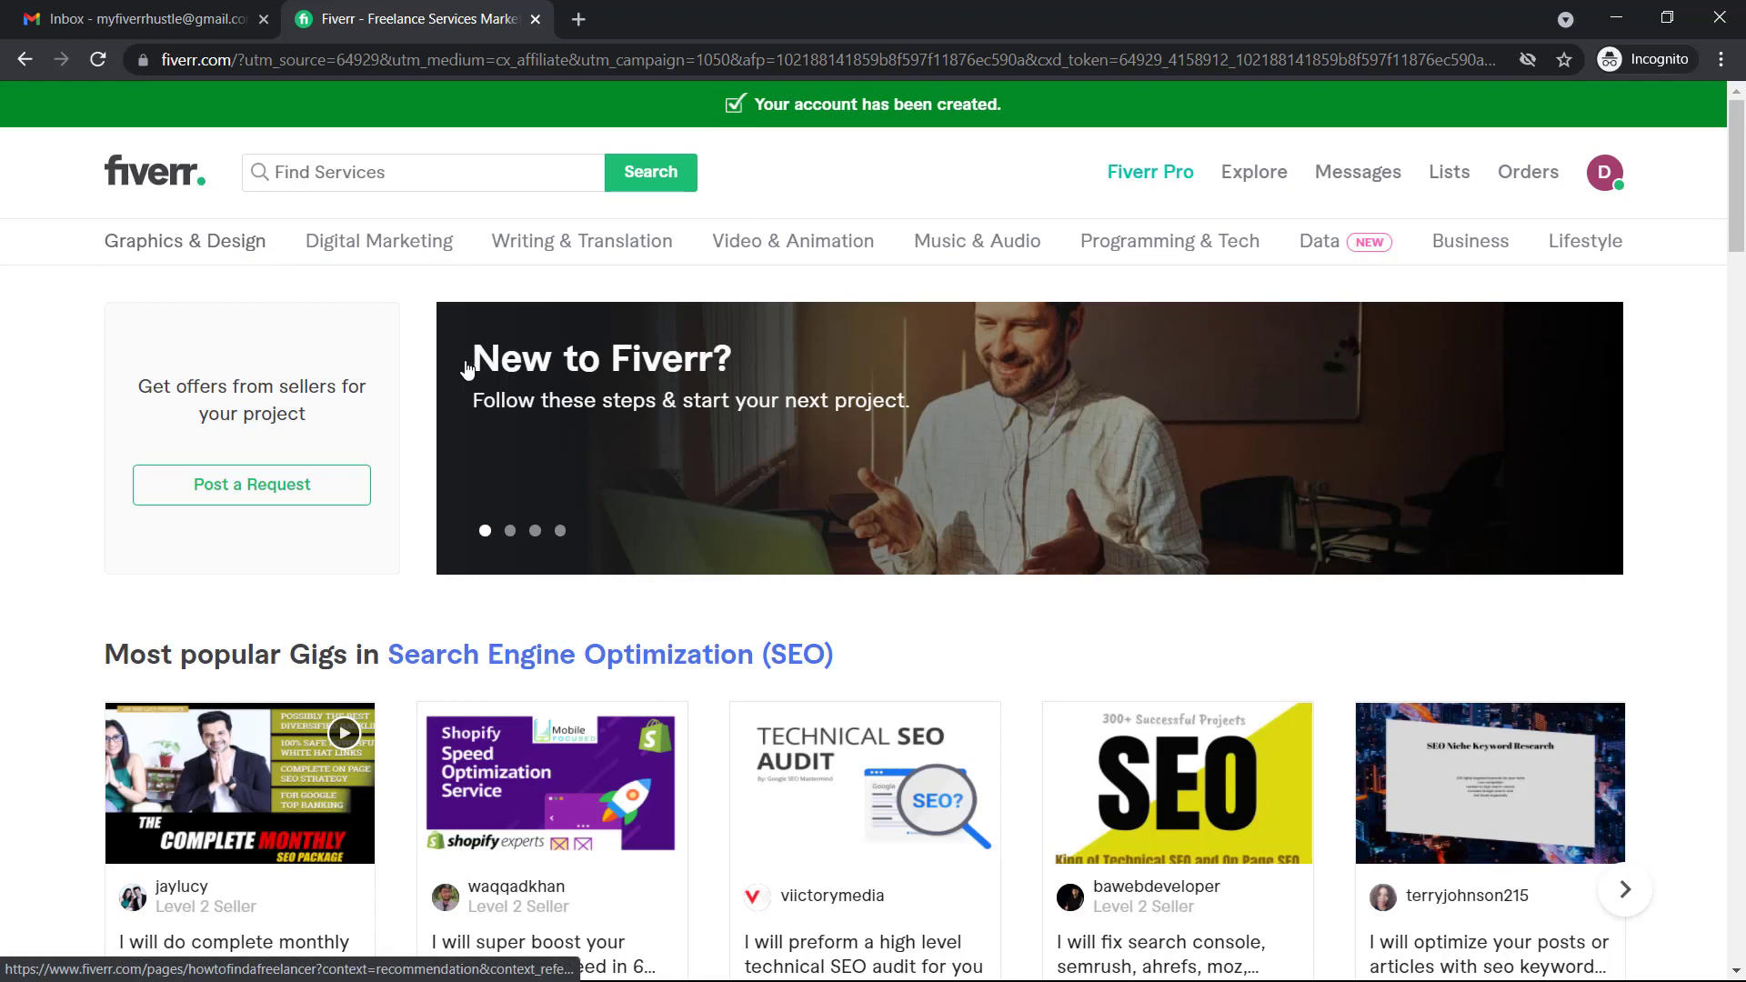
scroll(1554, 355, down, 3)
scroll(1554, 355, down, 10)
scroll(1552, 358, up, 15)
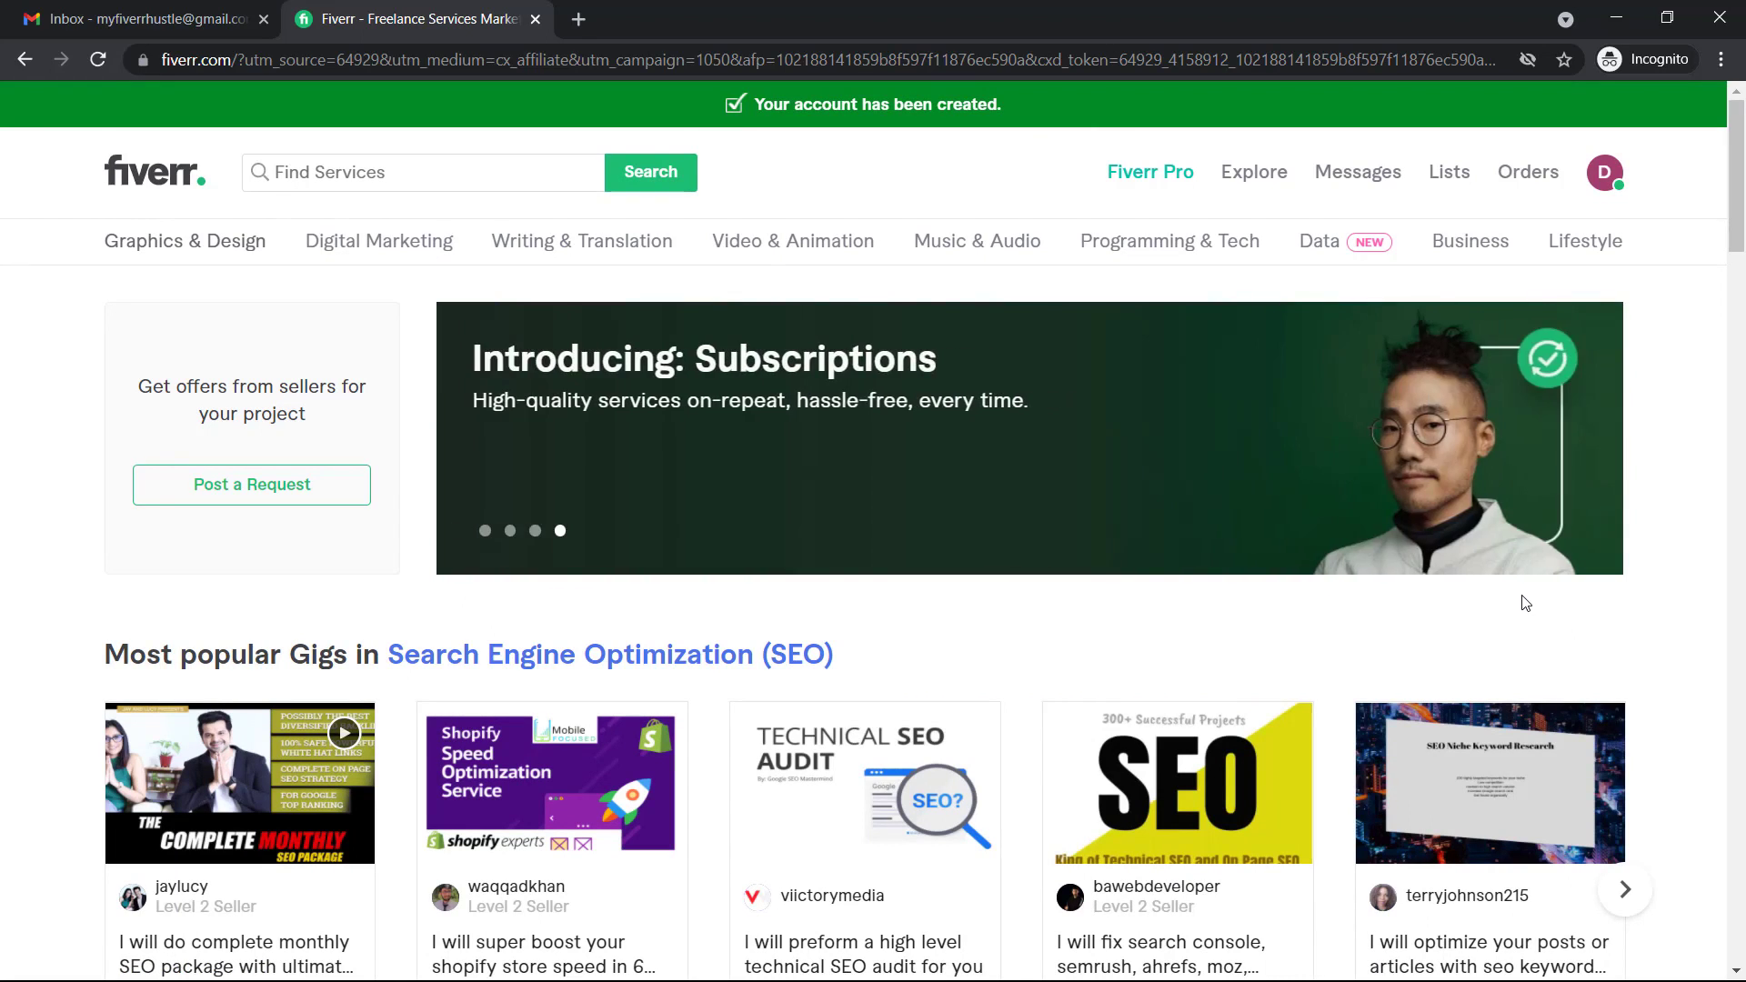
click(1606, 188)
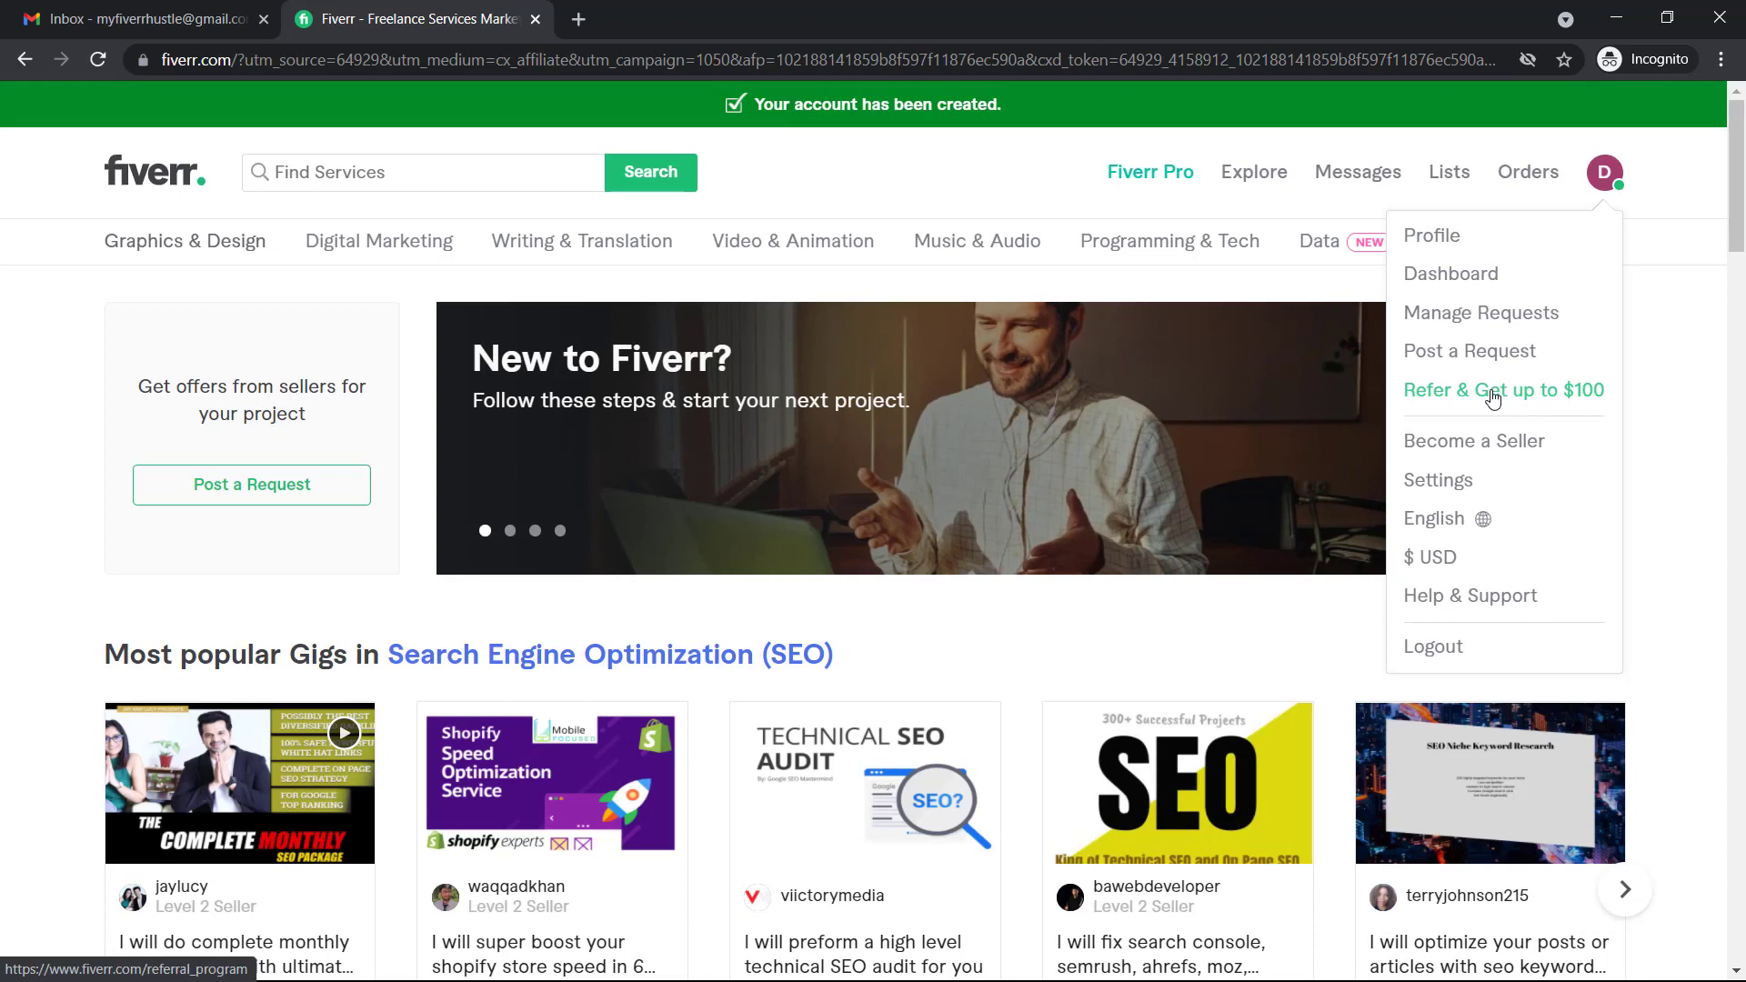
Go to the account's Profile page and open the one-line story for editing.
click(1441, 238)
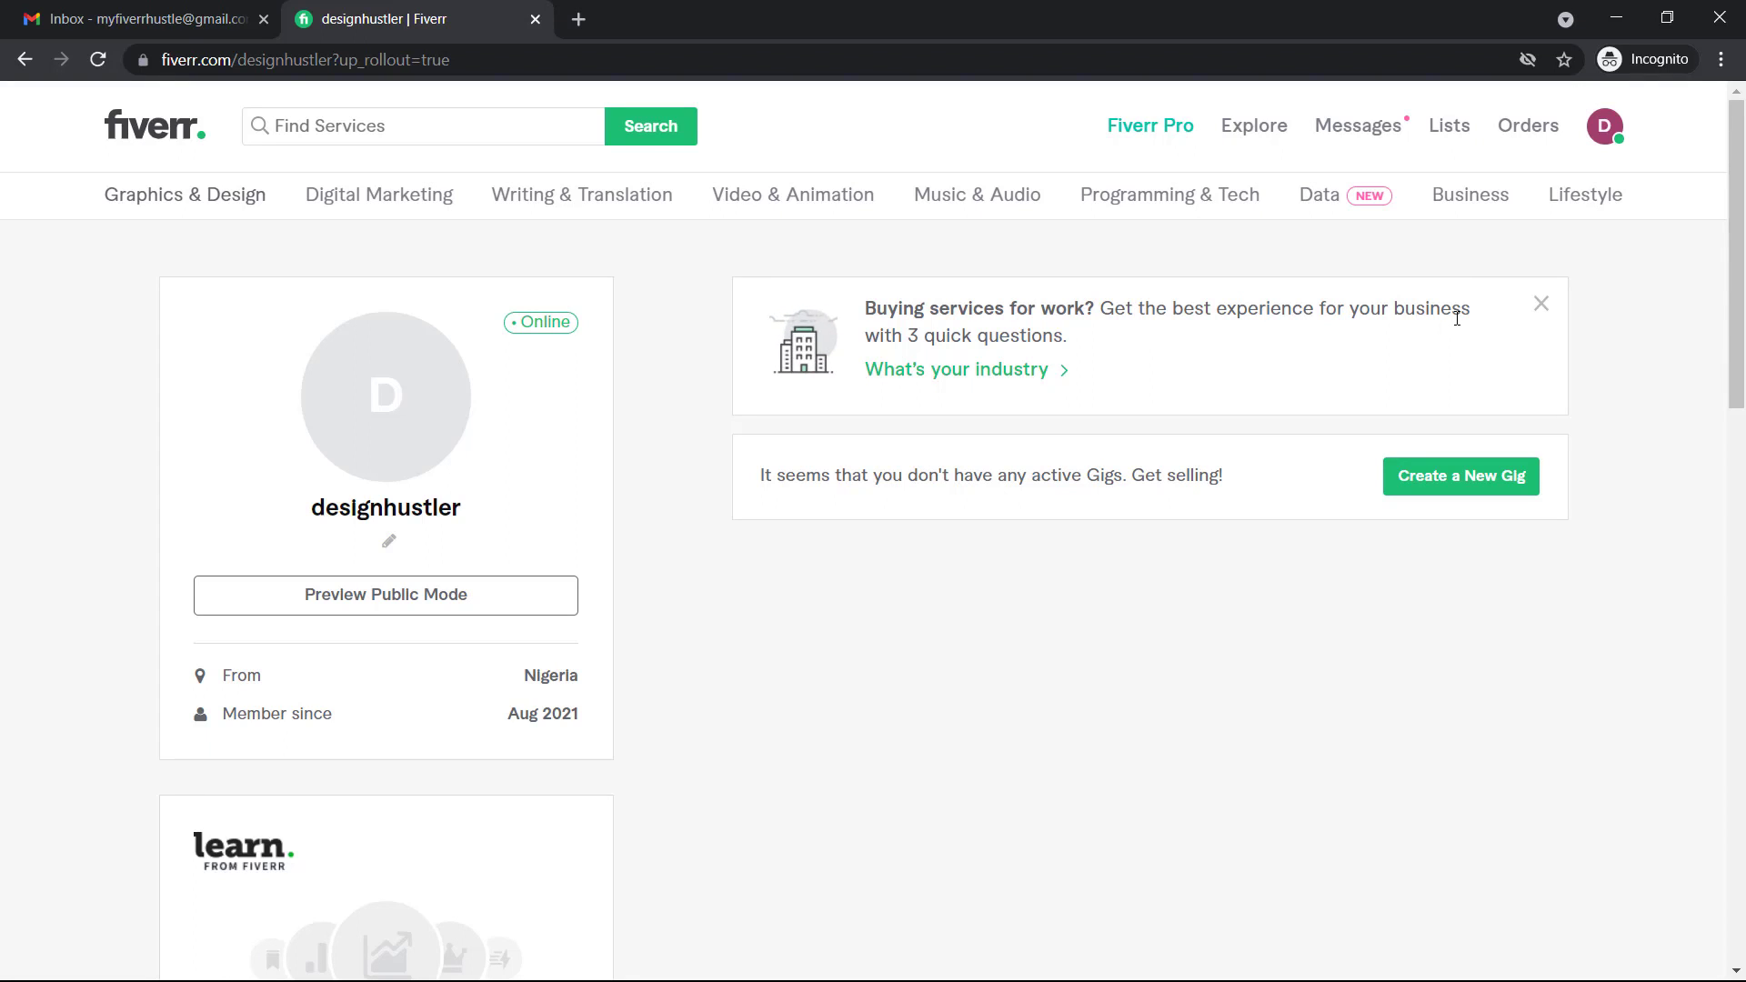
scroll(588, 573, down, 8)
scroll(547, 515, up, 7)
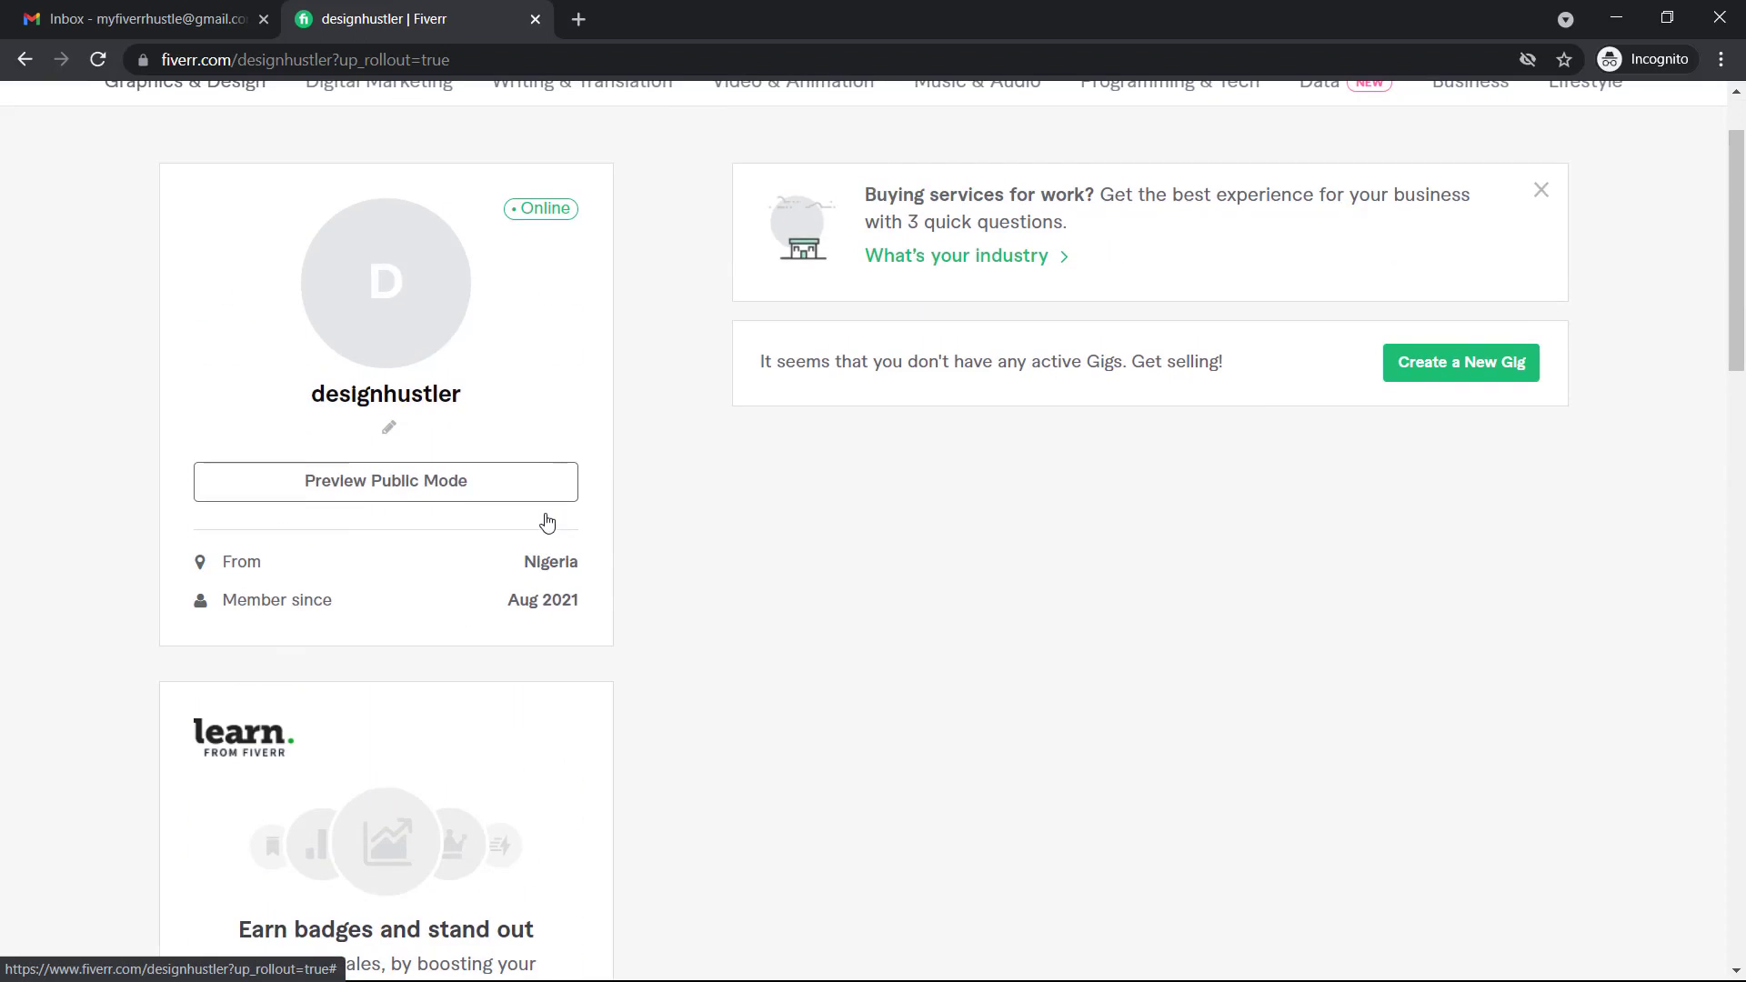
click(389, 430)
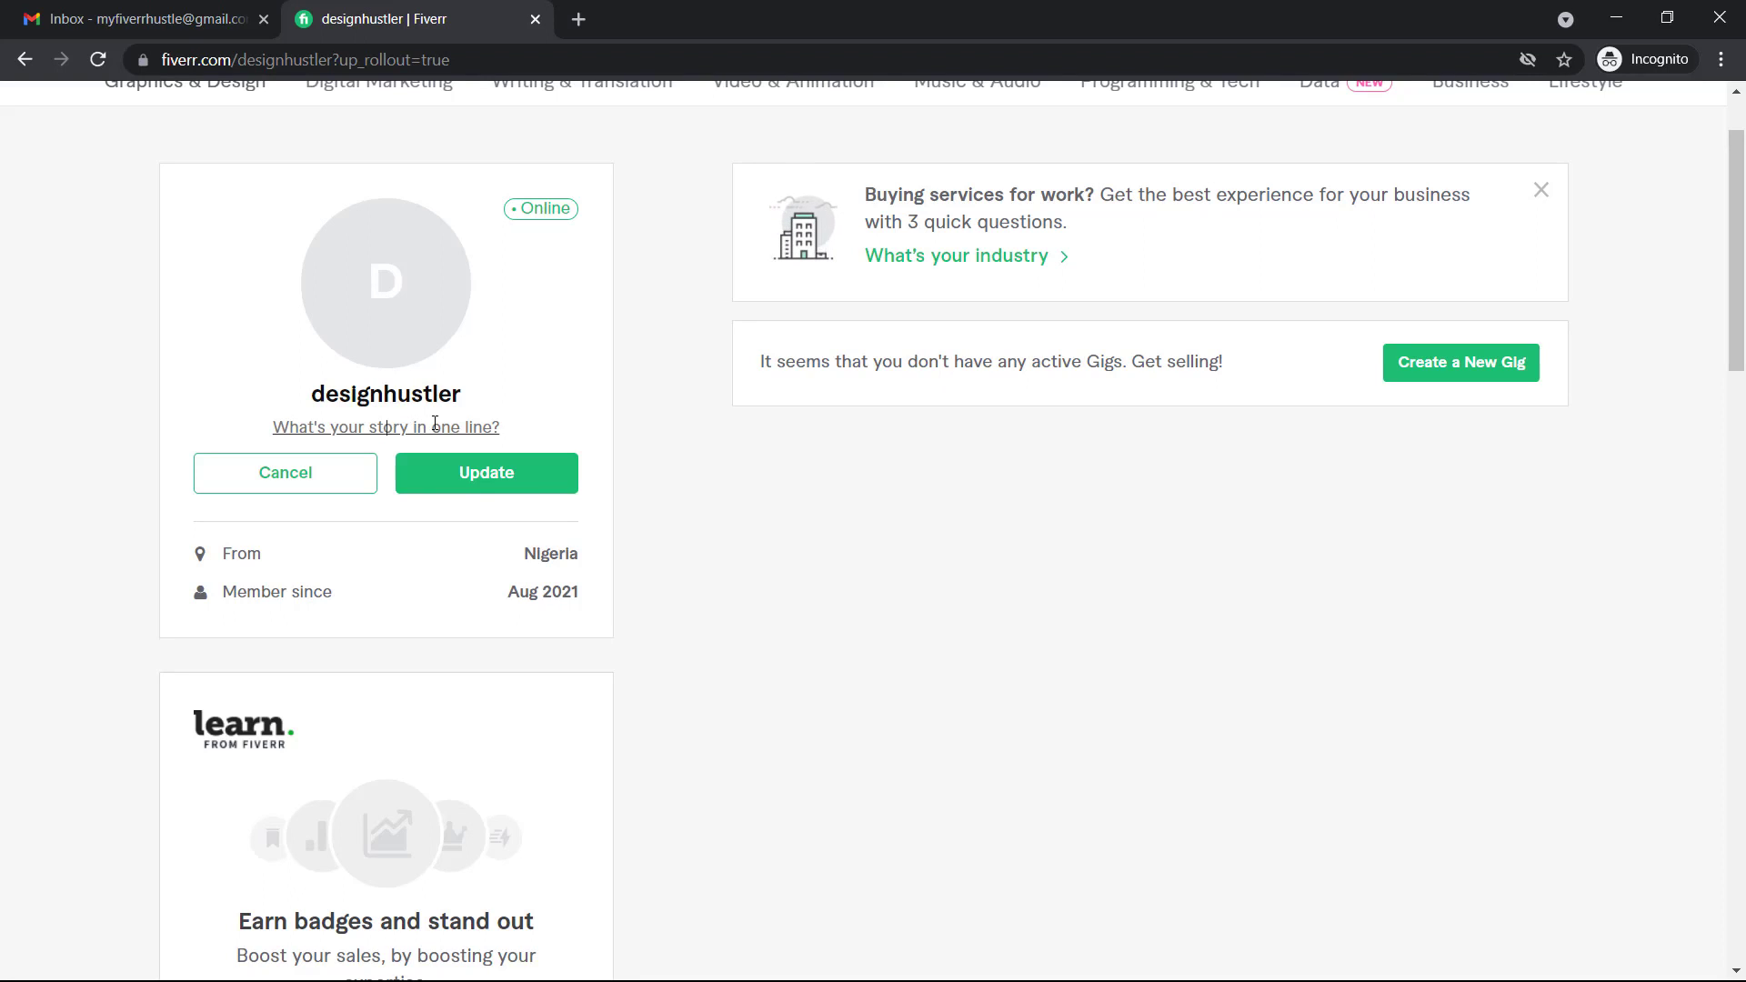
Save 'Design with class for you' as the profile's one-line story.
text(Desig)
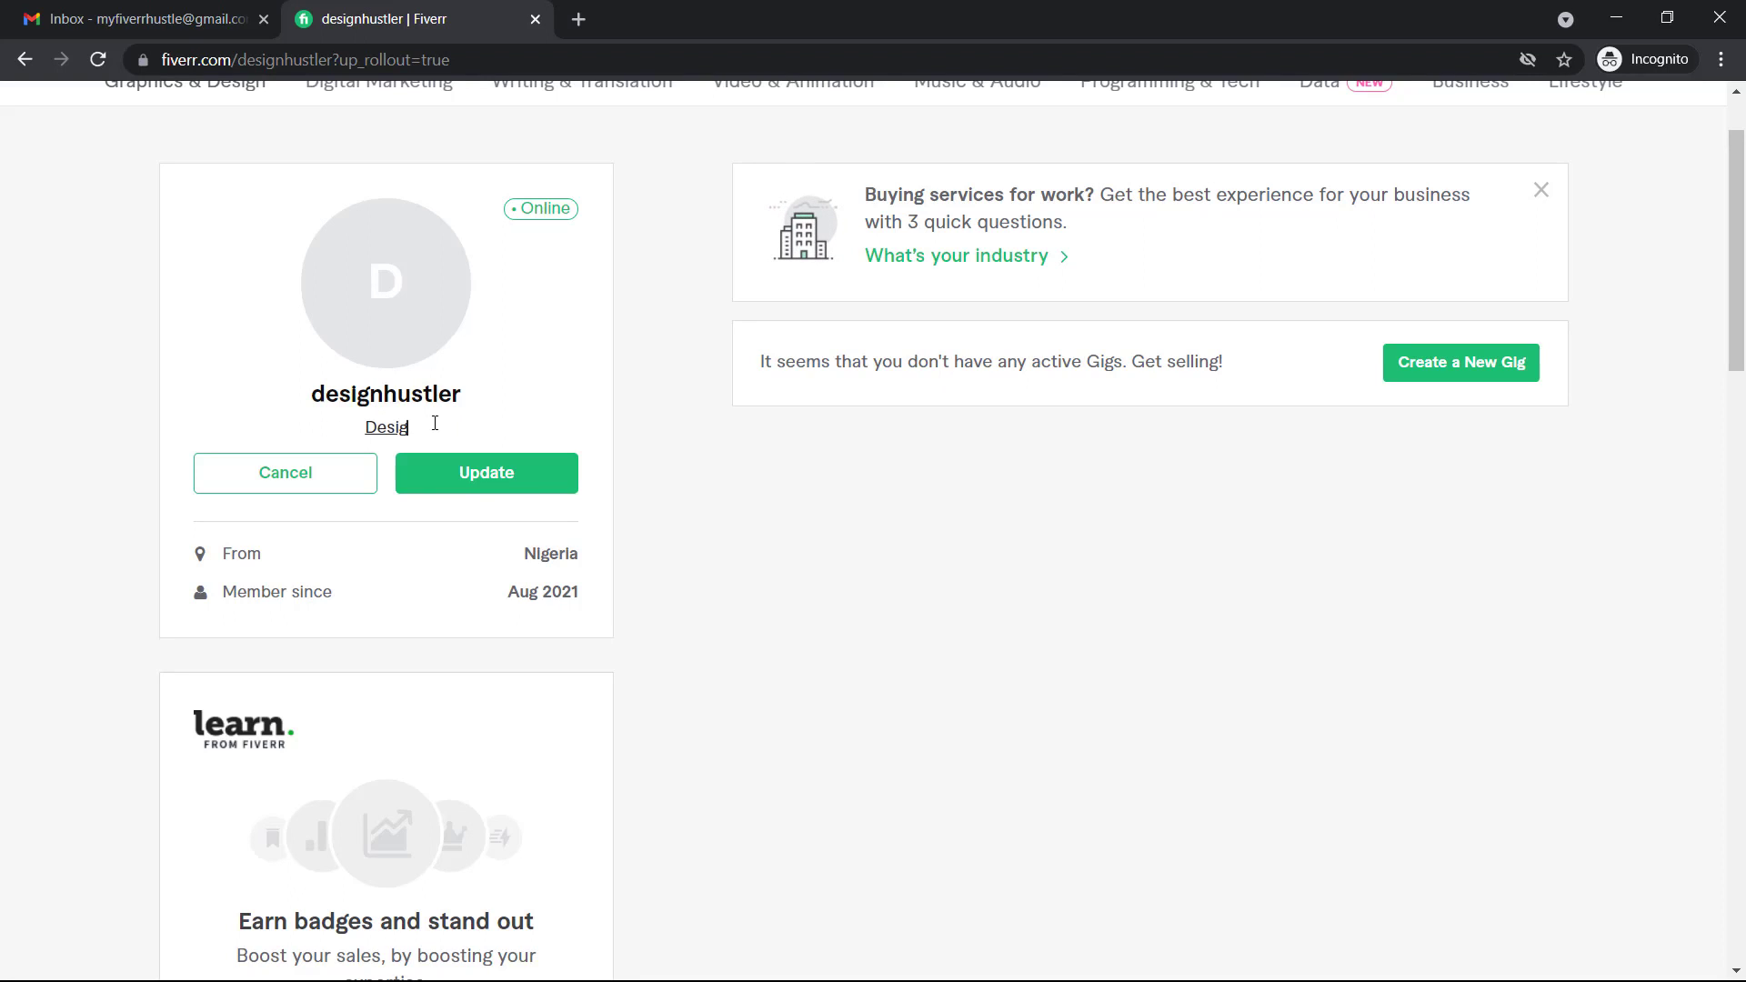
text(n with cla)
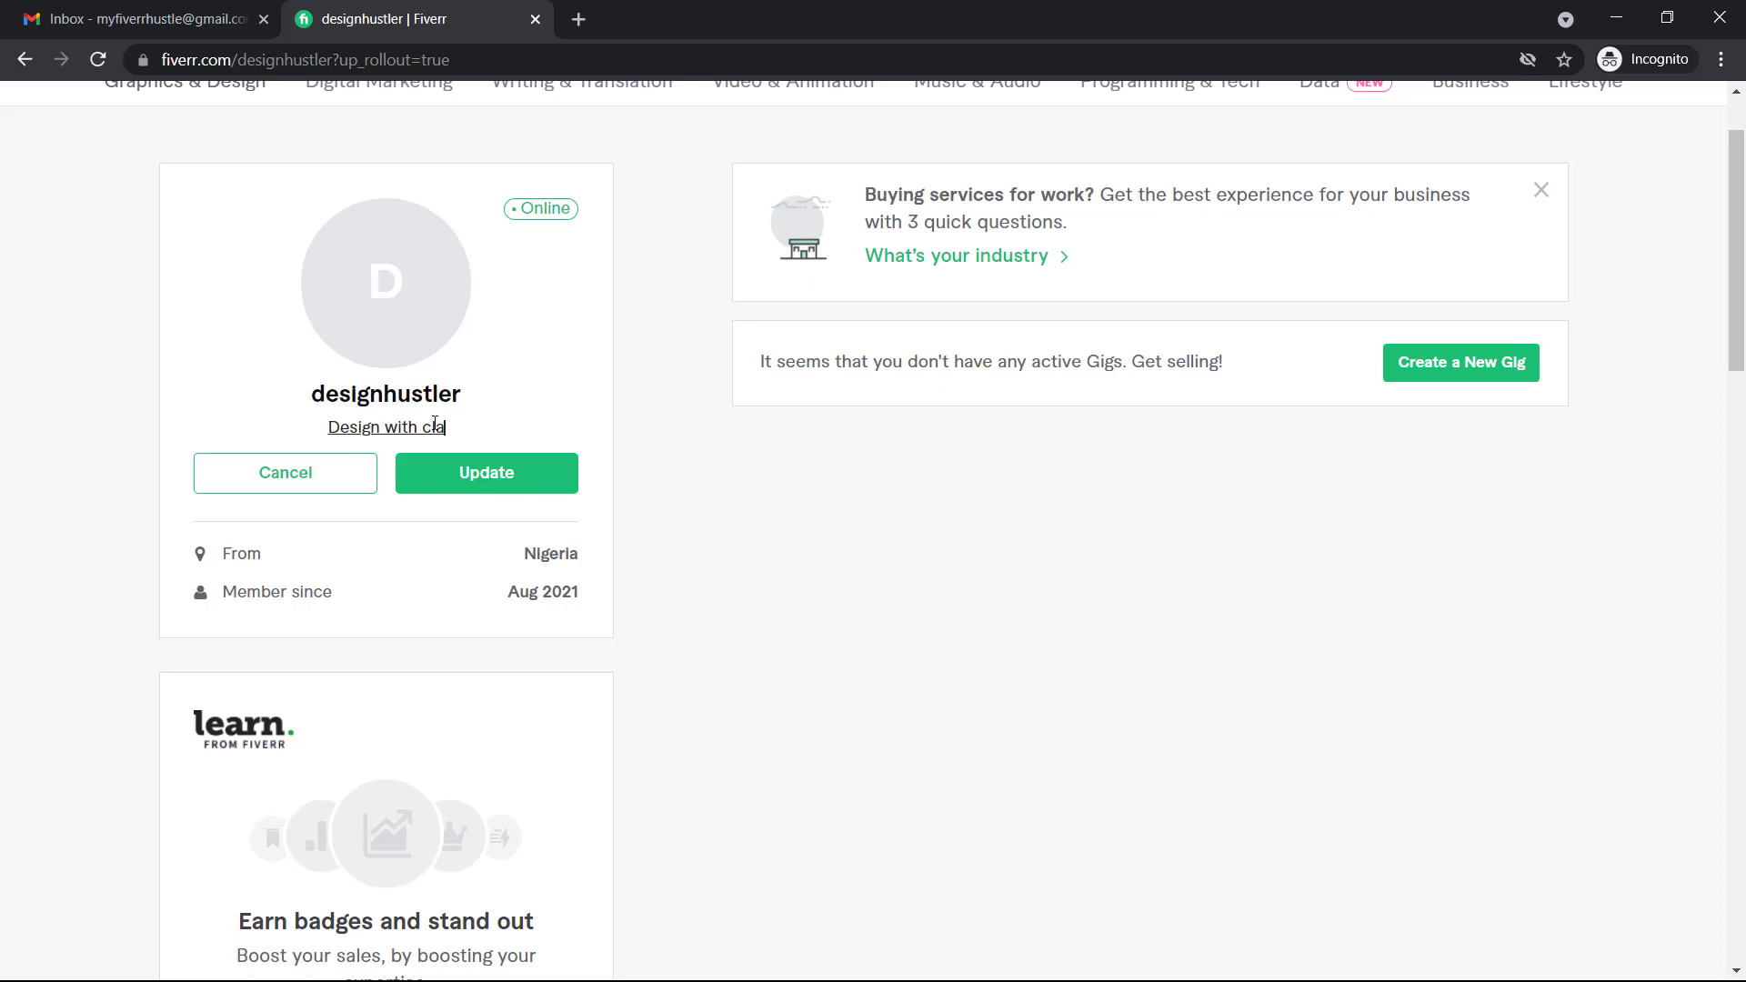
text(ss and)
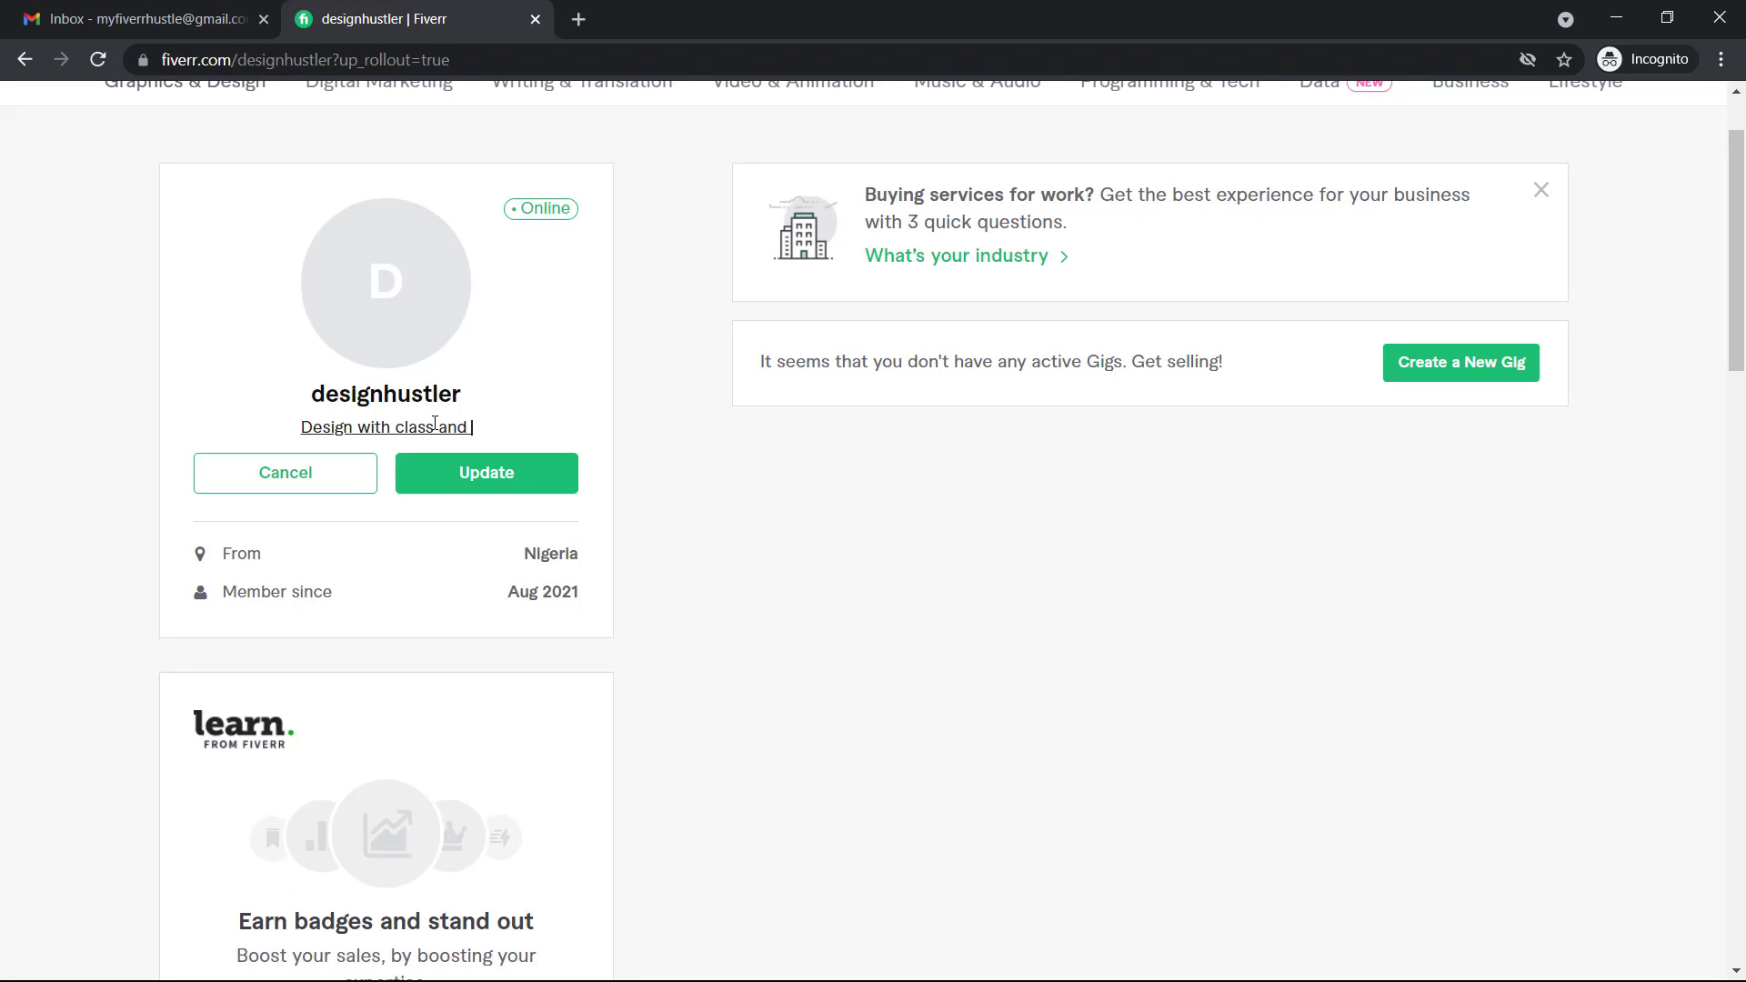
key(BackSpace)
key(BackSpace)
key(BackSpace)
key(BackSpace)
text(fo)
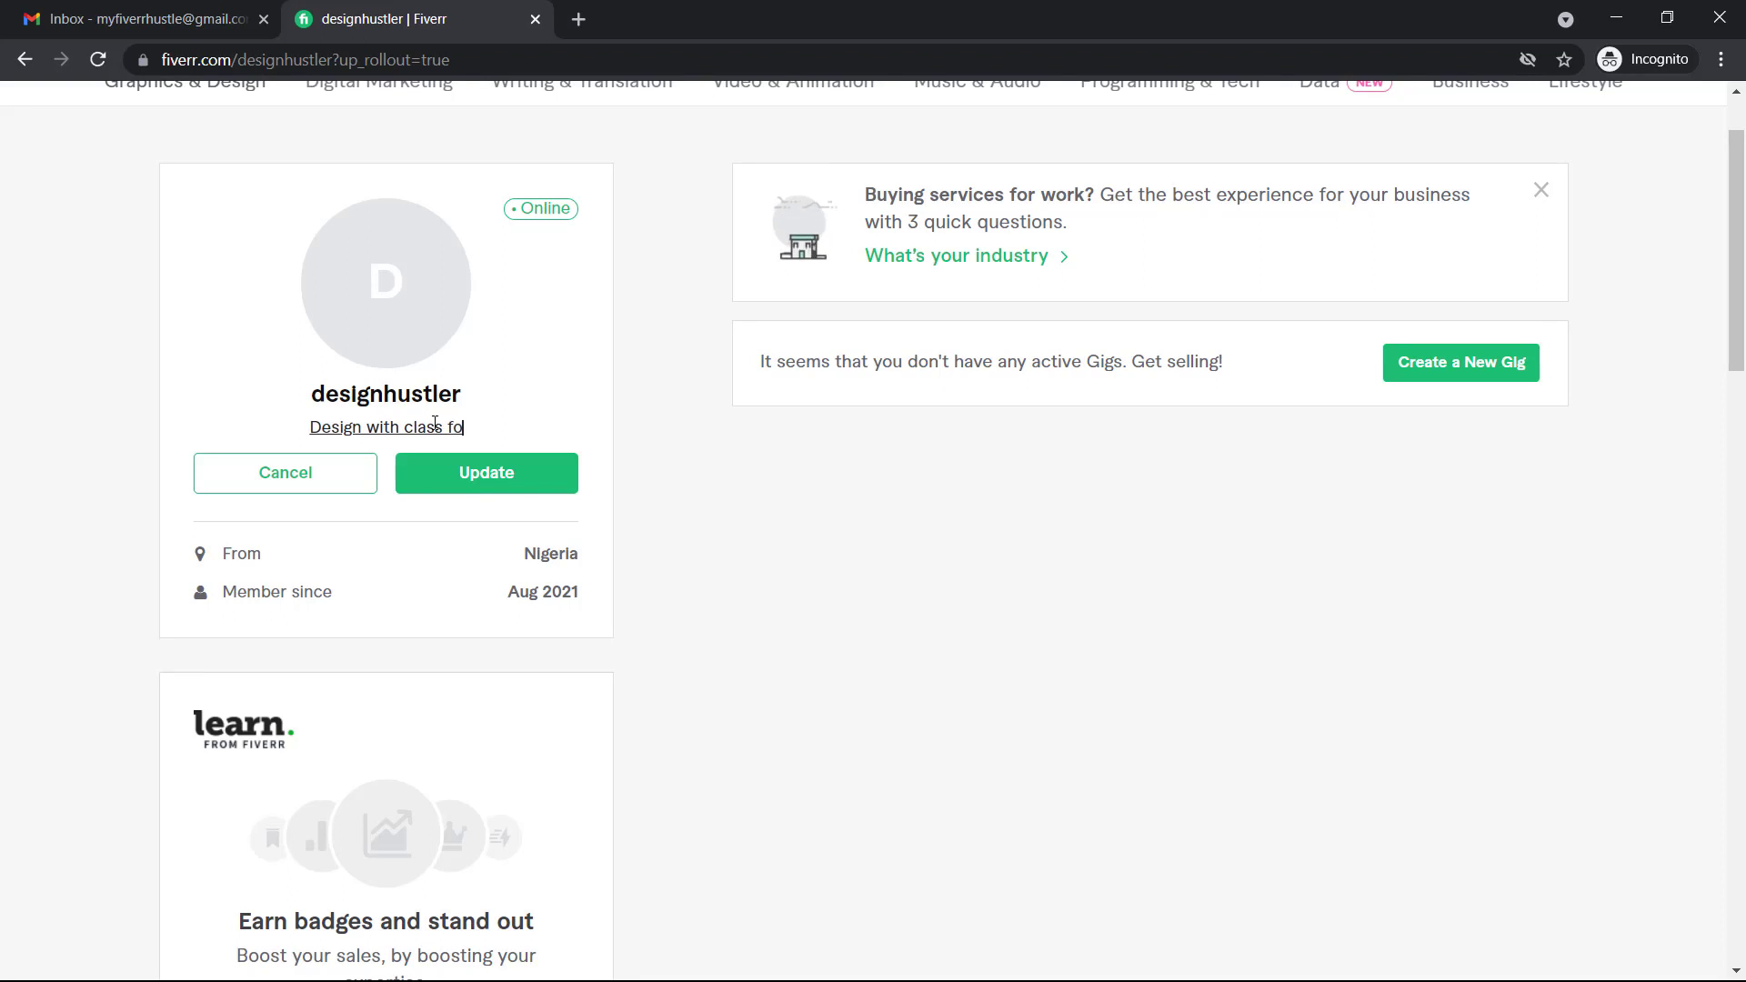
text(r you)
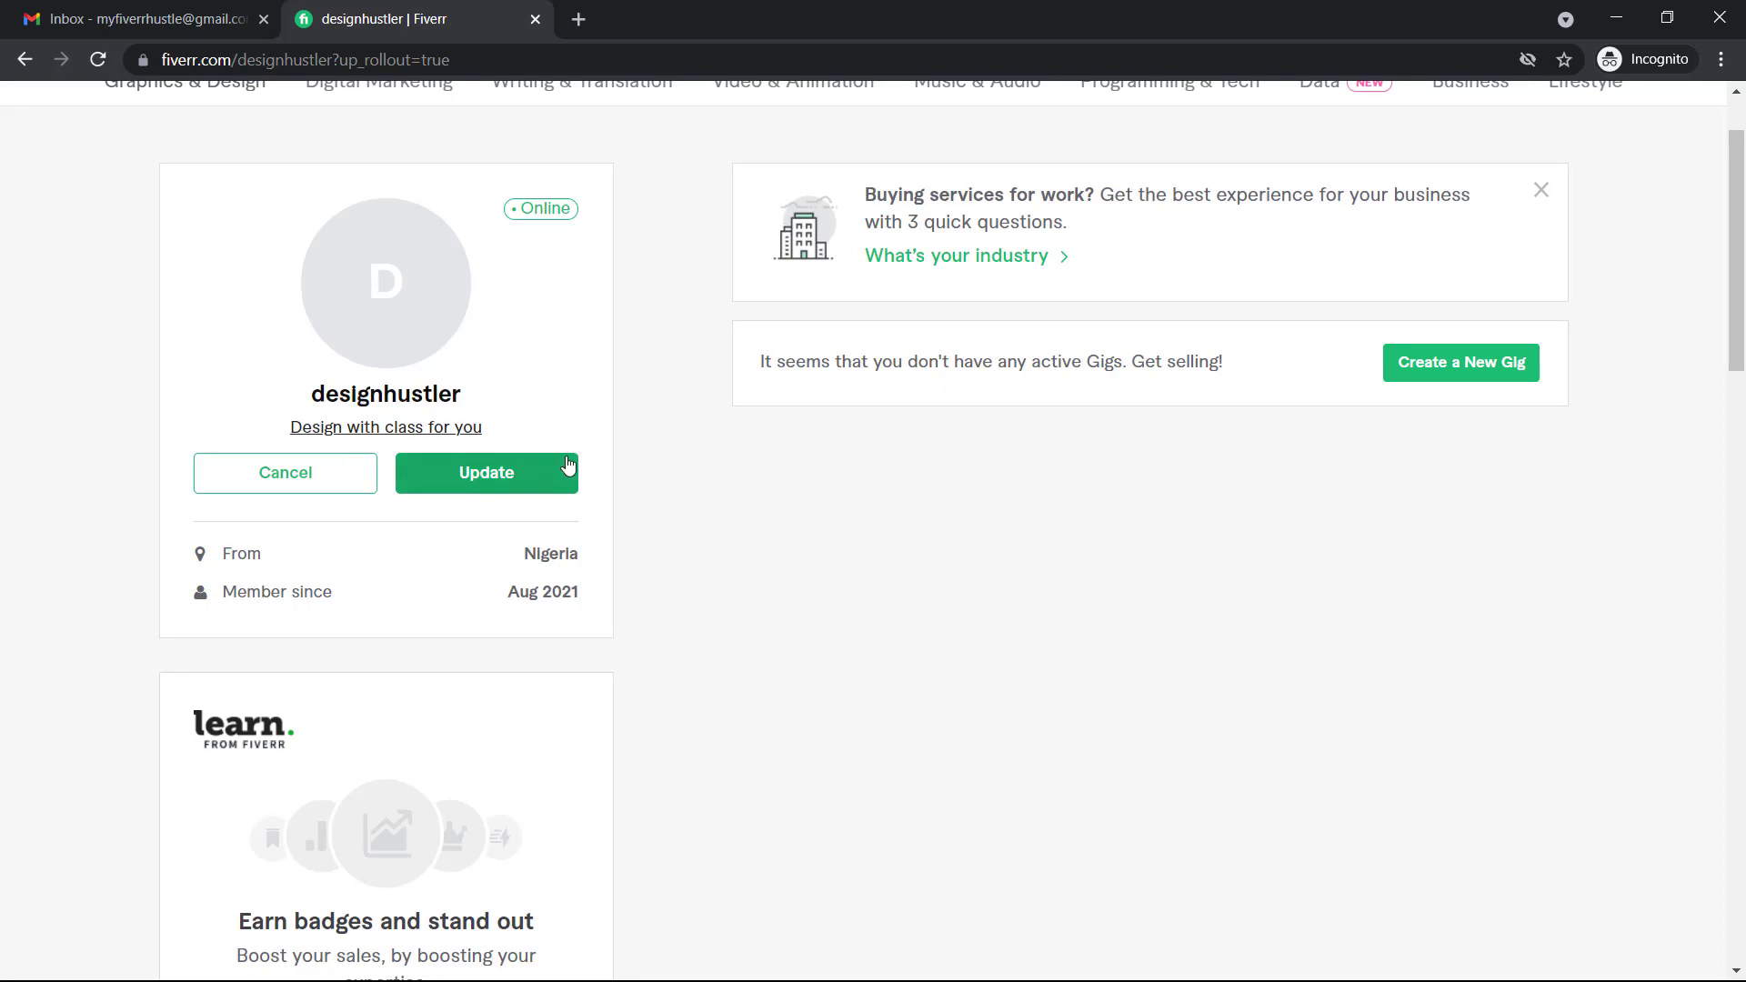
click(483, 480)
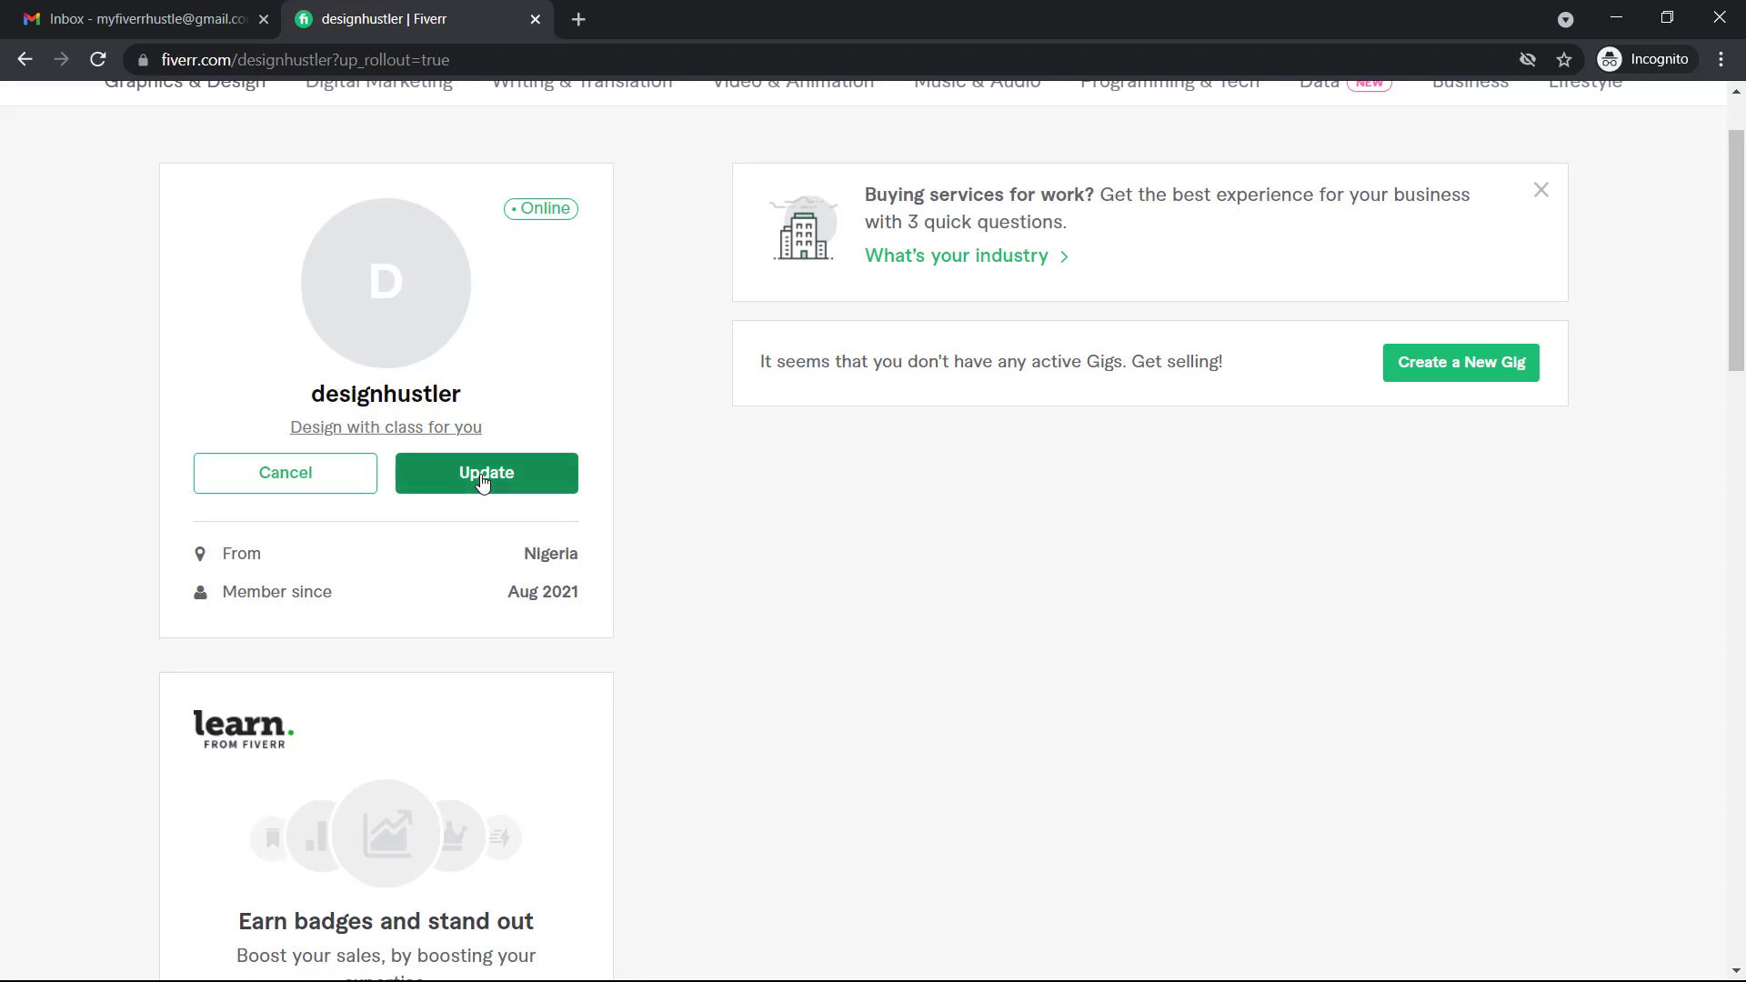
scroll(497, 592, down, 2)
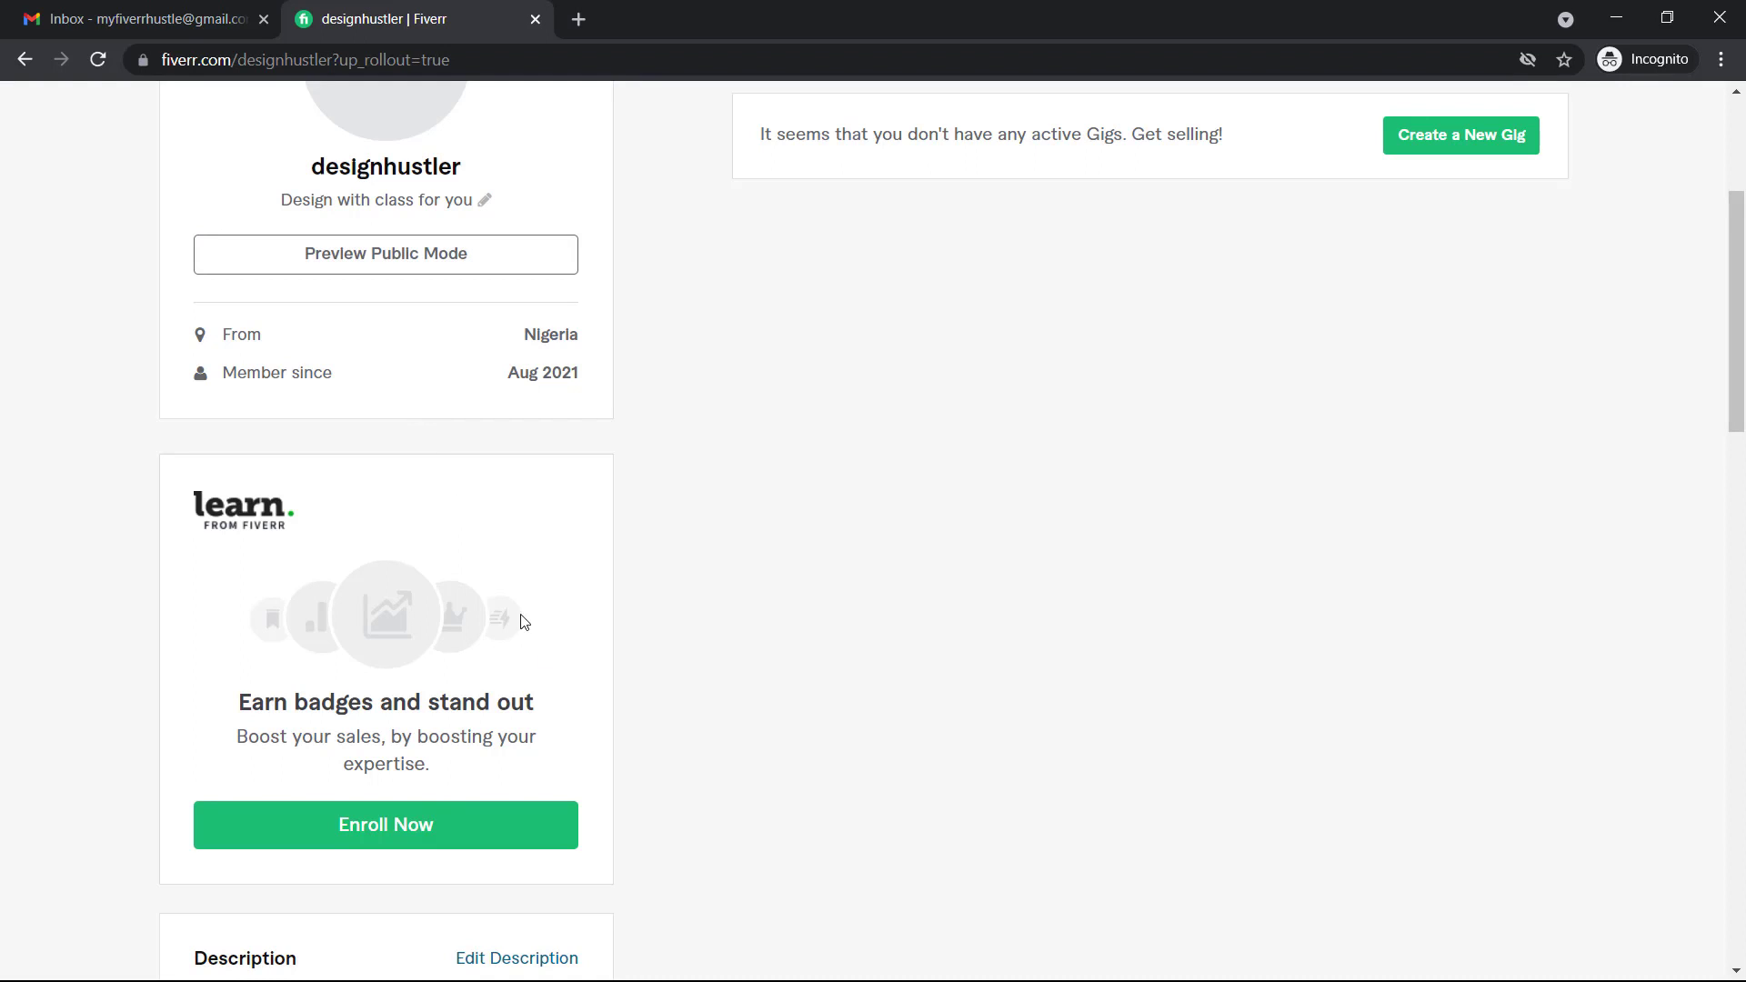
scroll(559, 699, down, 4)
scroll(560, 698, down, 3)
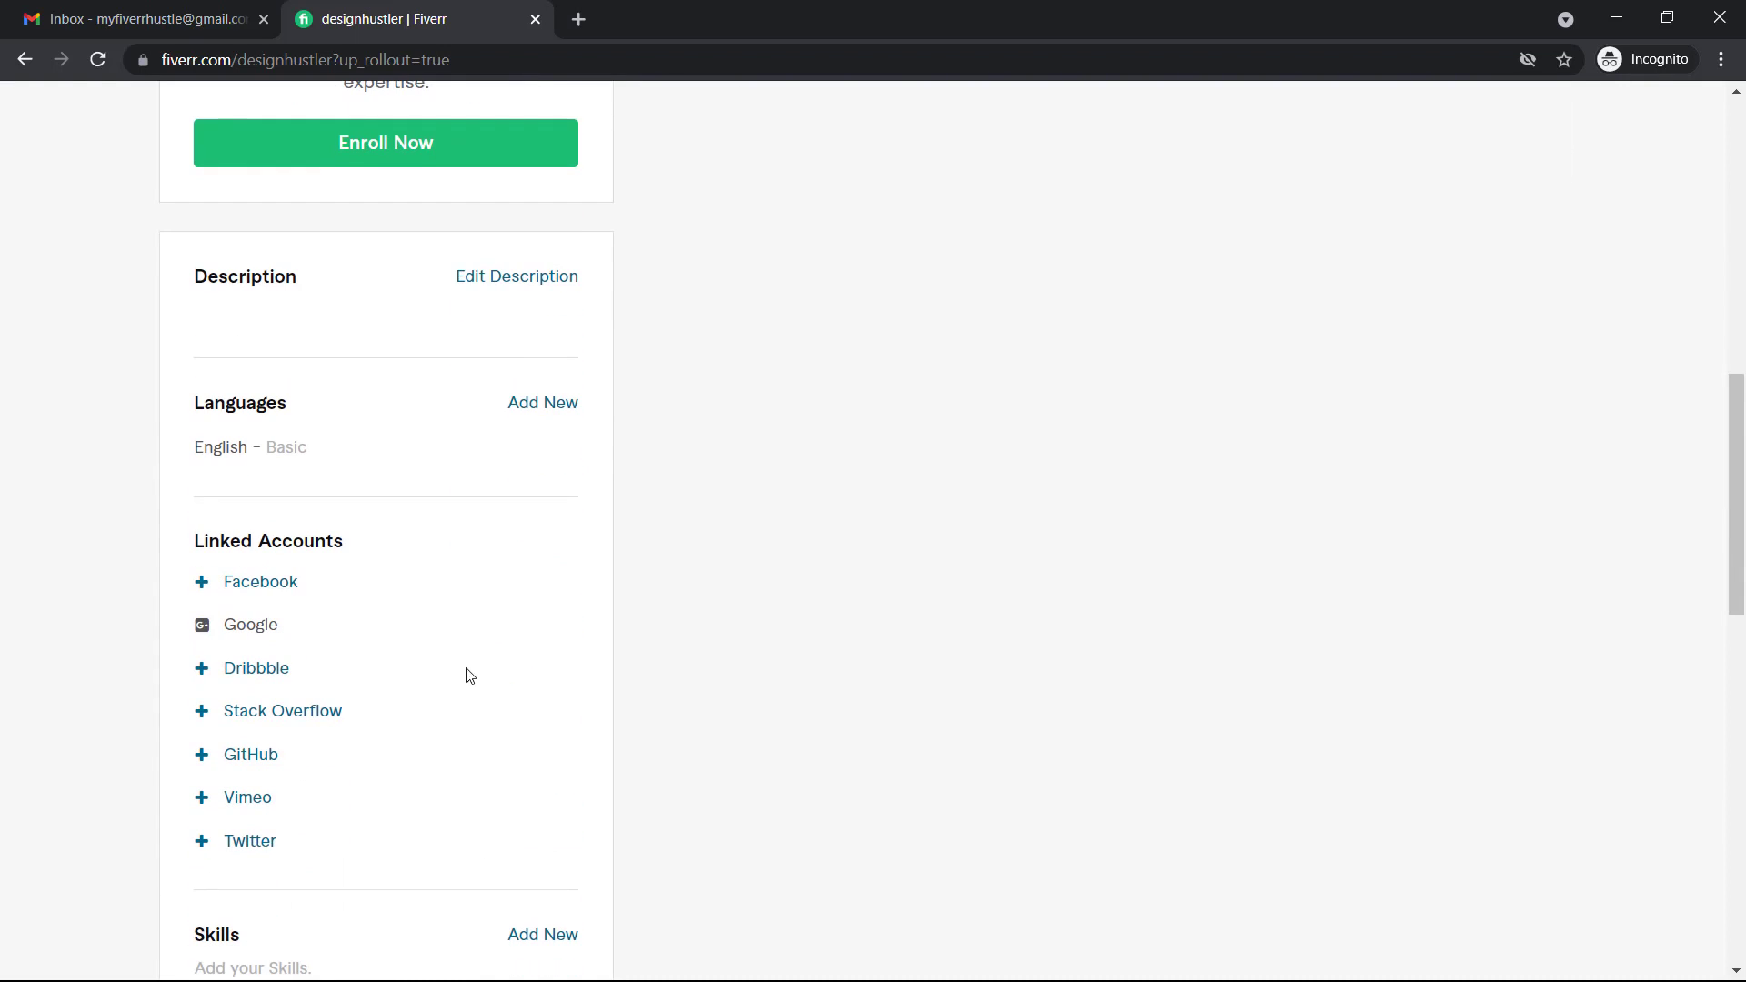
Write and save a description introducing the seller's Graphics design and Script writing background.
click(546, 276)
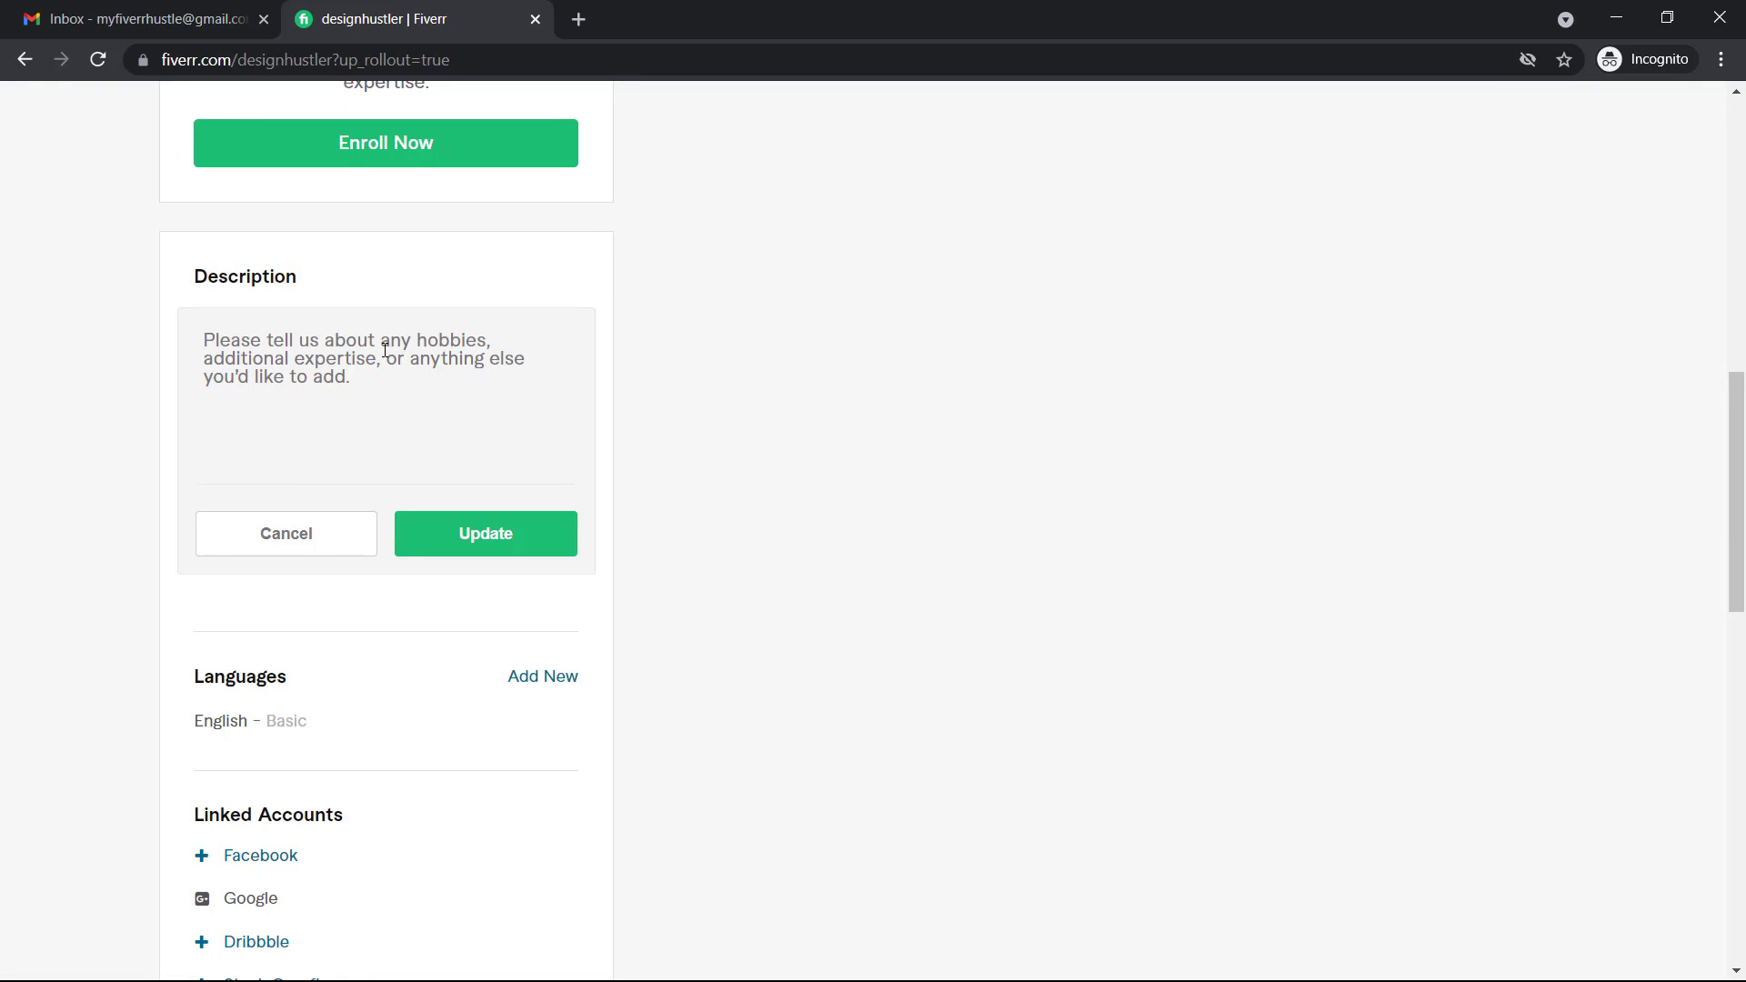
text(Hello,)
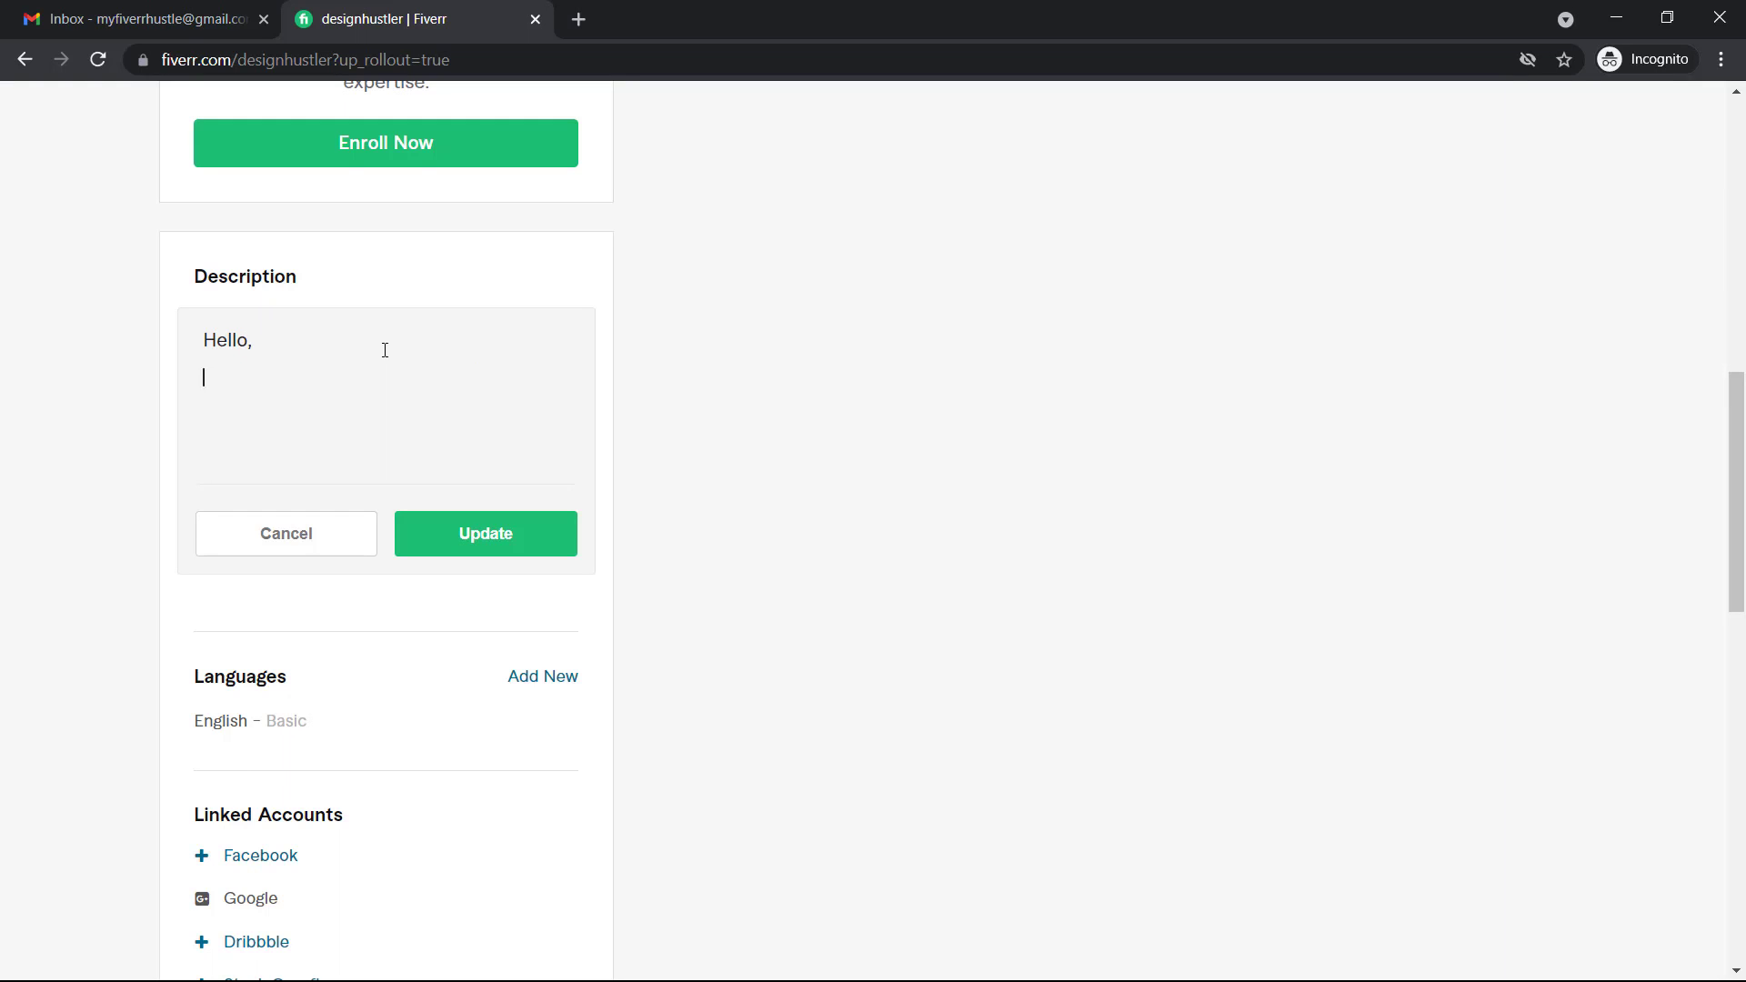
text(My name is Temidayo)
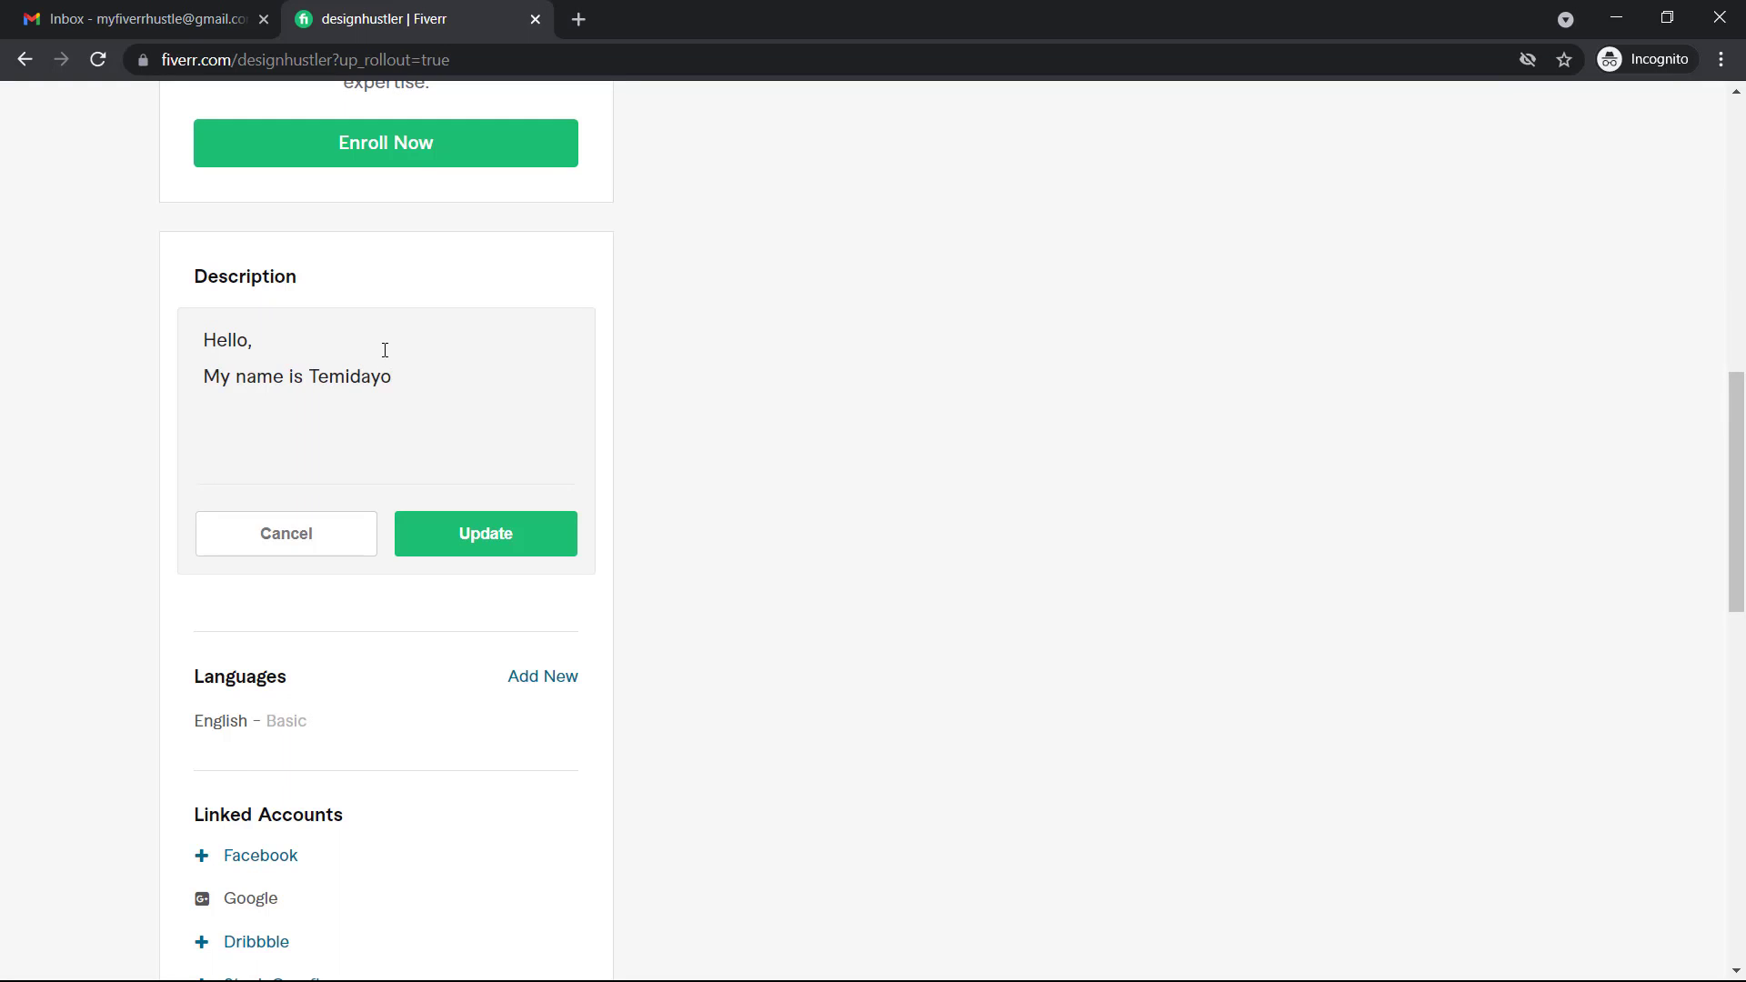
text( A, I have a background in )
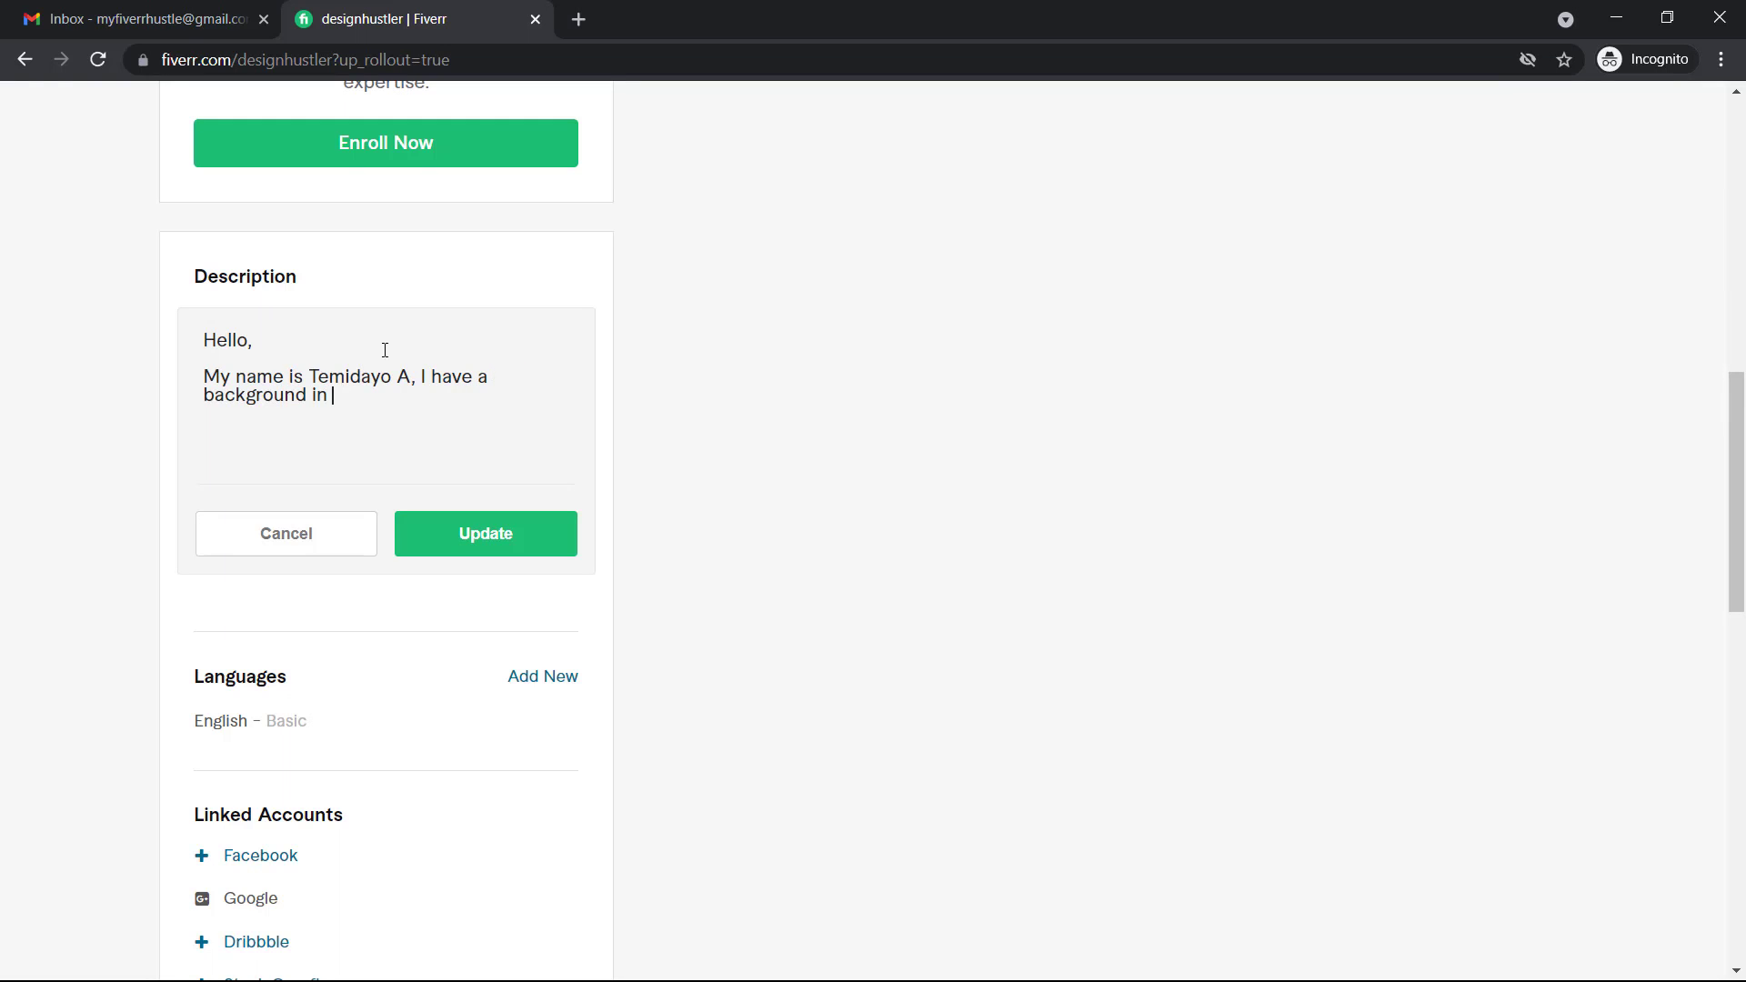
text(Graphics designand )
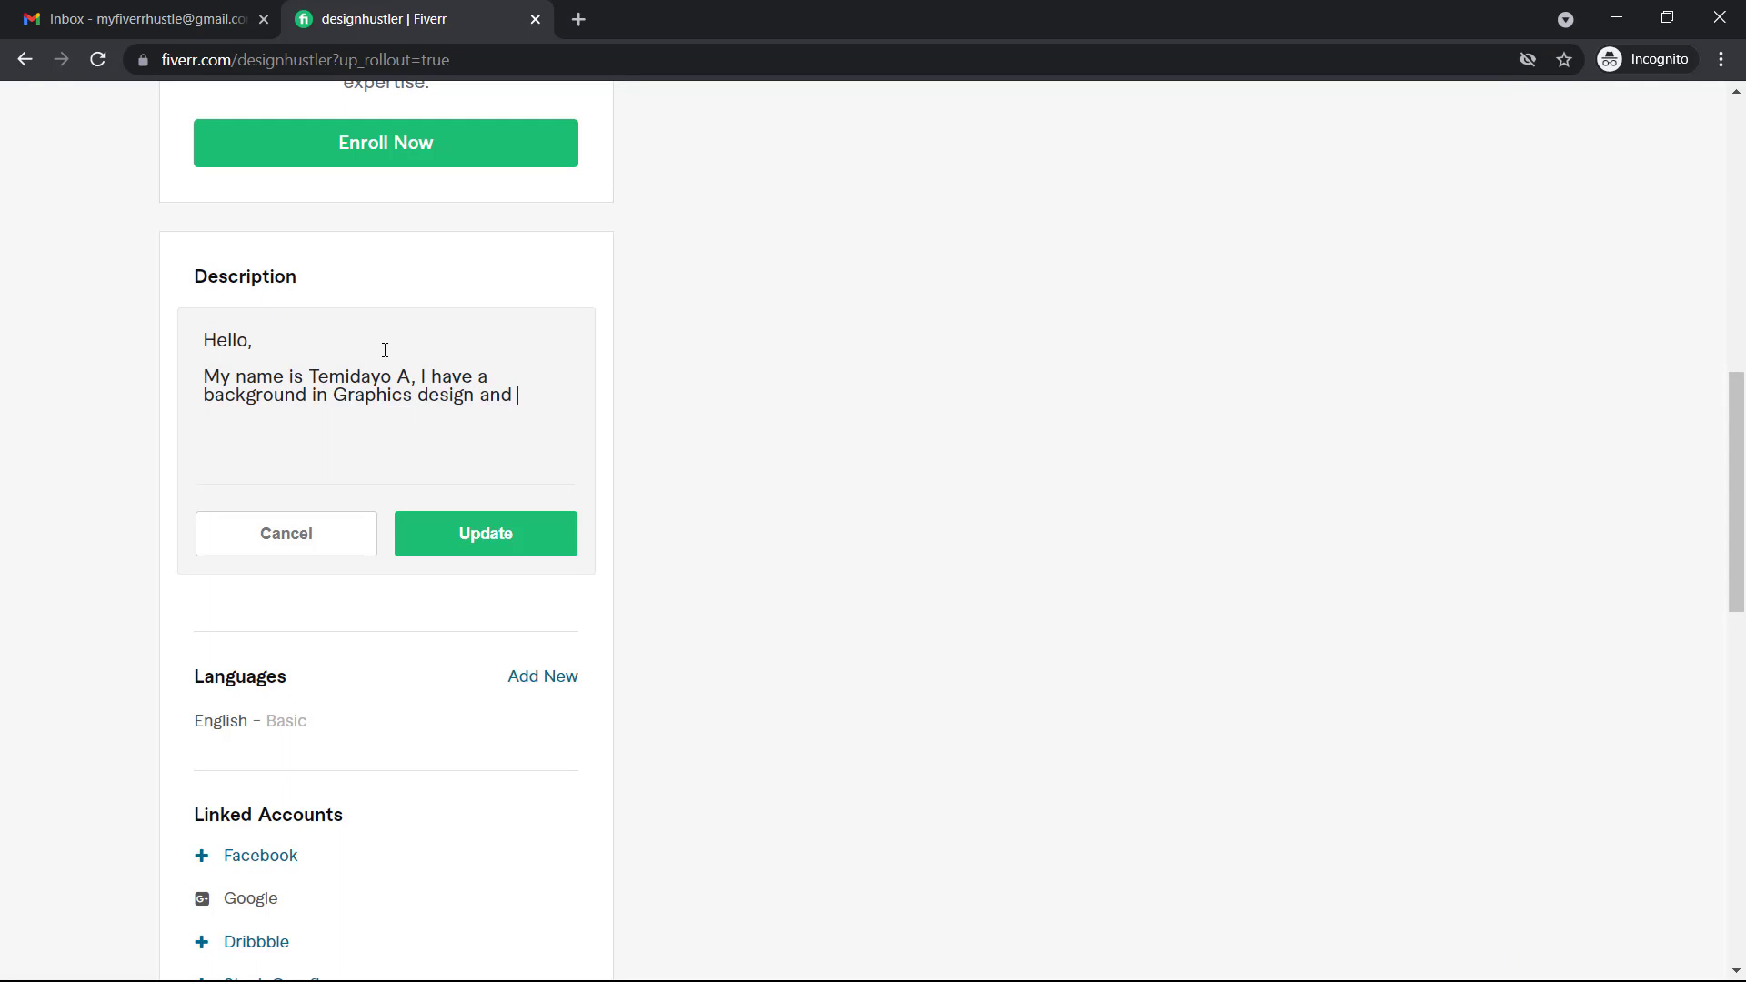
text(Script)
text( writing)
text( I have rwod)
key(BackSpace)
key(BackSpace)
key(BackSpace)
key(BackSpace)
text(w)
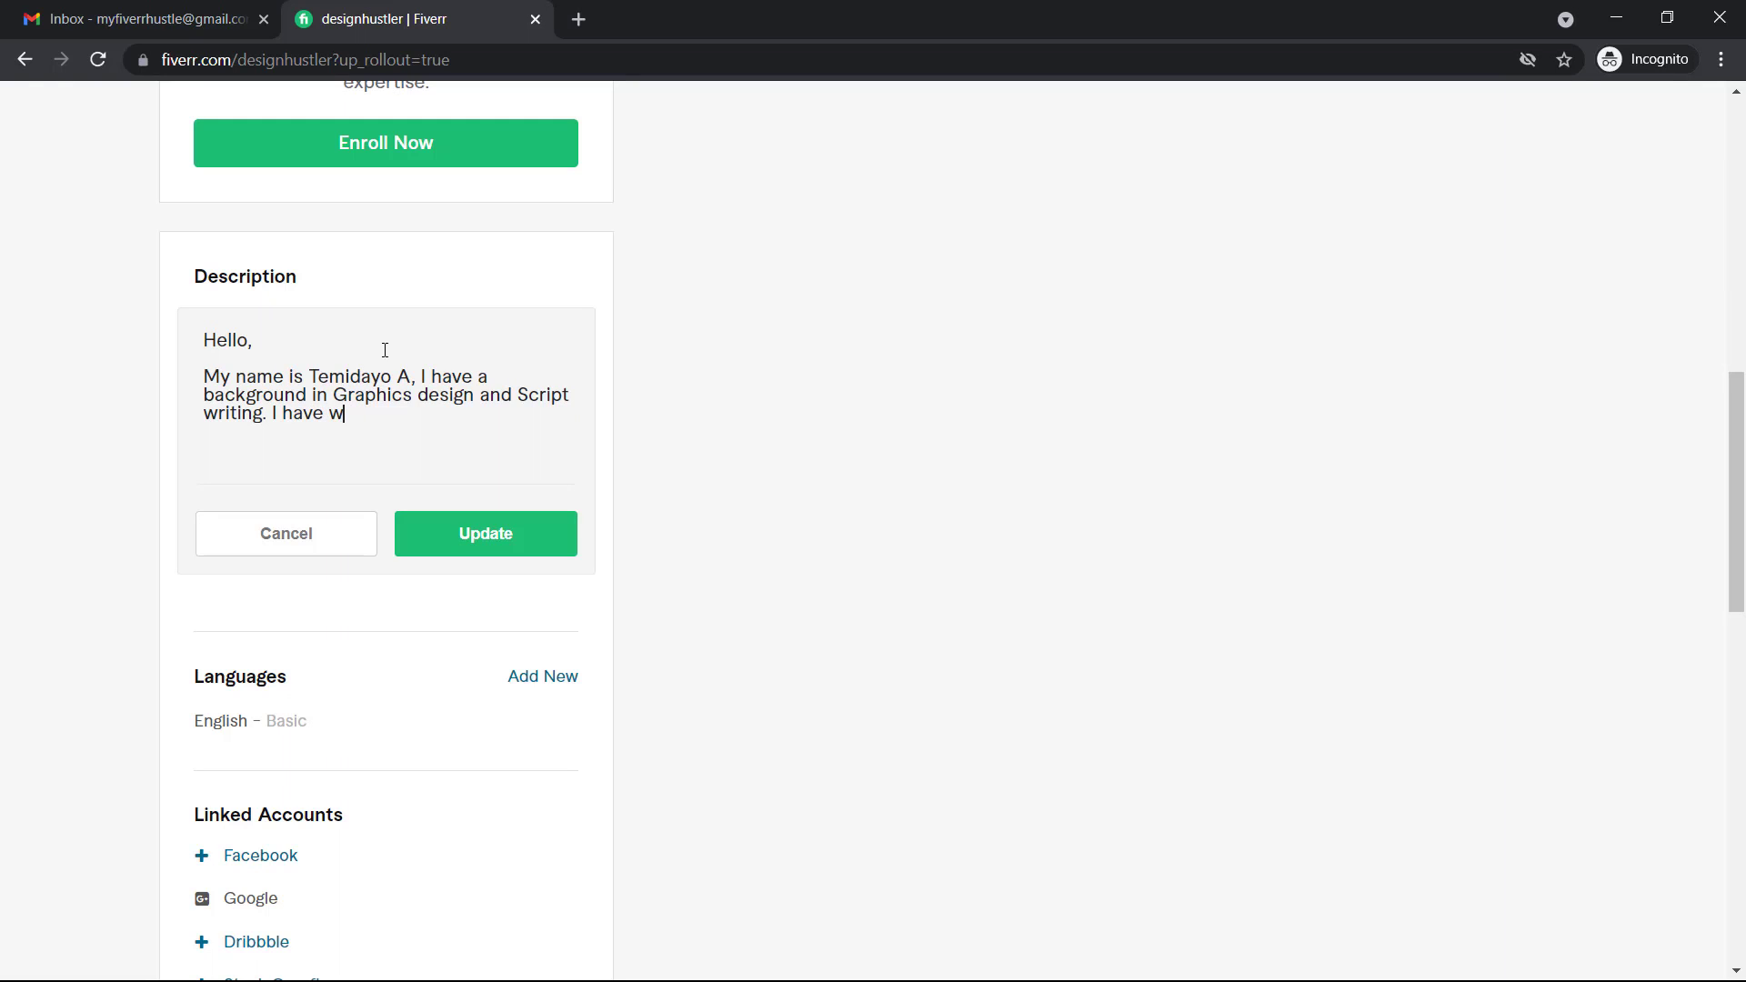
text(orked as a professional....)
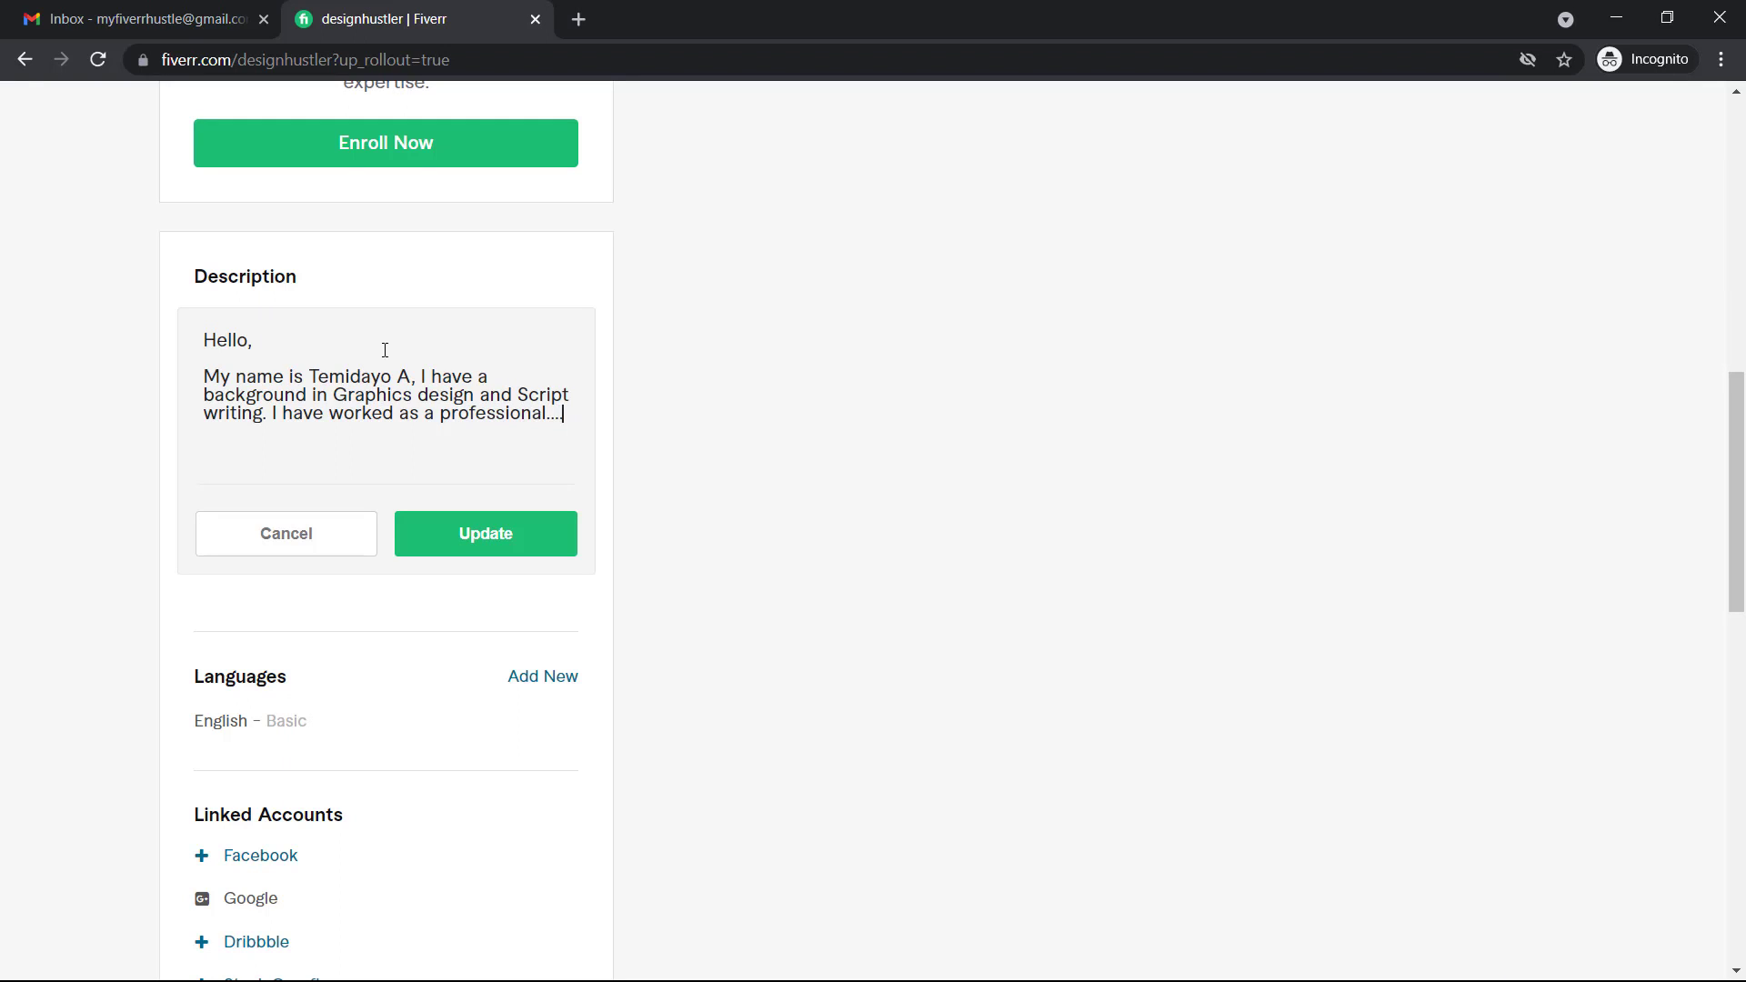
click(446, 536)
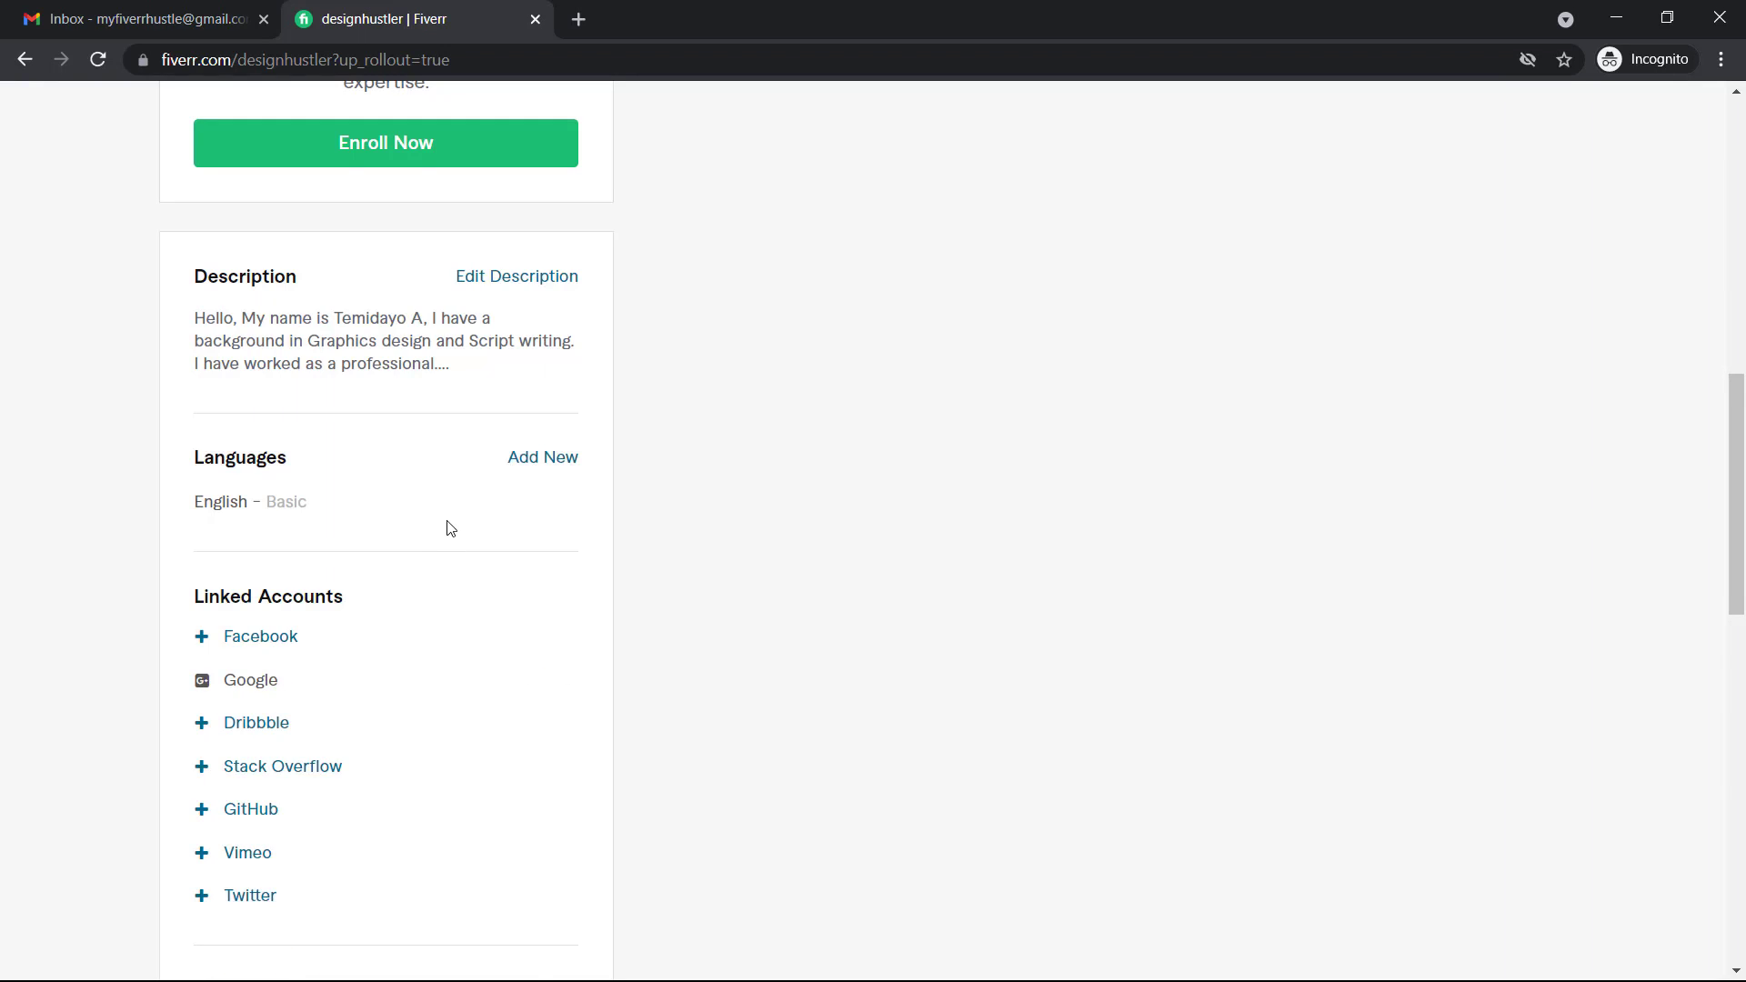
Add the Writingproofreading skill at Intermediate level.
scroll(503, 409, down, 1)
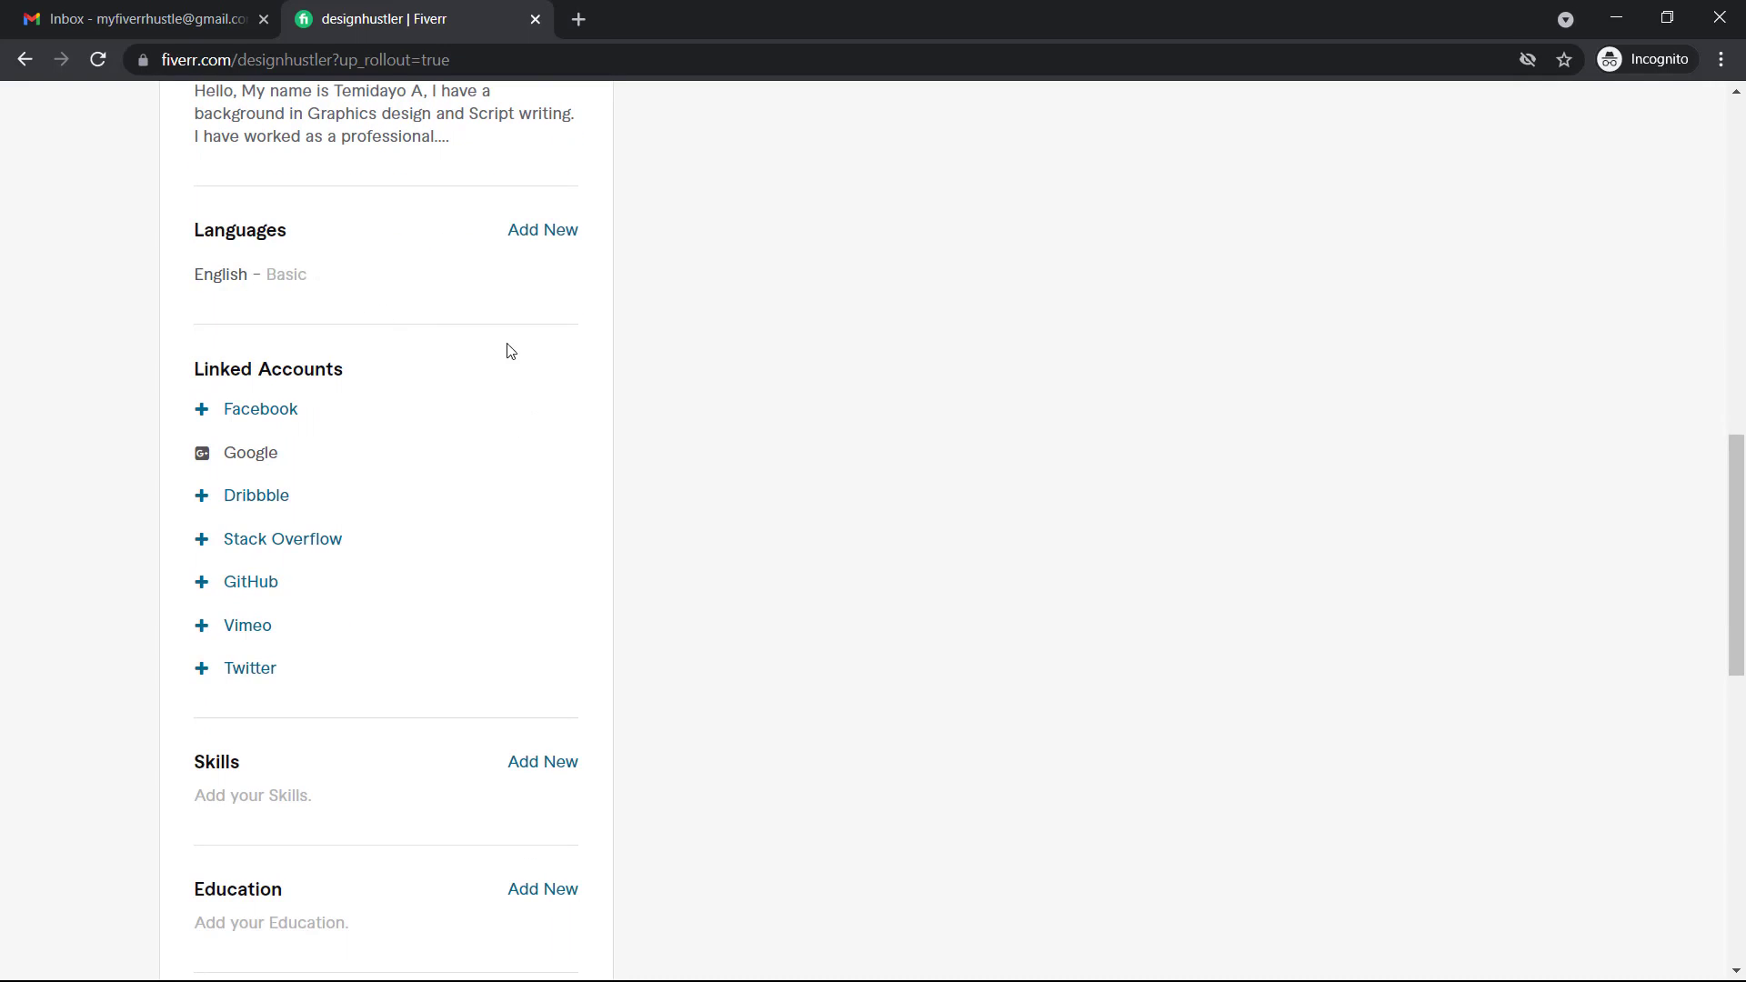
mouse_move(523, 372)
scroll(534, 564, down, 3)
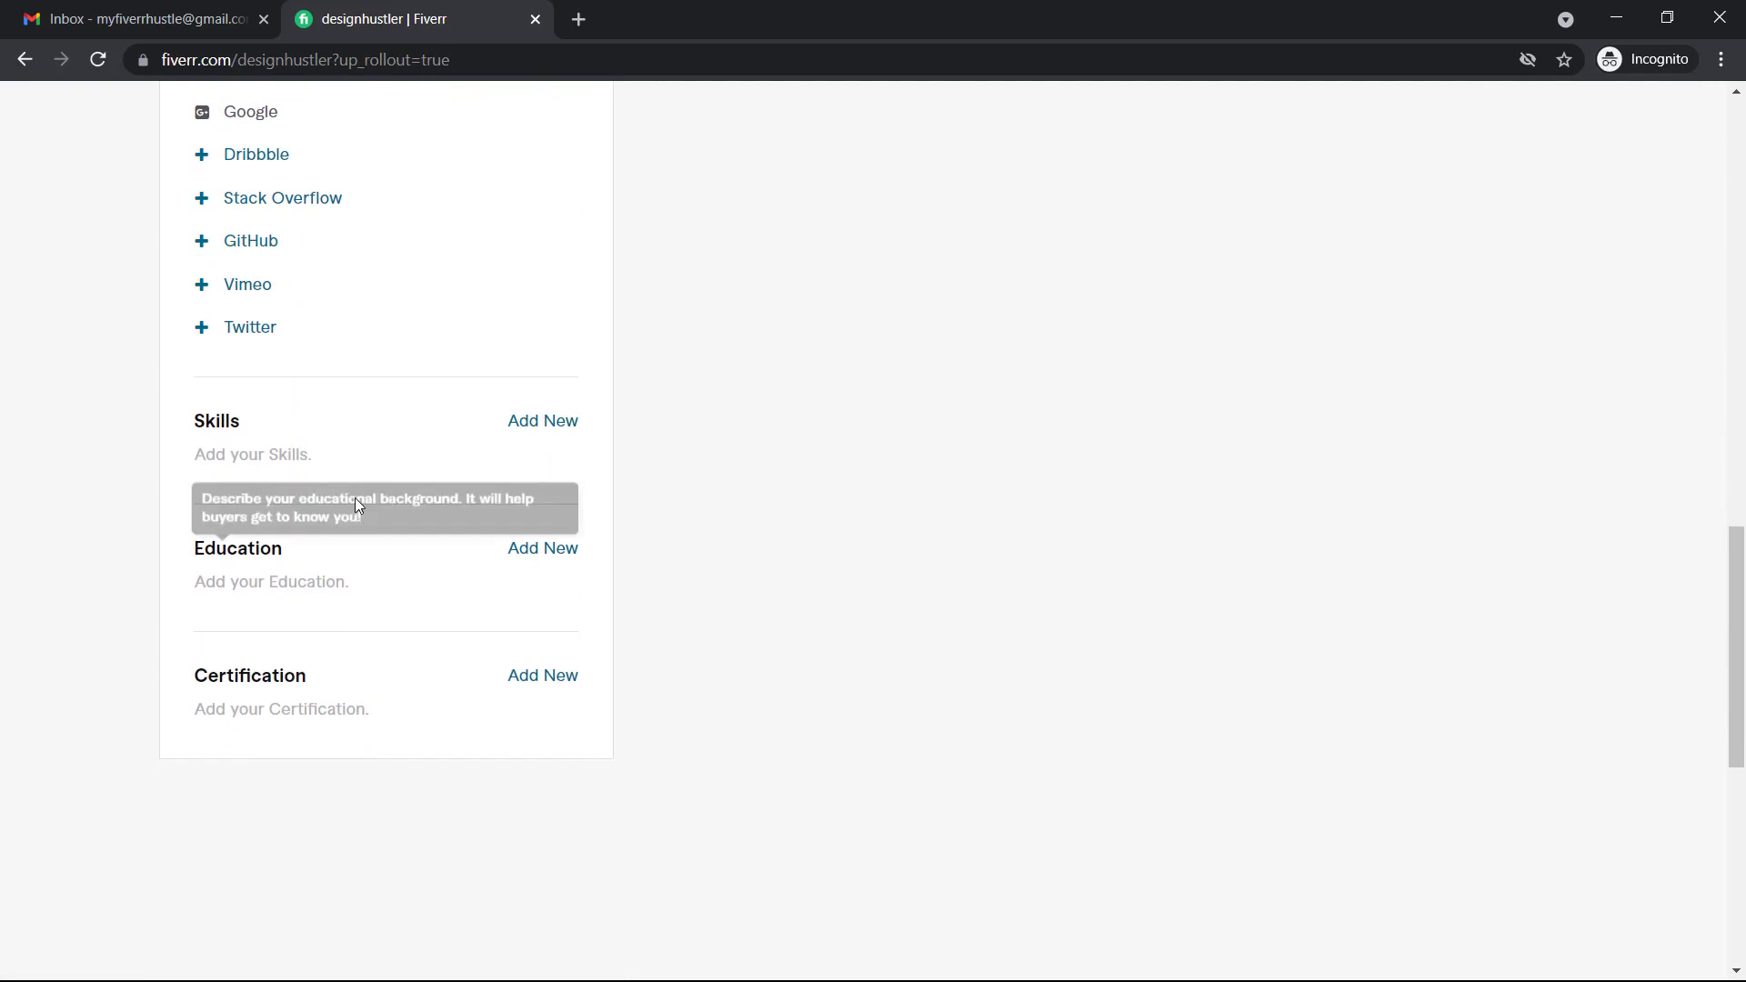
click(537, 426)
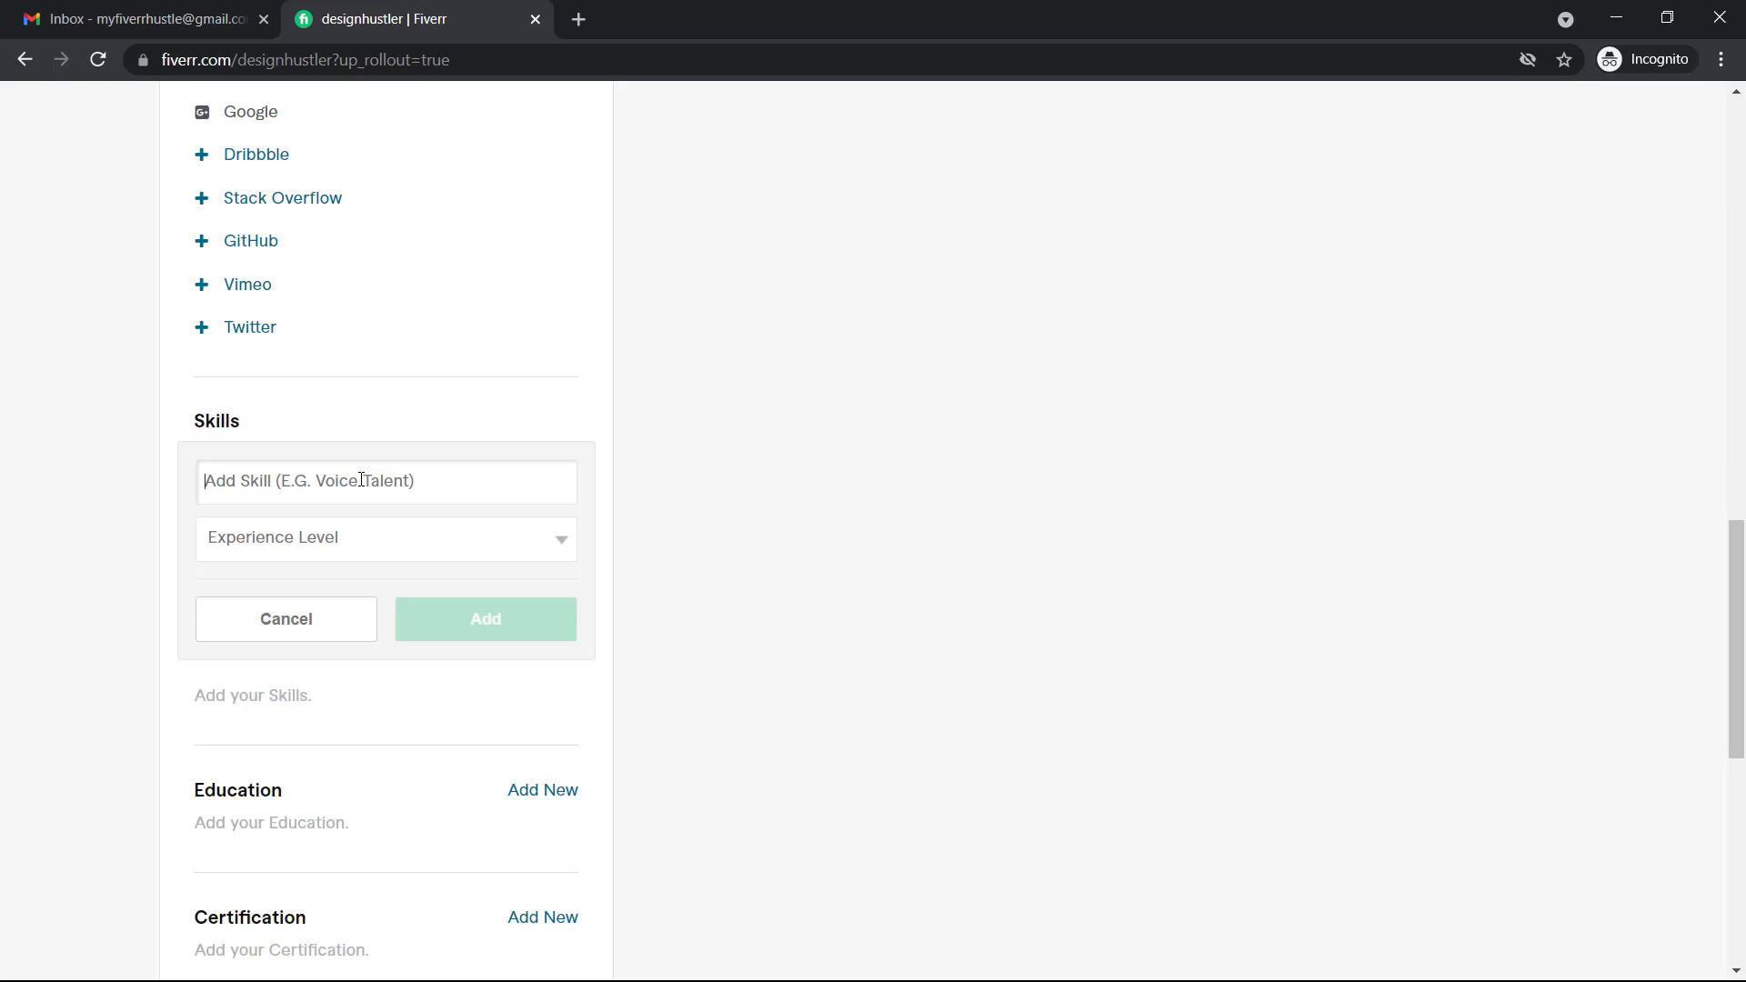
text(Writ)
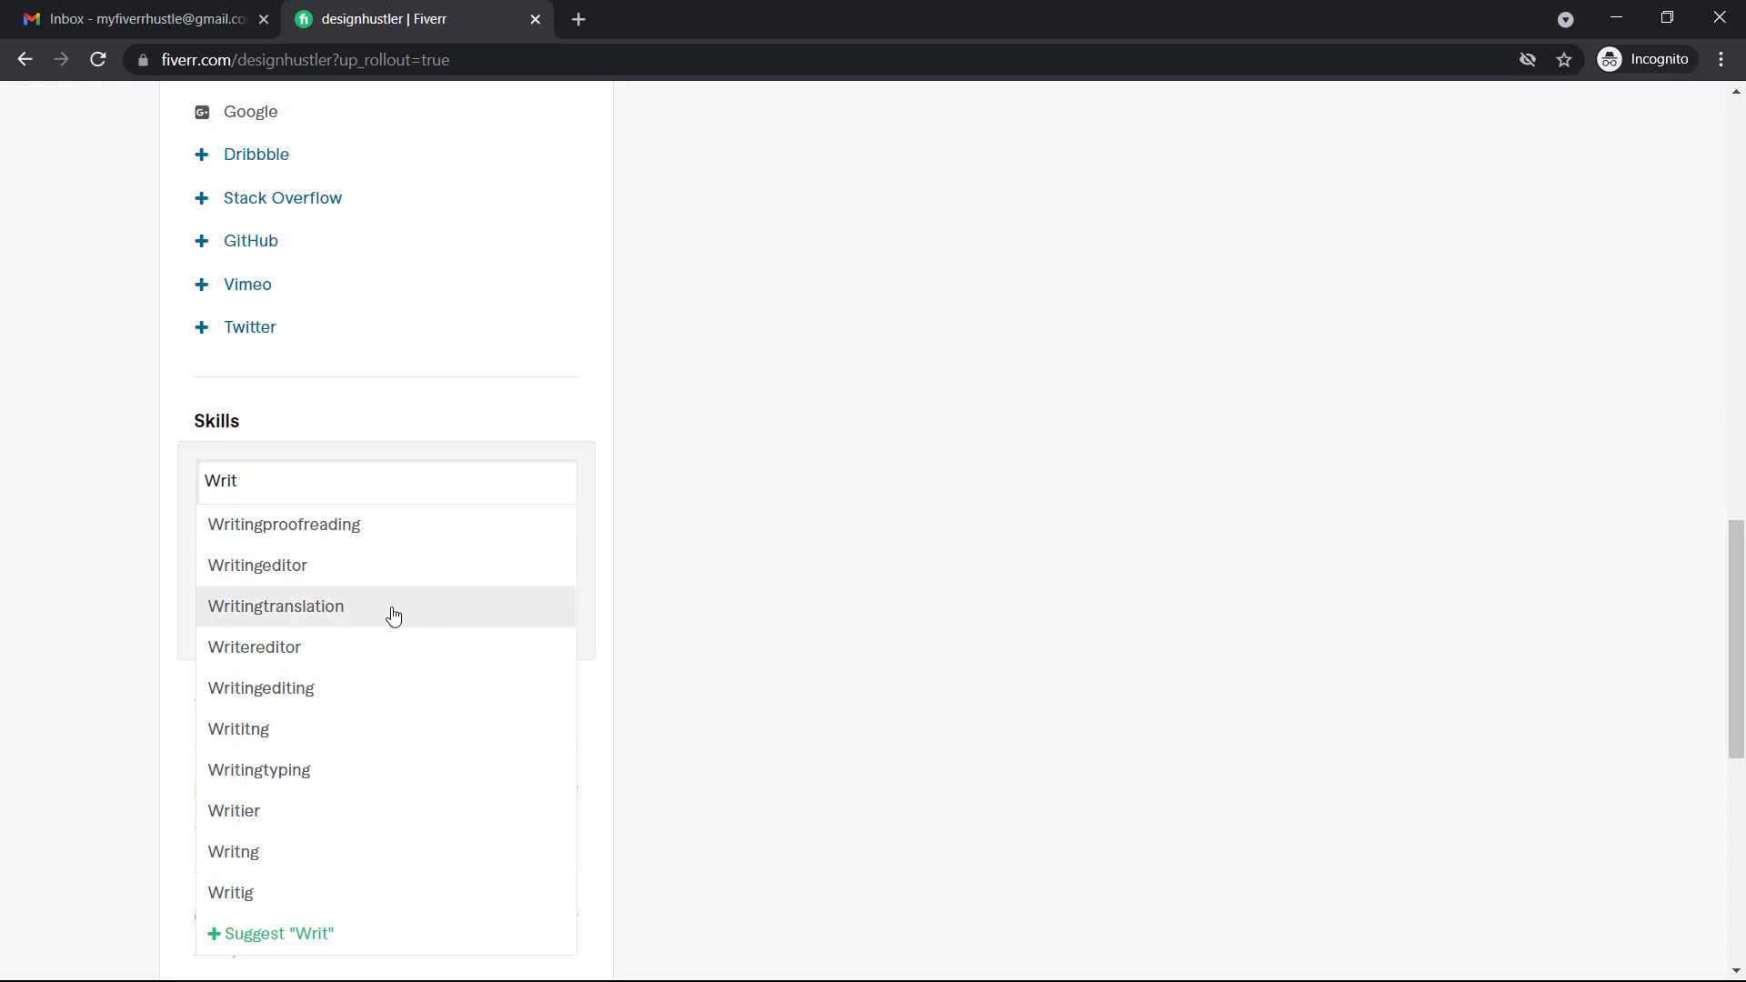
click(450, 544)
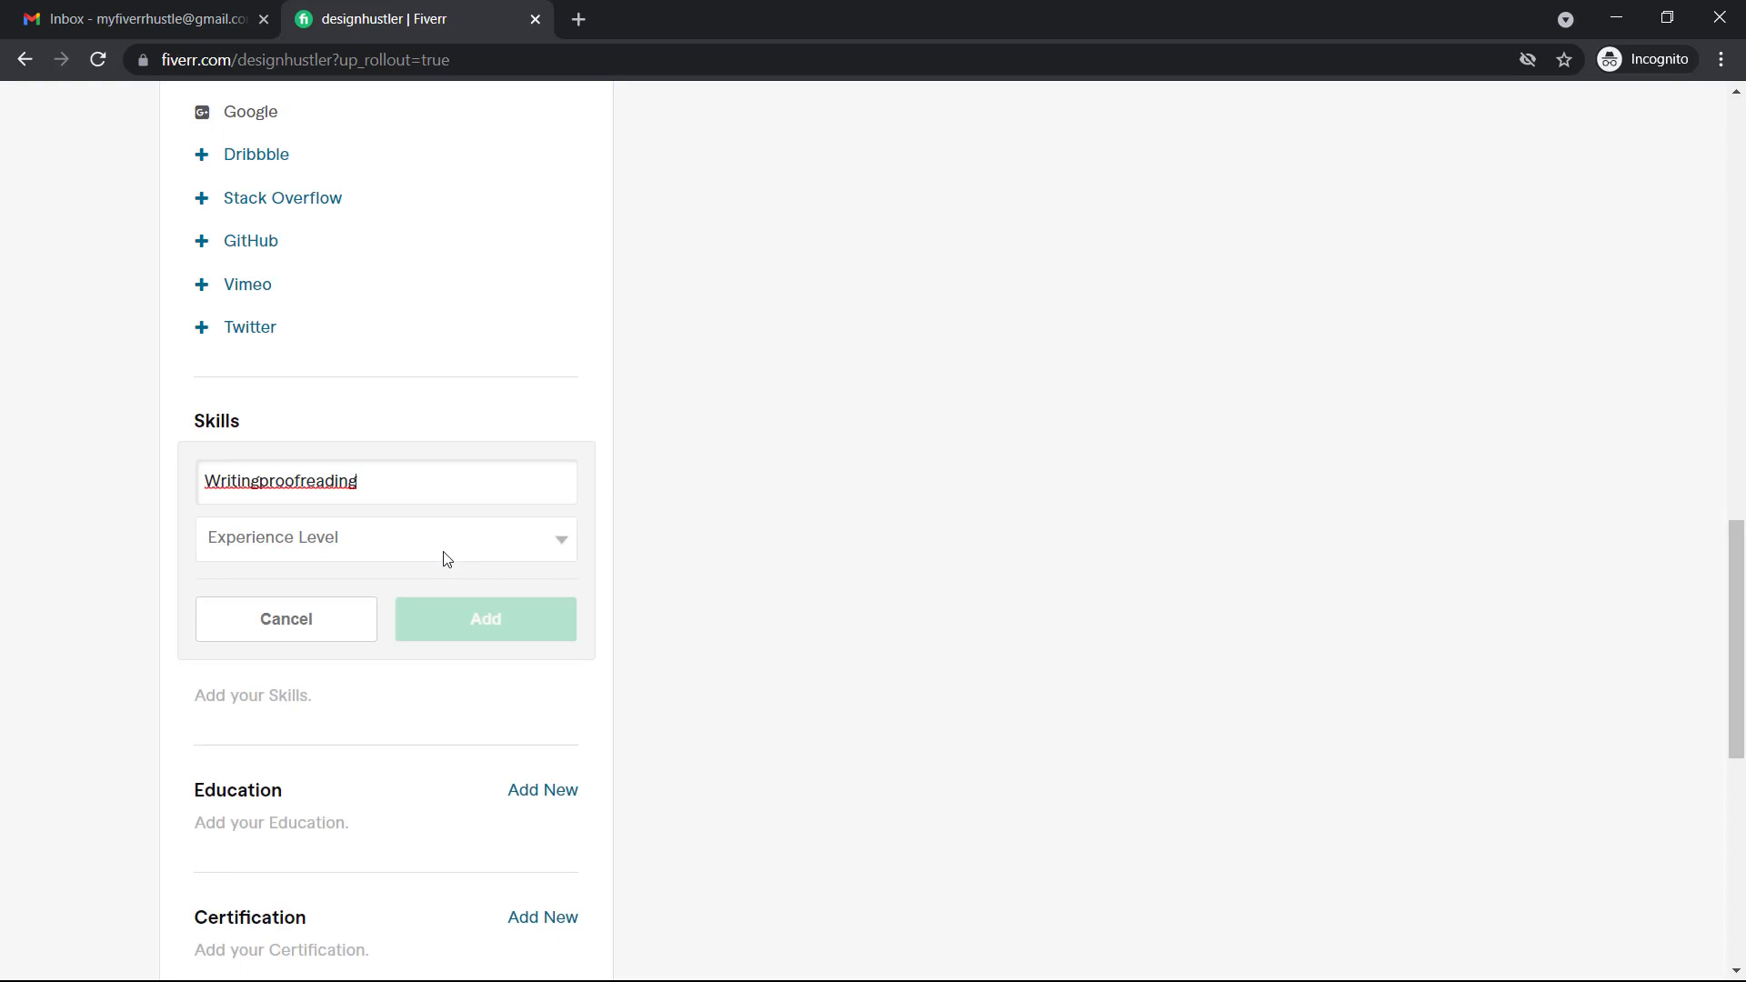
click(445, 555)
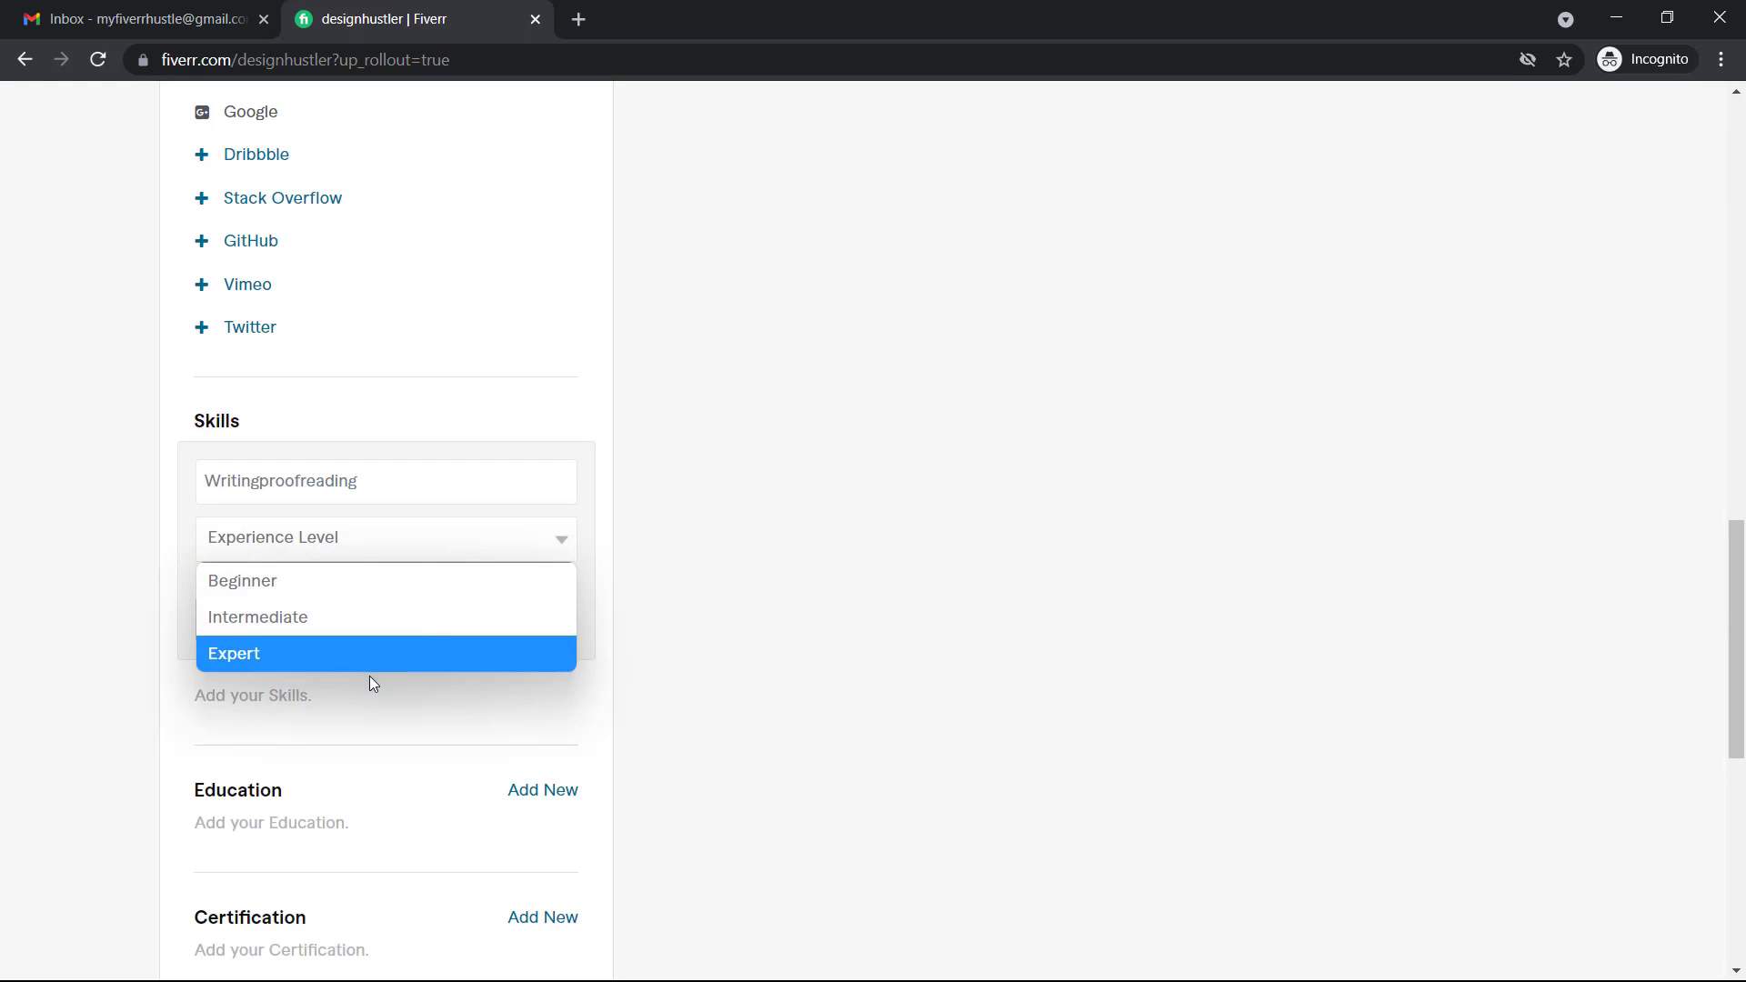
click(400, 625)
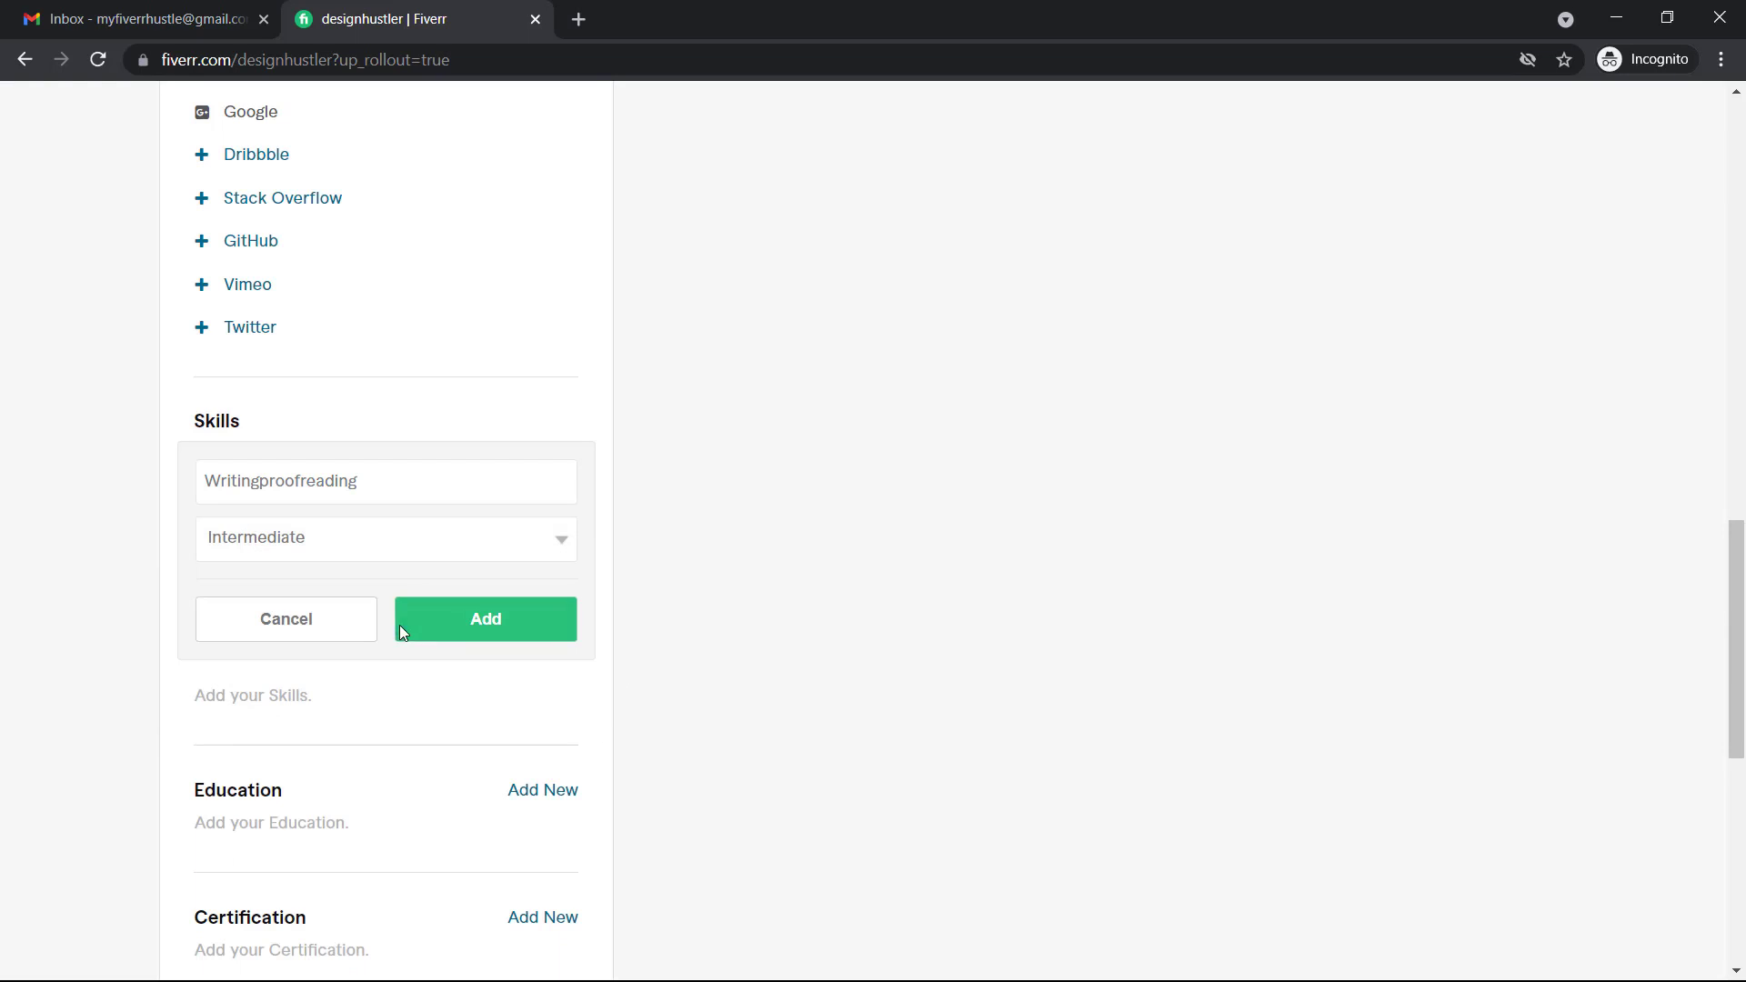
click(495, 624)
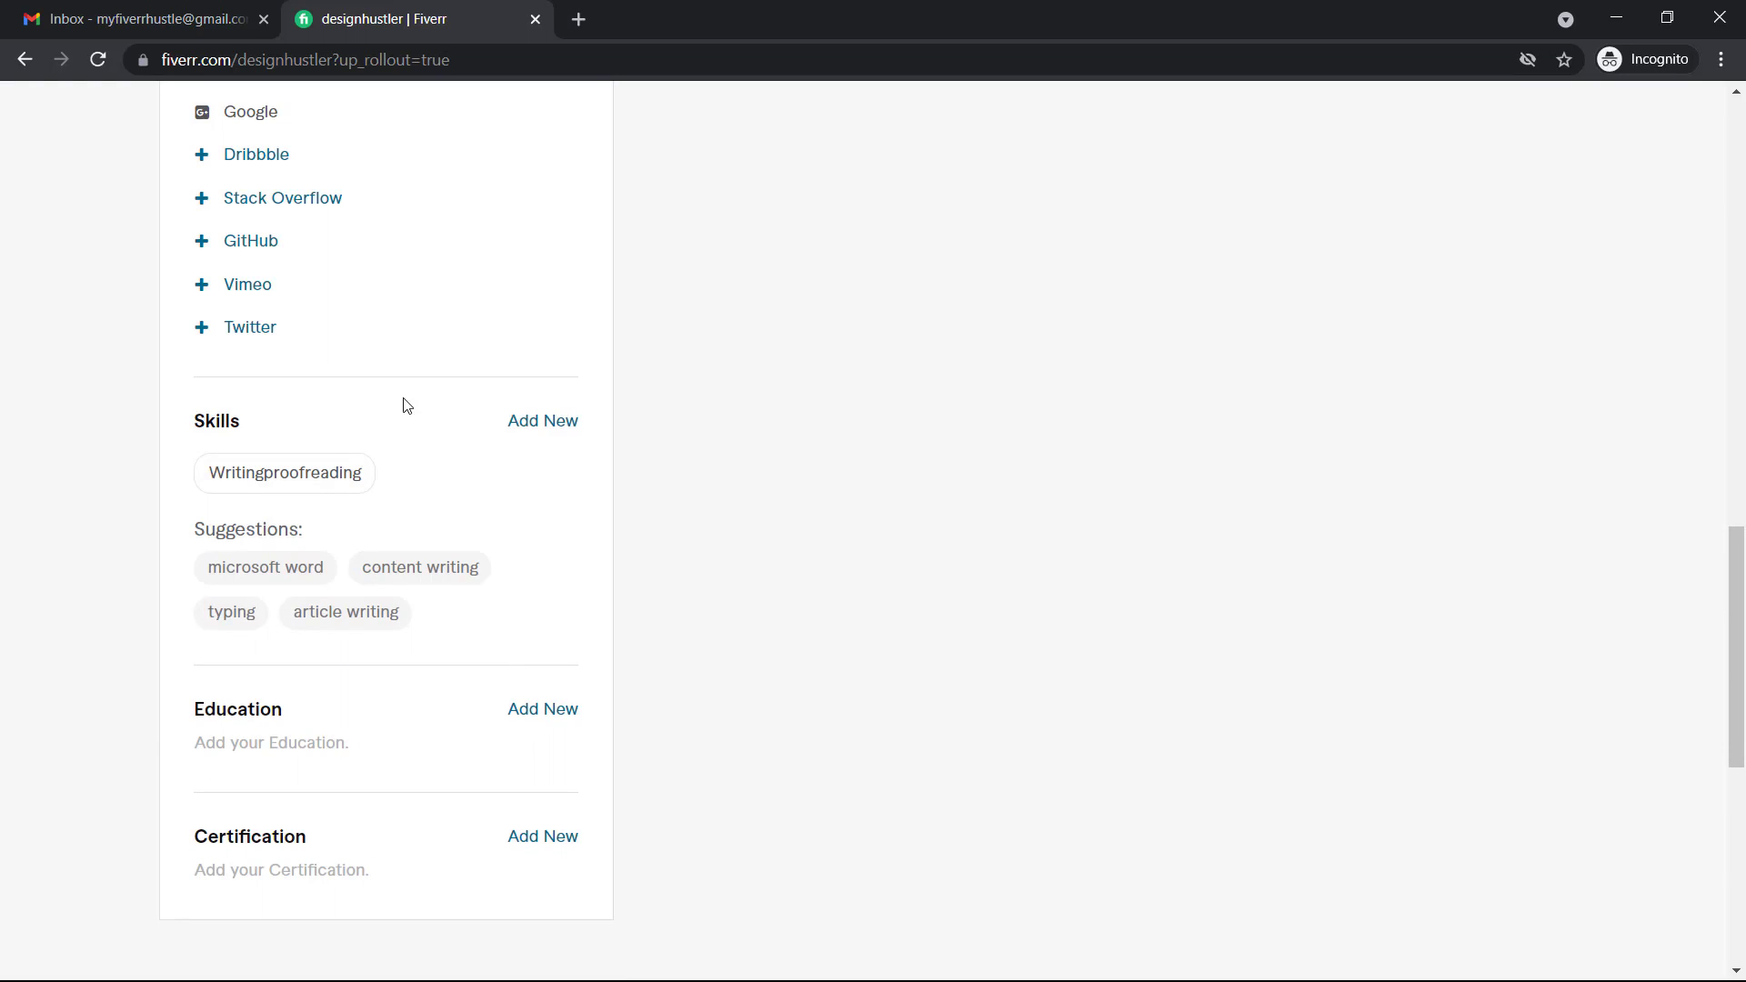
Add the suggested Microsoft Word skill at Expert level.
click(272, 578)
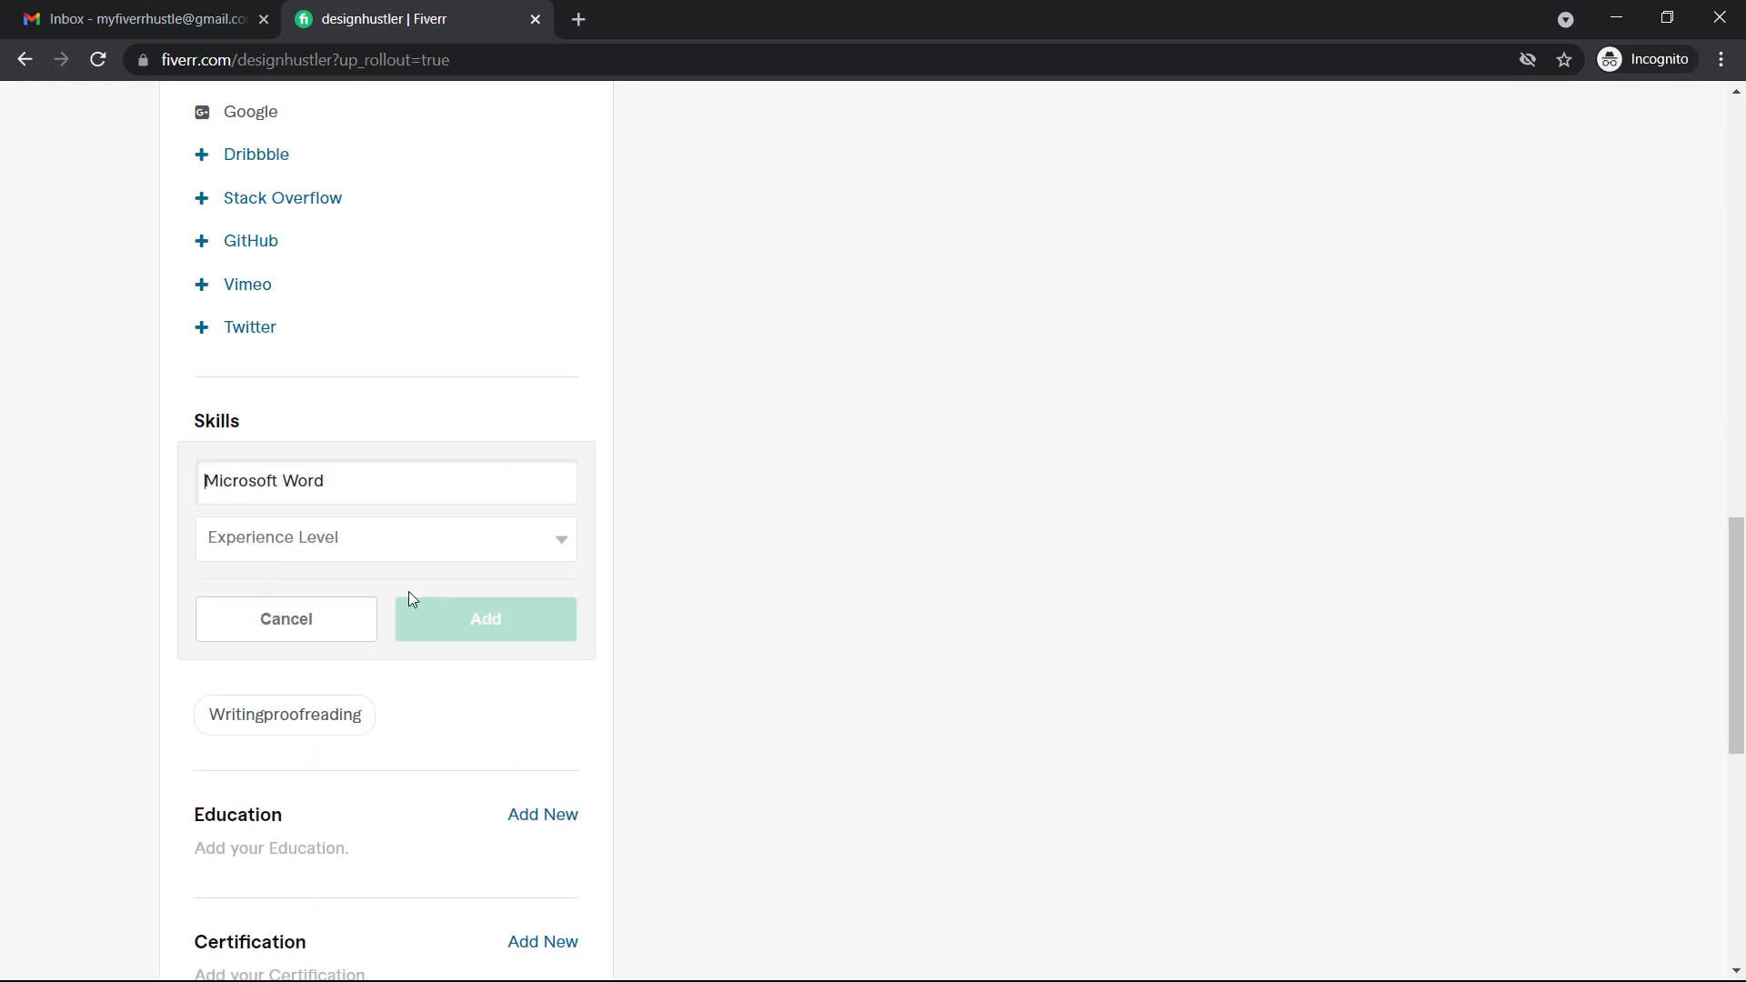
click(373, 542)
click(341, 628)
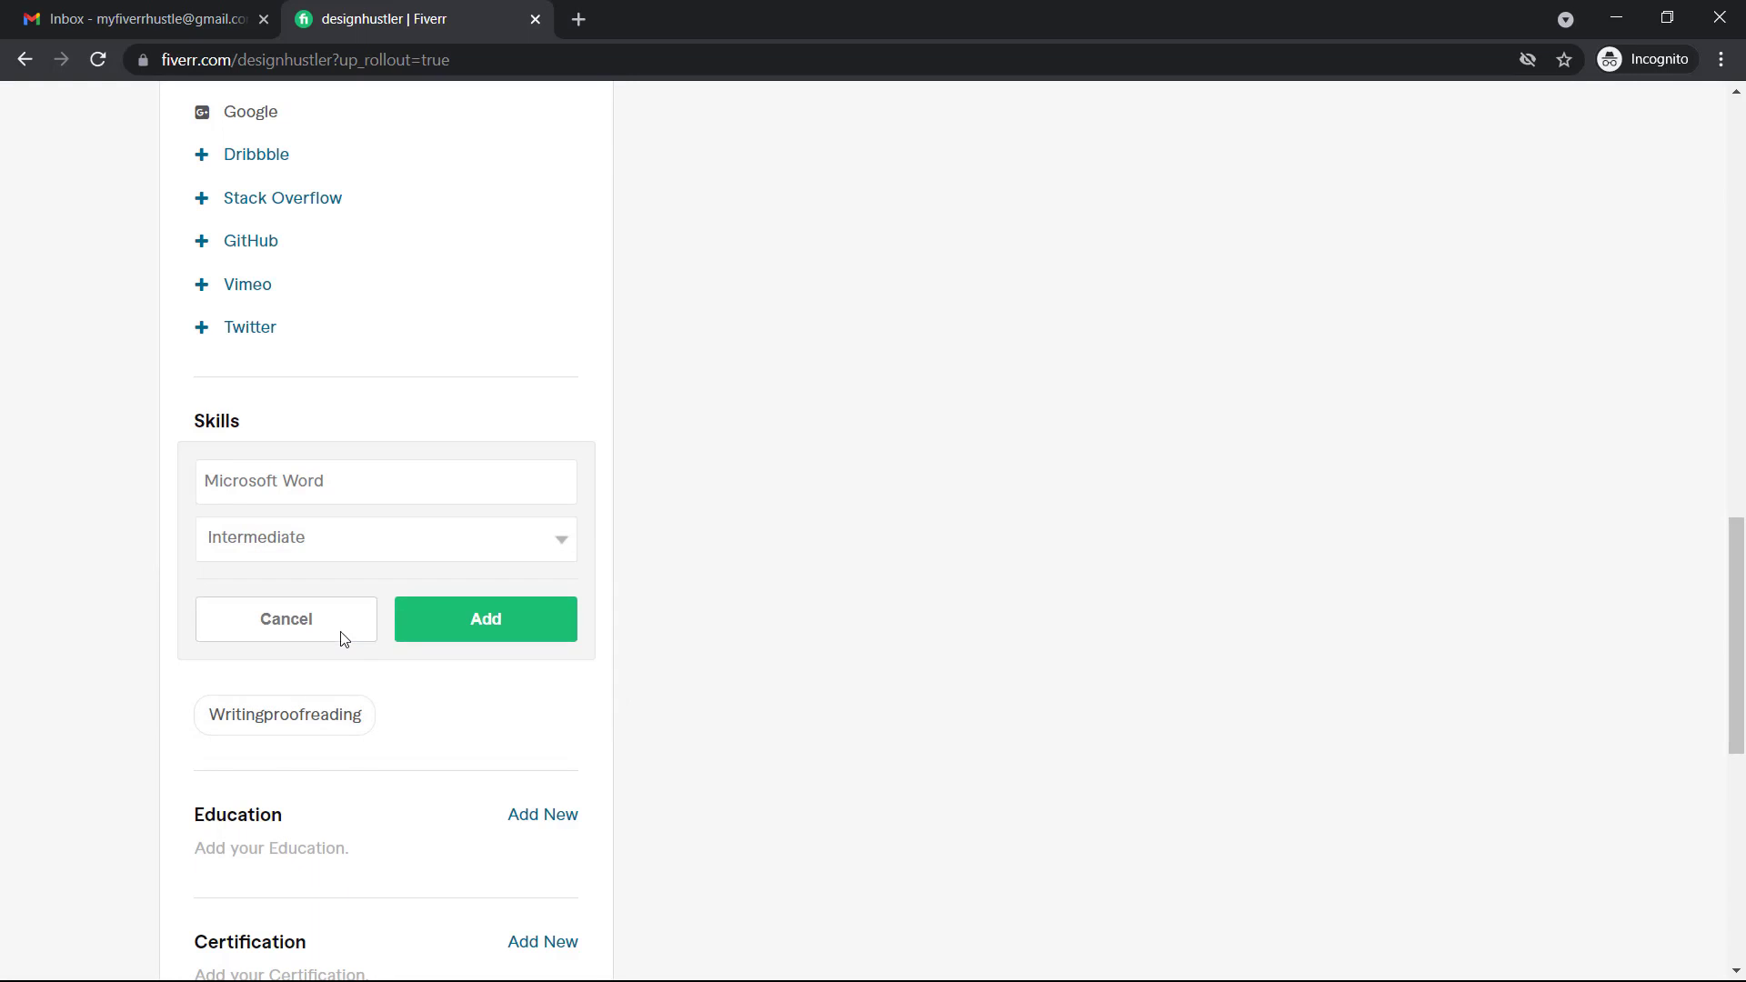
click(429, 533)
click(381, 651)
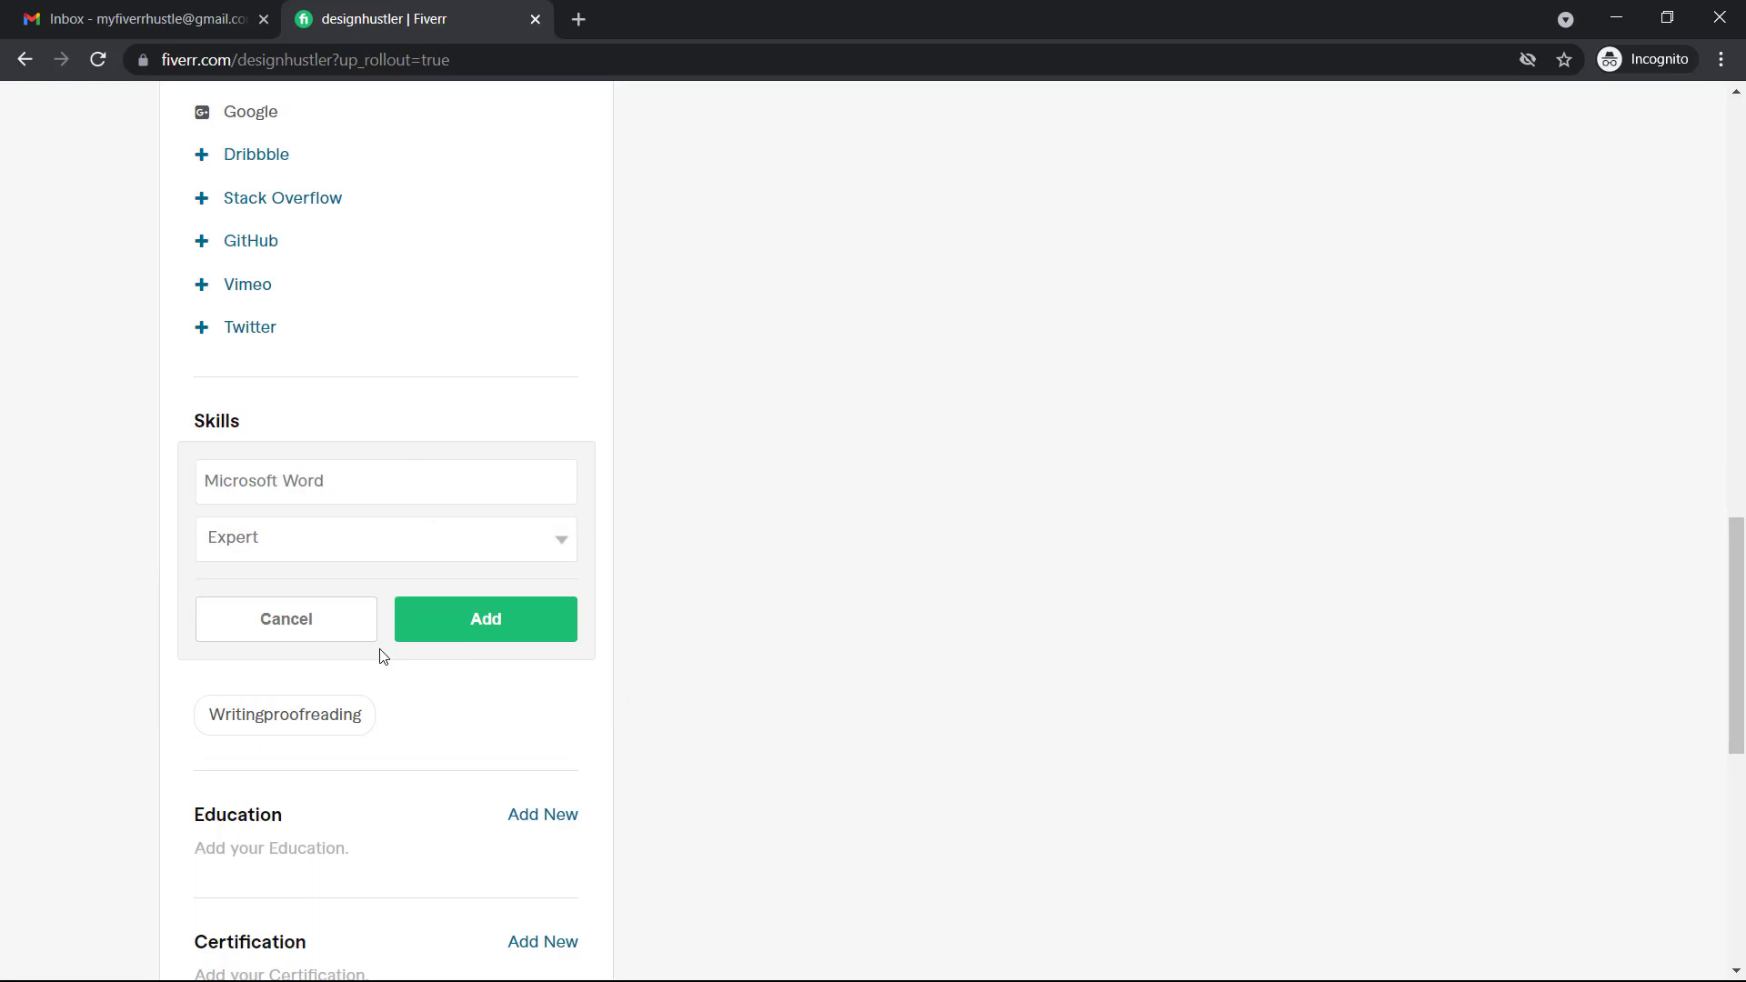
click(464, 637)
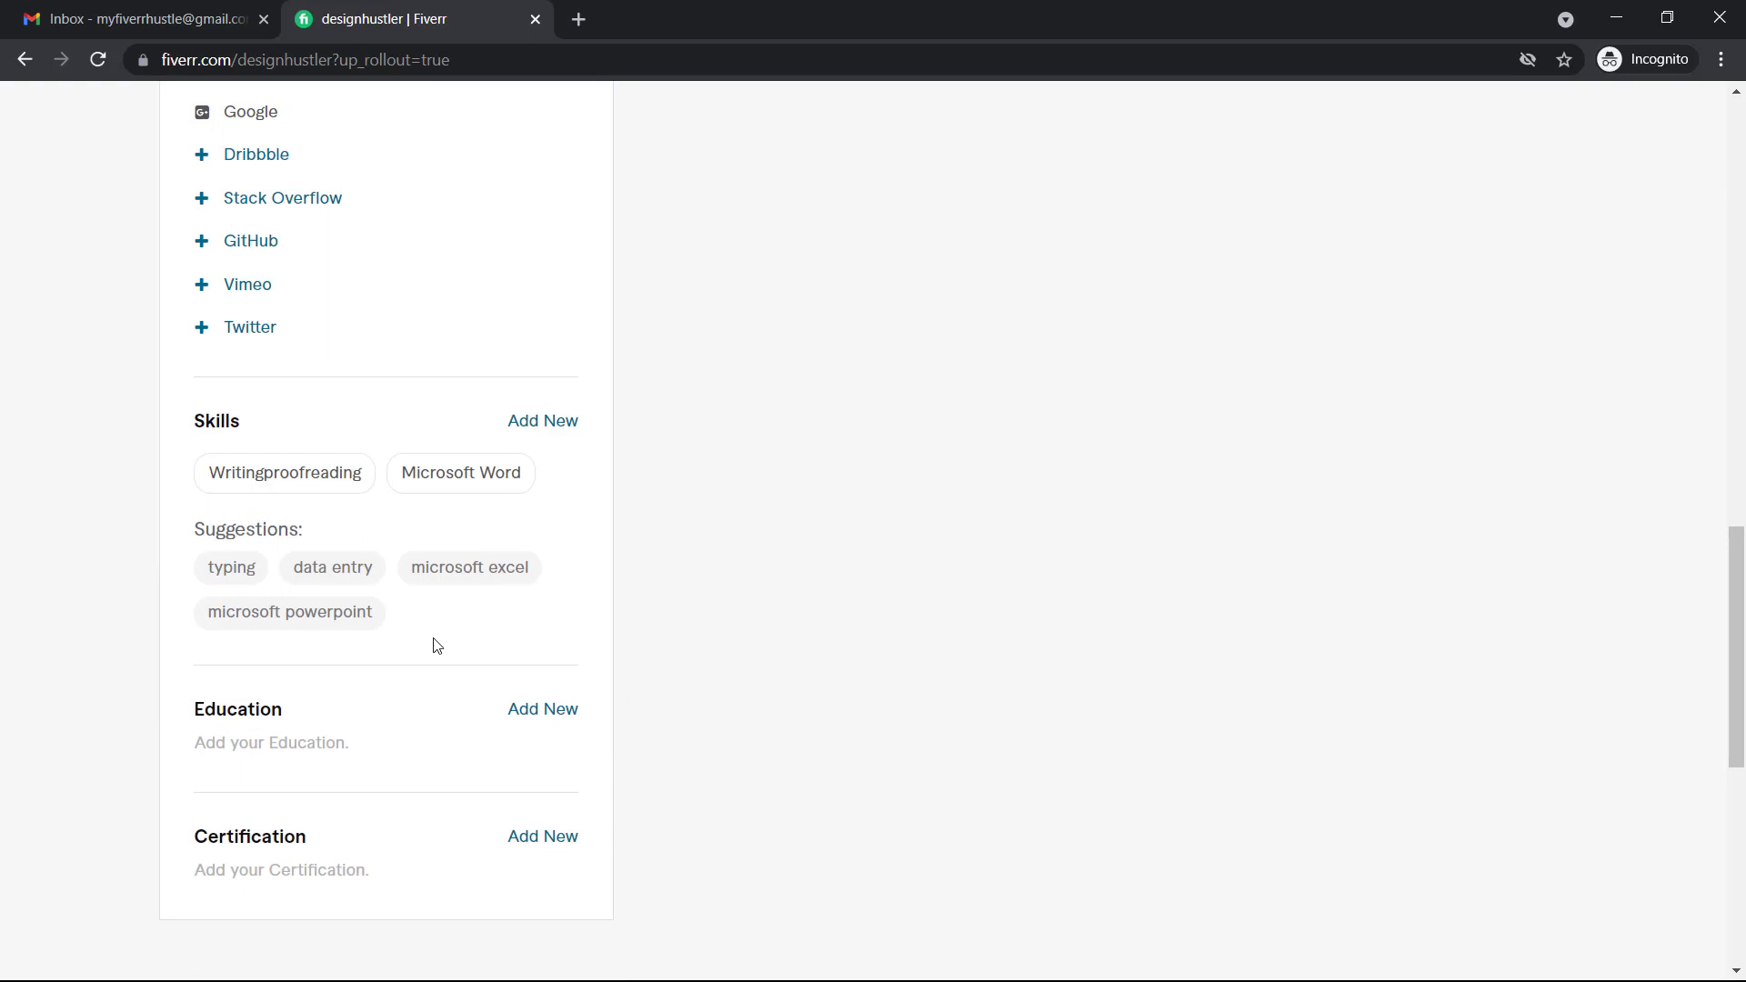
Add the Contentwriting skill at Intermediate level.
click(555, 426)
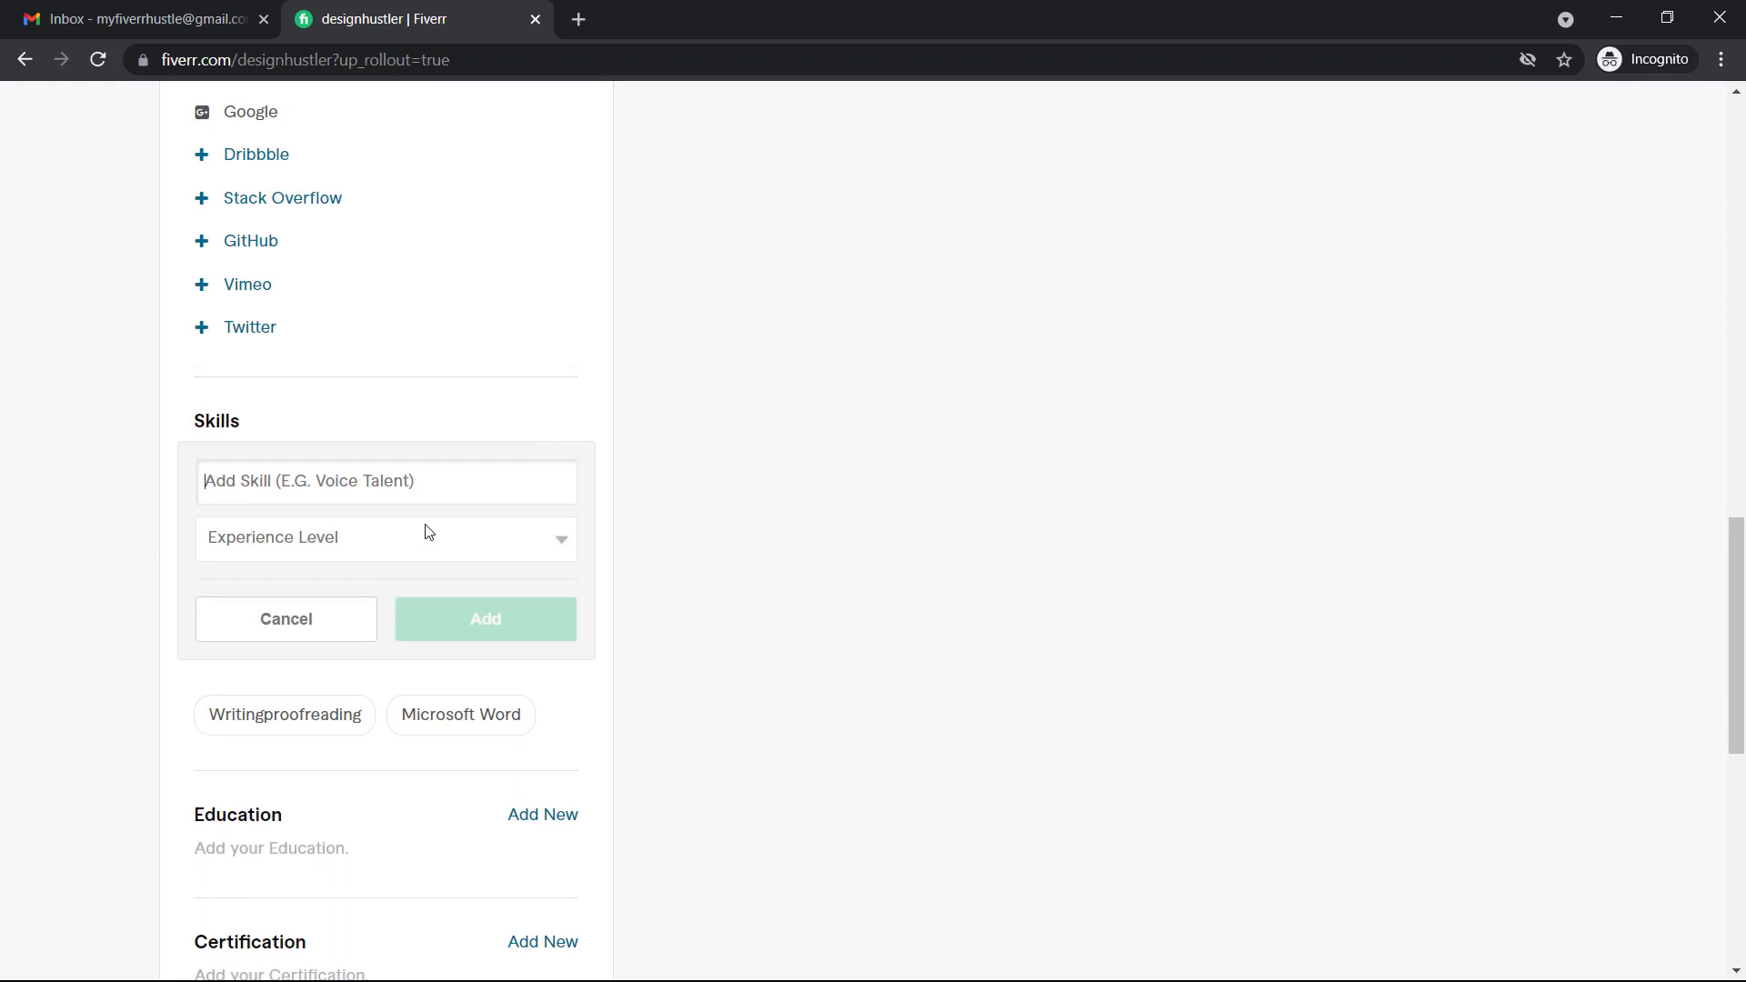
text(Content)
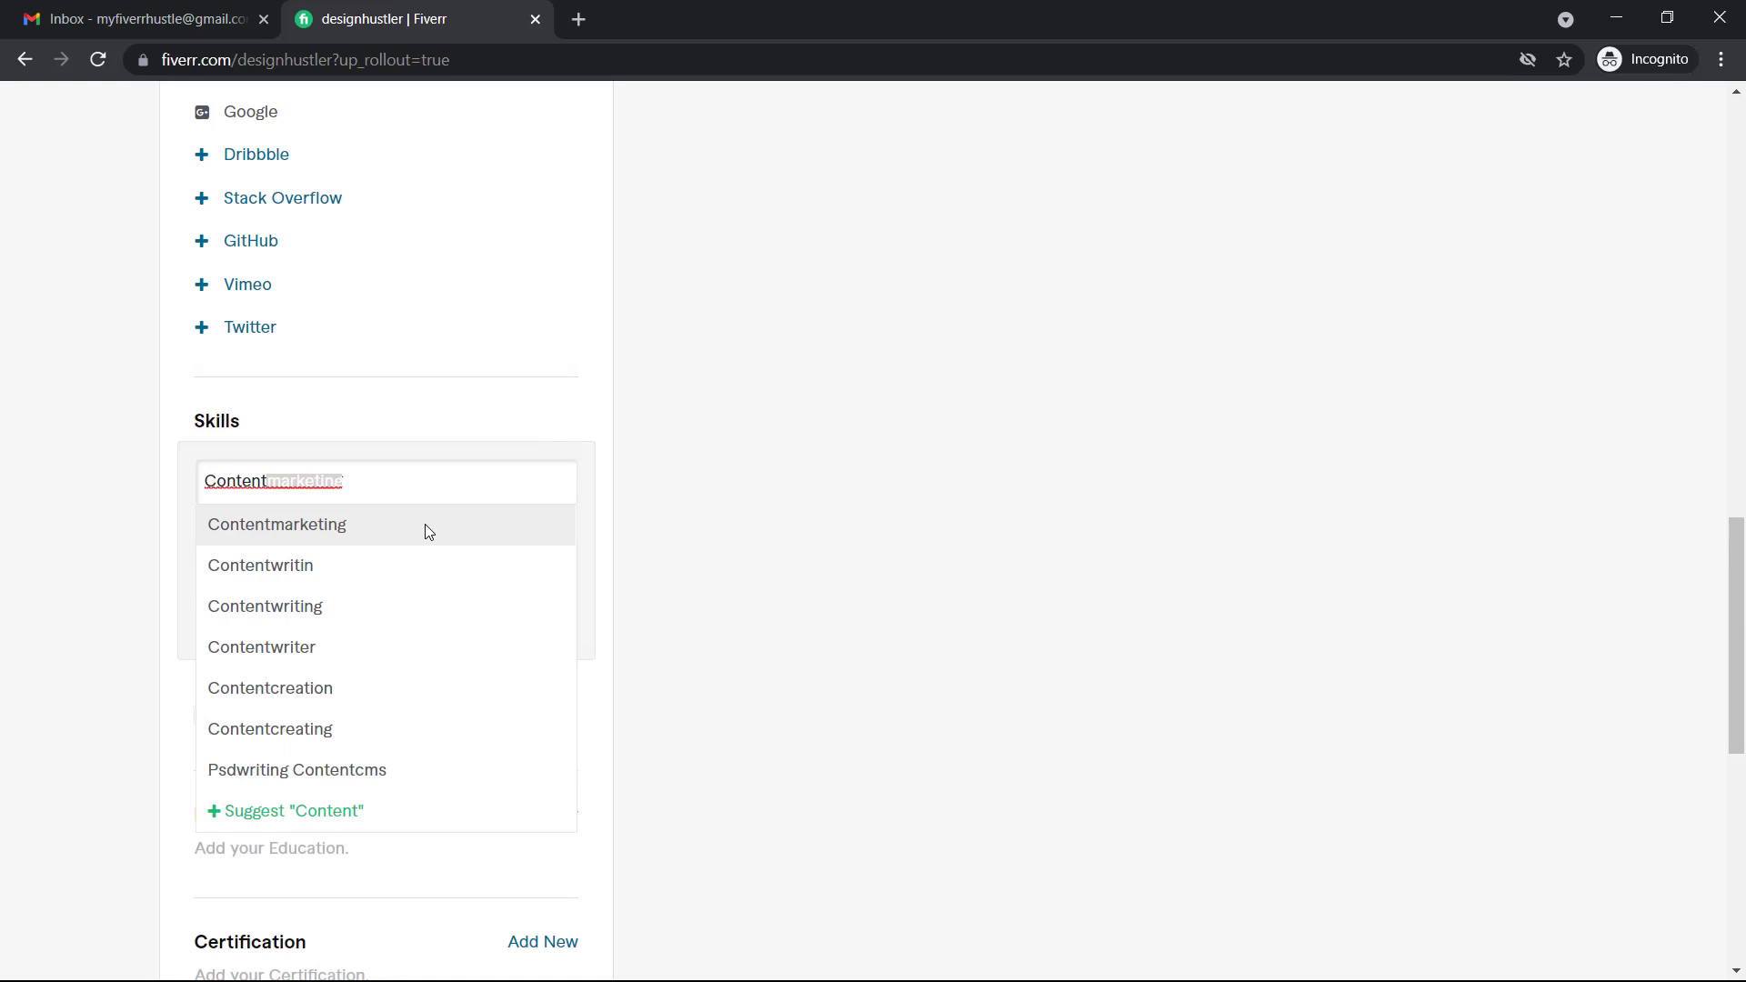
click(418, 621)
click(353, 546)
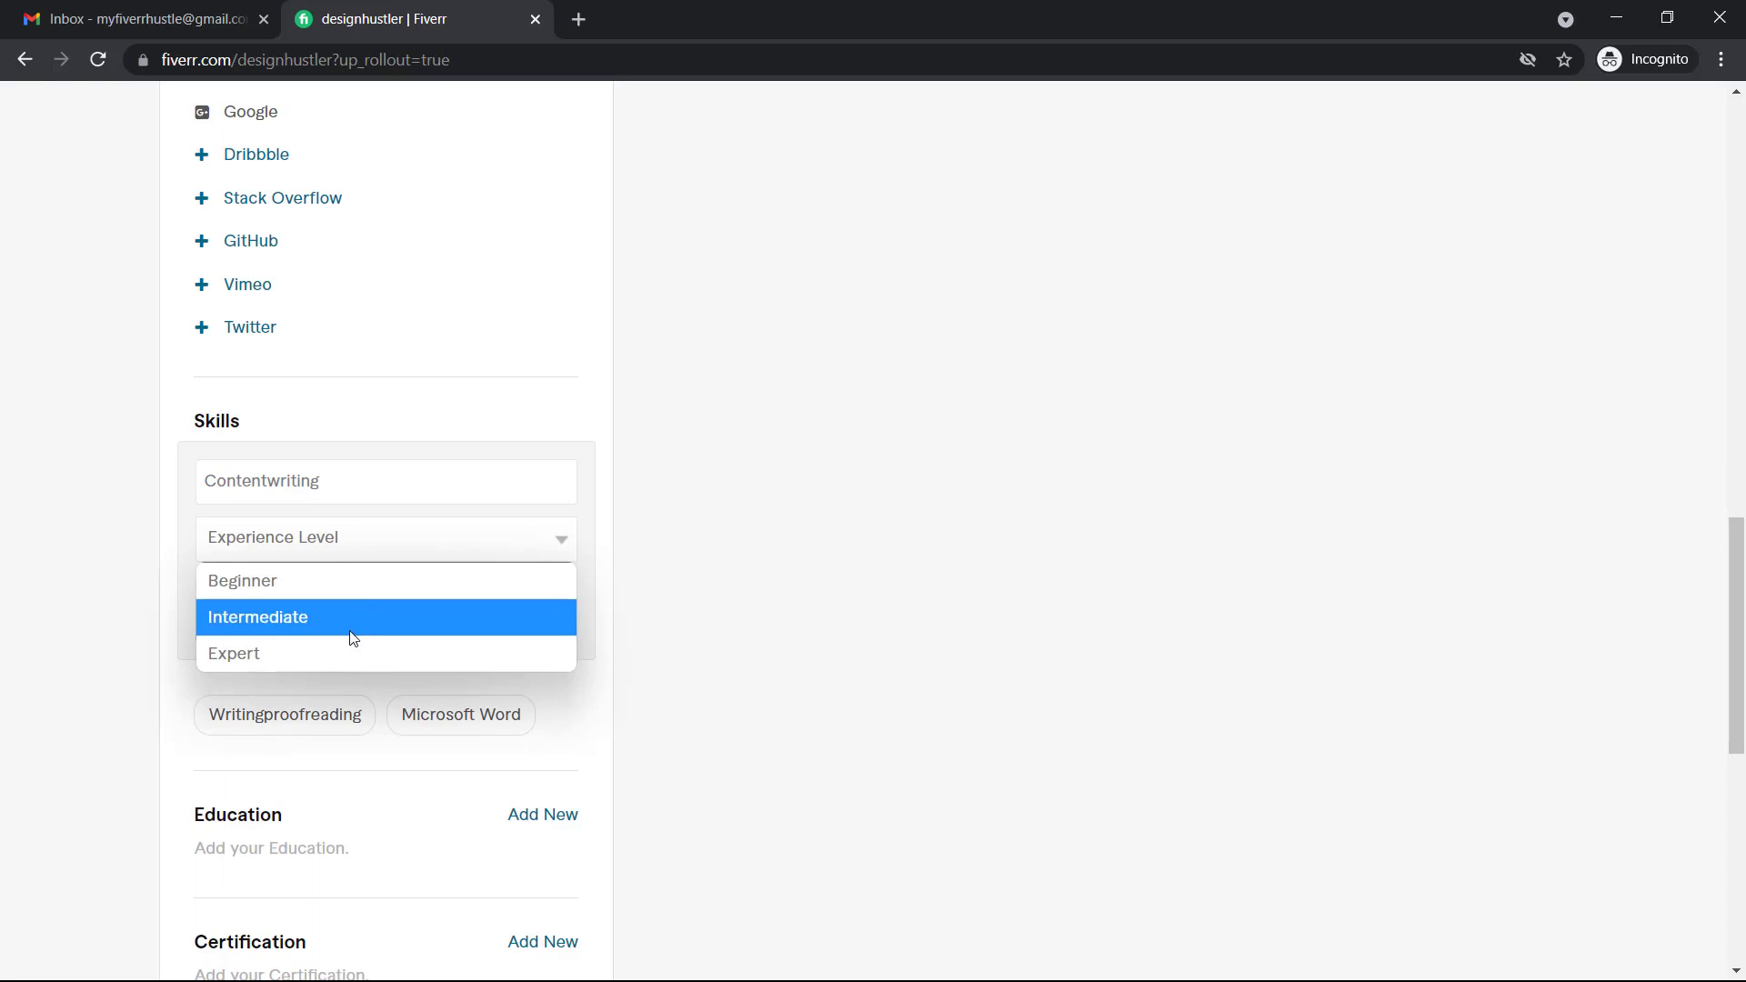
click(351, 618)
click(530, 632)
scroll(535, 665, down, 1)
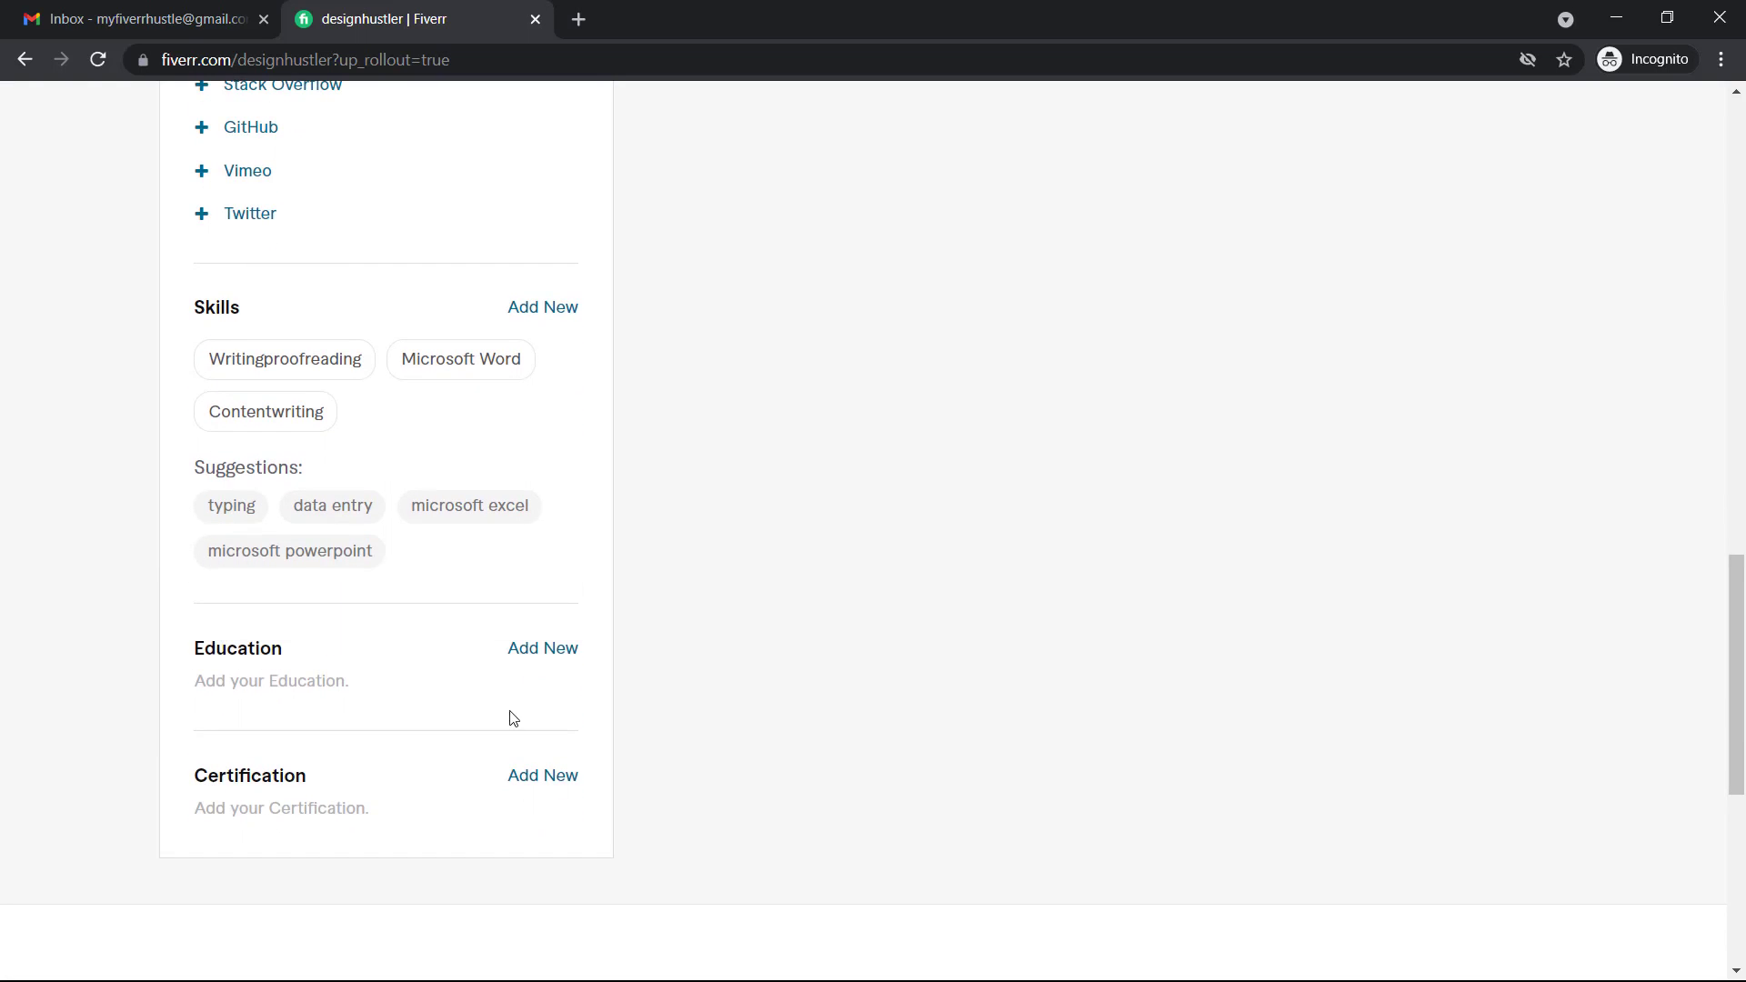
Close the Education form without adding anything and open the Certification form.
click(544, 651)
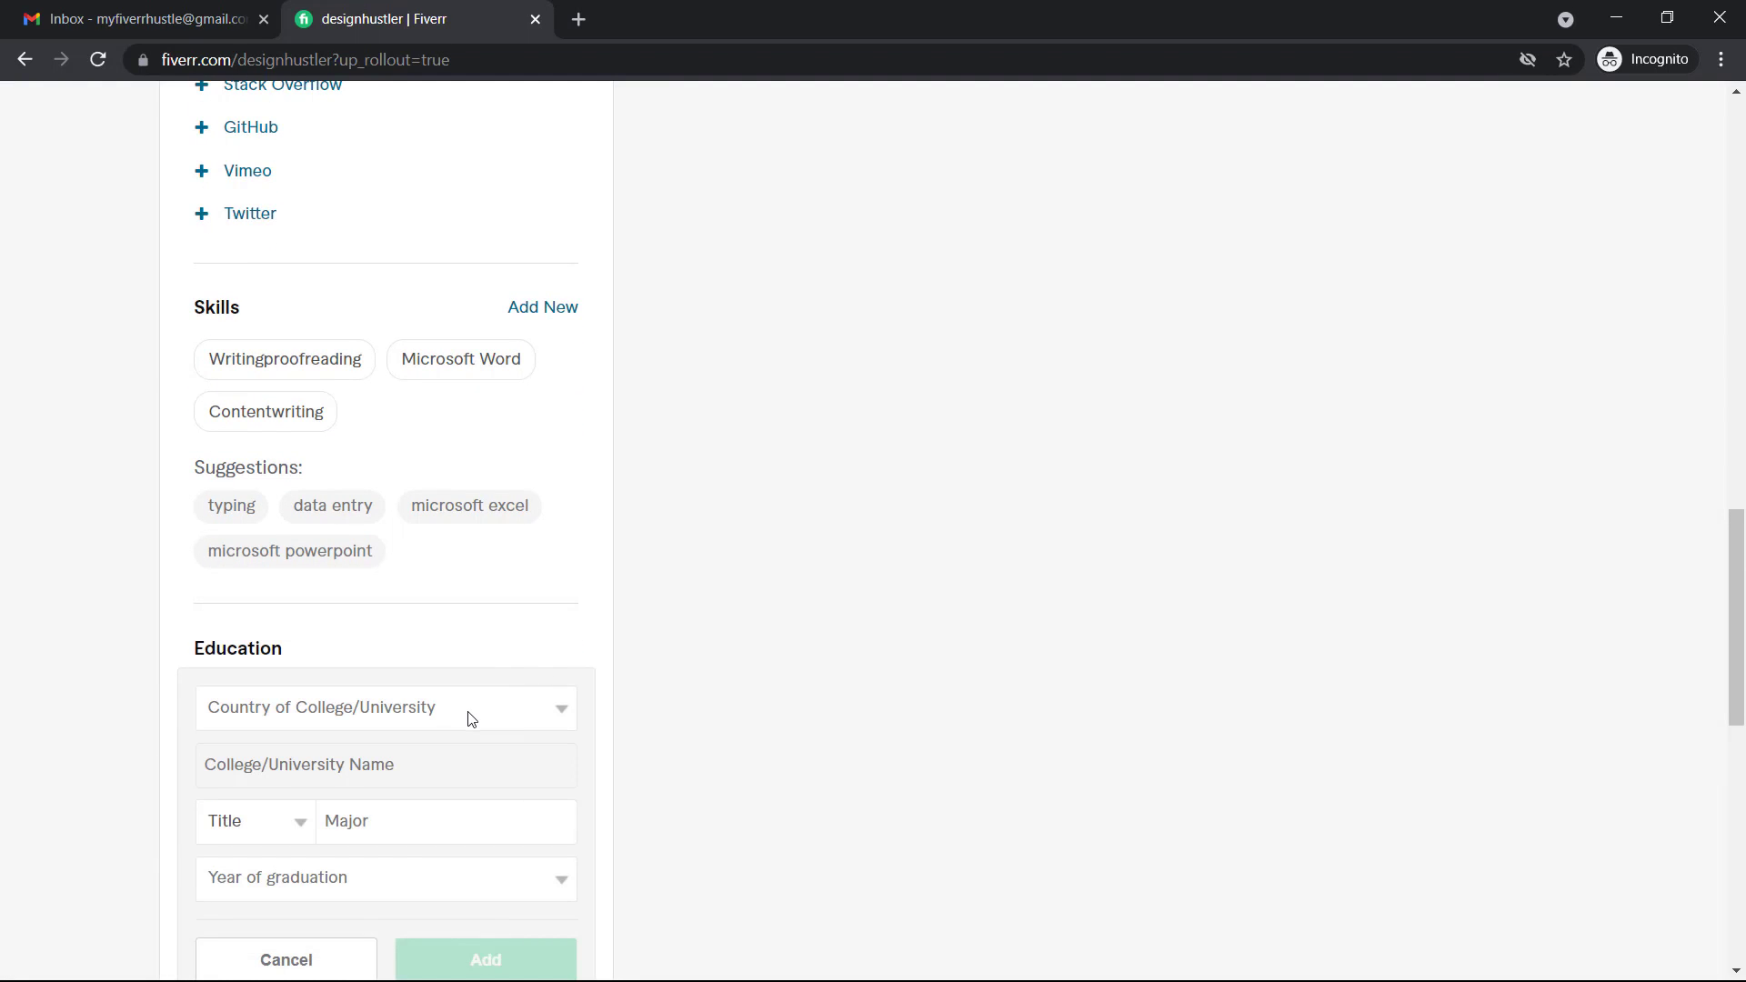
scroll(632, 745, down, 4)
click(319, 500)
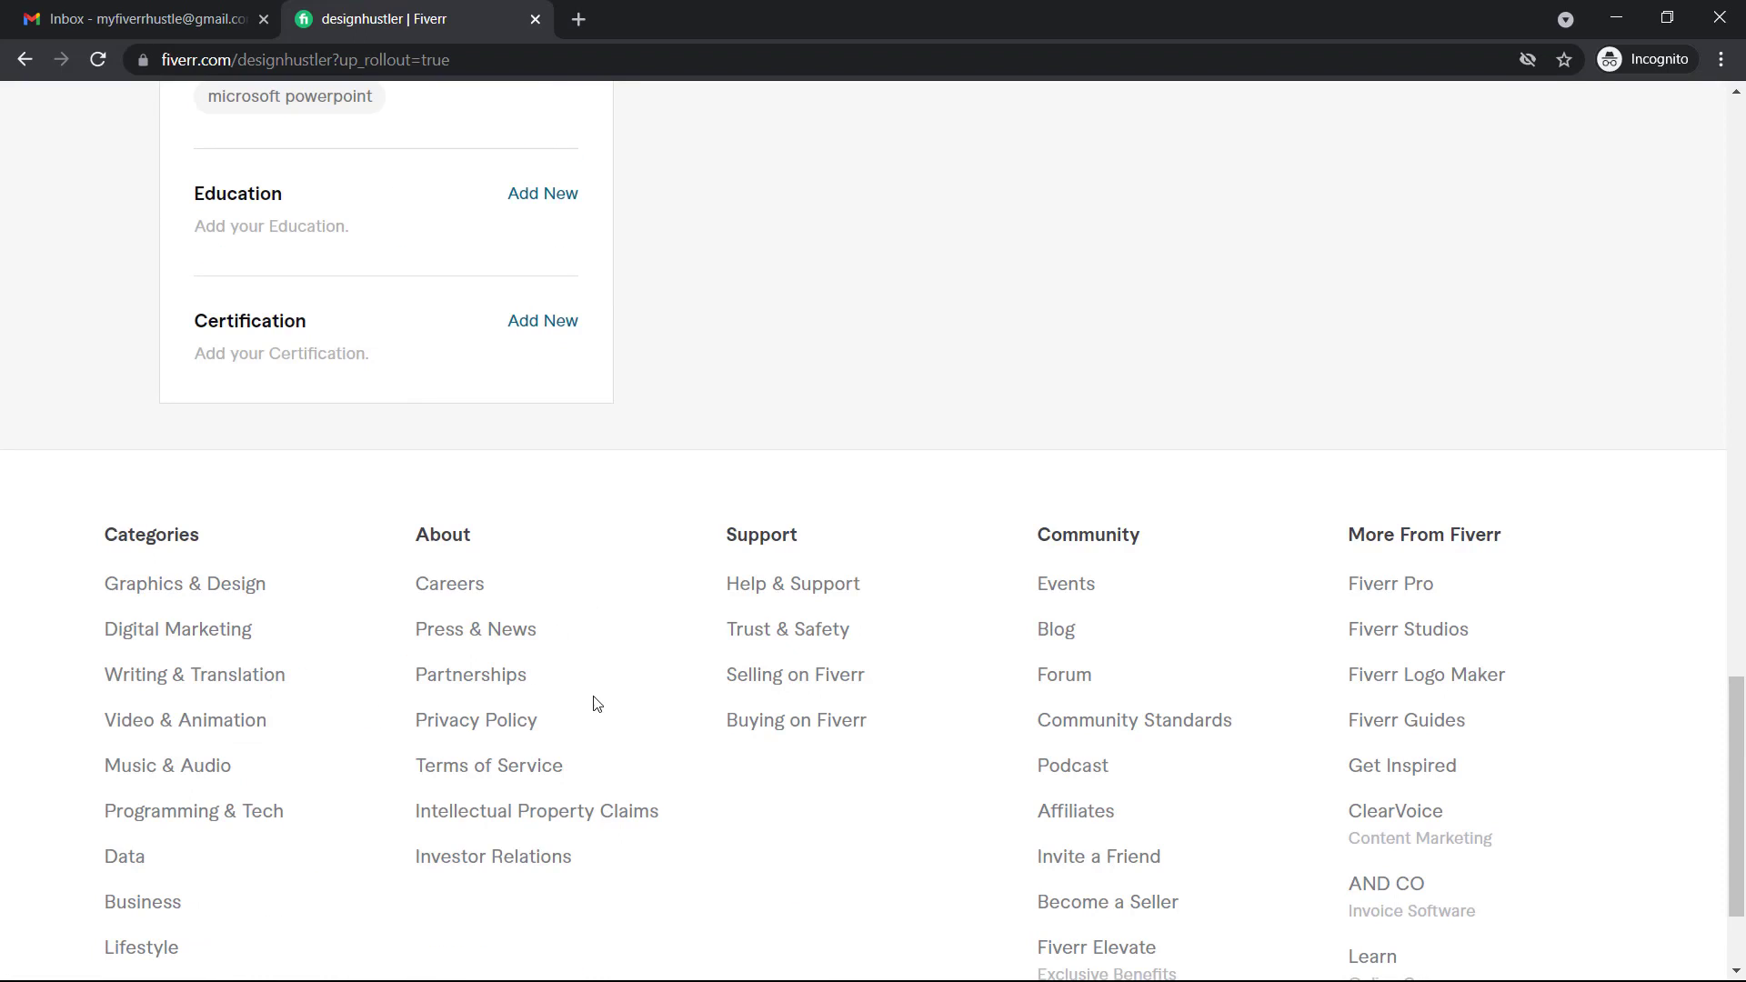
click(561, 328)
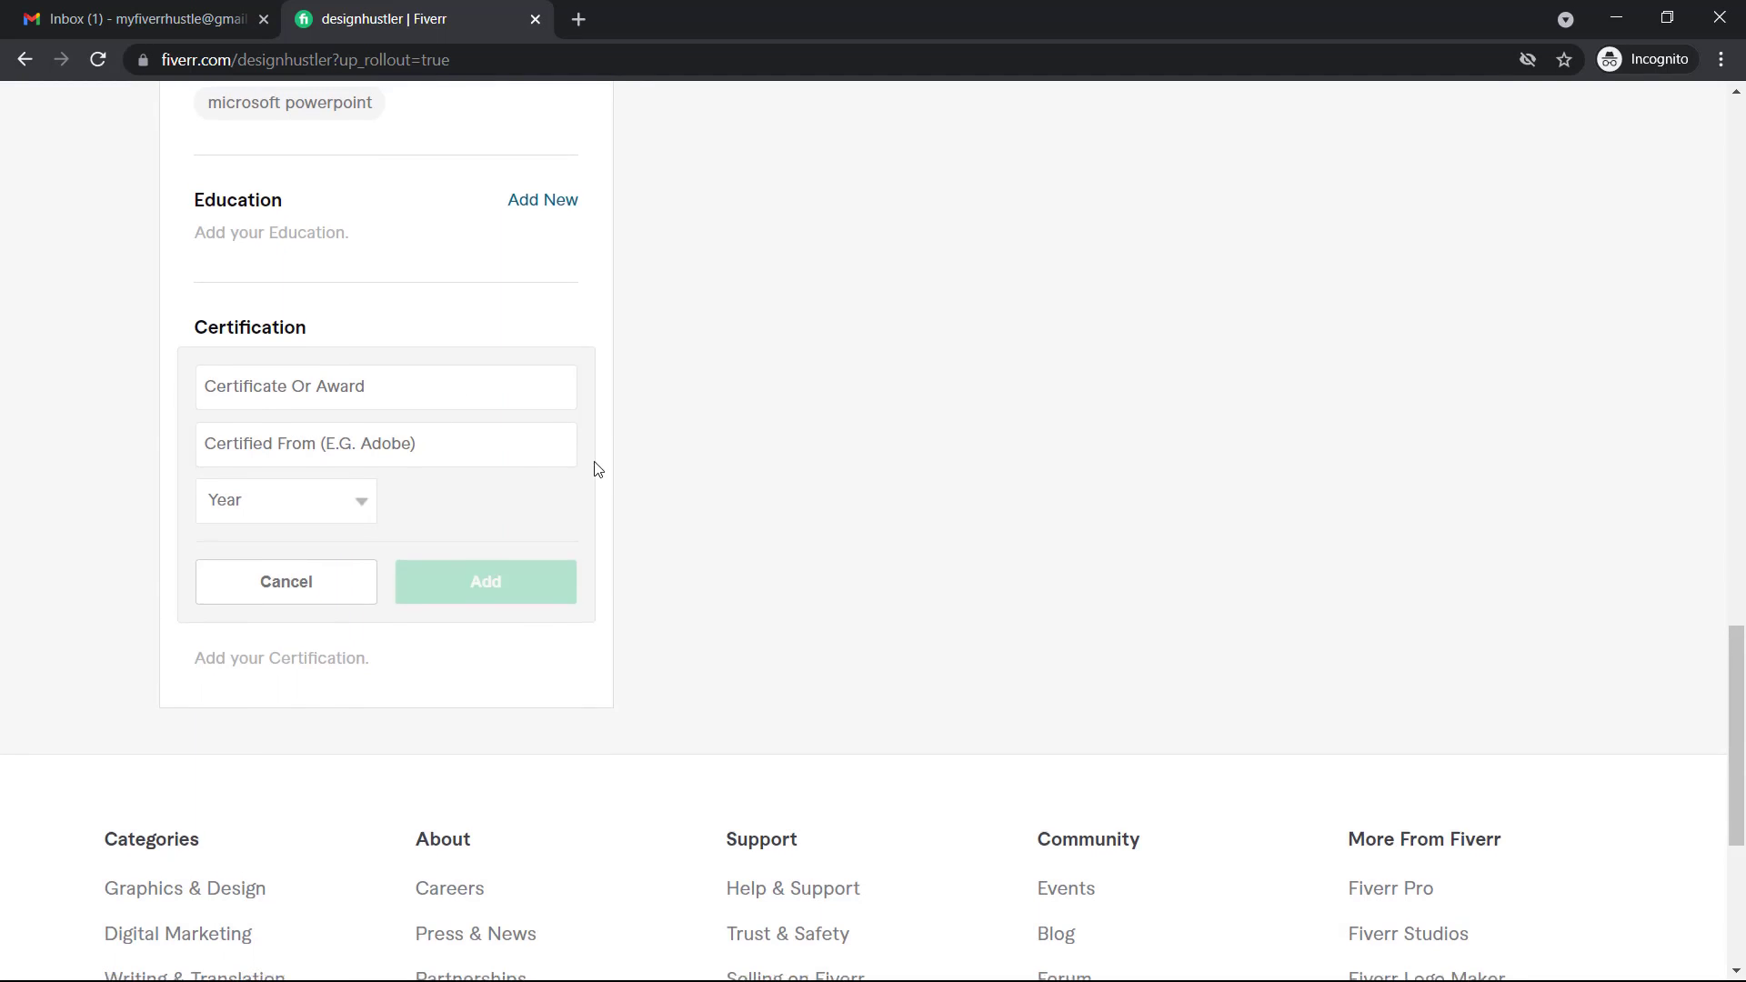
Leave the certification empty and start creating a new gig.
scroll(646, 478, up, 20)
scroll(641, 480, down, 10)
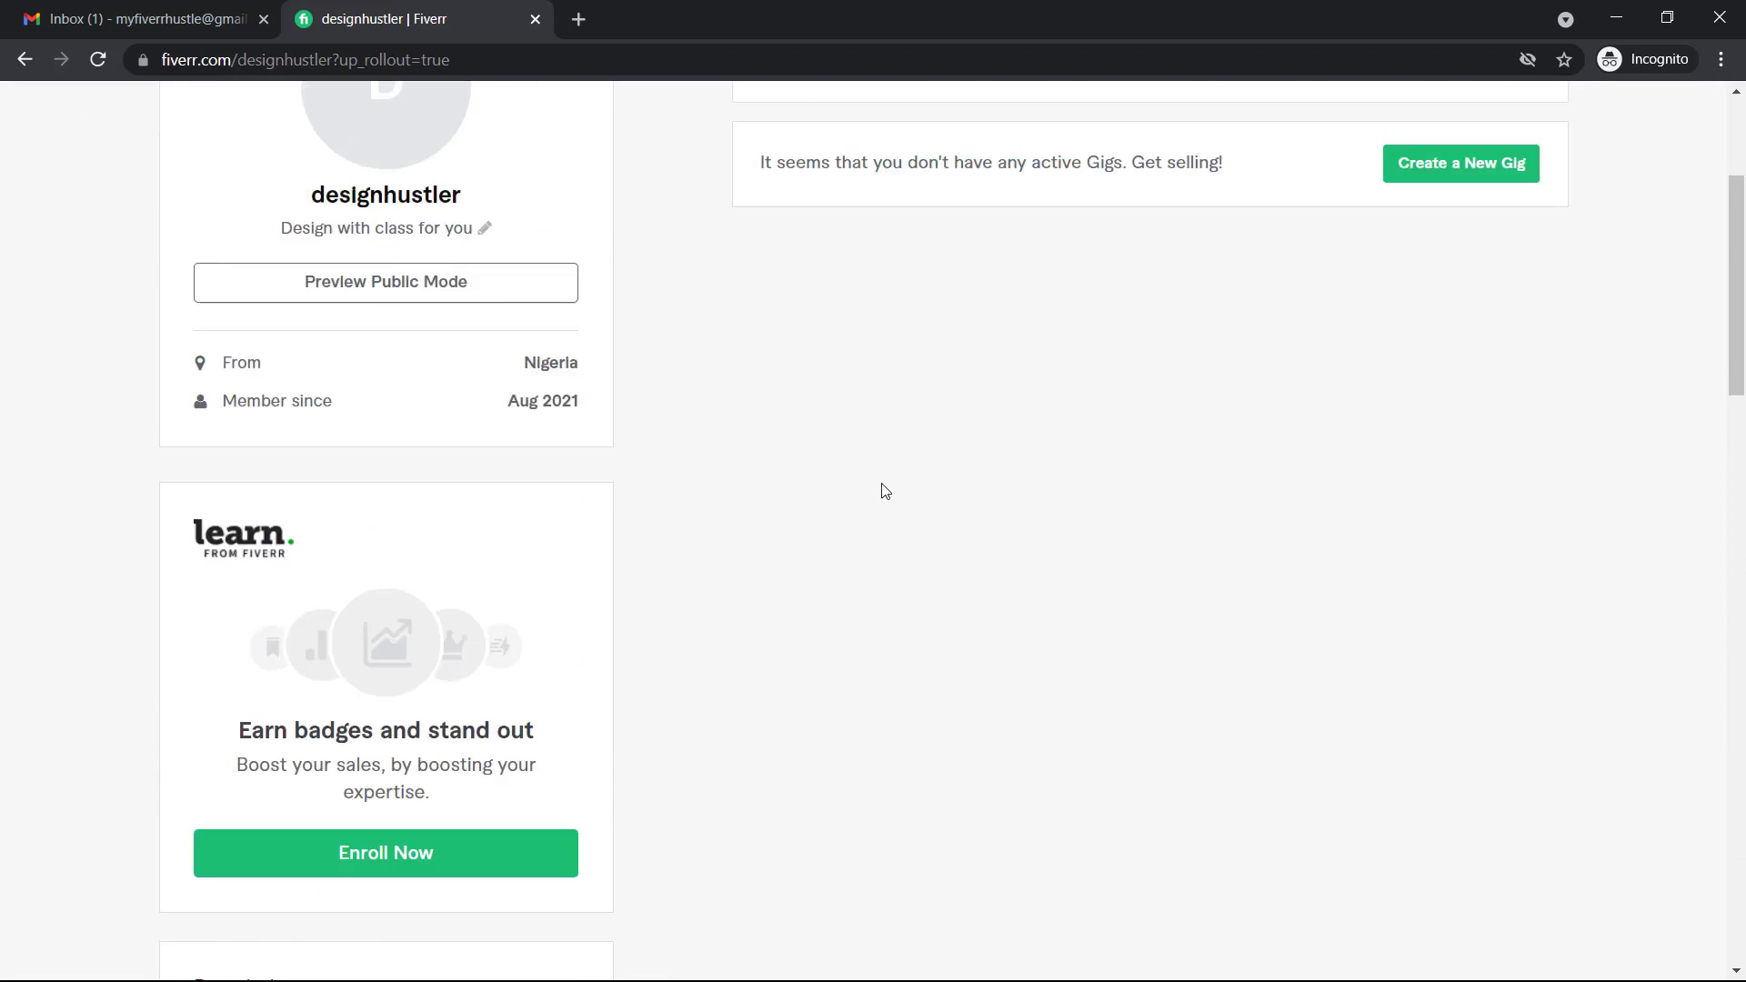
scroll(512, 587, up, 10)
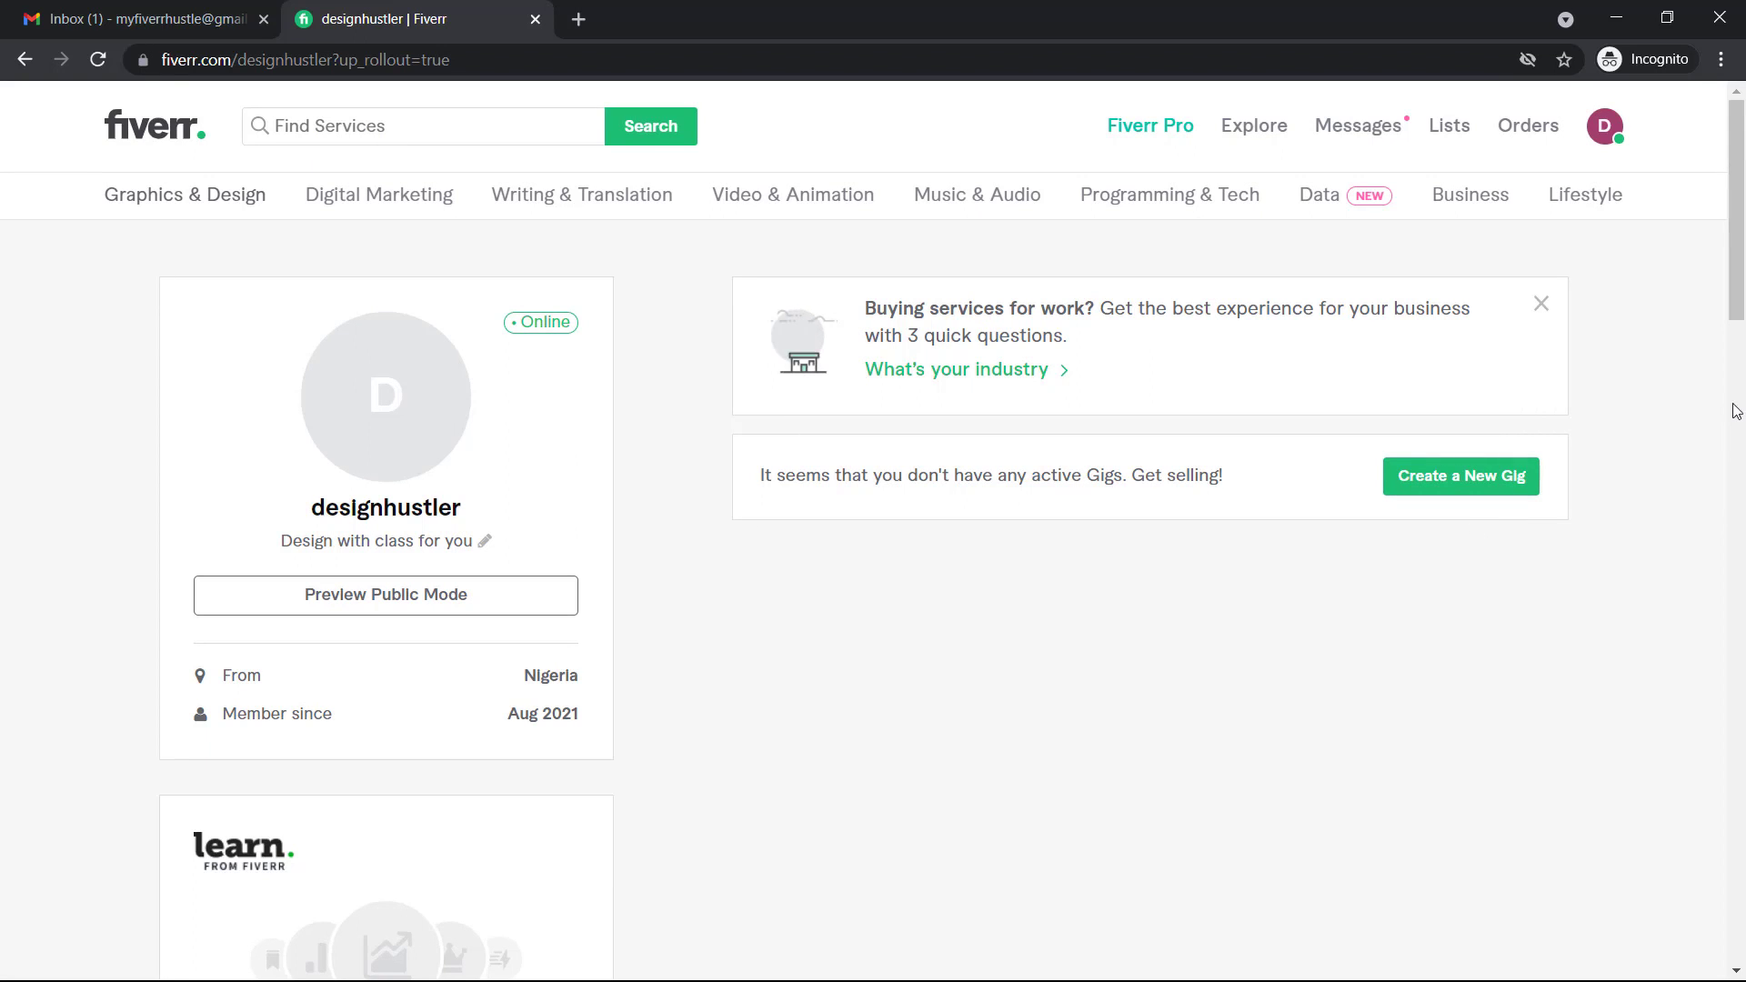
scroll(1415, 519, down, 7)
scroll(1415, 518, up, 7)
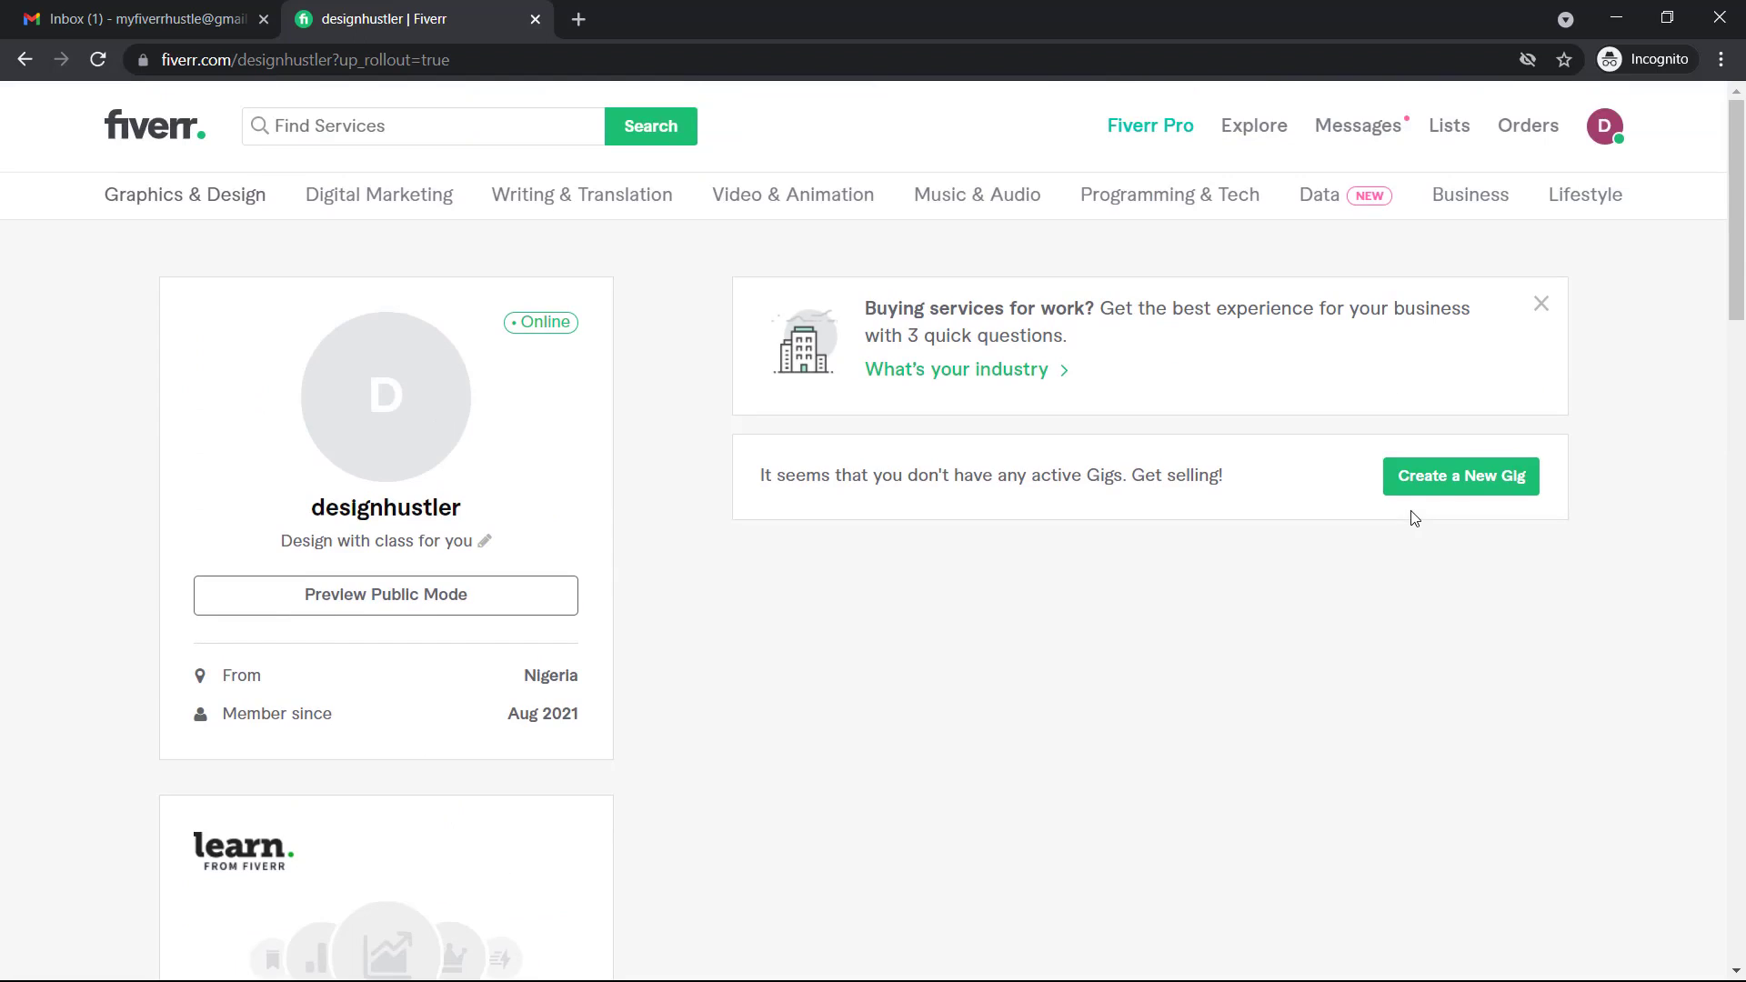
click(1440, 473)
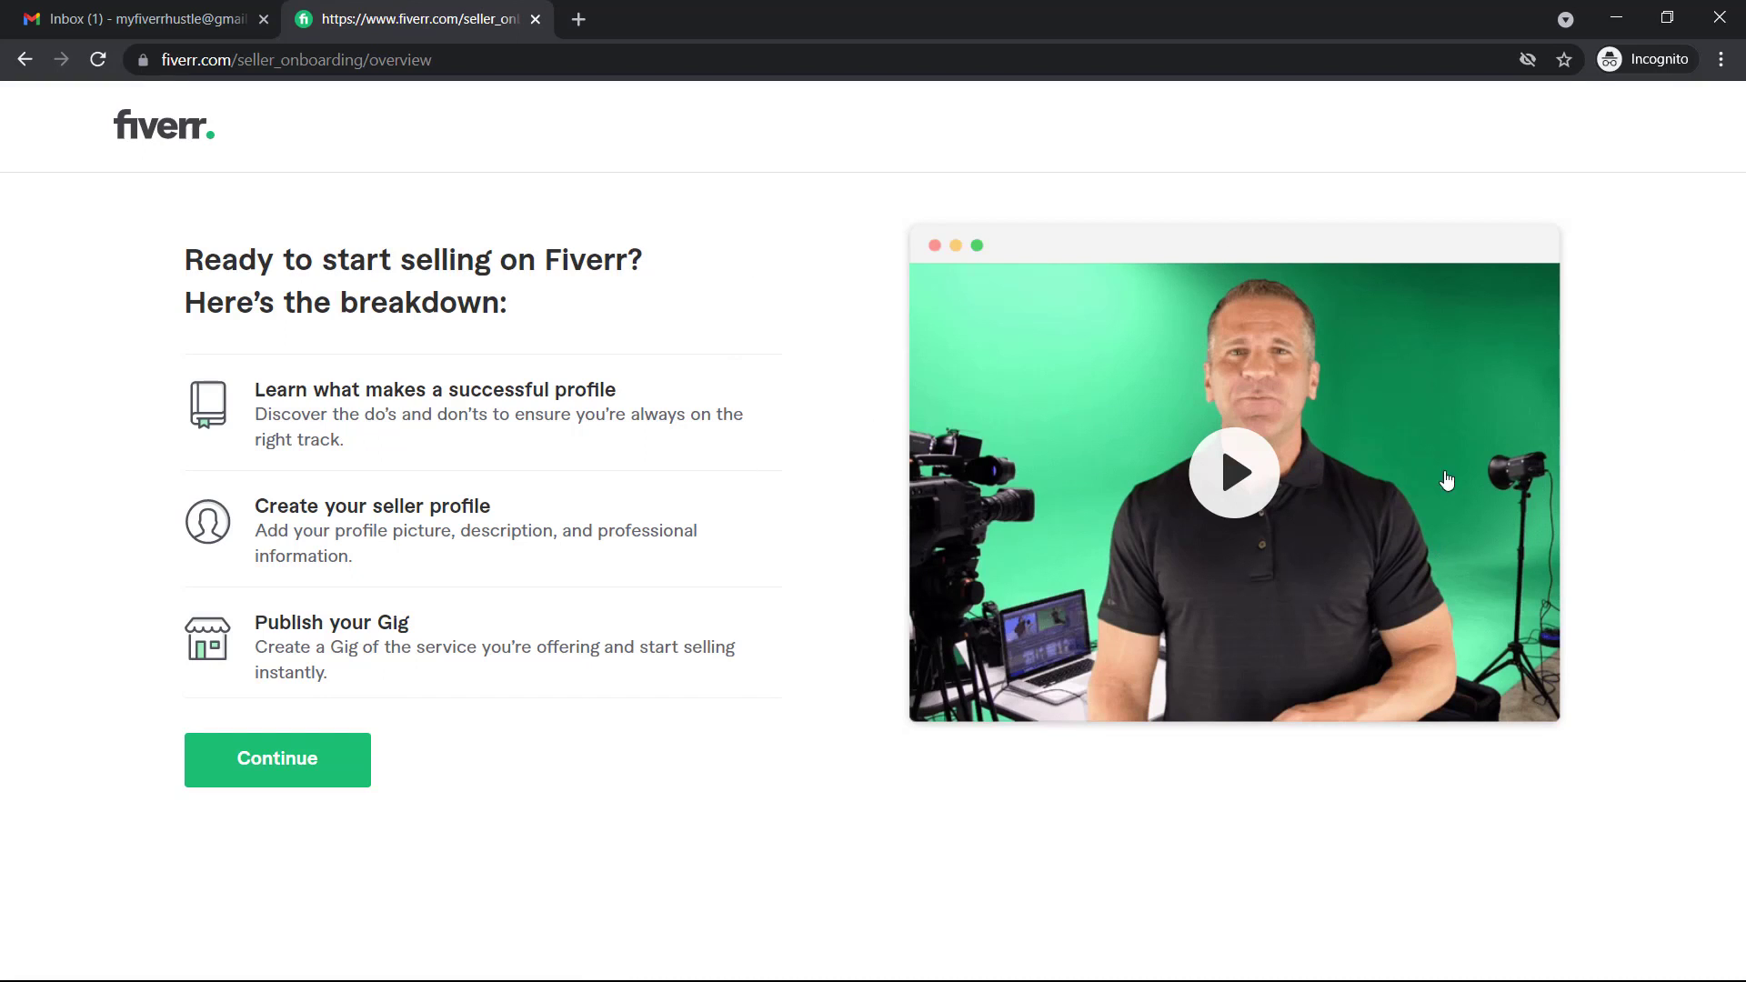
Play the seller onboarding intro video, then stop and close it.
click(1246, 487)
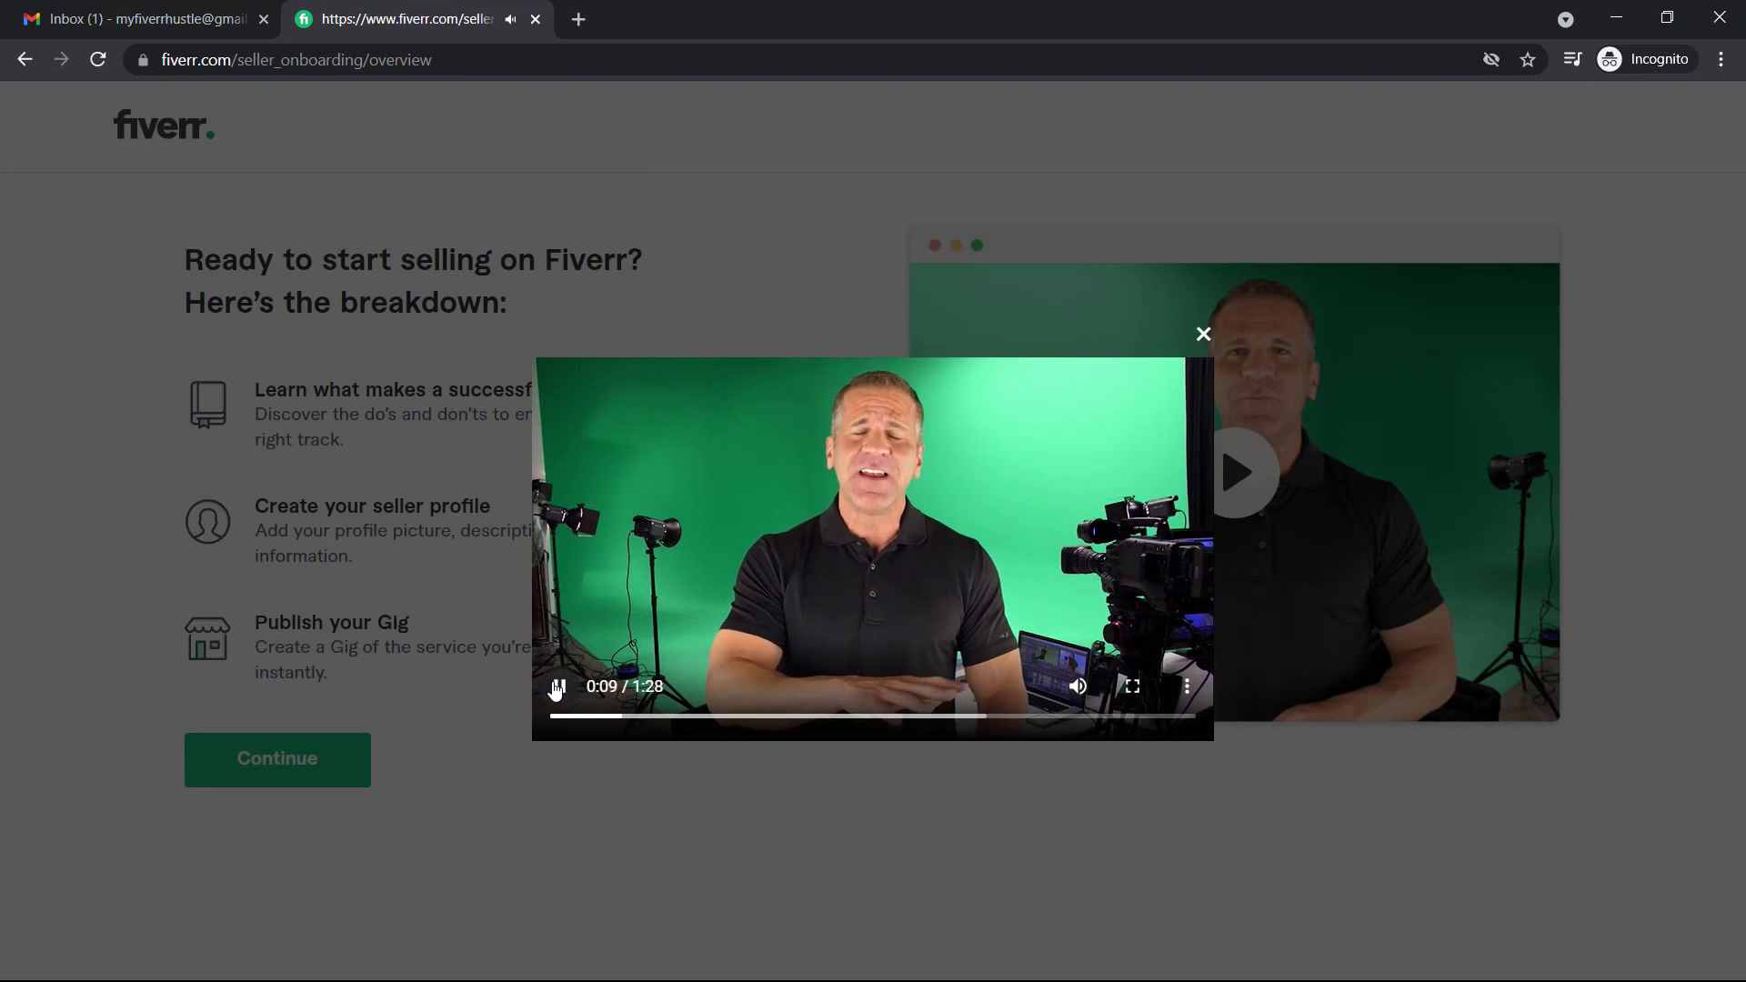
click(555, 691)
click(1269, 776)
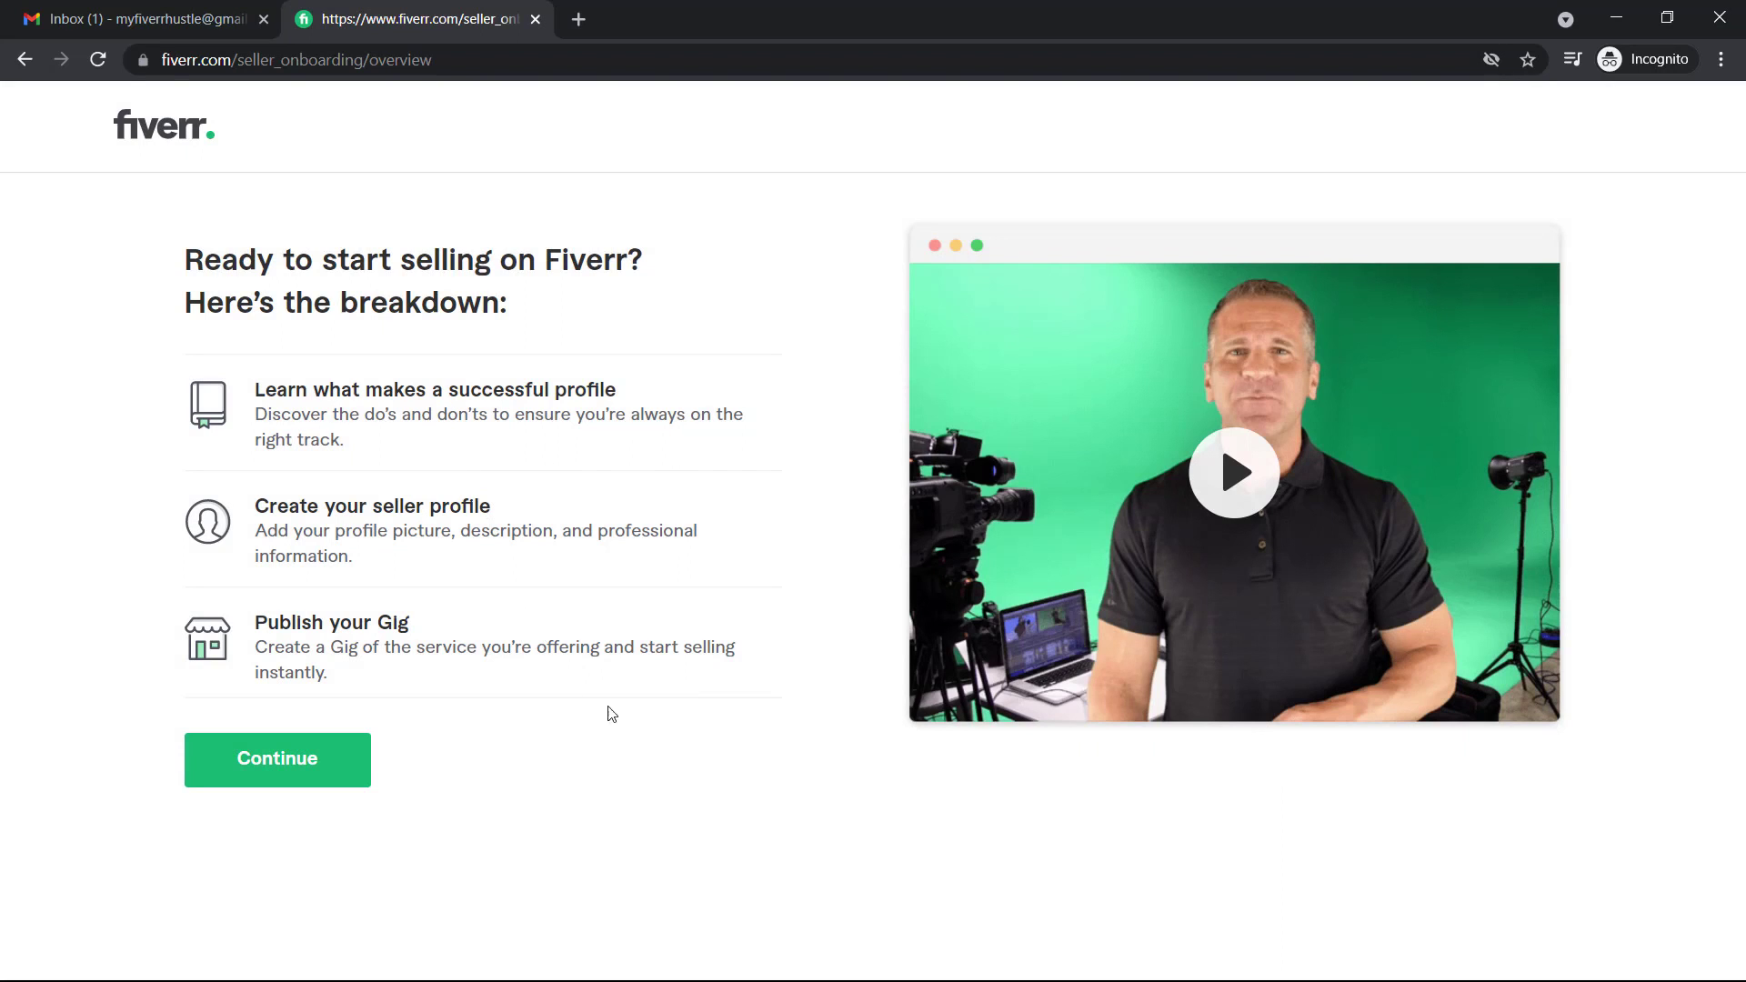
Continue past the overview, successful-profile tips and things-to-avoid pages to Personal Info.
click(244, 780)
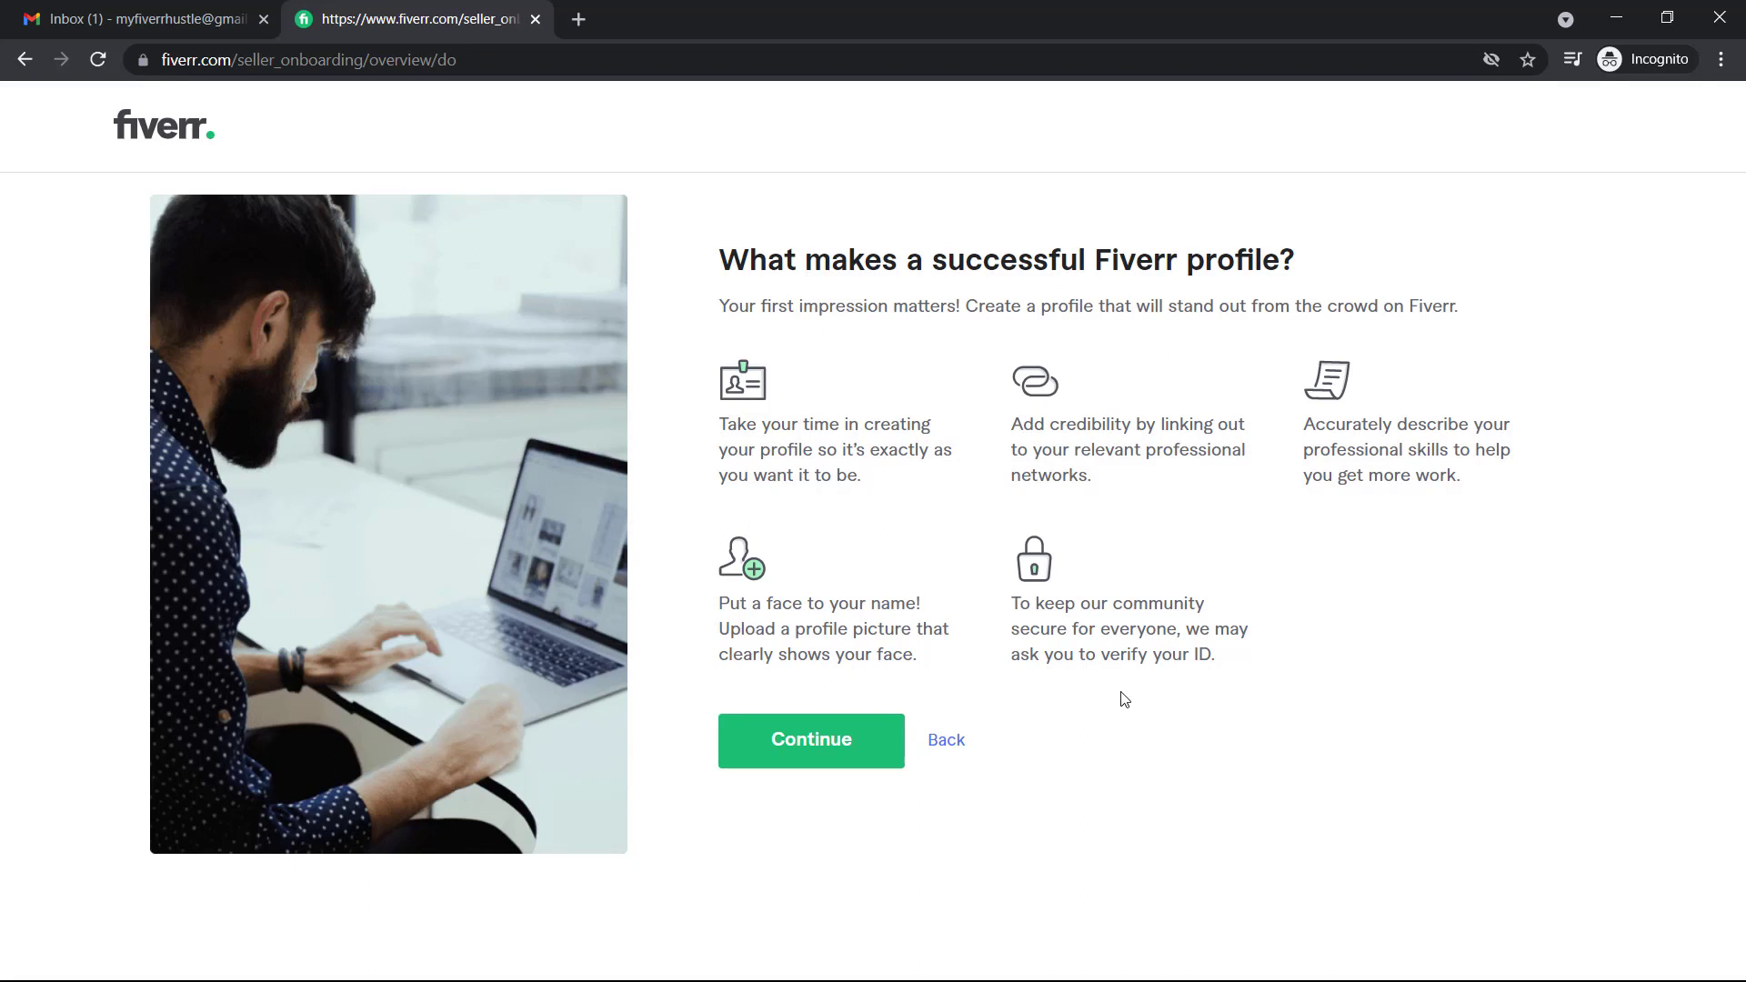
click(795, 735)
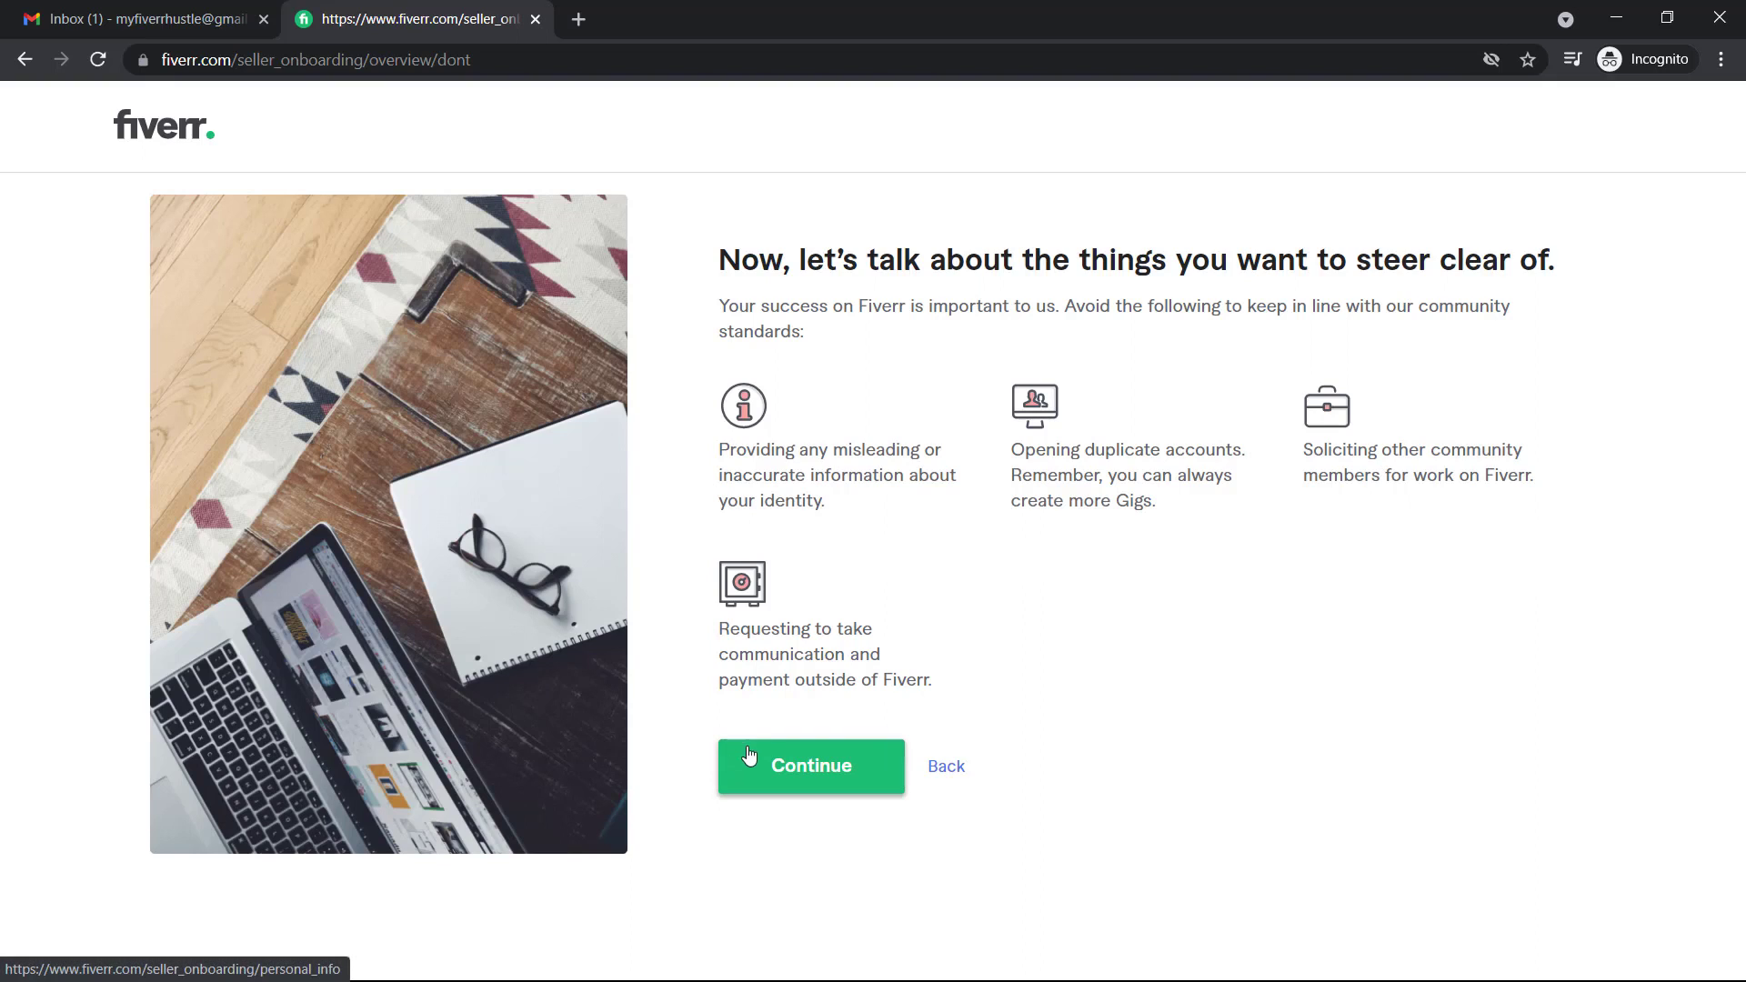
click(839, 764)
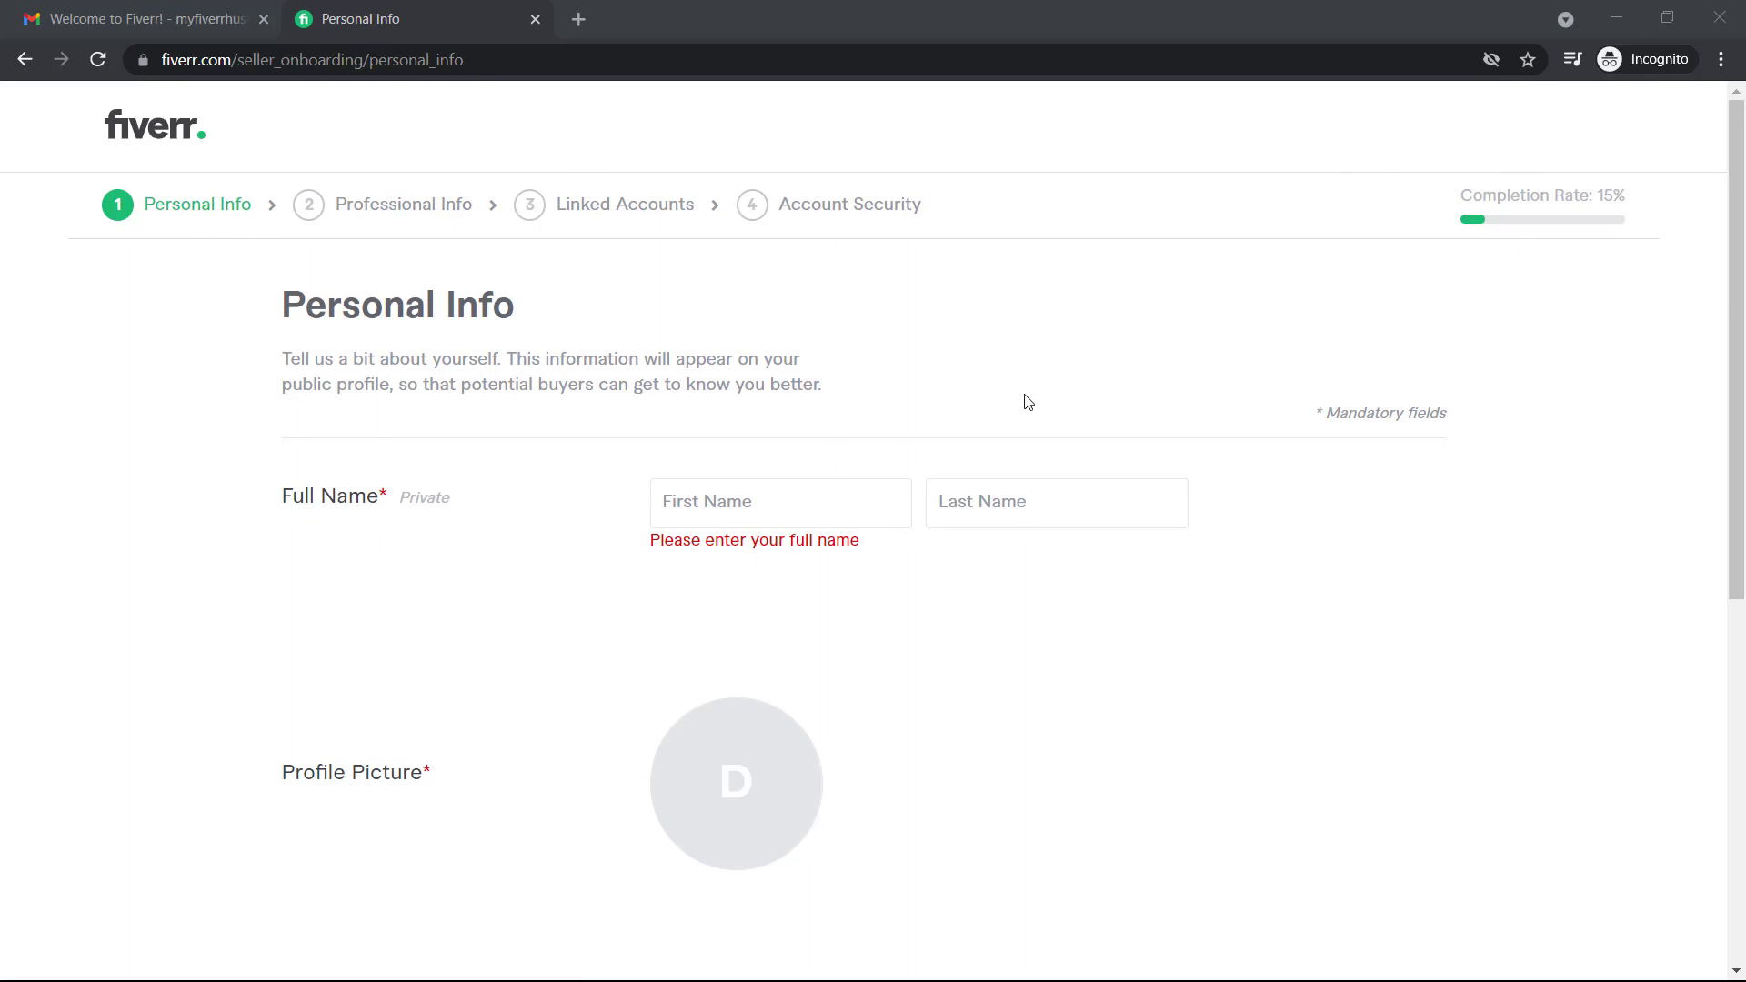
Enter the seller's first and last name on the Personal Info form.
click(803, 492)
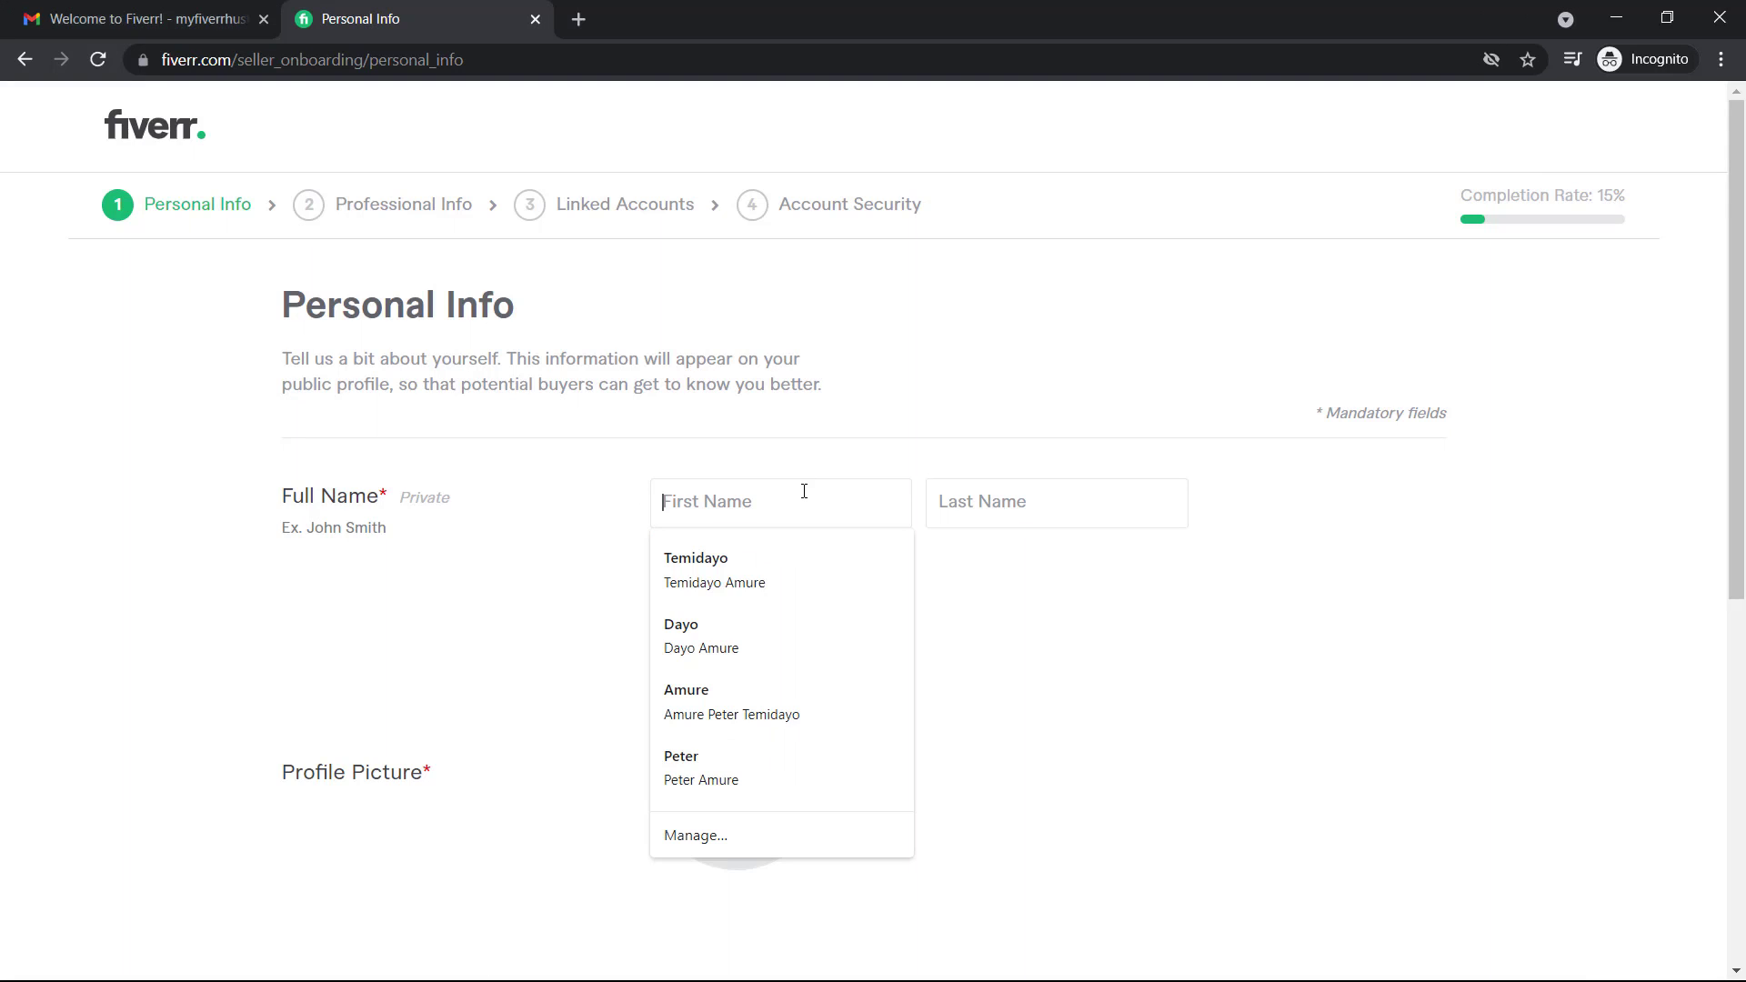
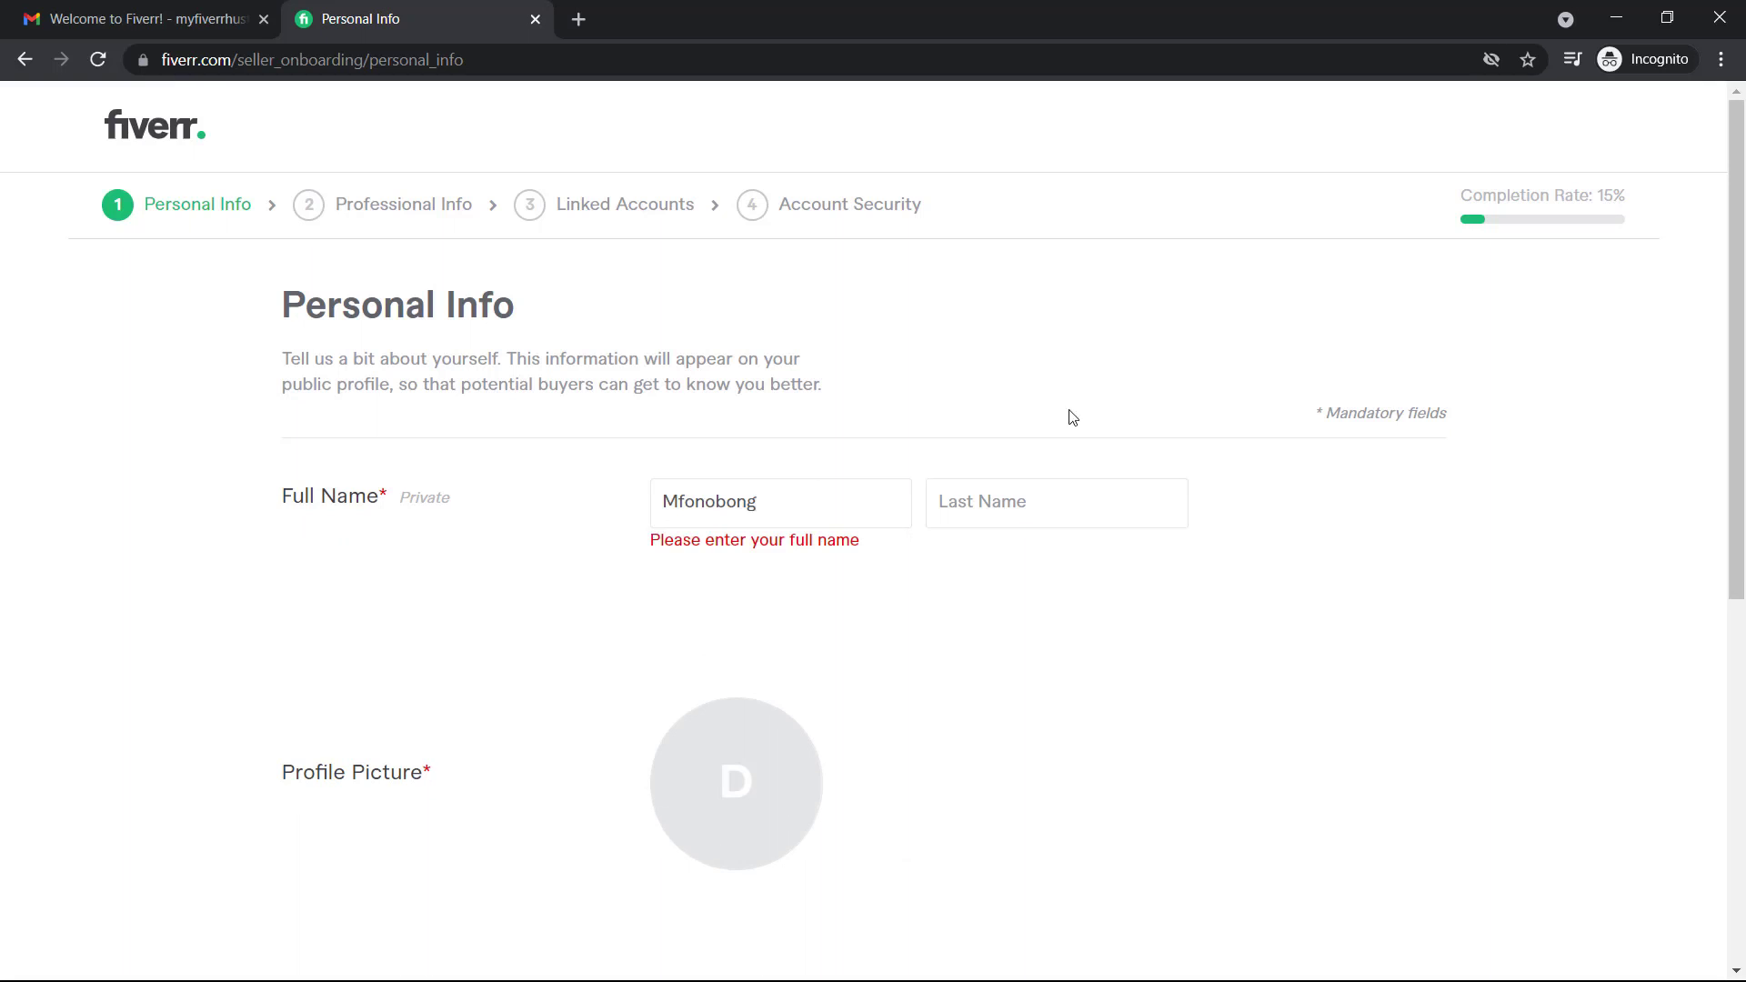
click(1029, 517)
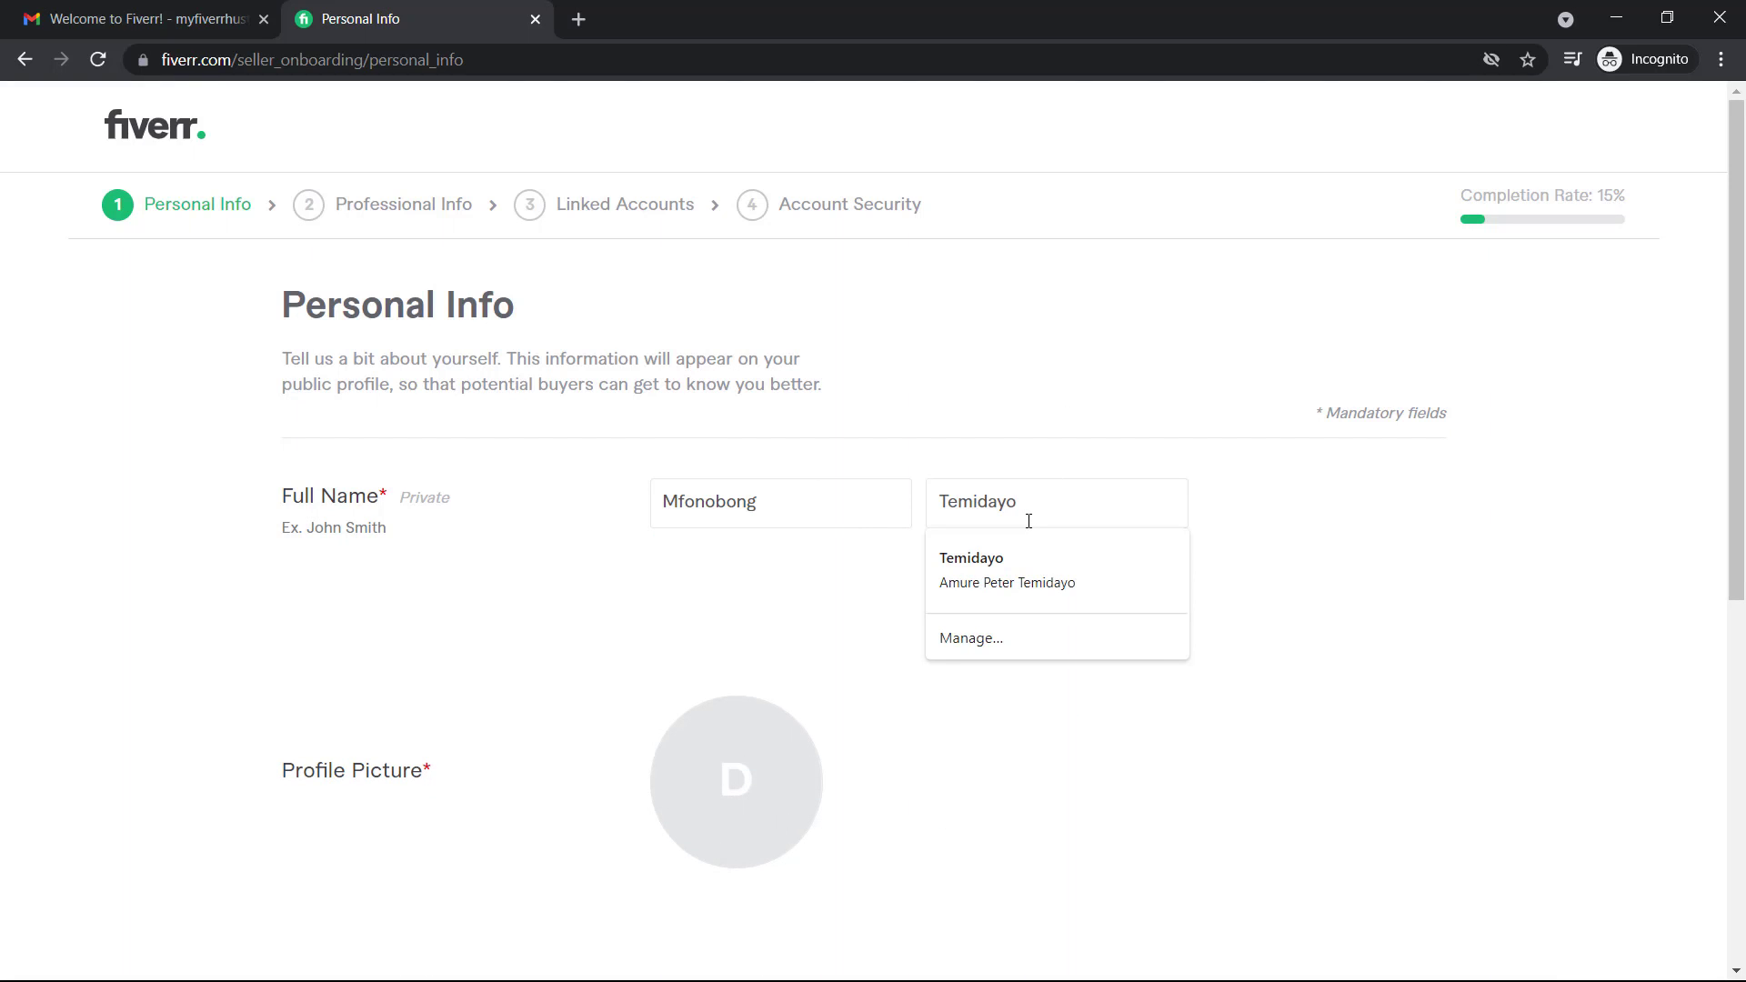
click(1282, 558)
scroll(1301, 579, down, 2)
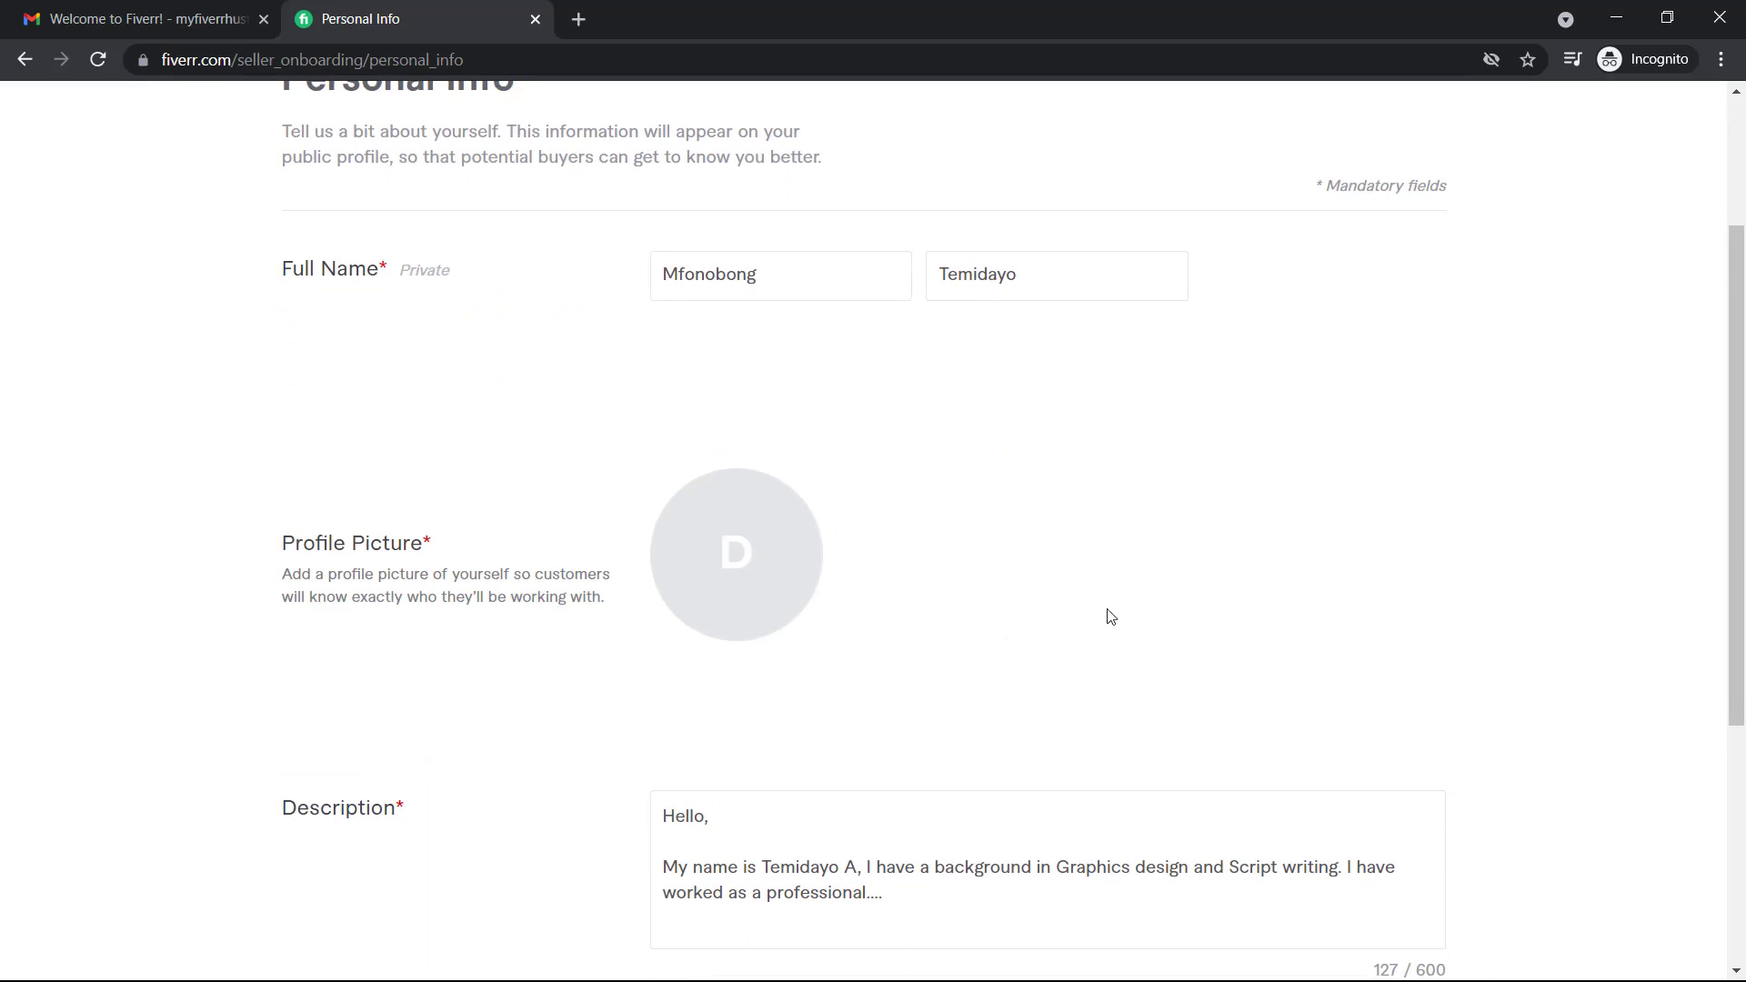
Upload the WhatsApp image from Pictures as the profile photo.
click(739, 554)
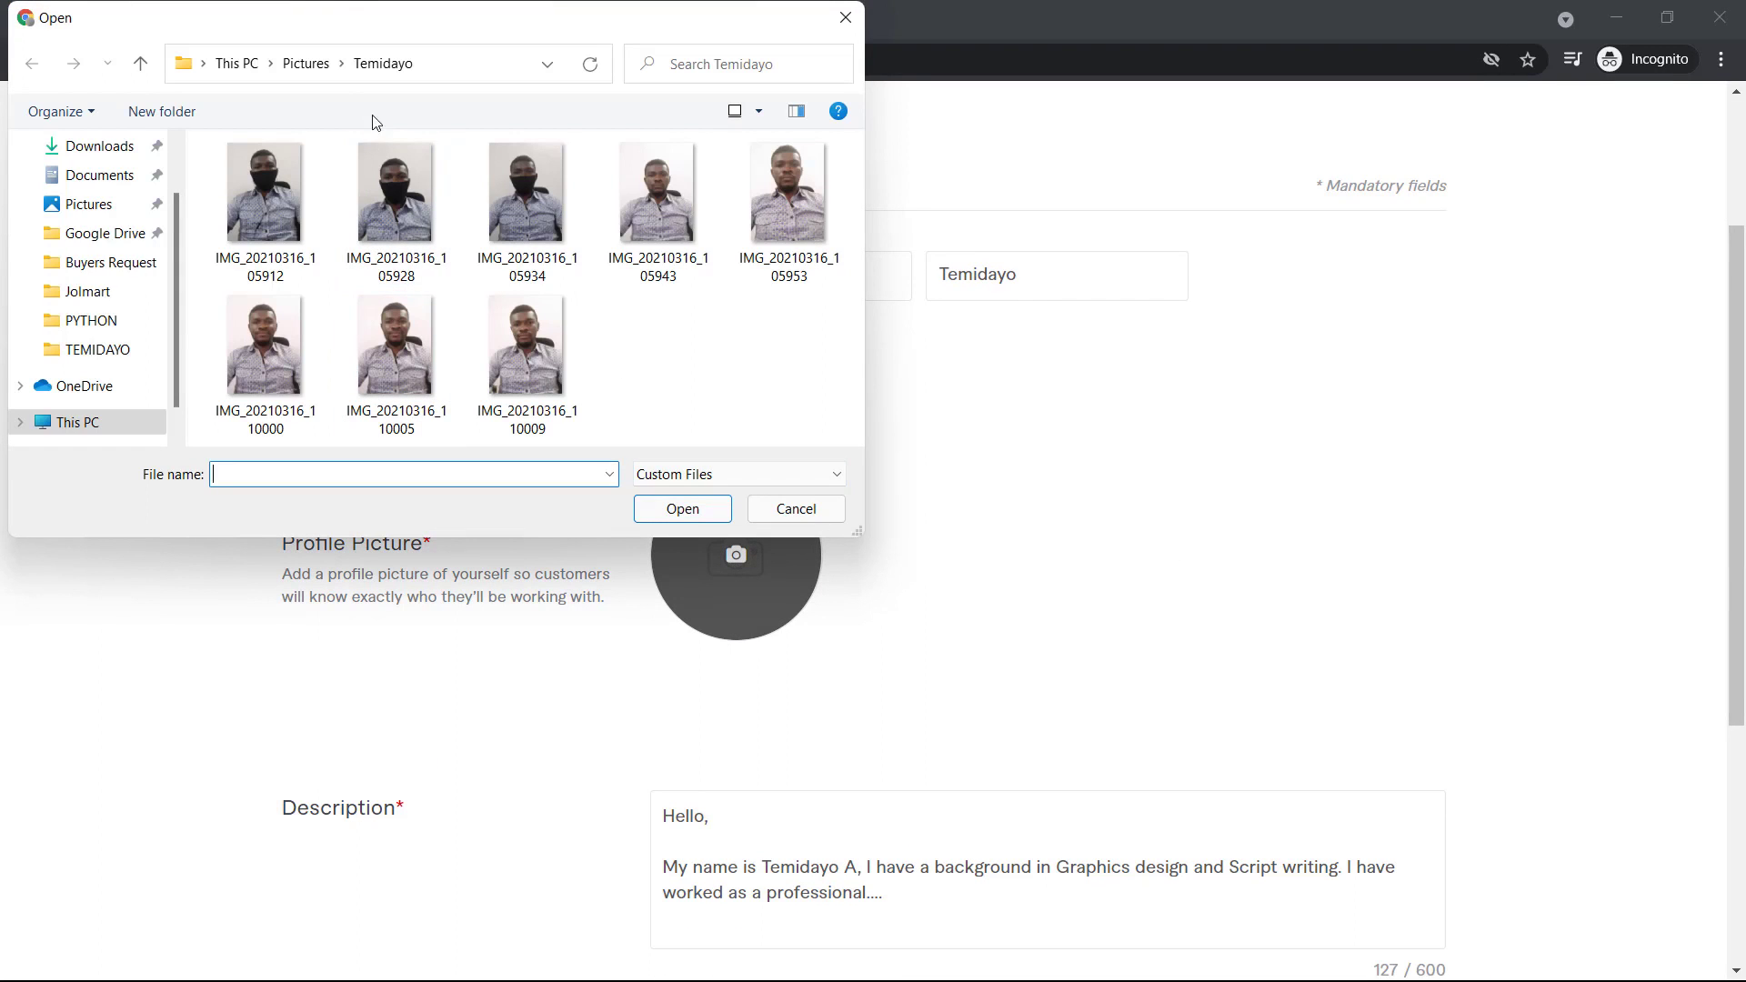
click(304, 63)
scroll(766, 292, down, 2)
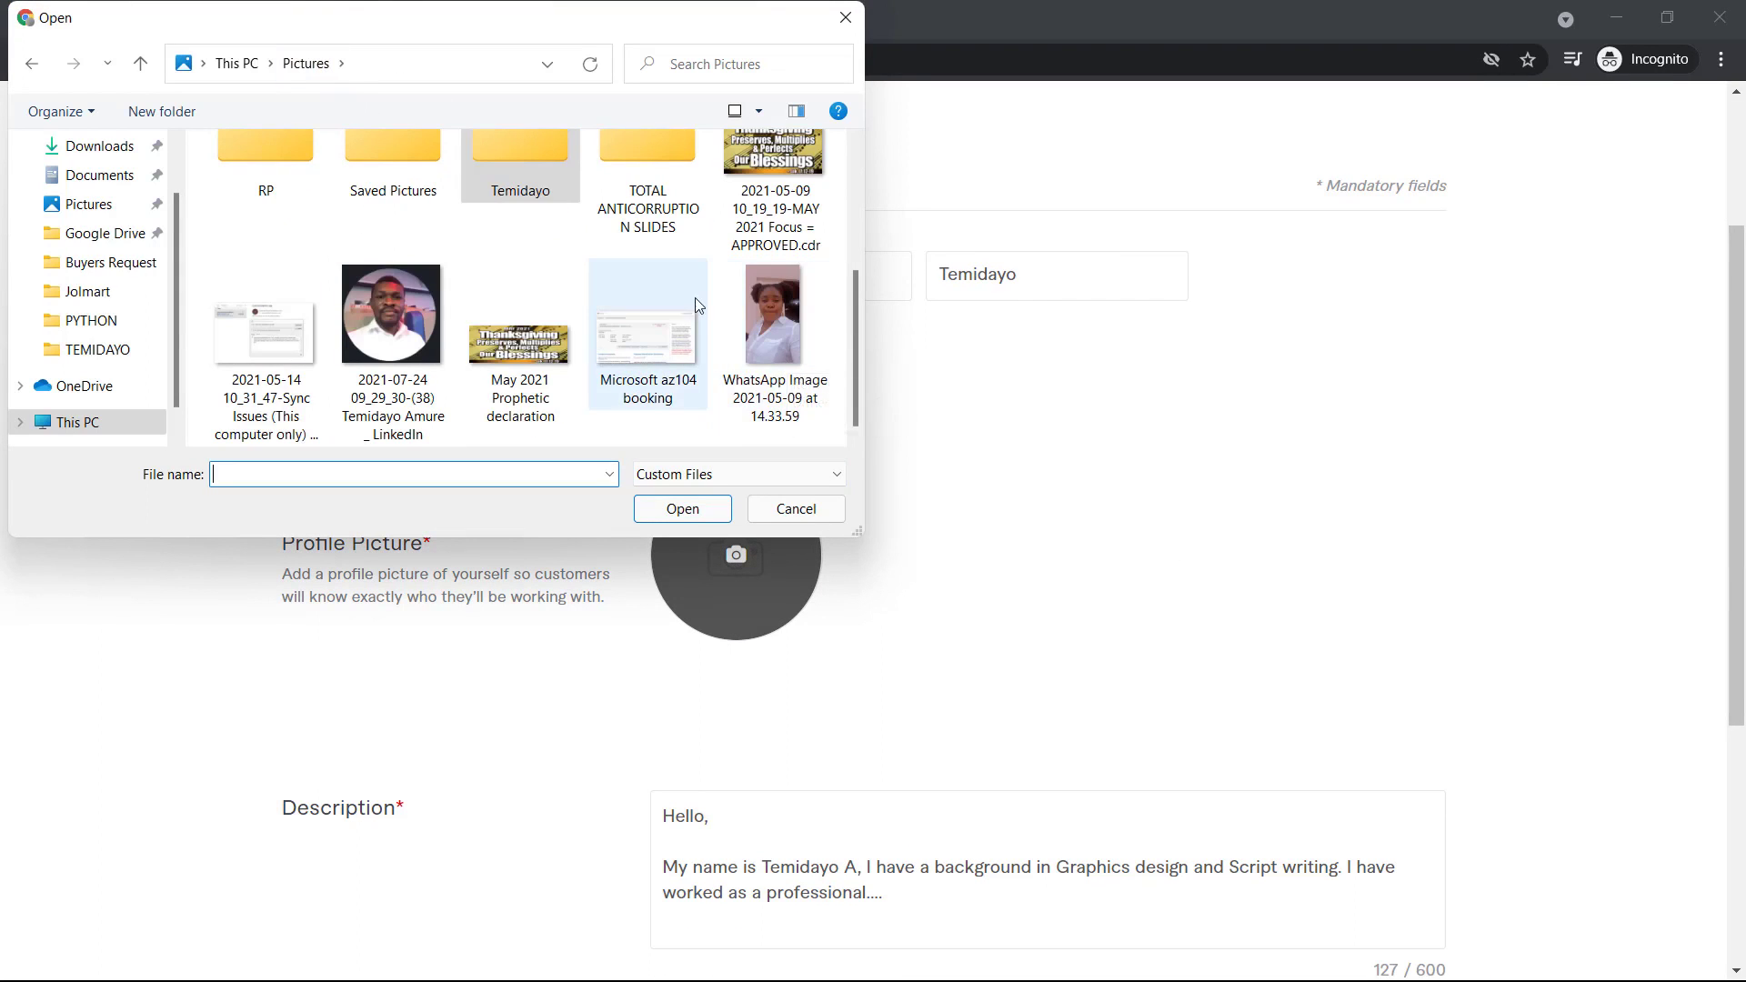
double_click(779, 313)
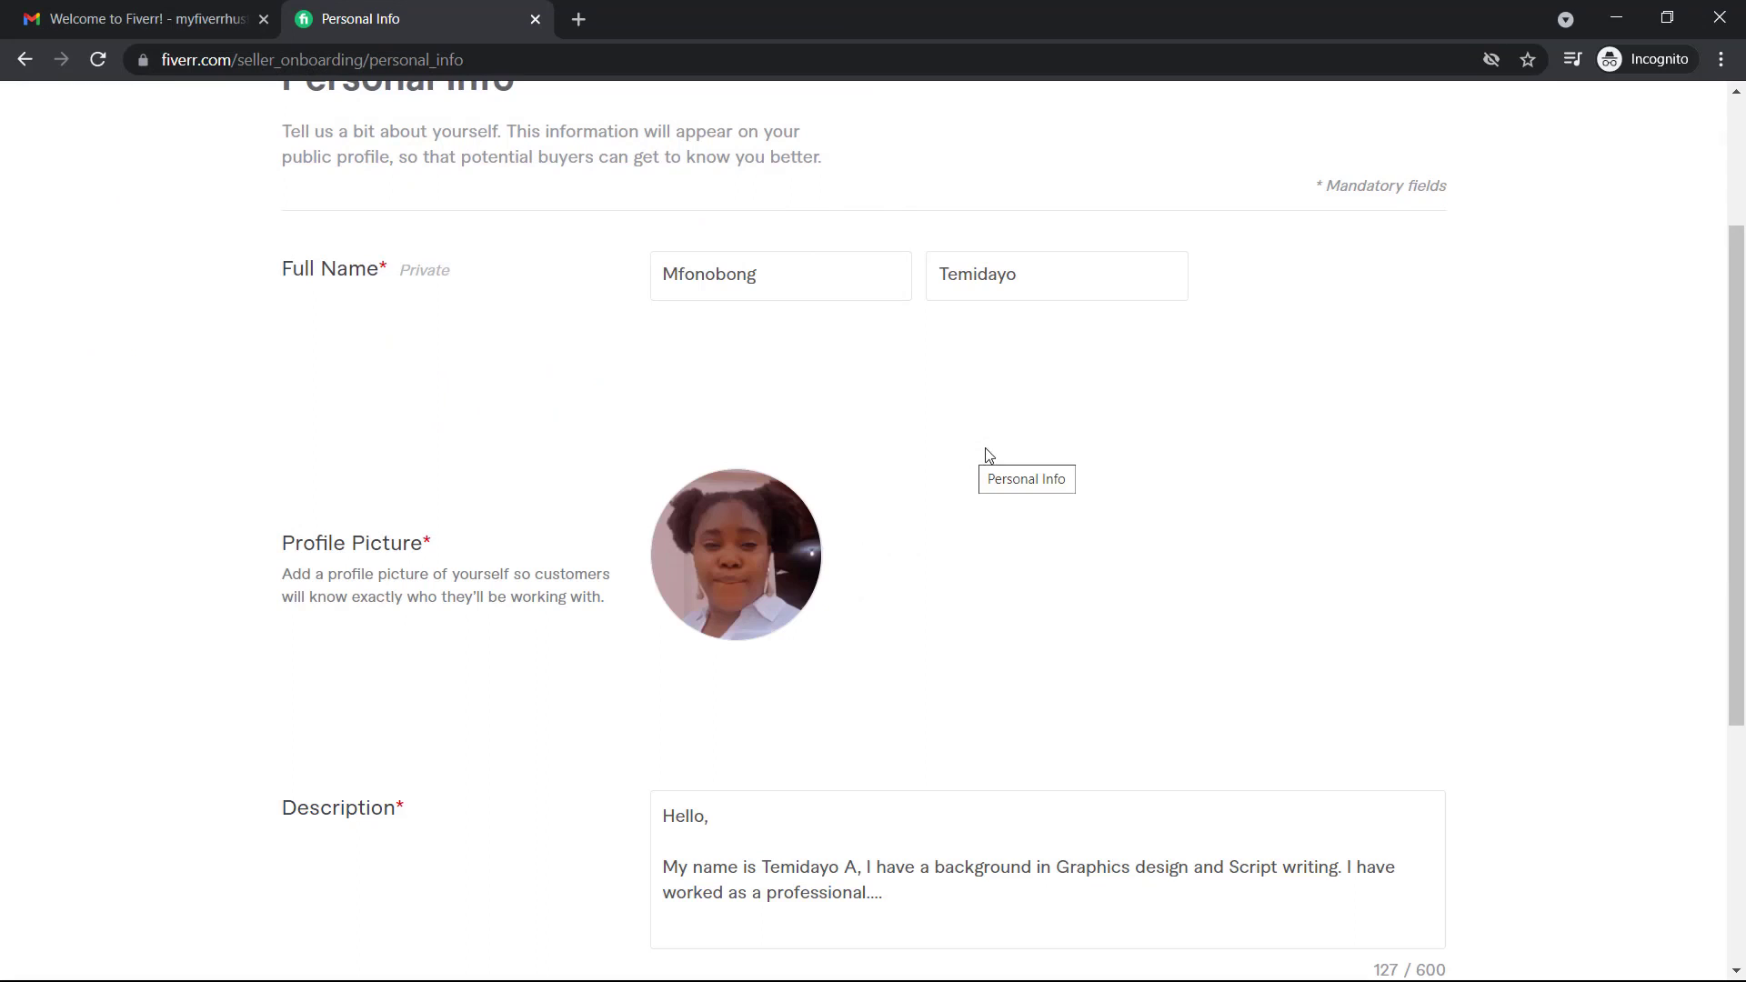
scroll(1224, 496, down, 5)
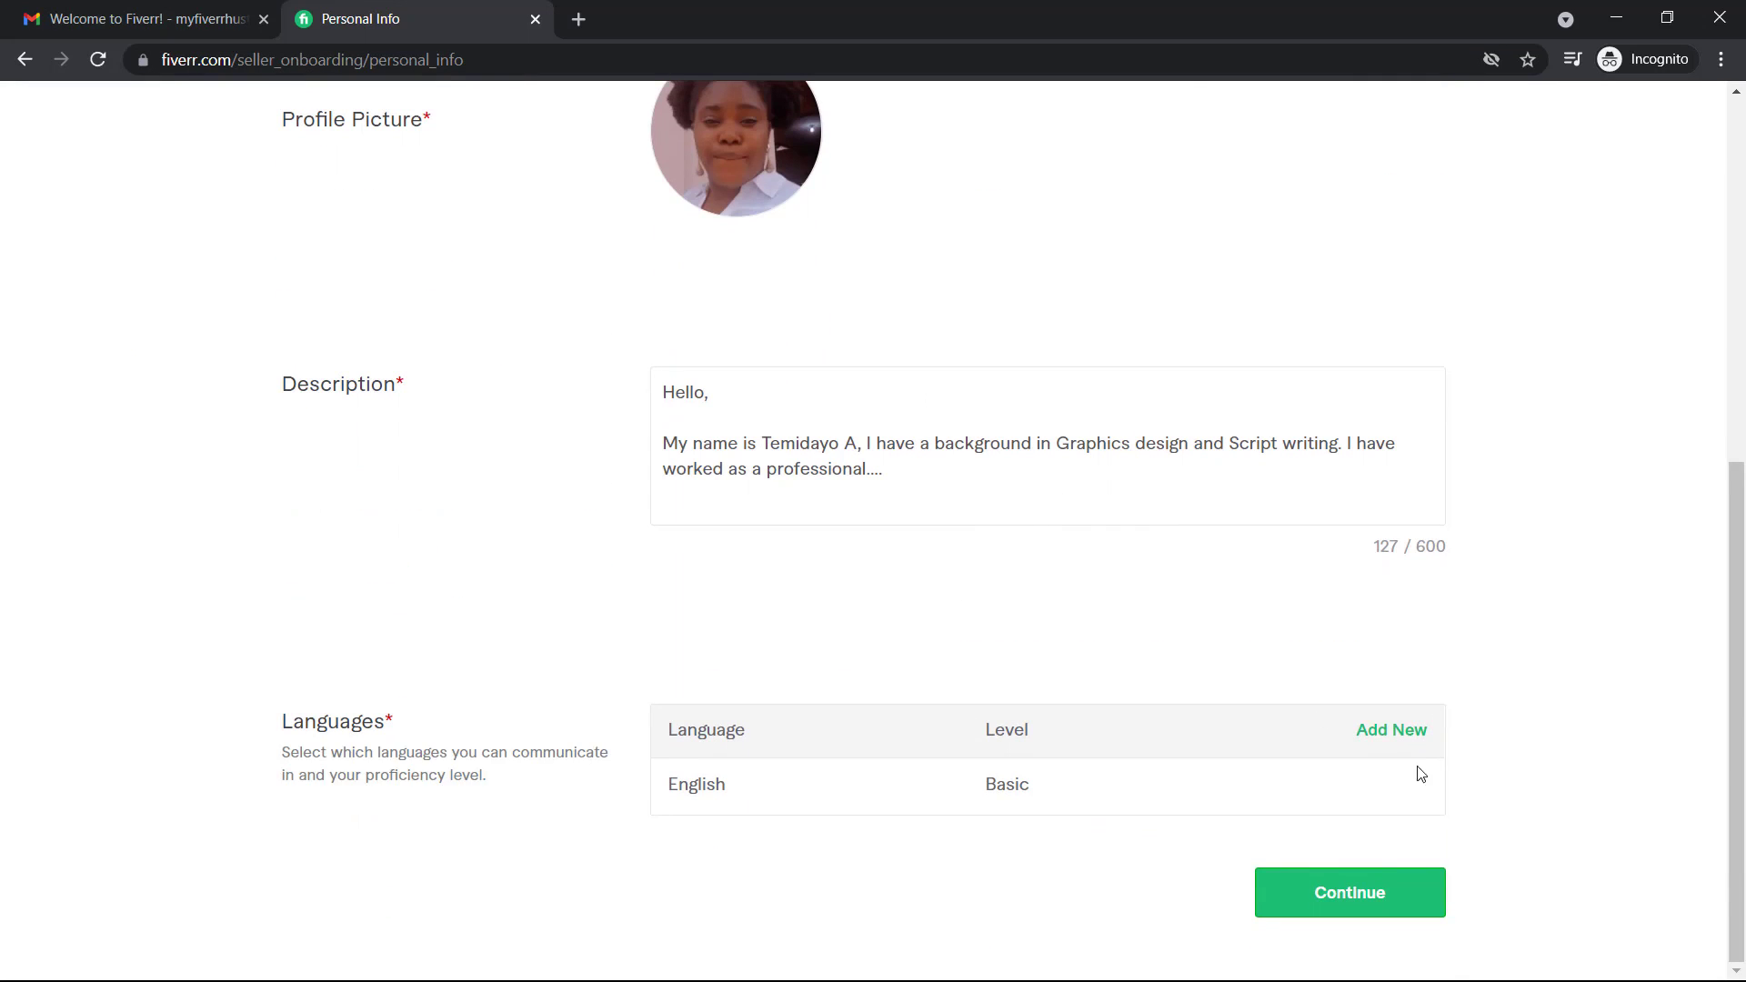
click(1362, 897)
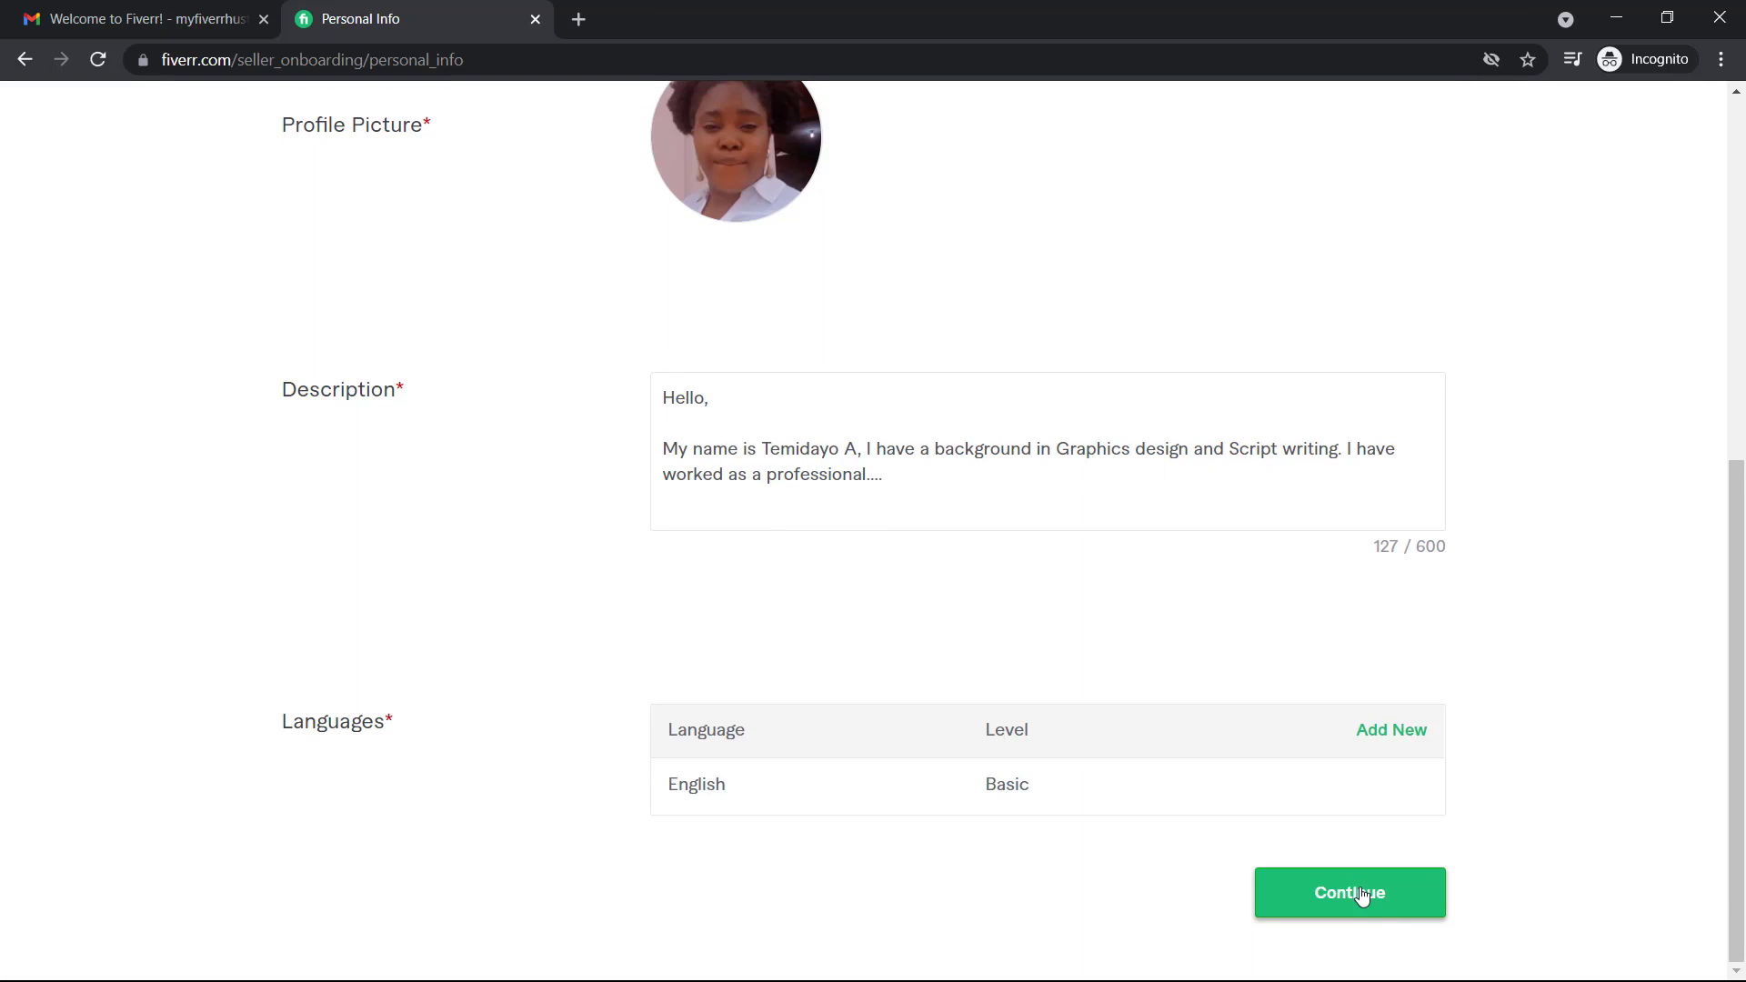
scroll(1582, 607, up, 7)
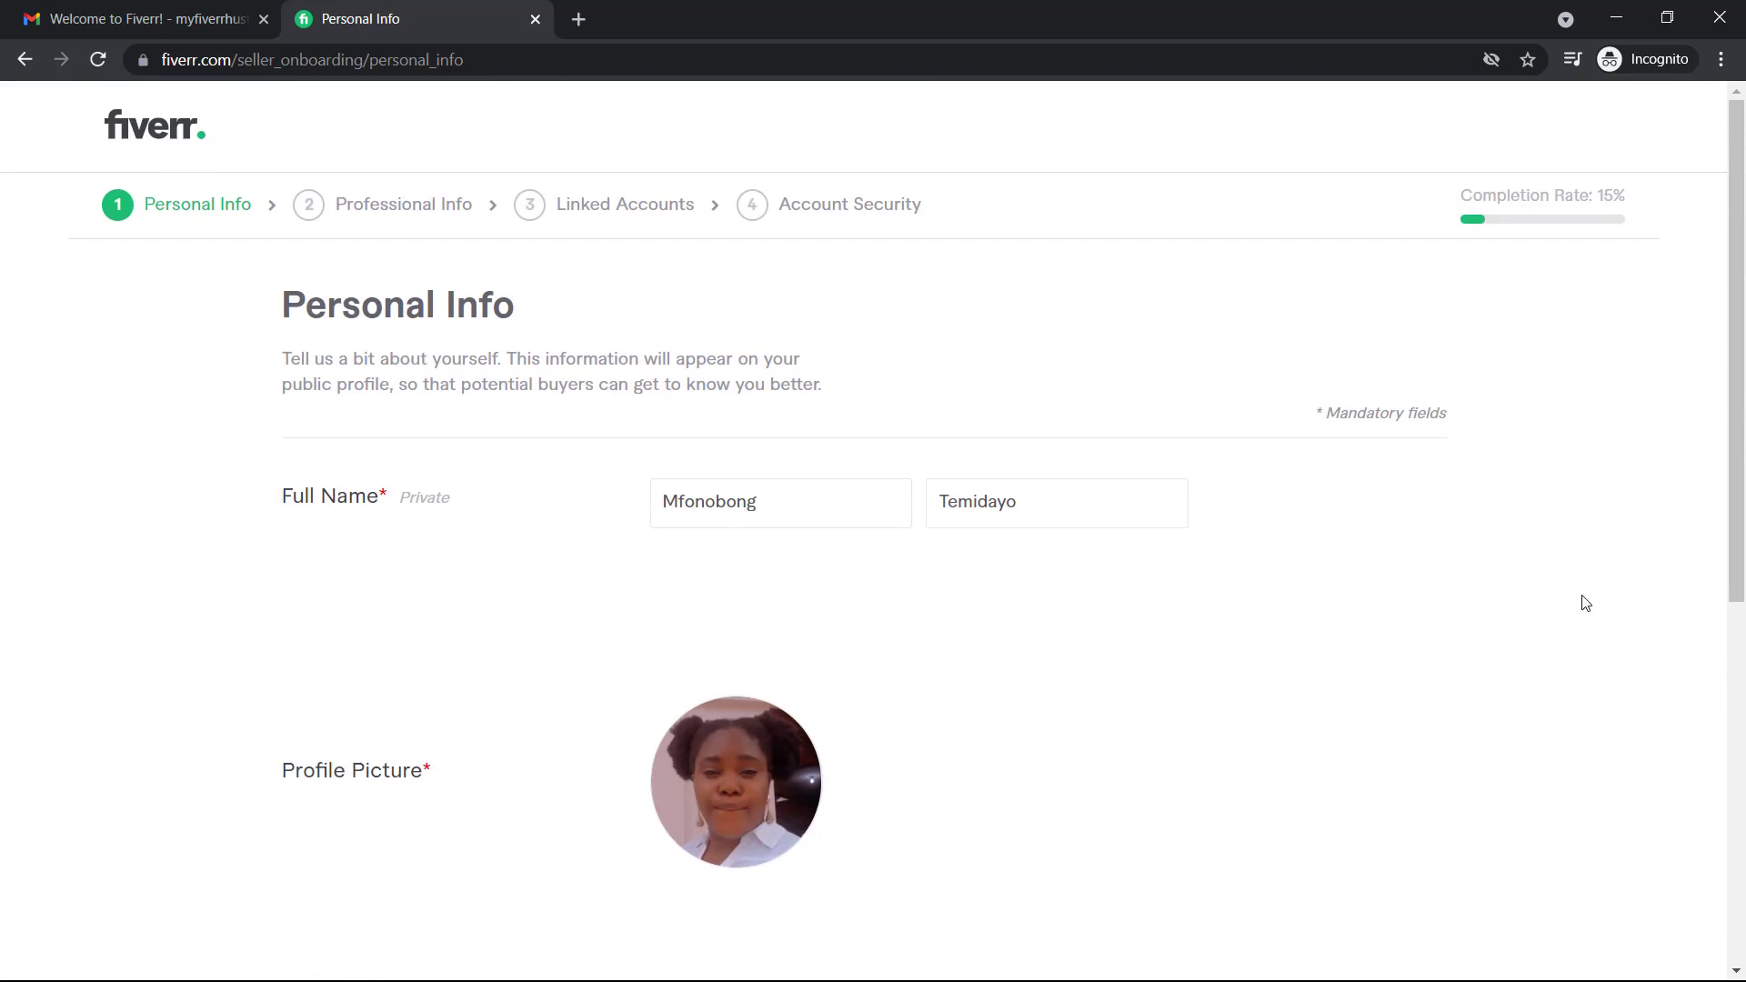
scroll(1574, 615, down, 7)
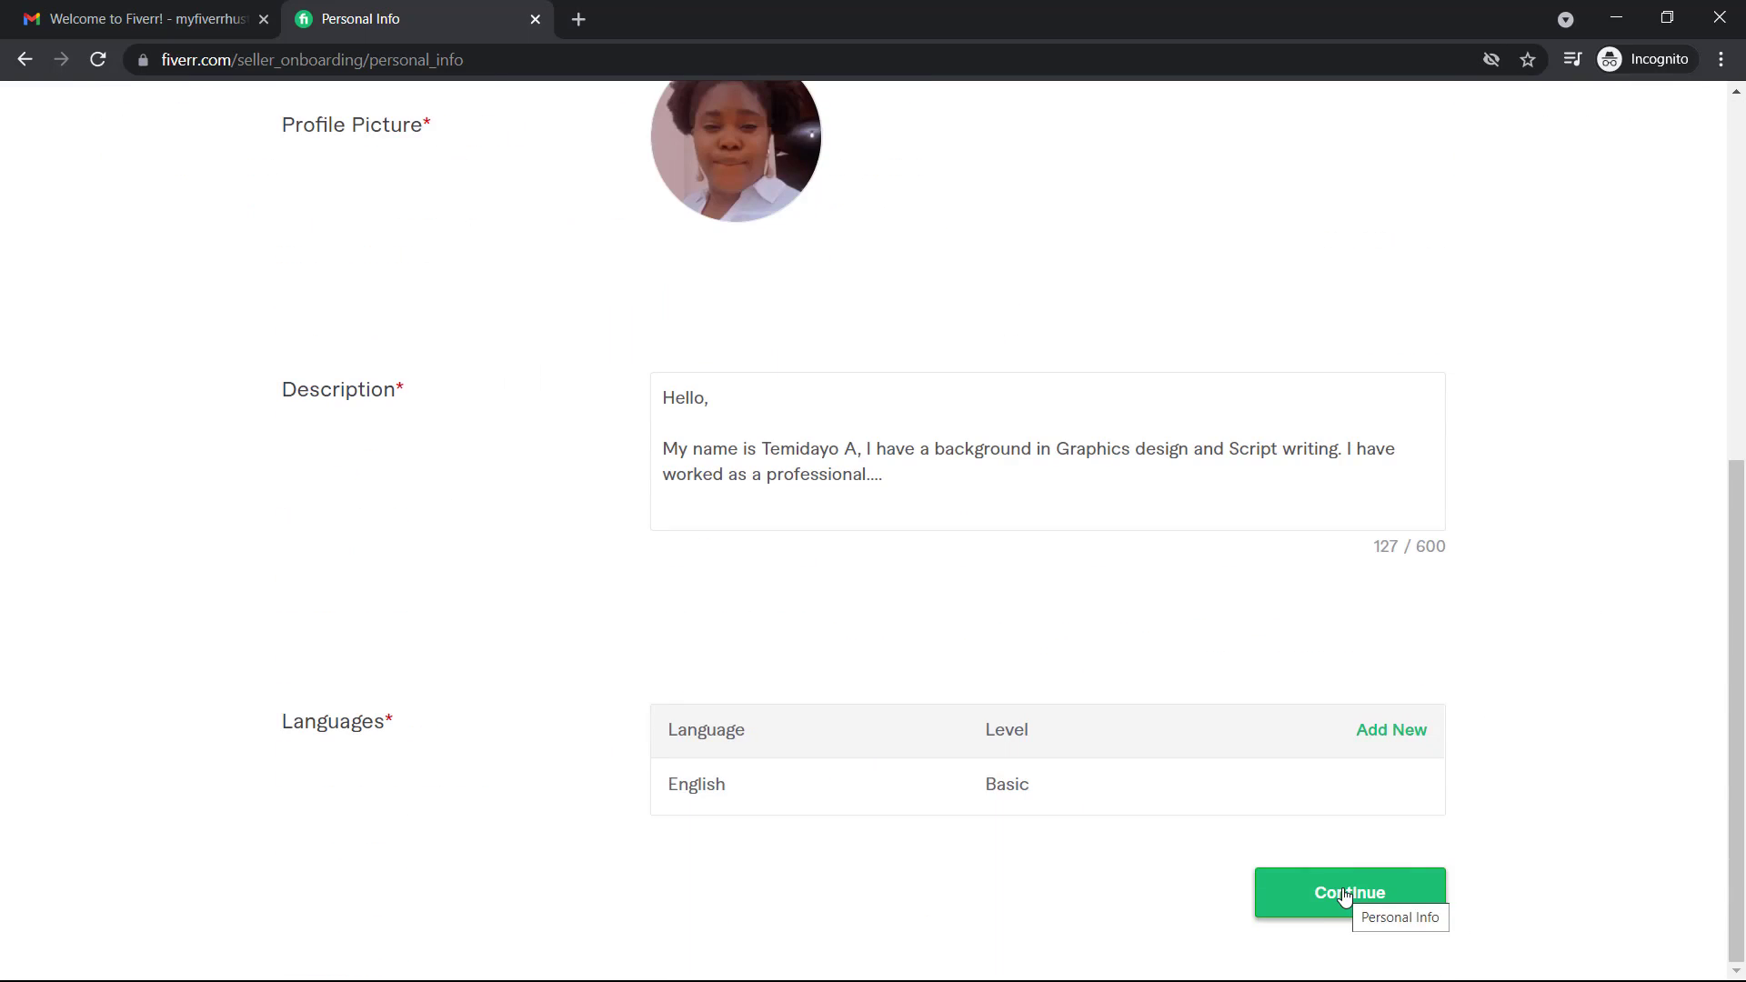
scroll(1464, 736, up, 7)
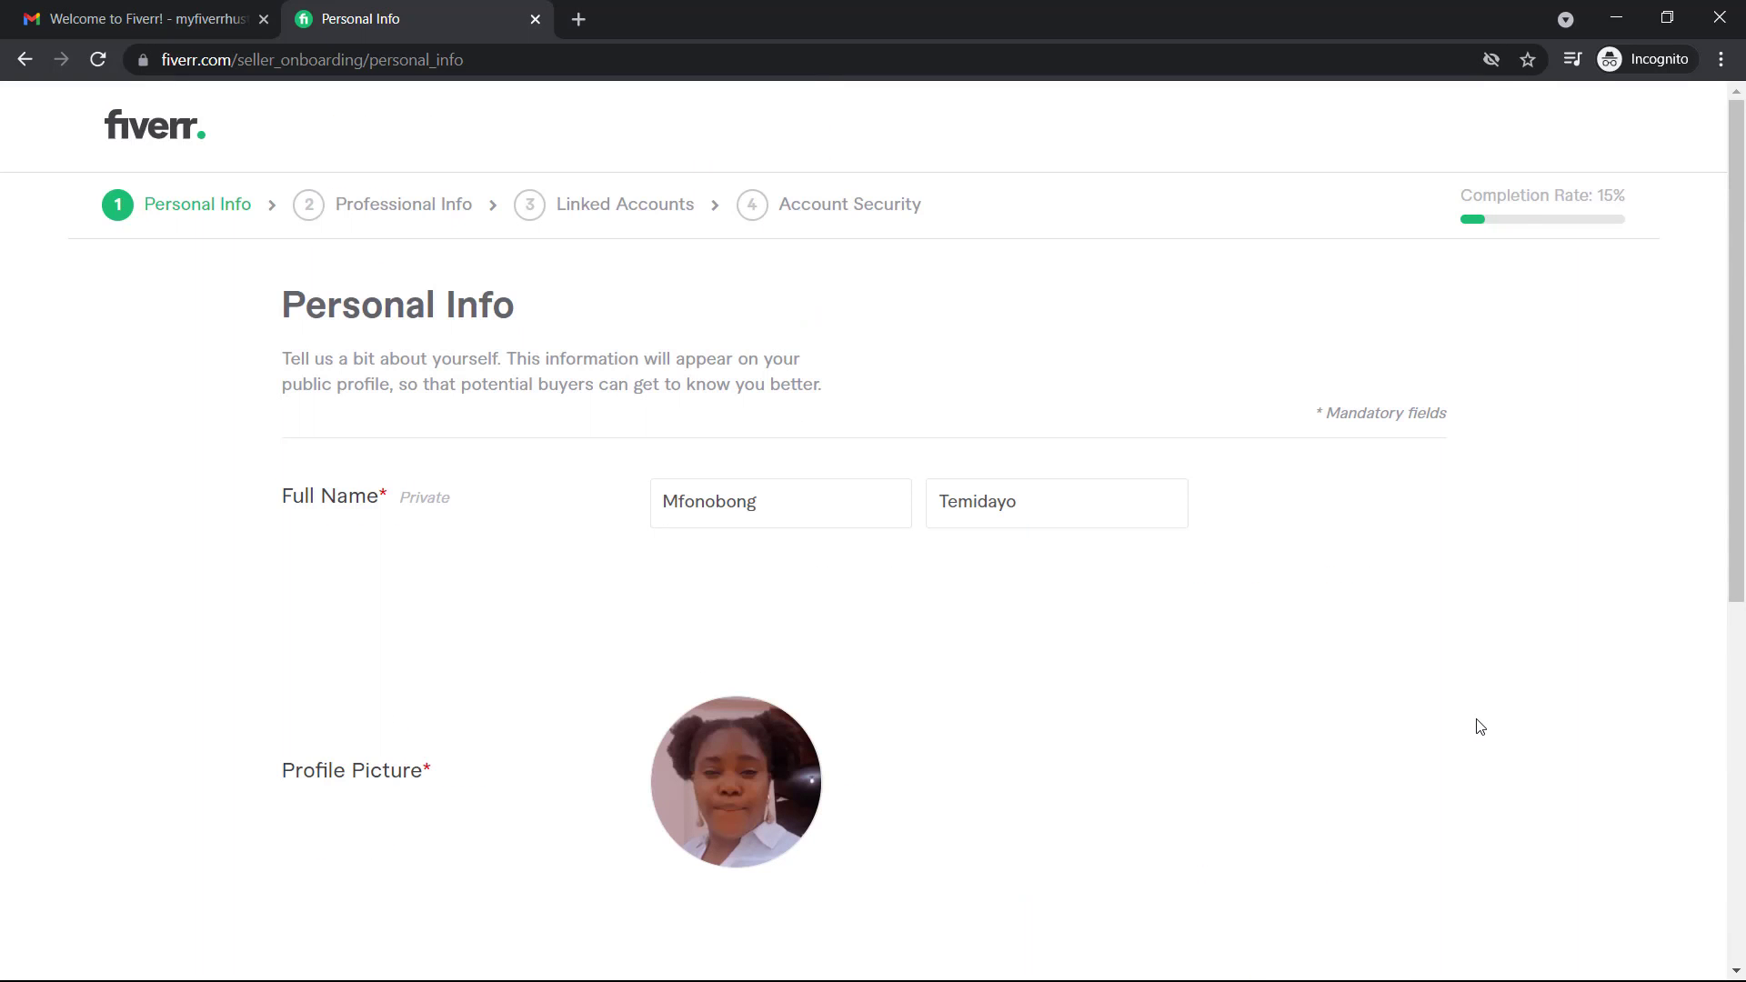
scroll(1450, 600, down, 7)
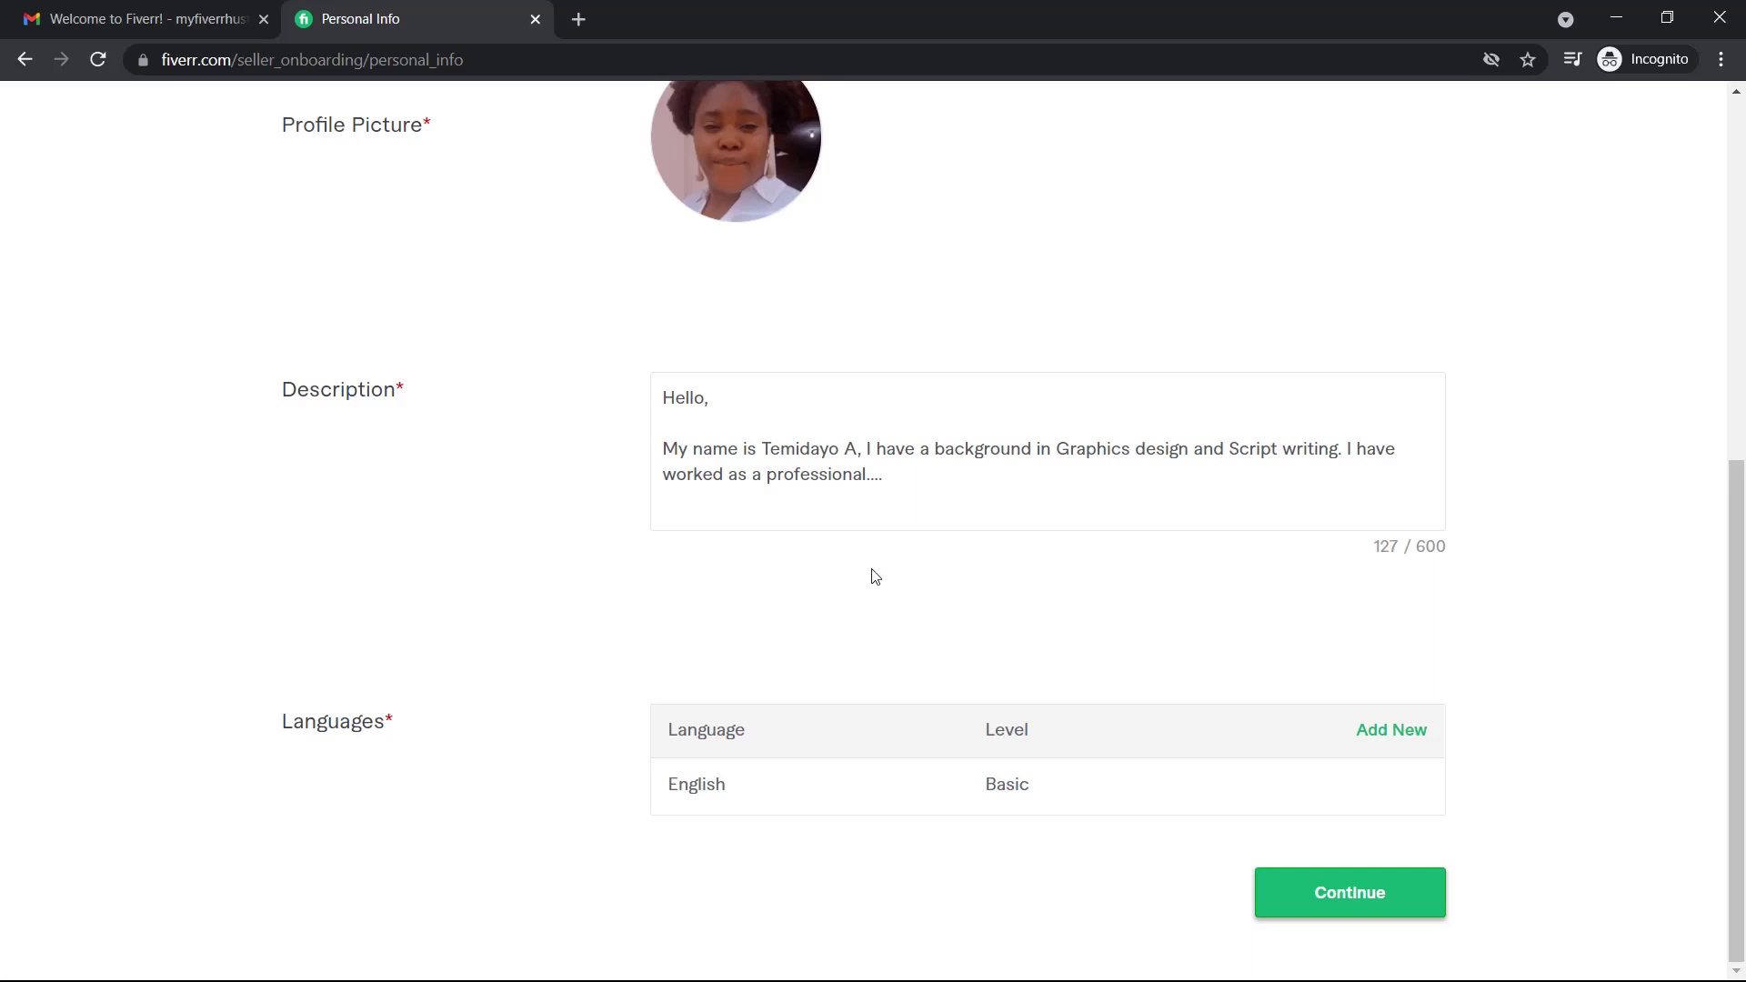
drag(1733, 587, 1737, 691)
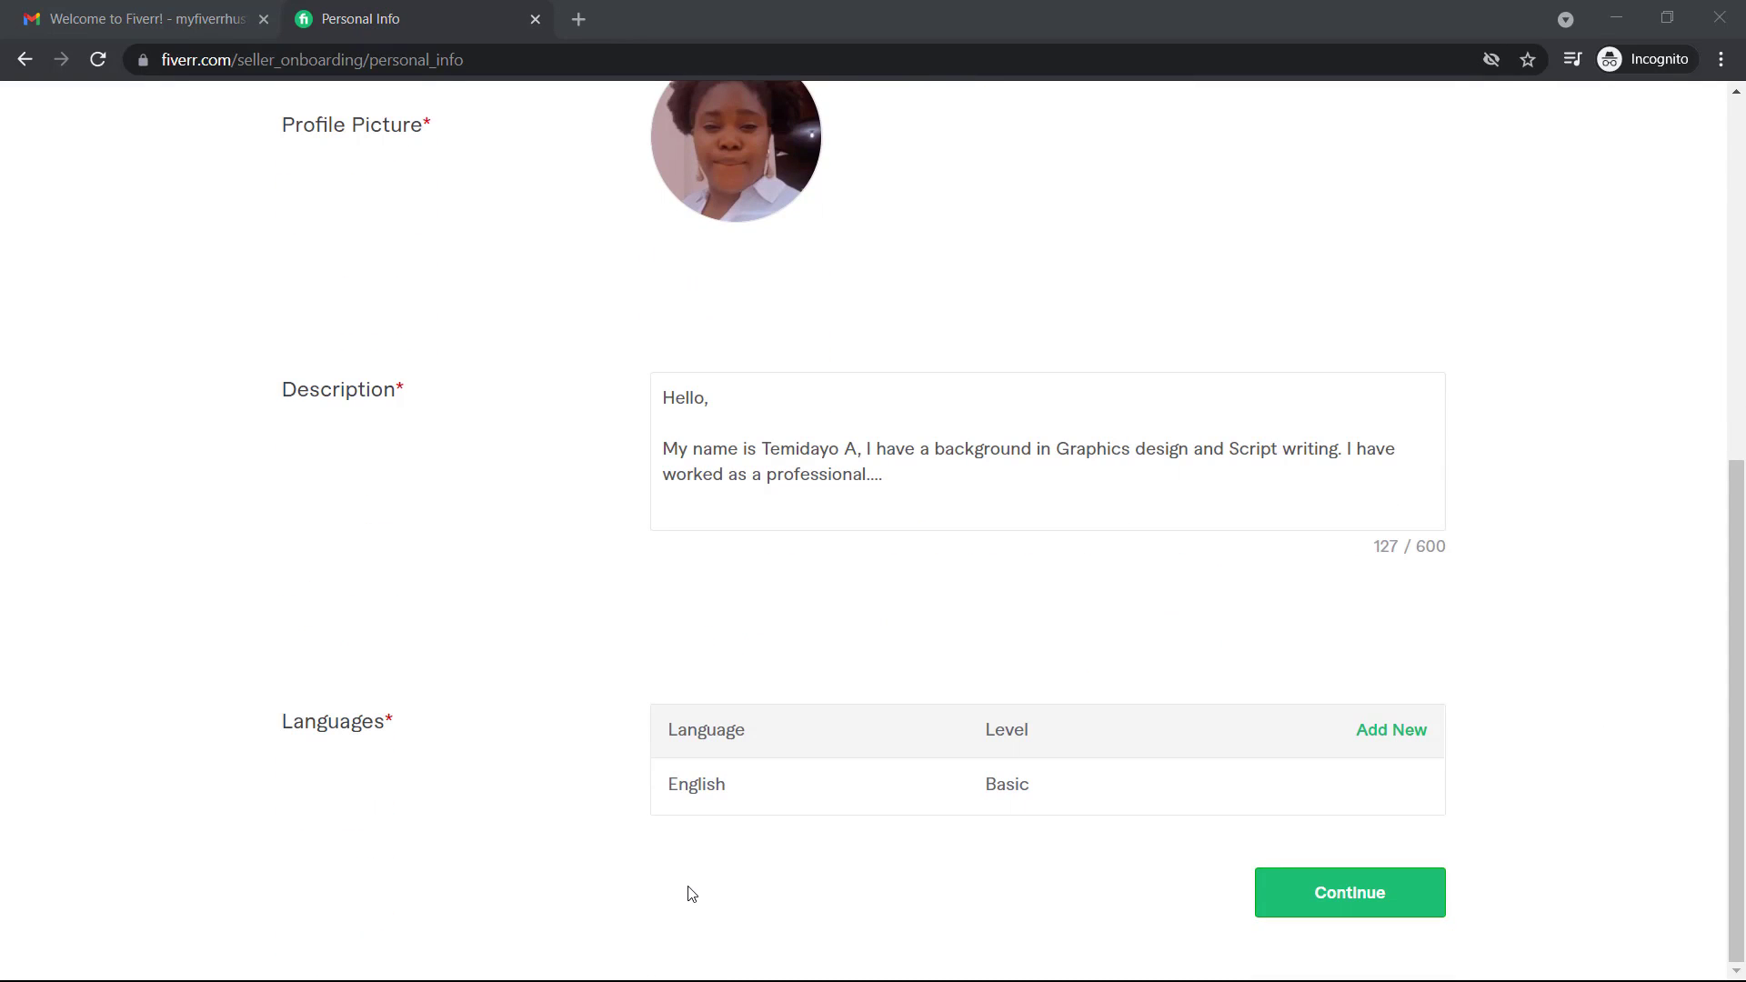
click(1305, 899)
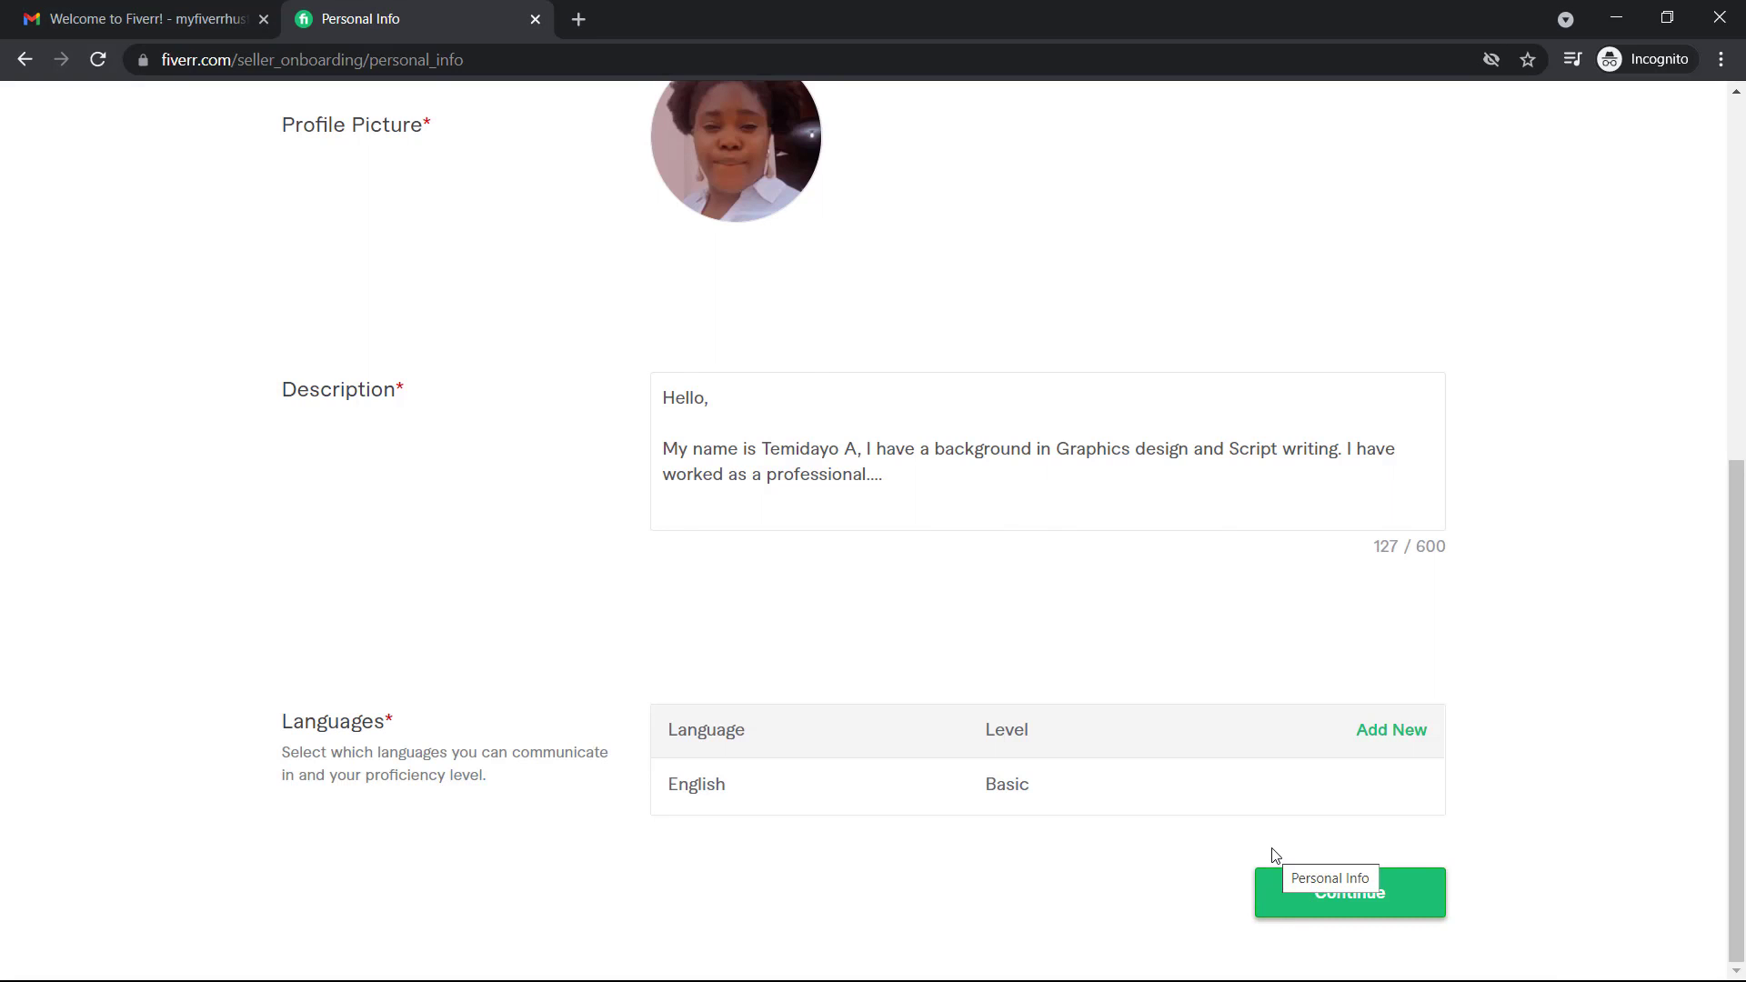
mouse_move(1190, 783)
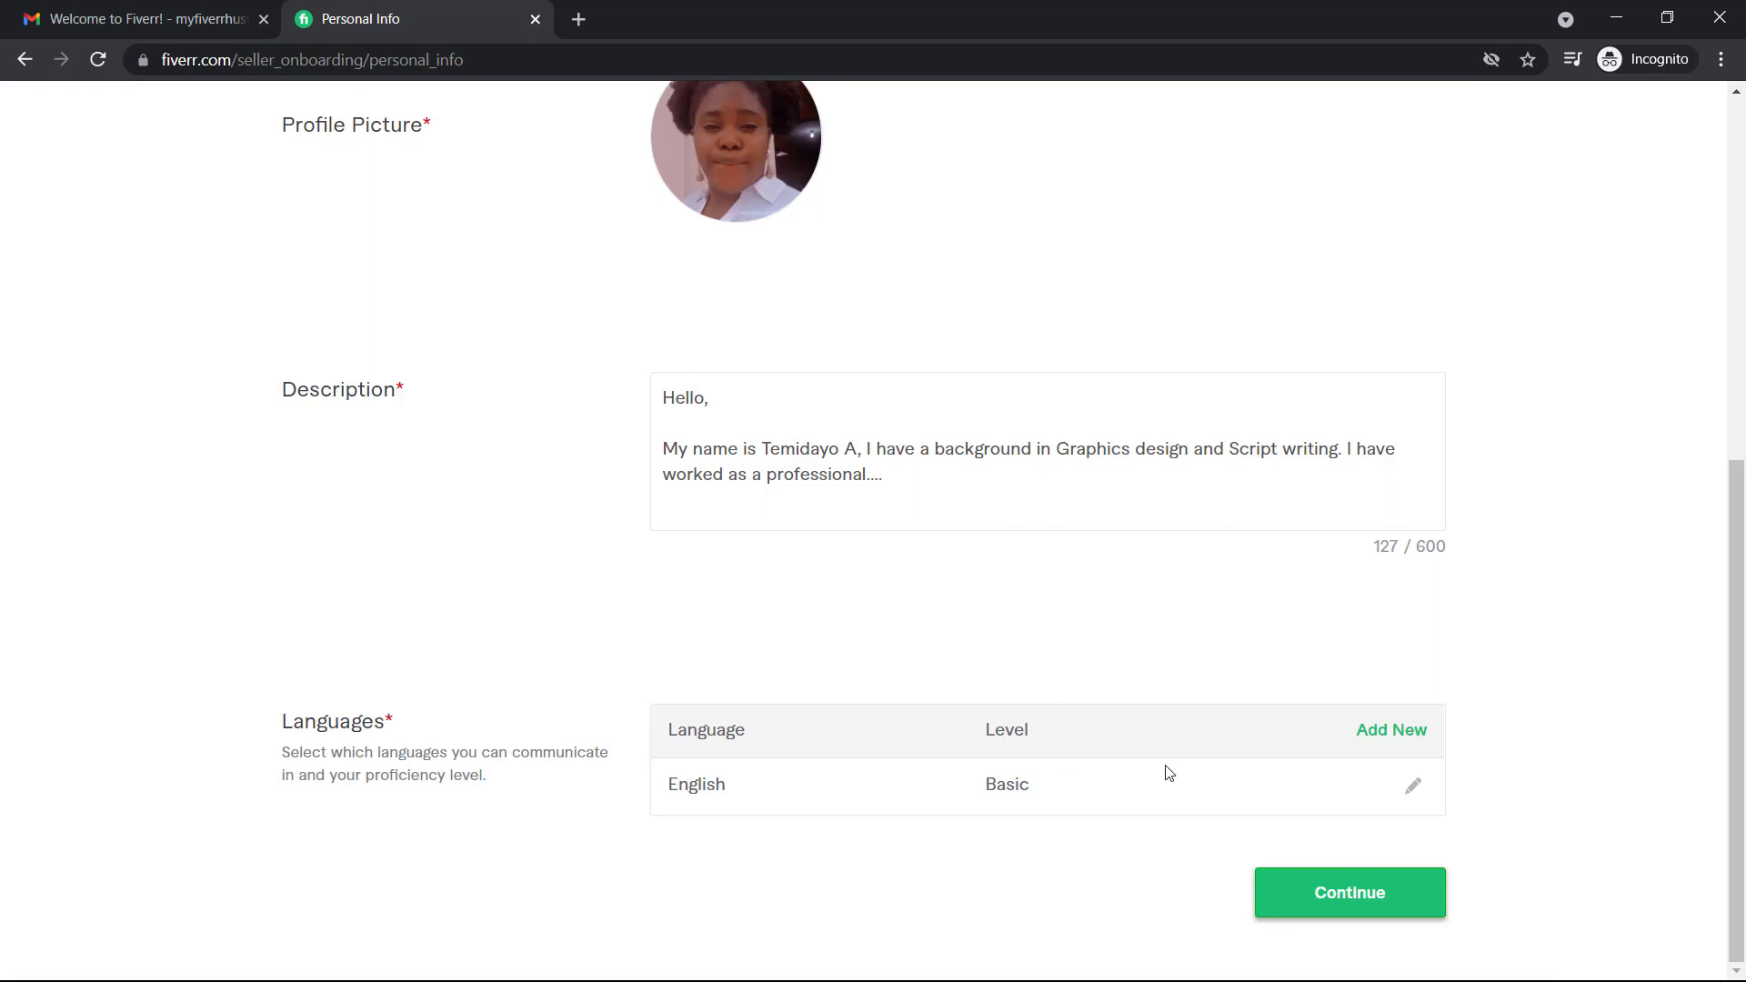
scroll(1169, 772, up, 7)
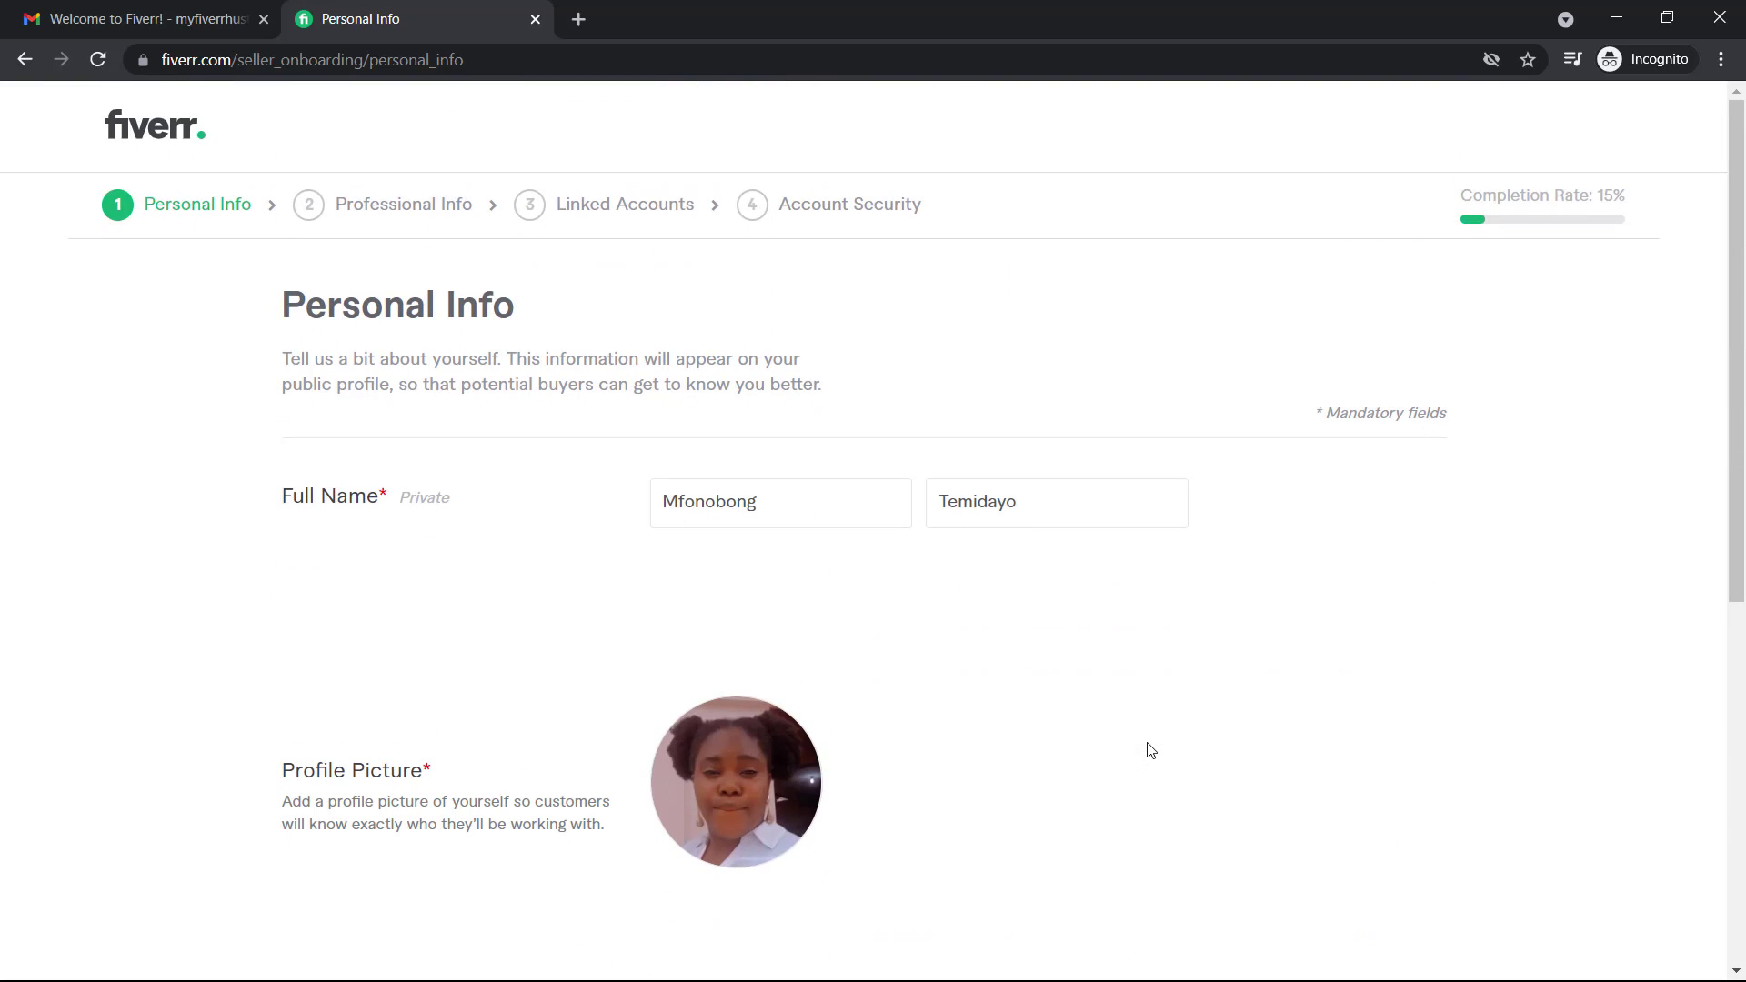
scroll(1148, 747, down, 6)
scroll(1148, 748, up, 6)
click(1069, 516)
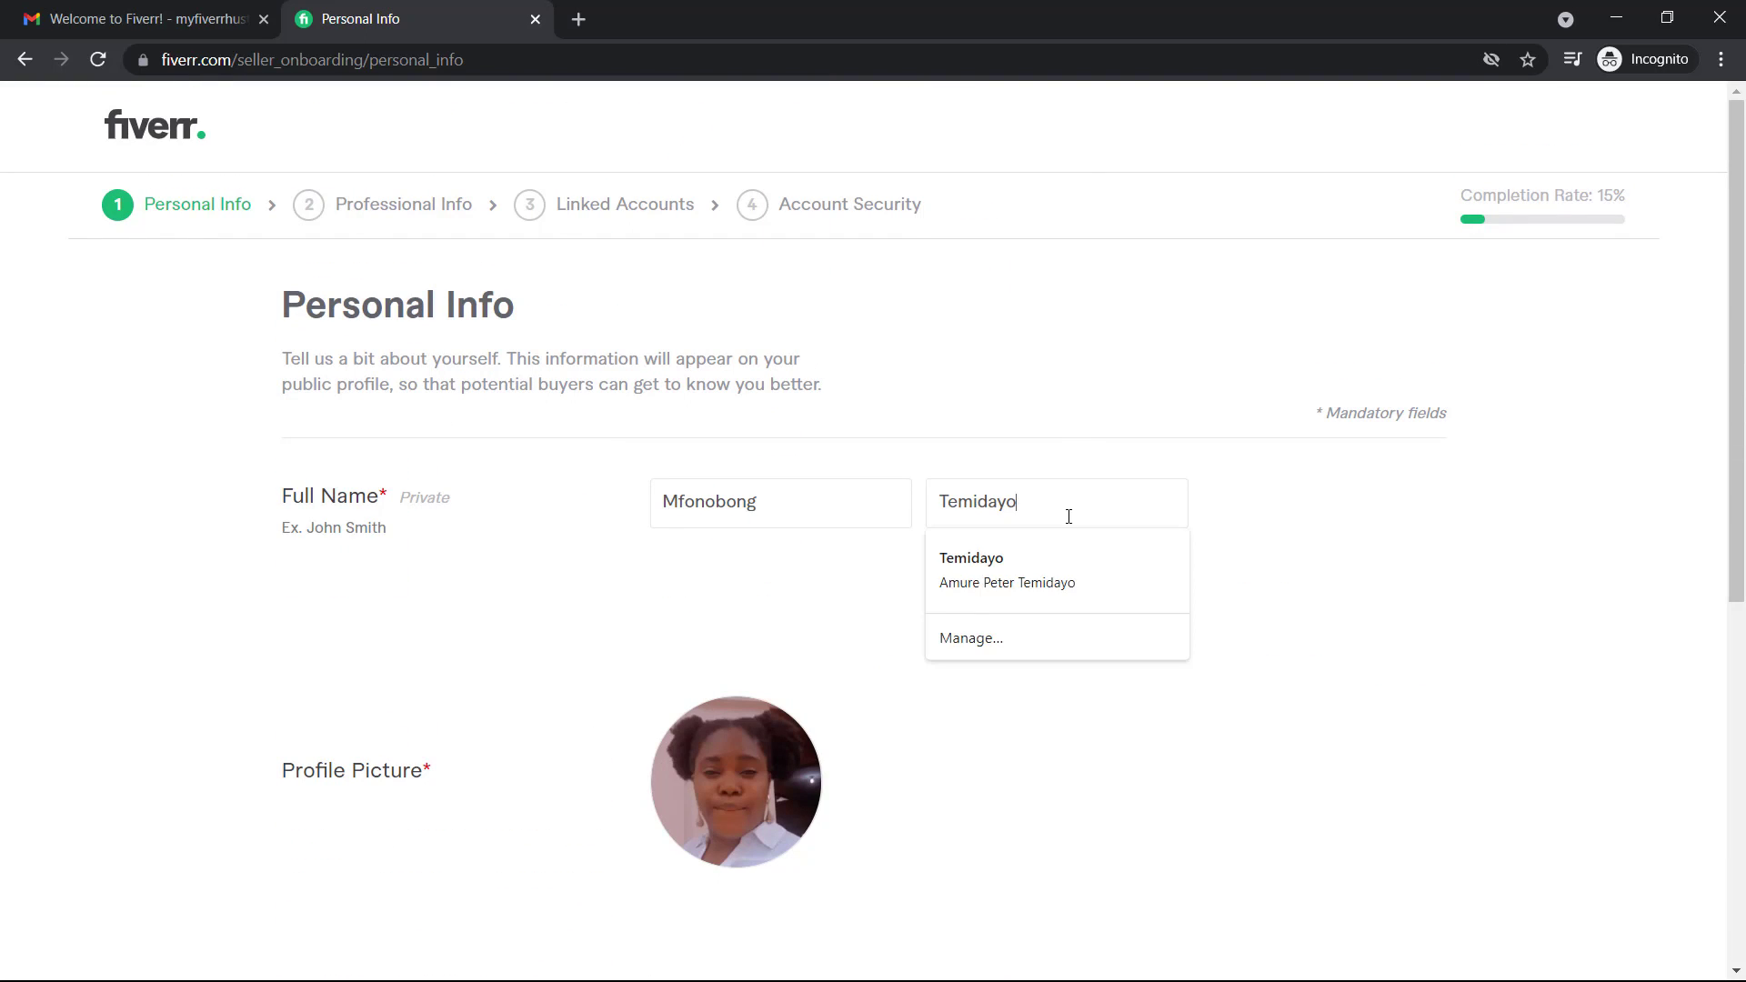
scroll(1369, 650, down, 3)
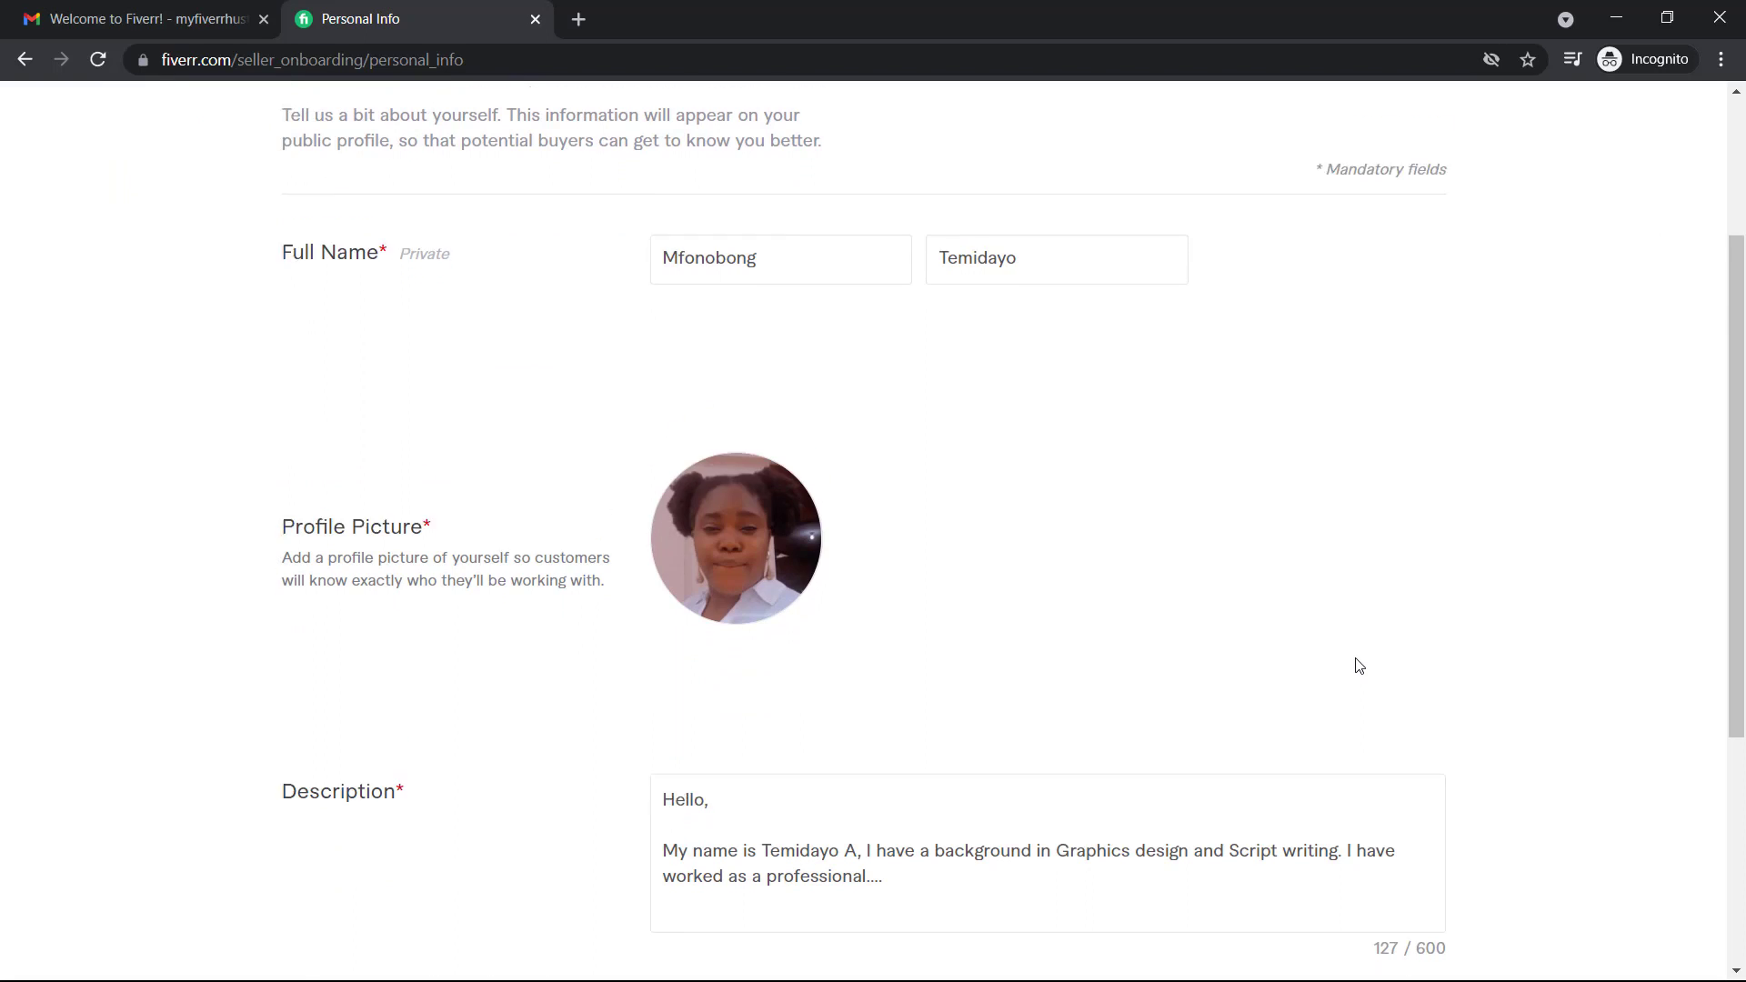
scroll(1359, 666, down, 4)
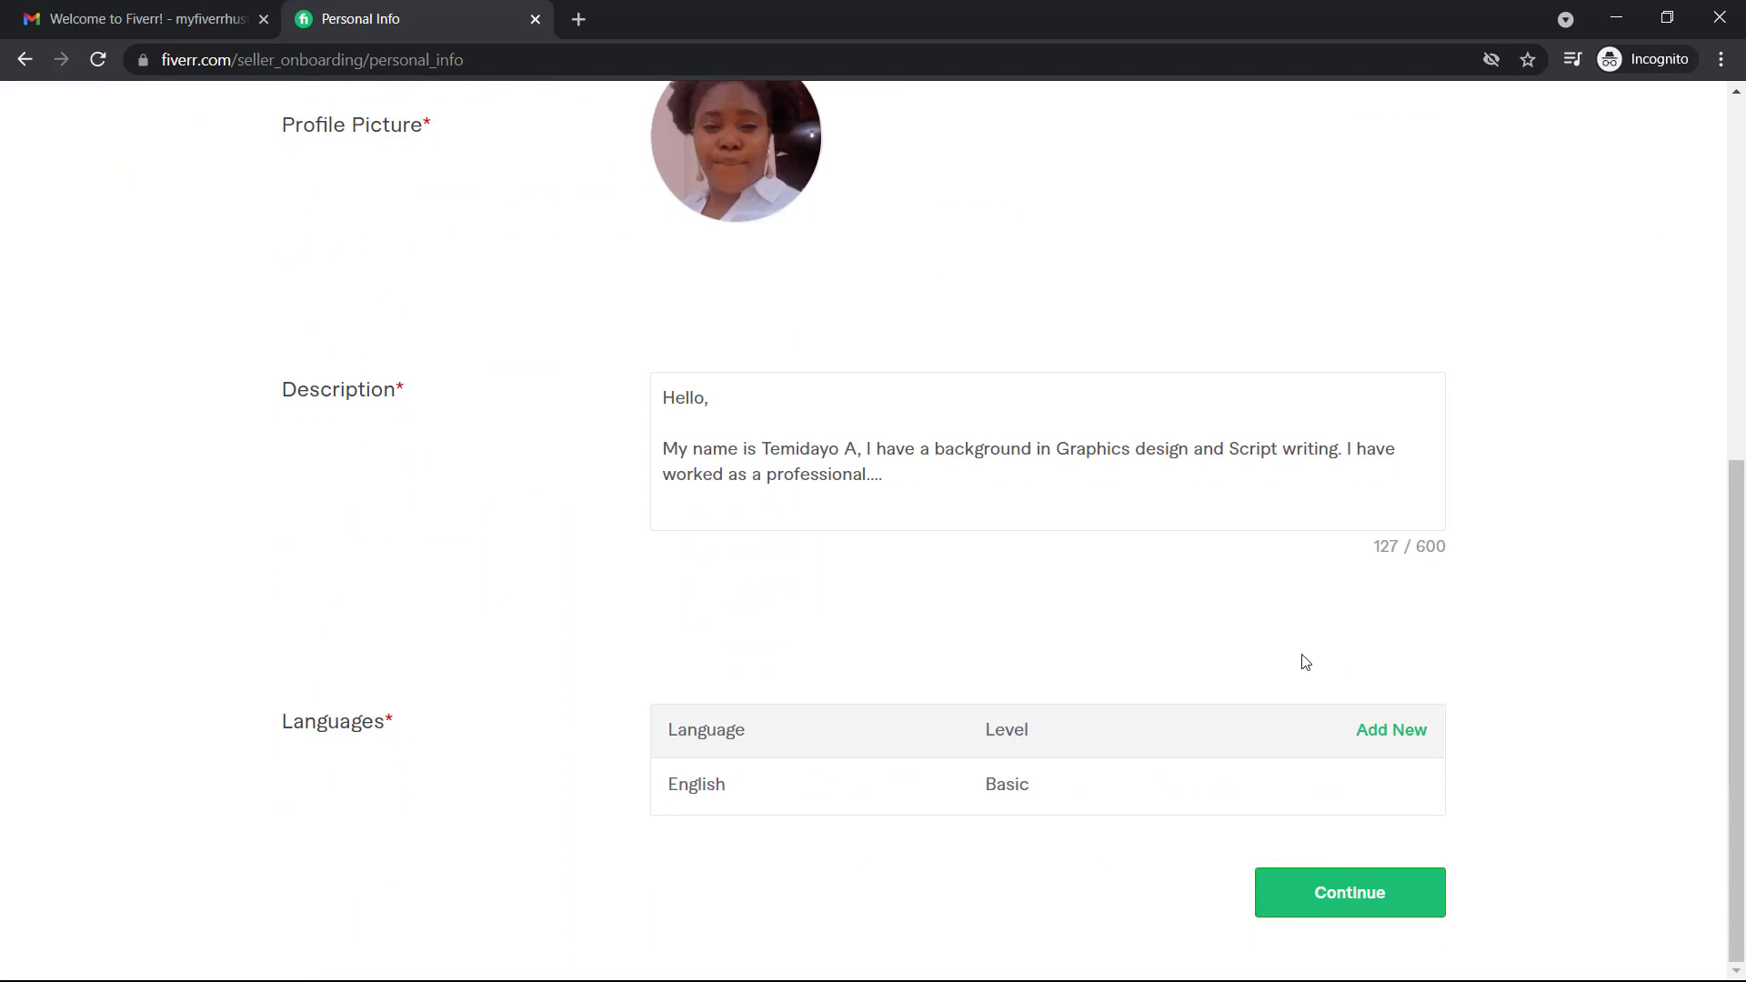
End the sentence with a period after 'professional' and retype the seller's first name in the description.
click(891, 488)
key(BackSpace)
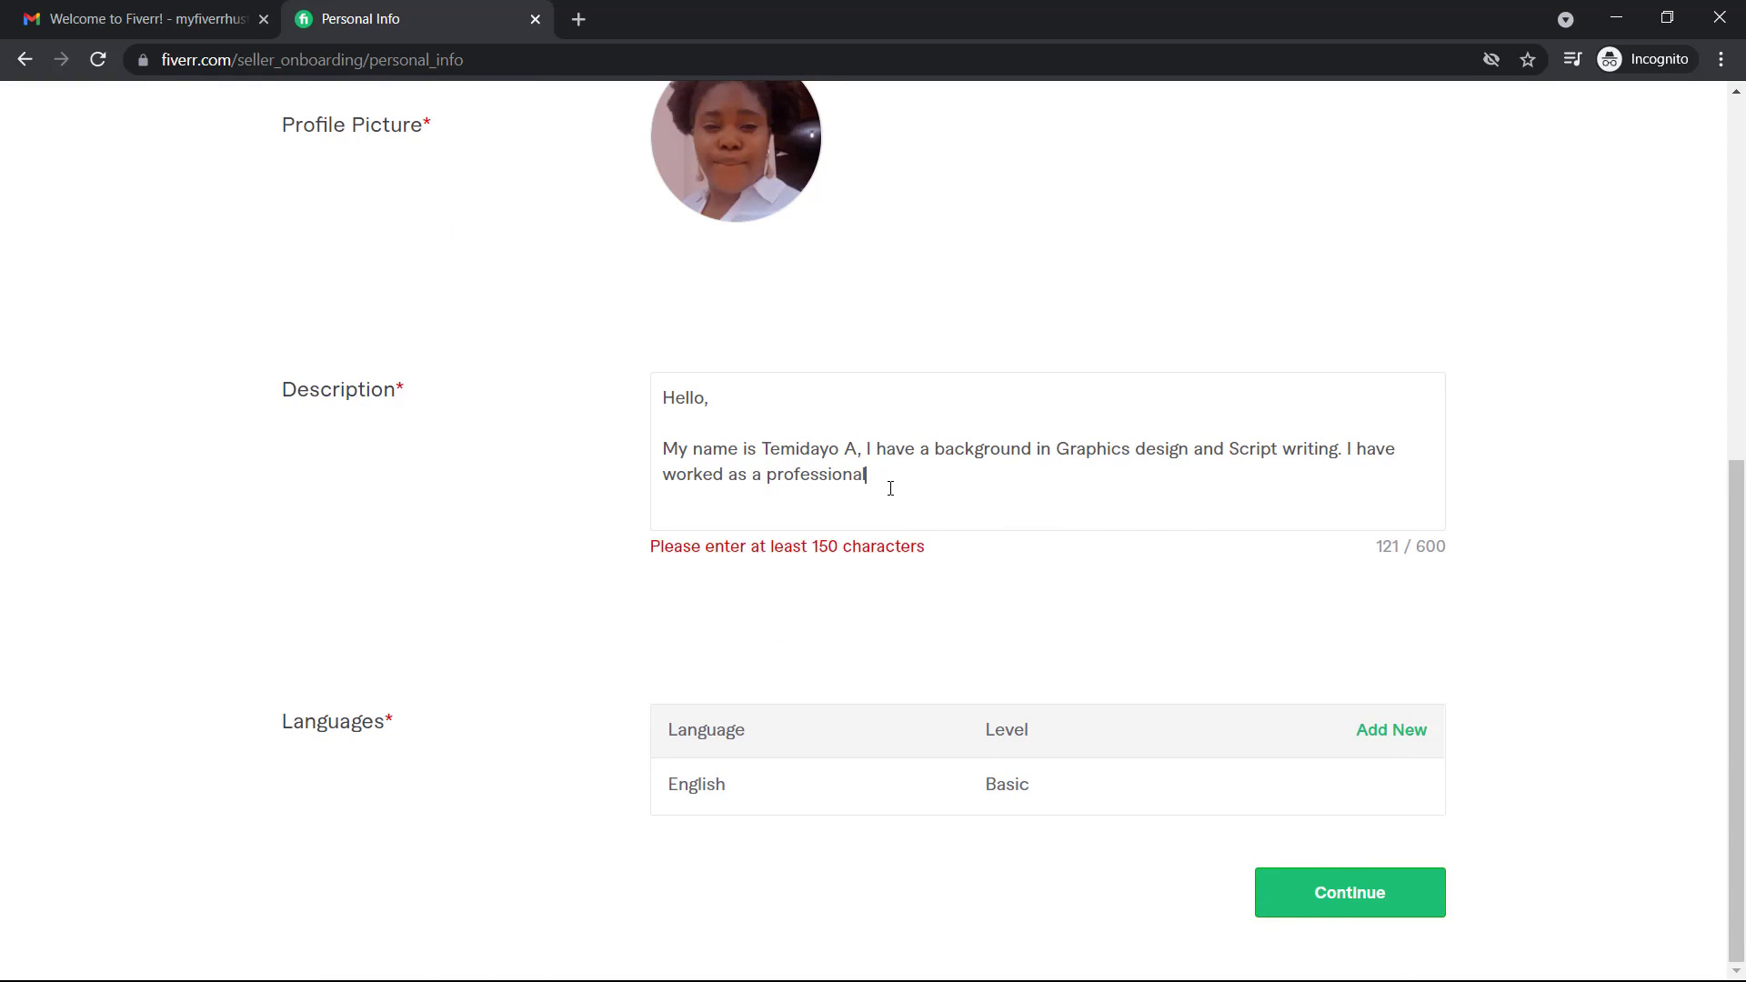
text(. I)
double_click(804, 449)
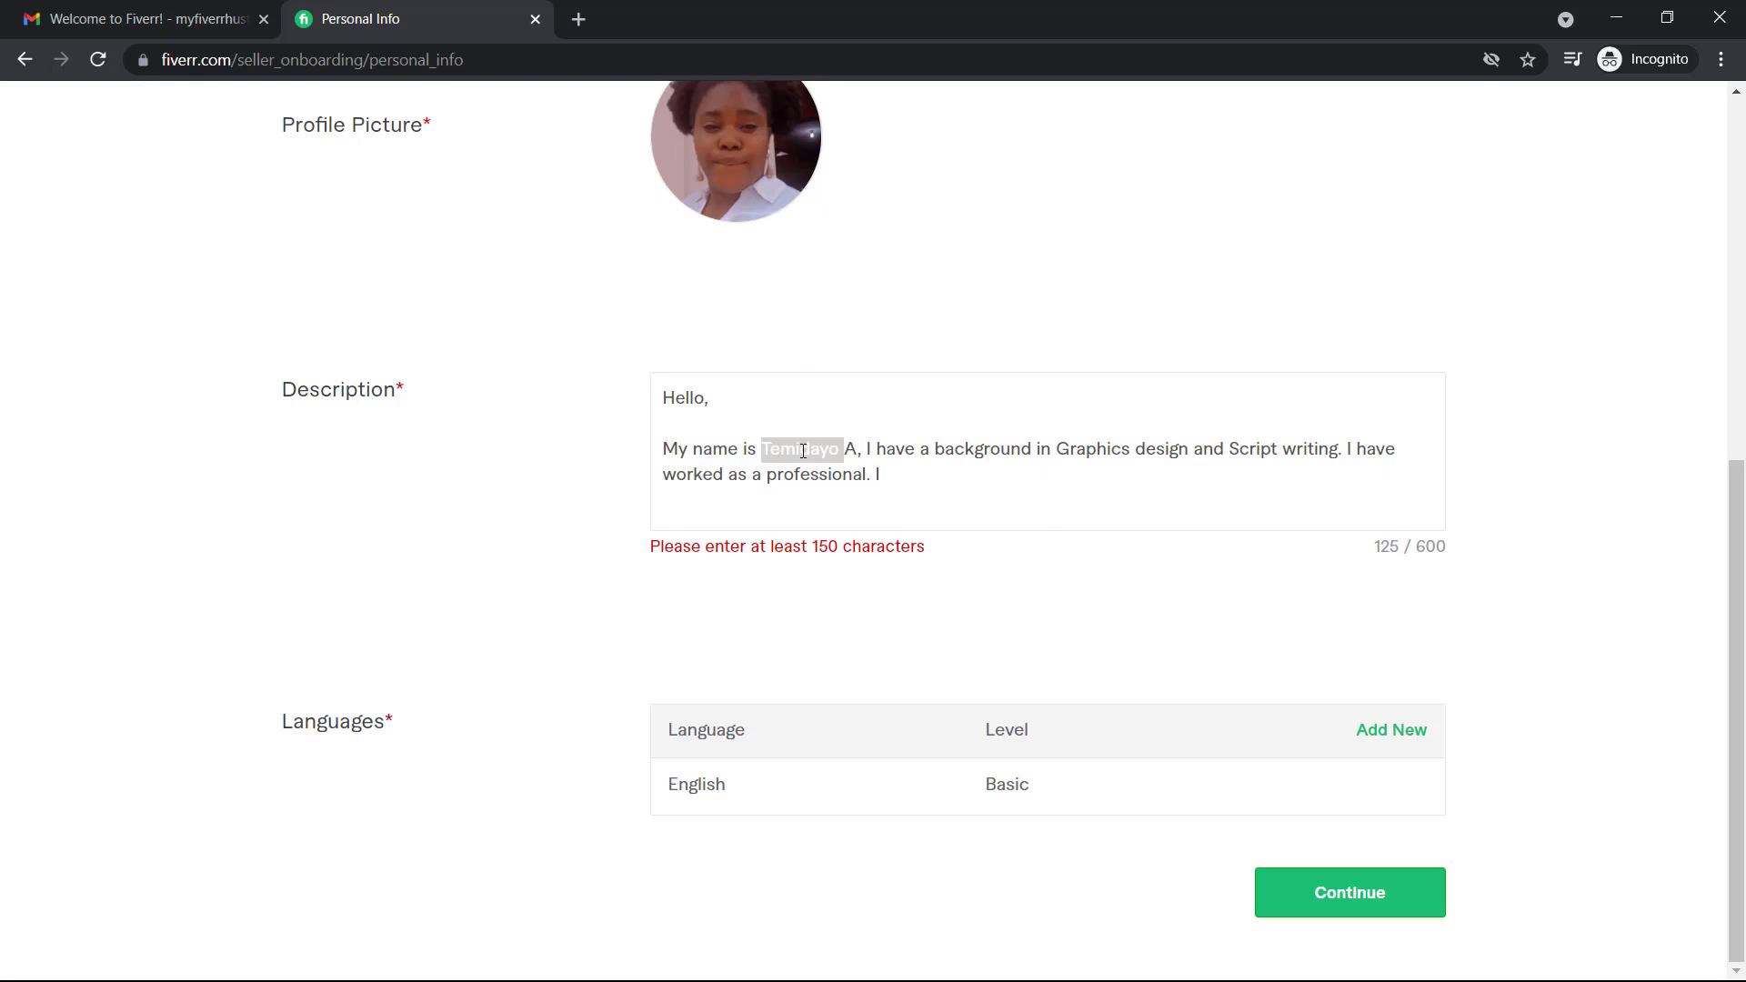
text(Mfonoo)
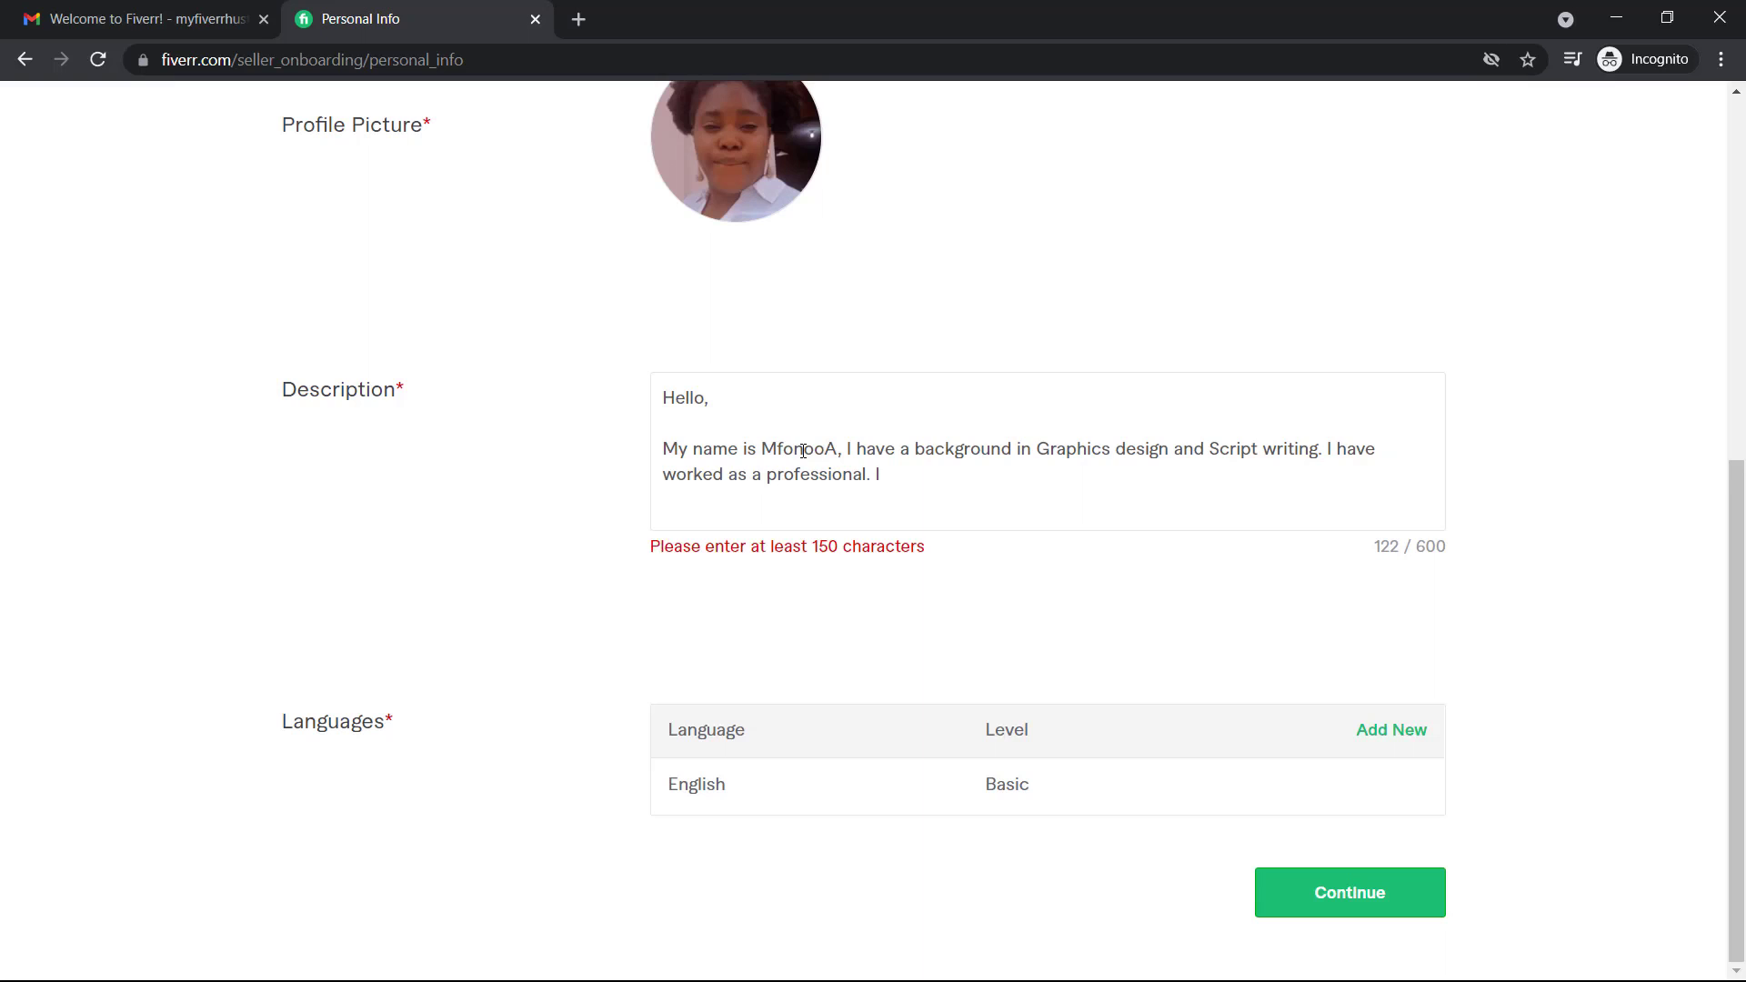
key(BackSpace)
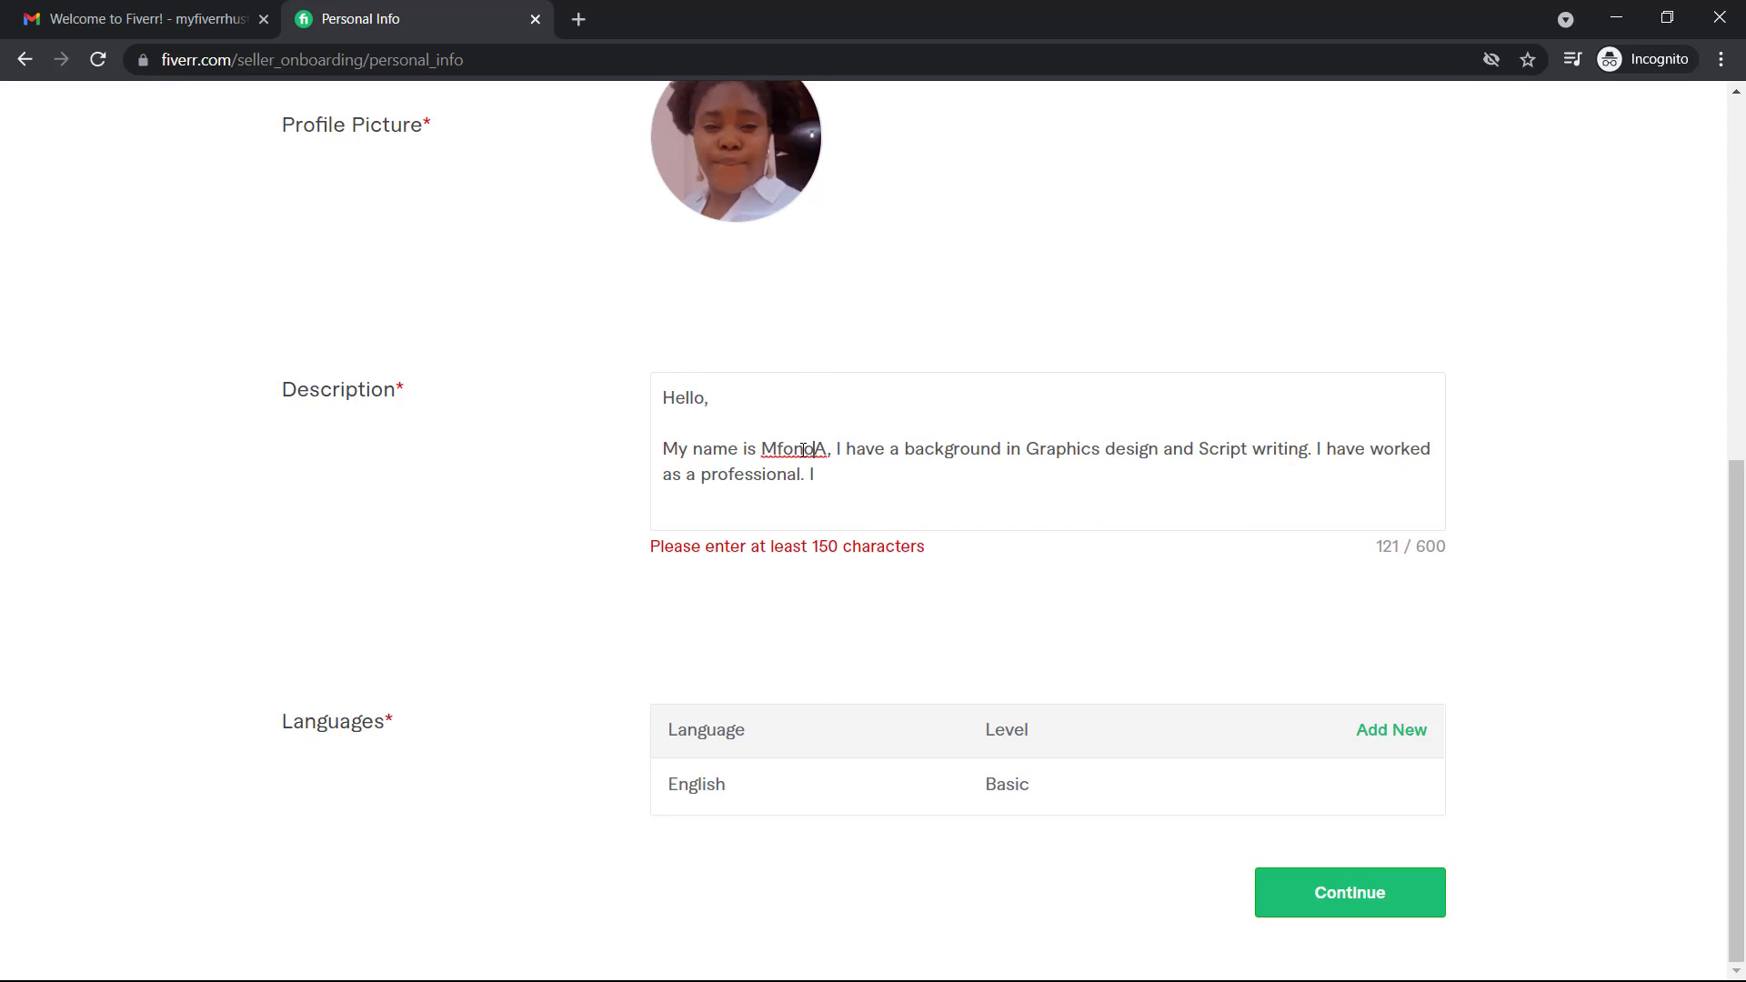
drag(887, 496, 647, 445)
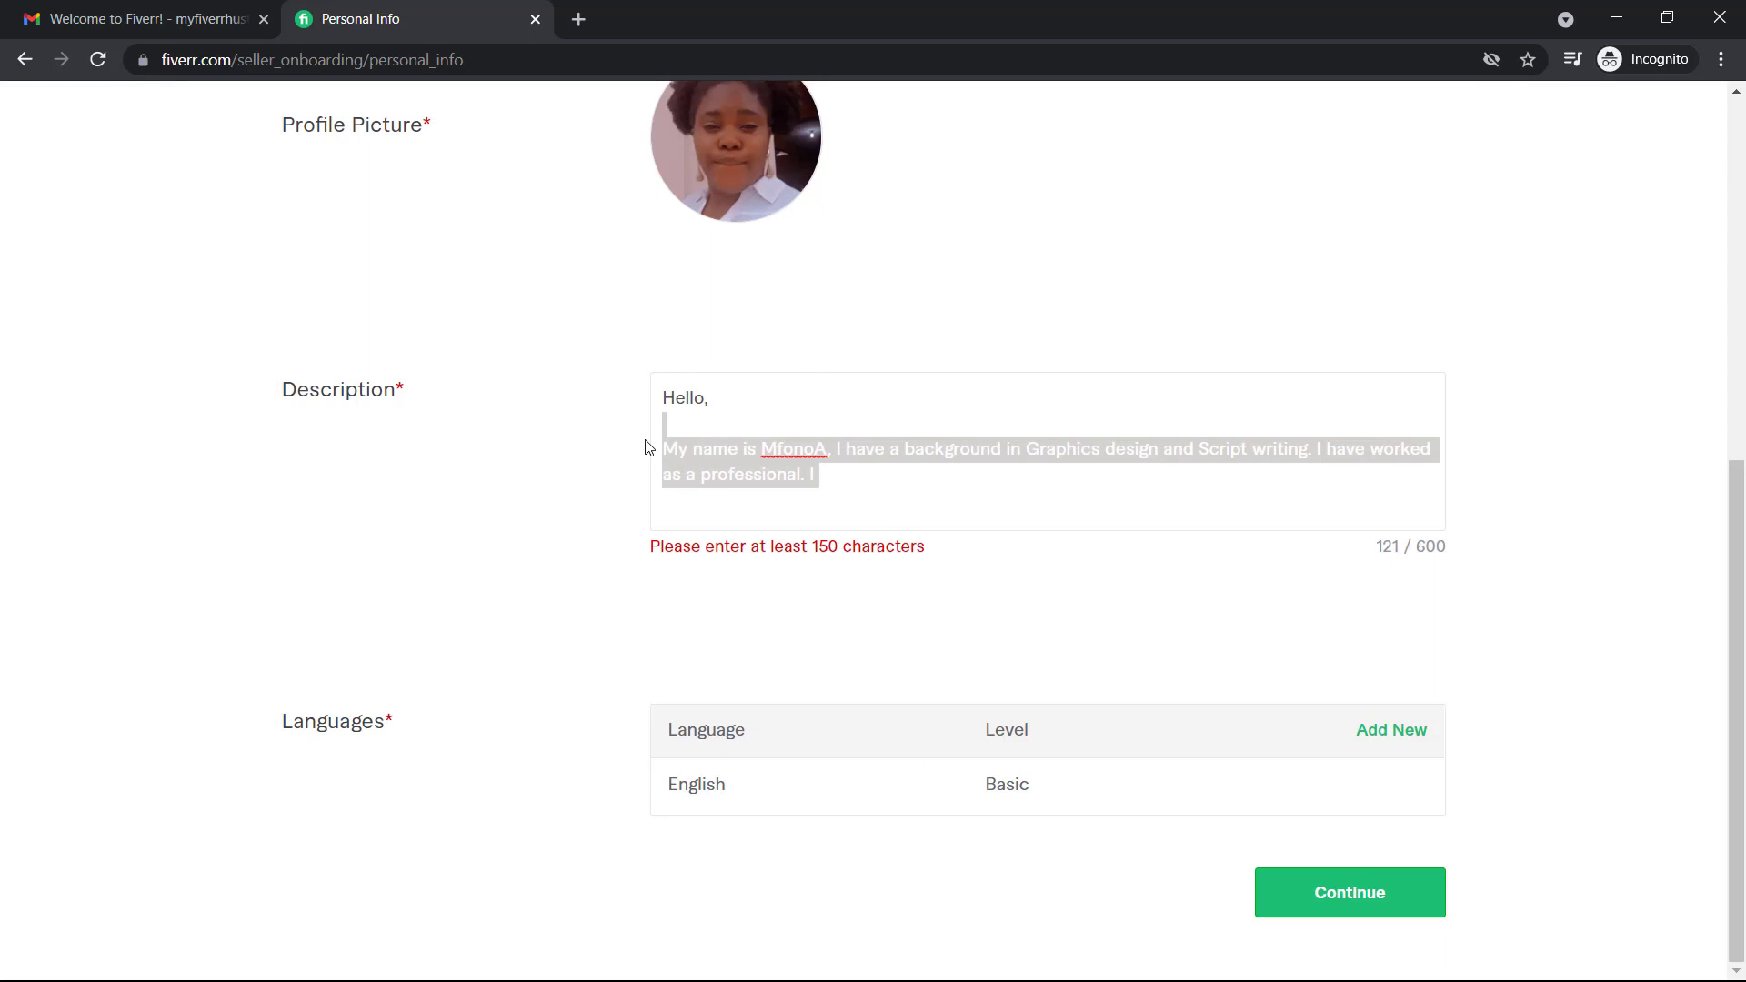
Replace the second paragraph with a bio giving the seller's name and 5 years of content writing.
text(M)
key(BackSpace)
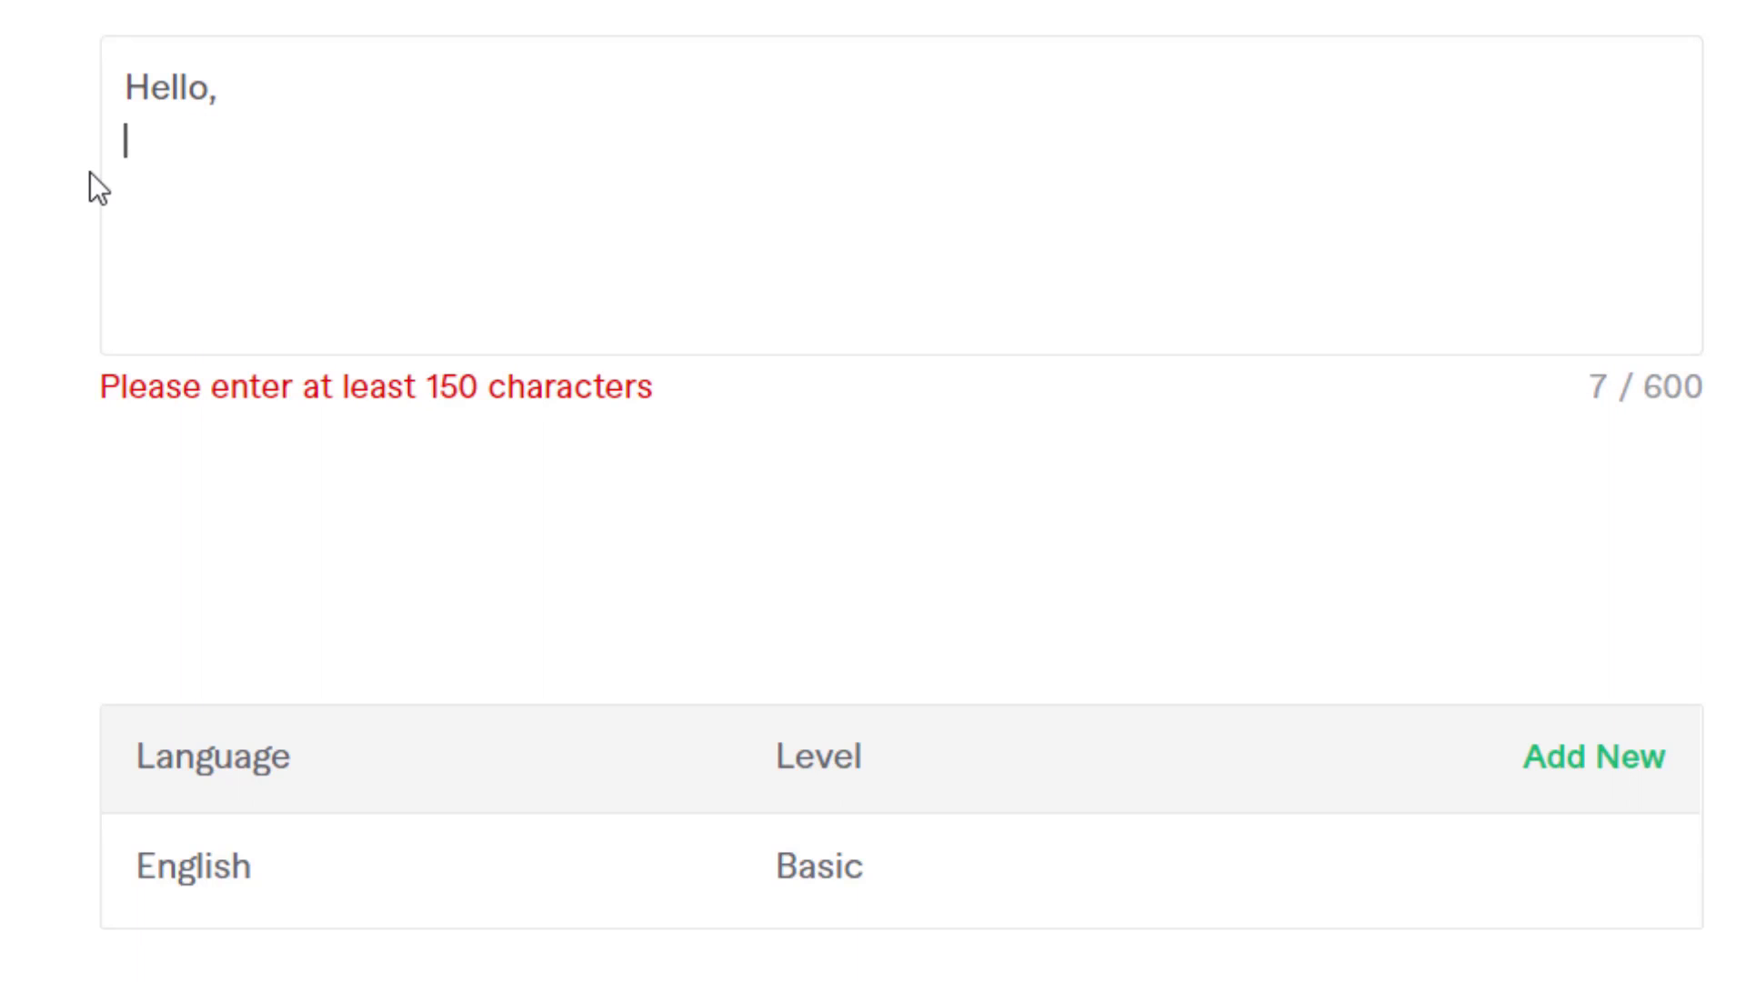
key(Return)
text(My name is T)
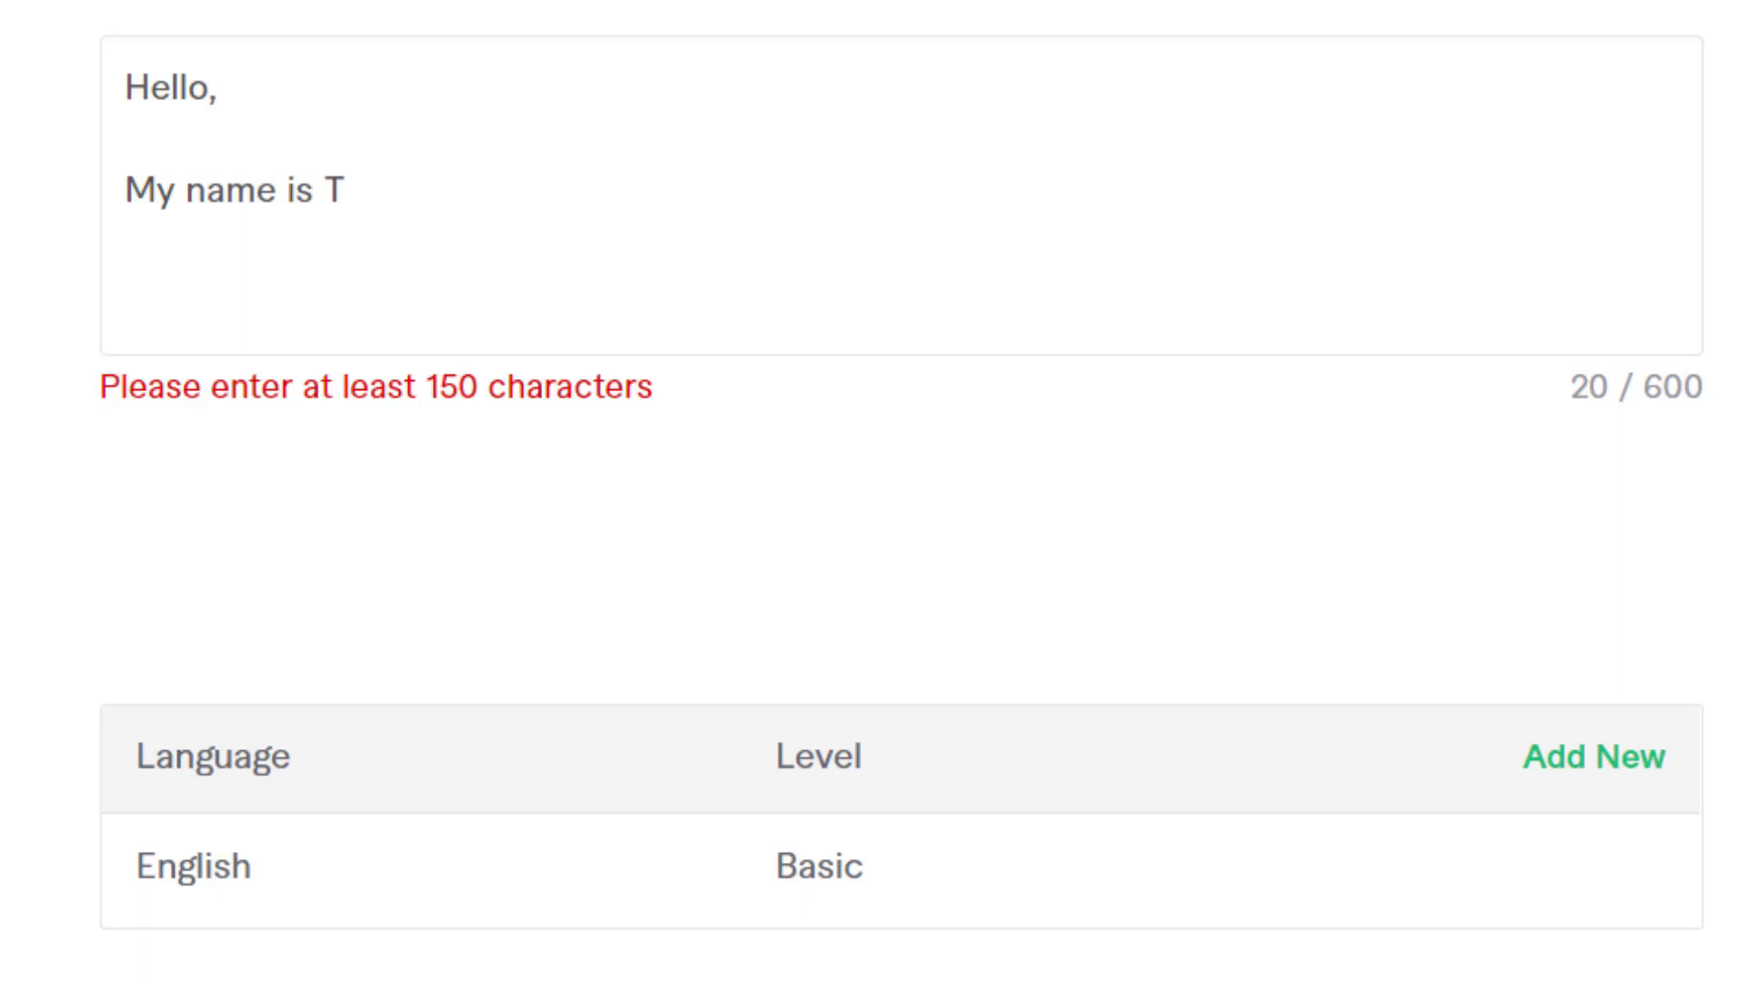
key(BackSpace)
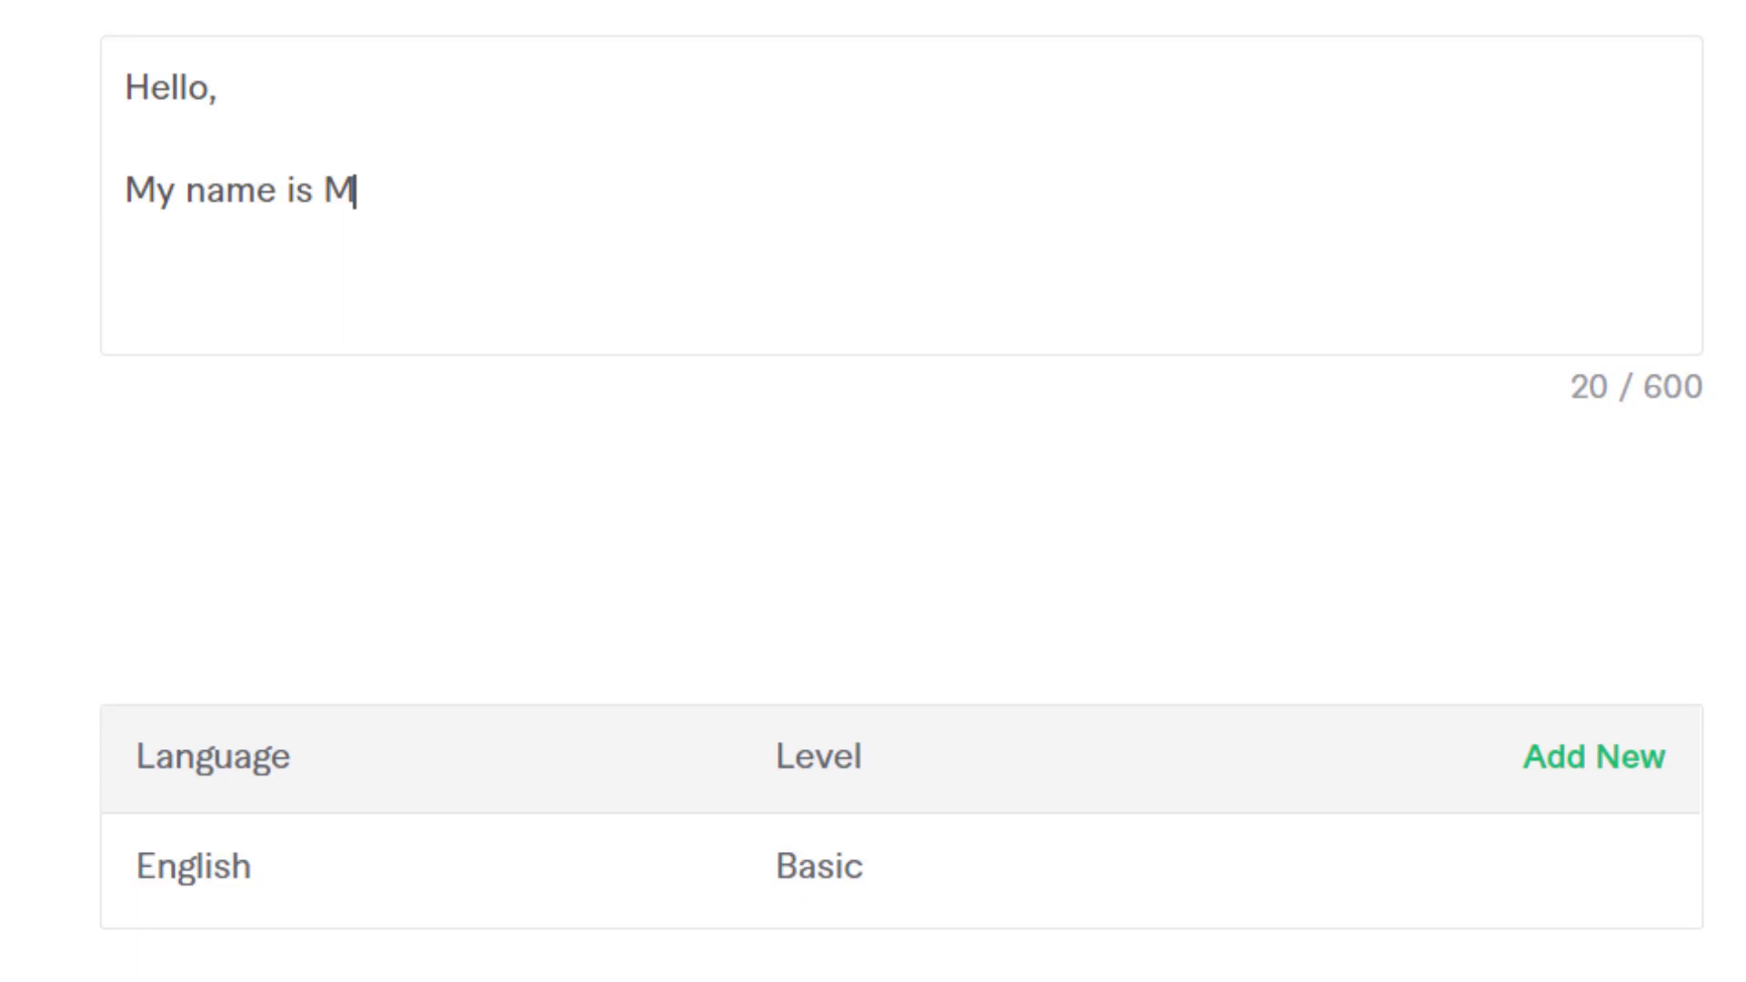
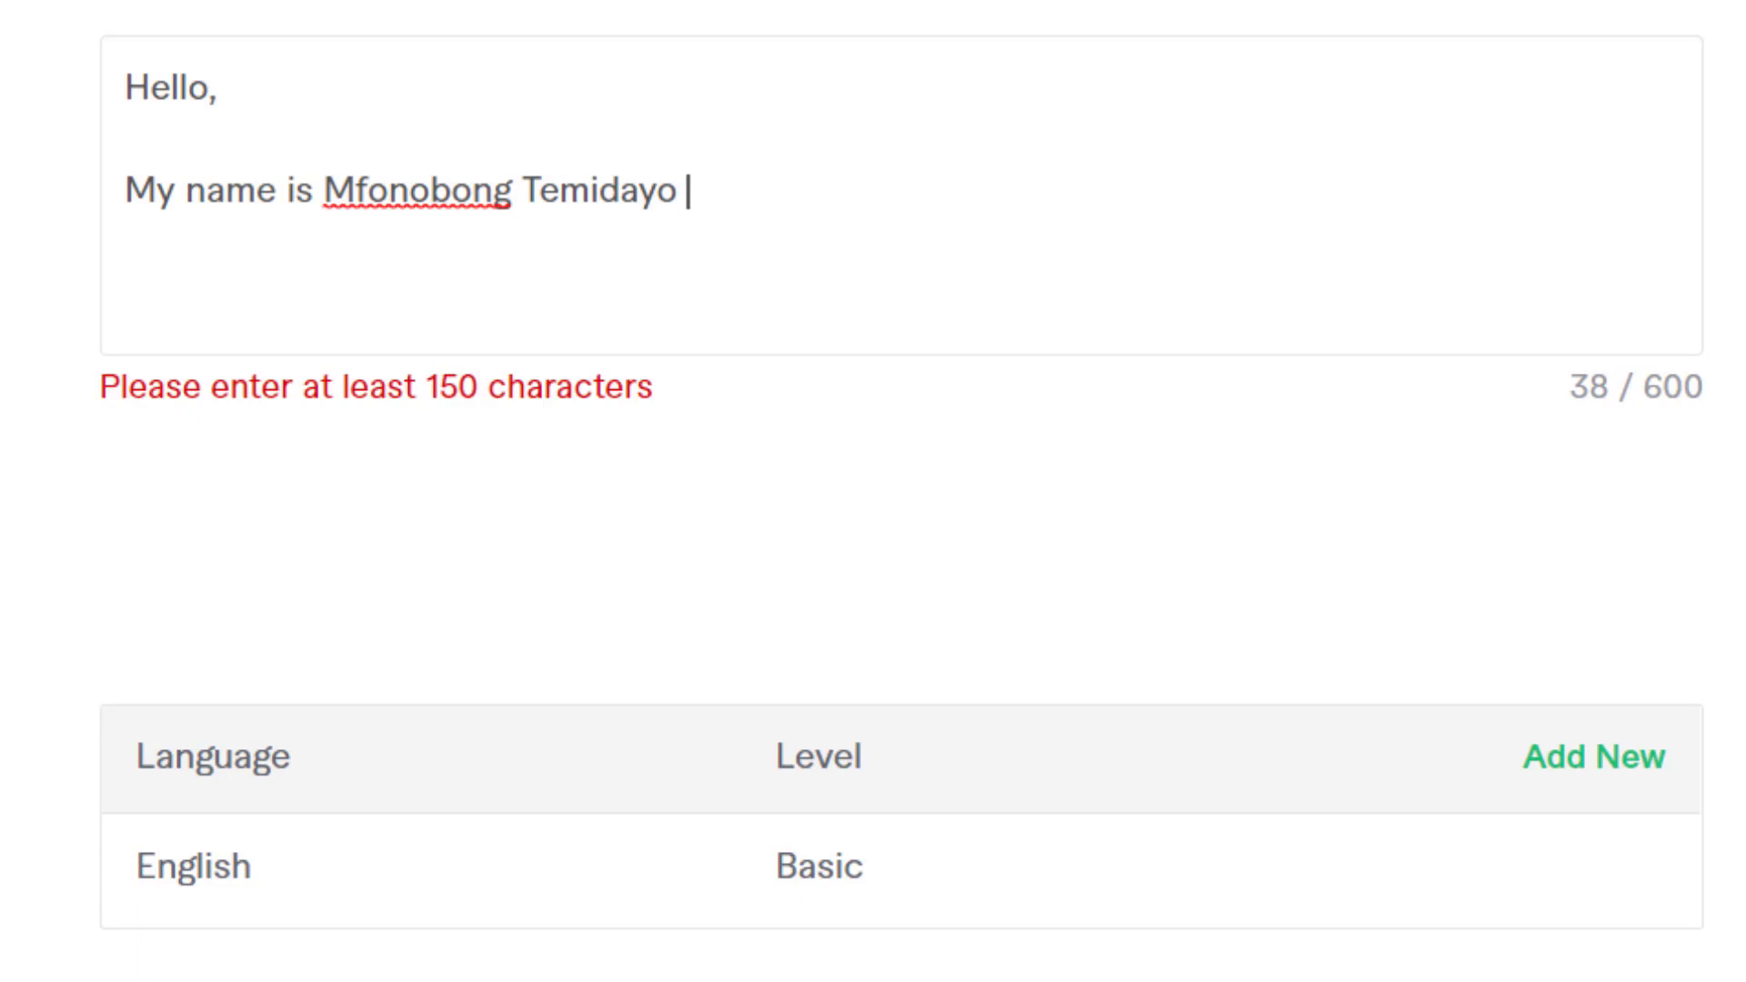
text(my back)
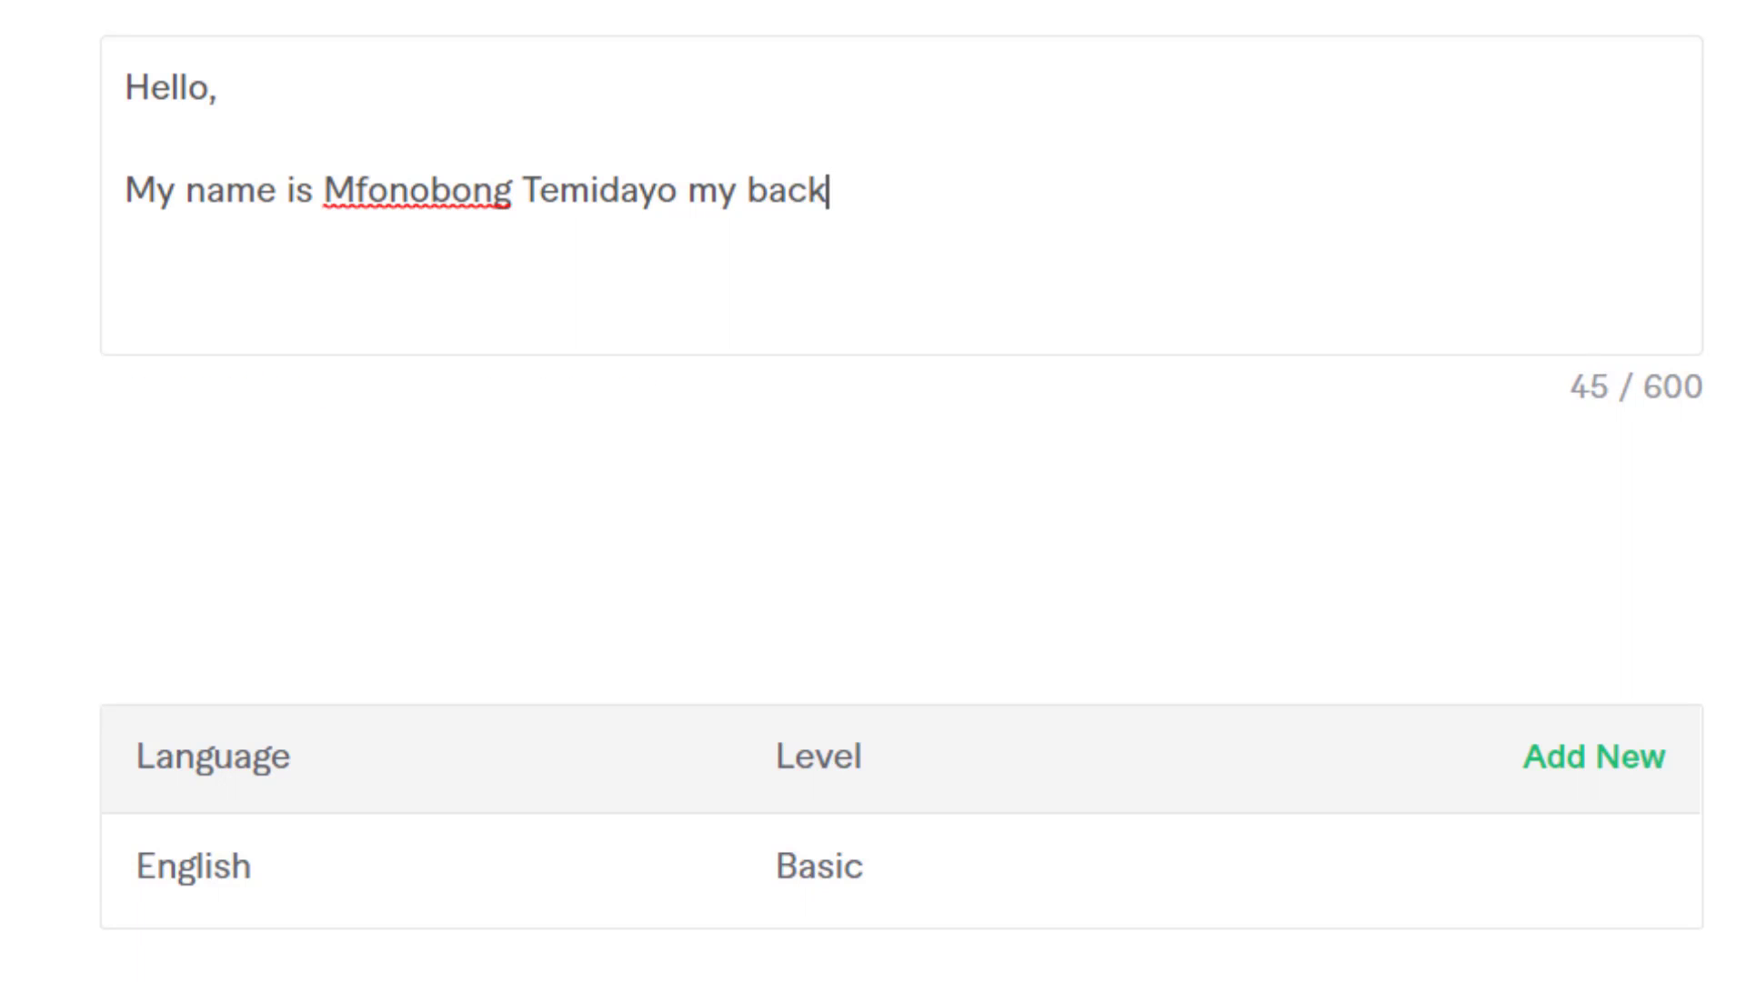
text(ground )
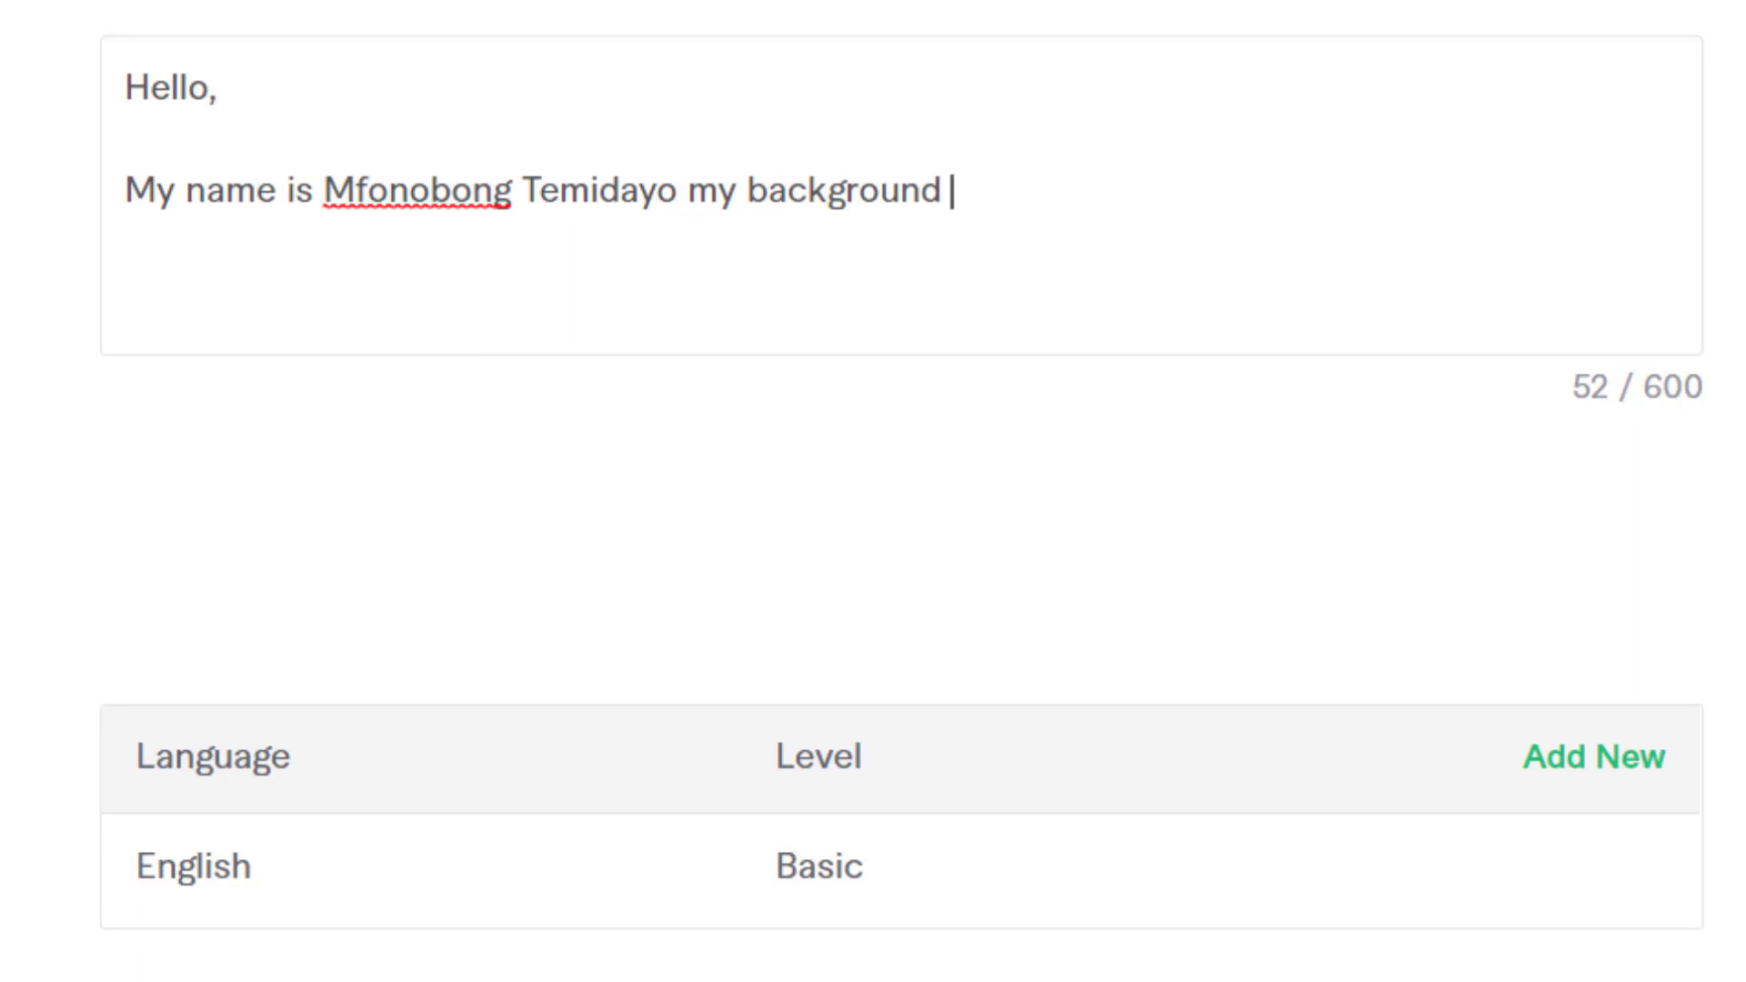
text(is )
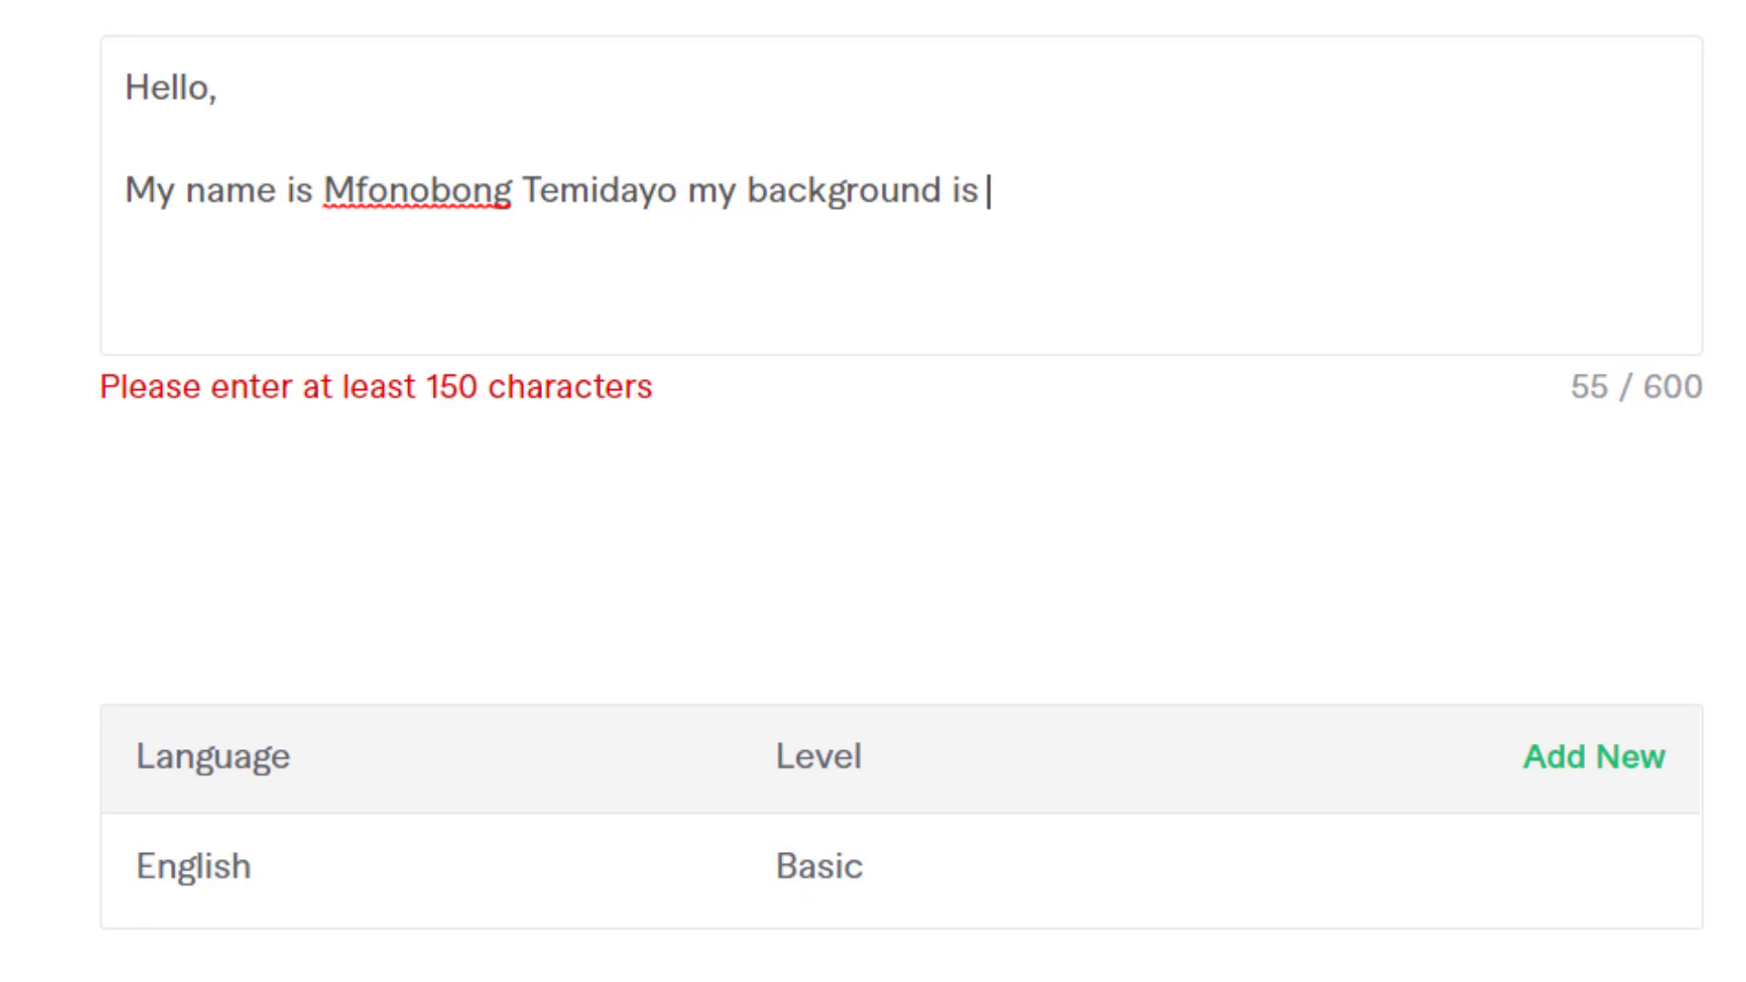
text(in content w)
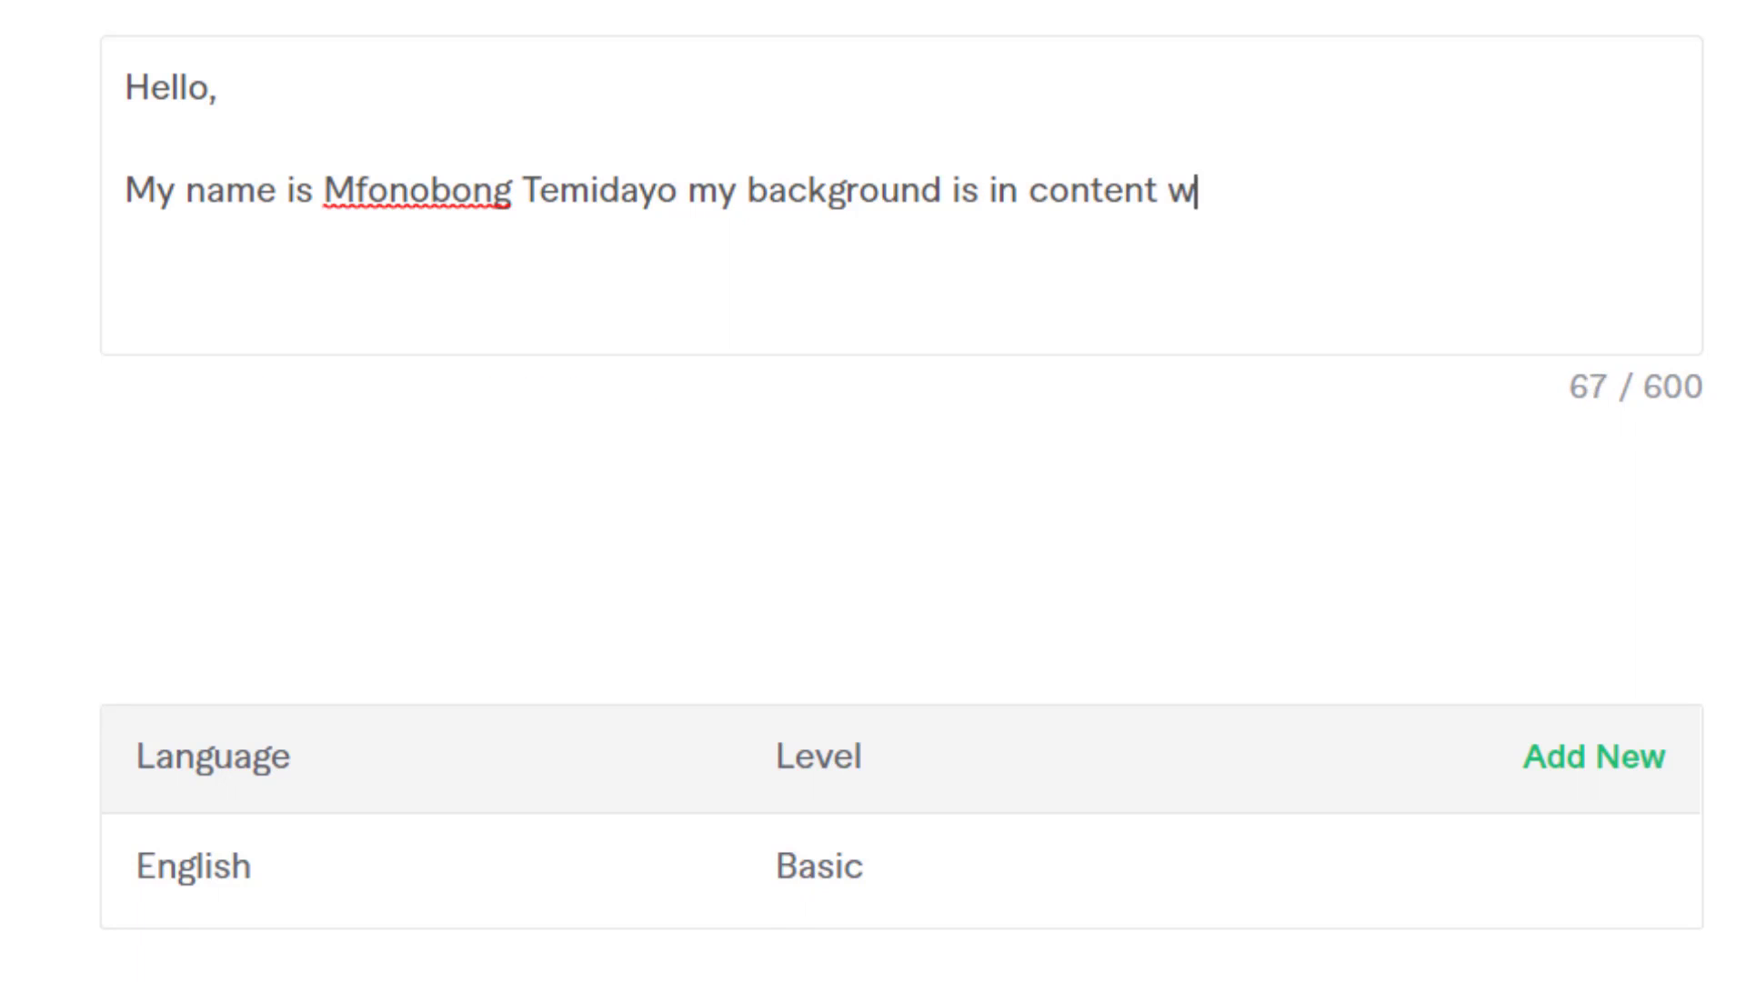
text(riting and )
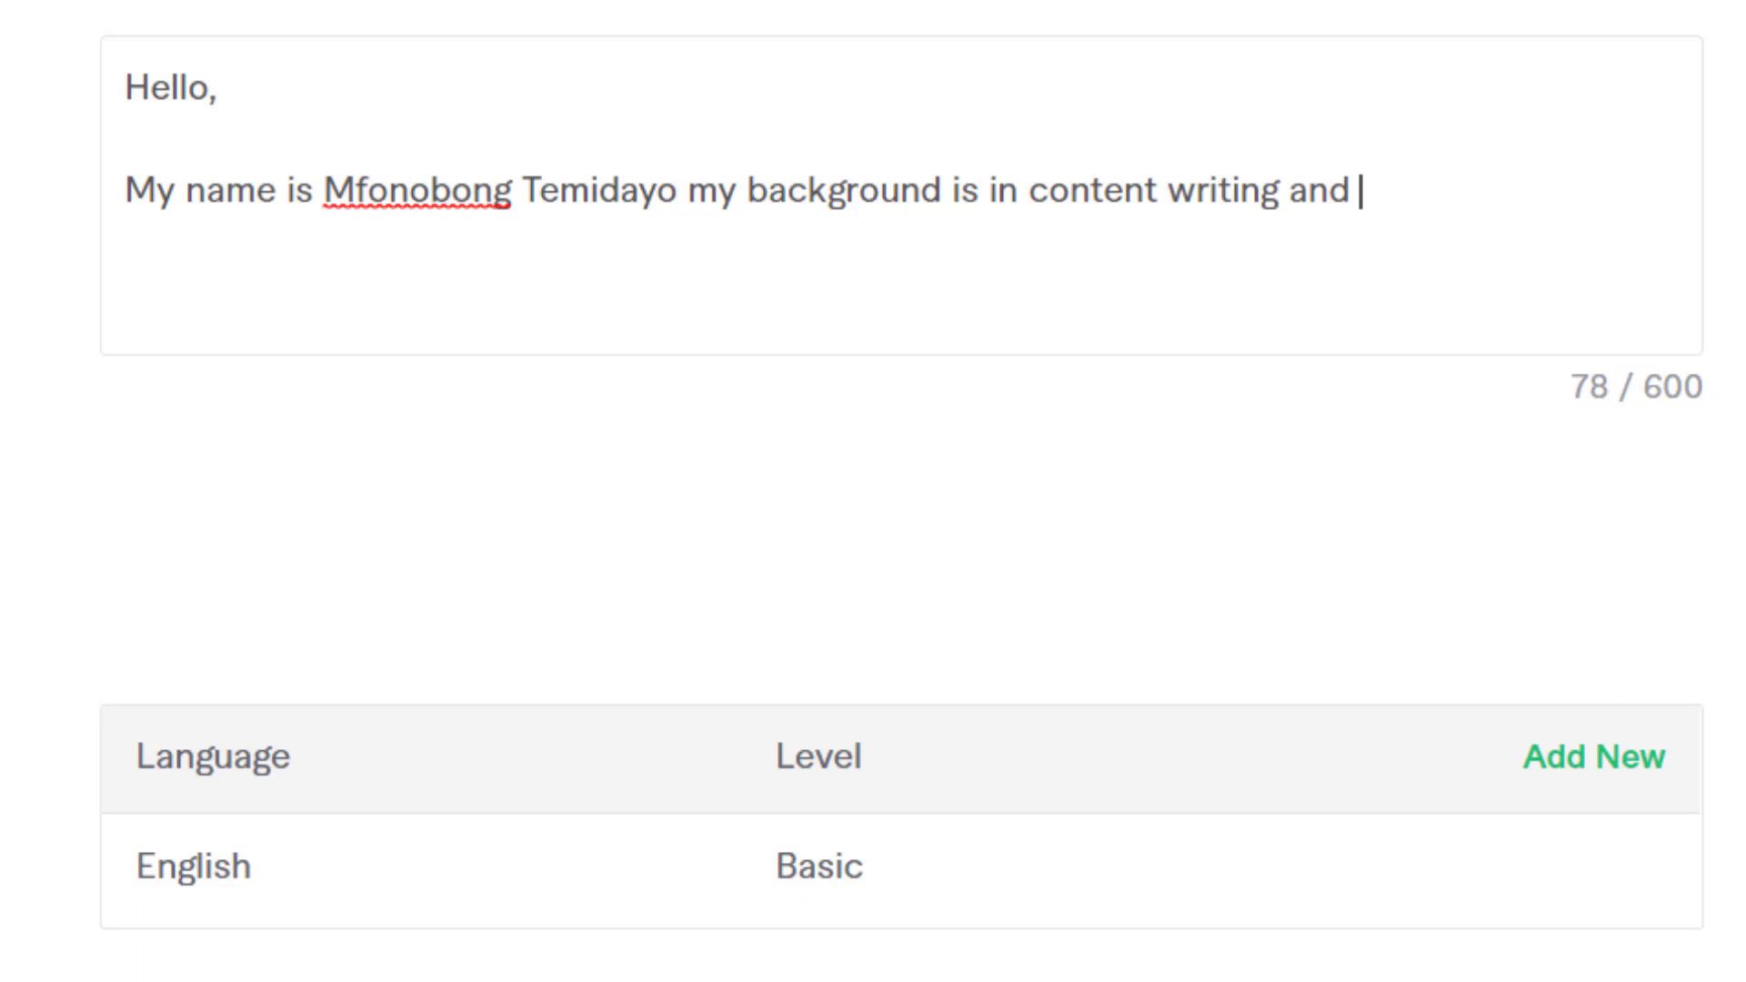
text(I have being w)
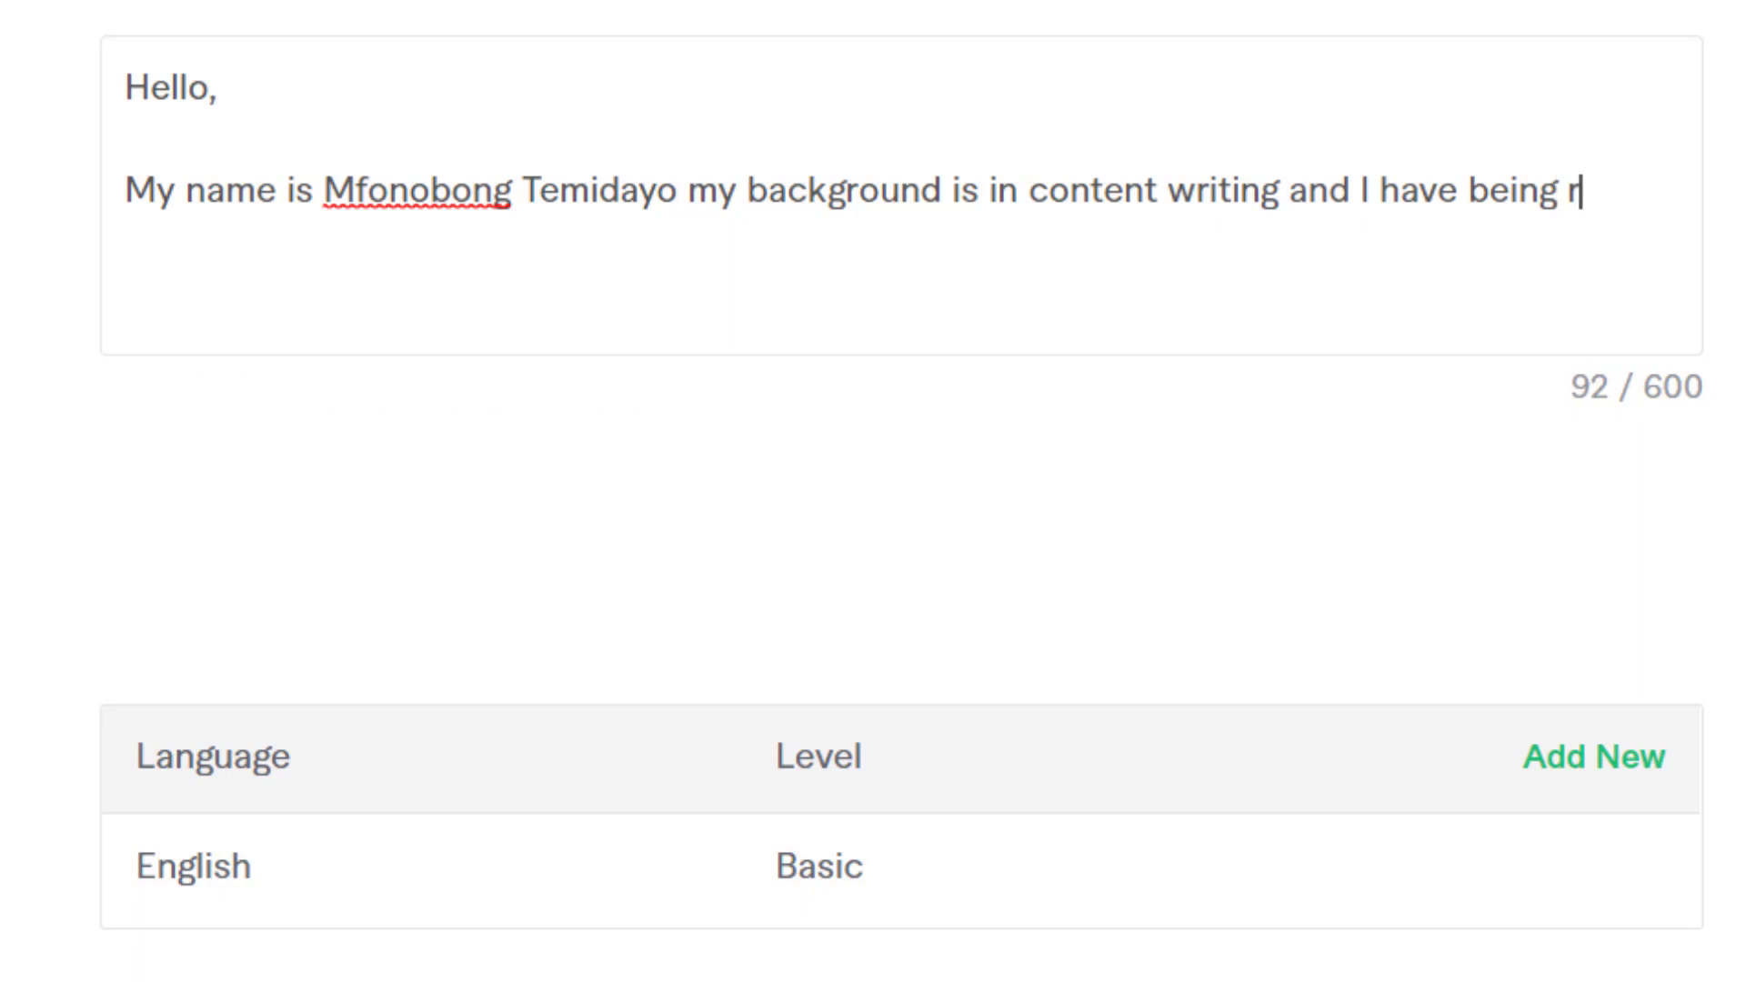
text(riting for )
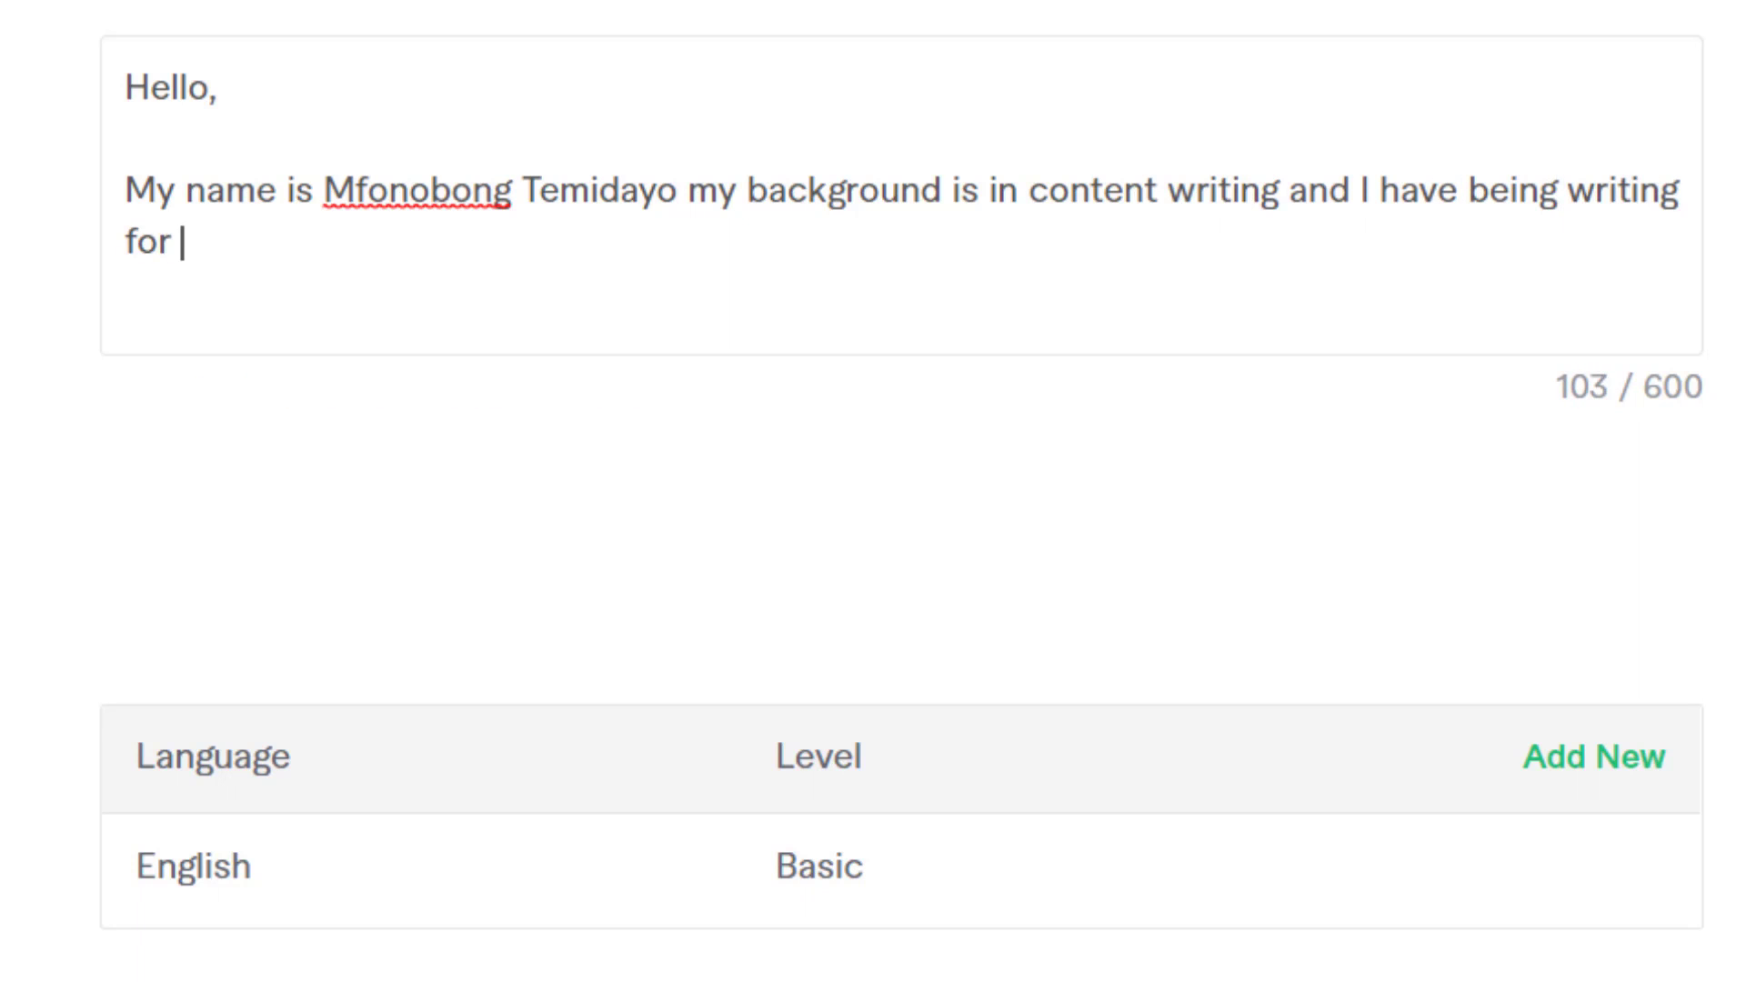
text(websites)
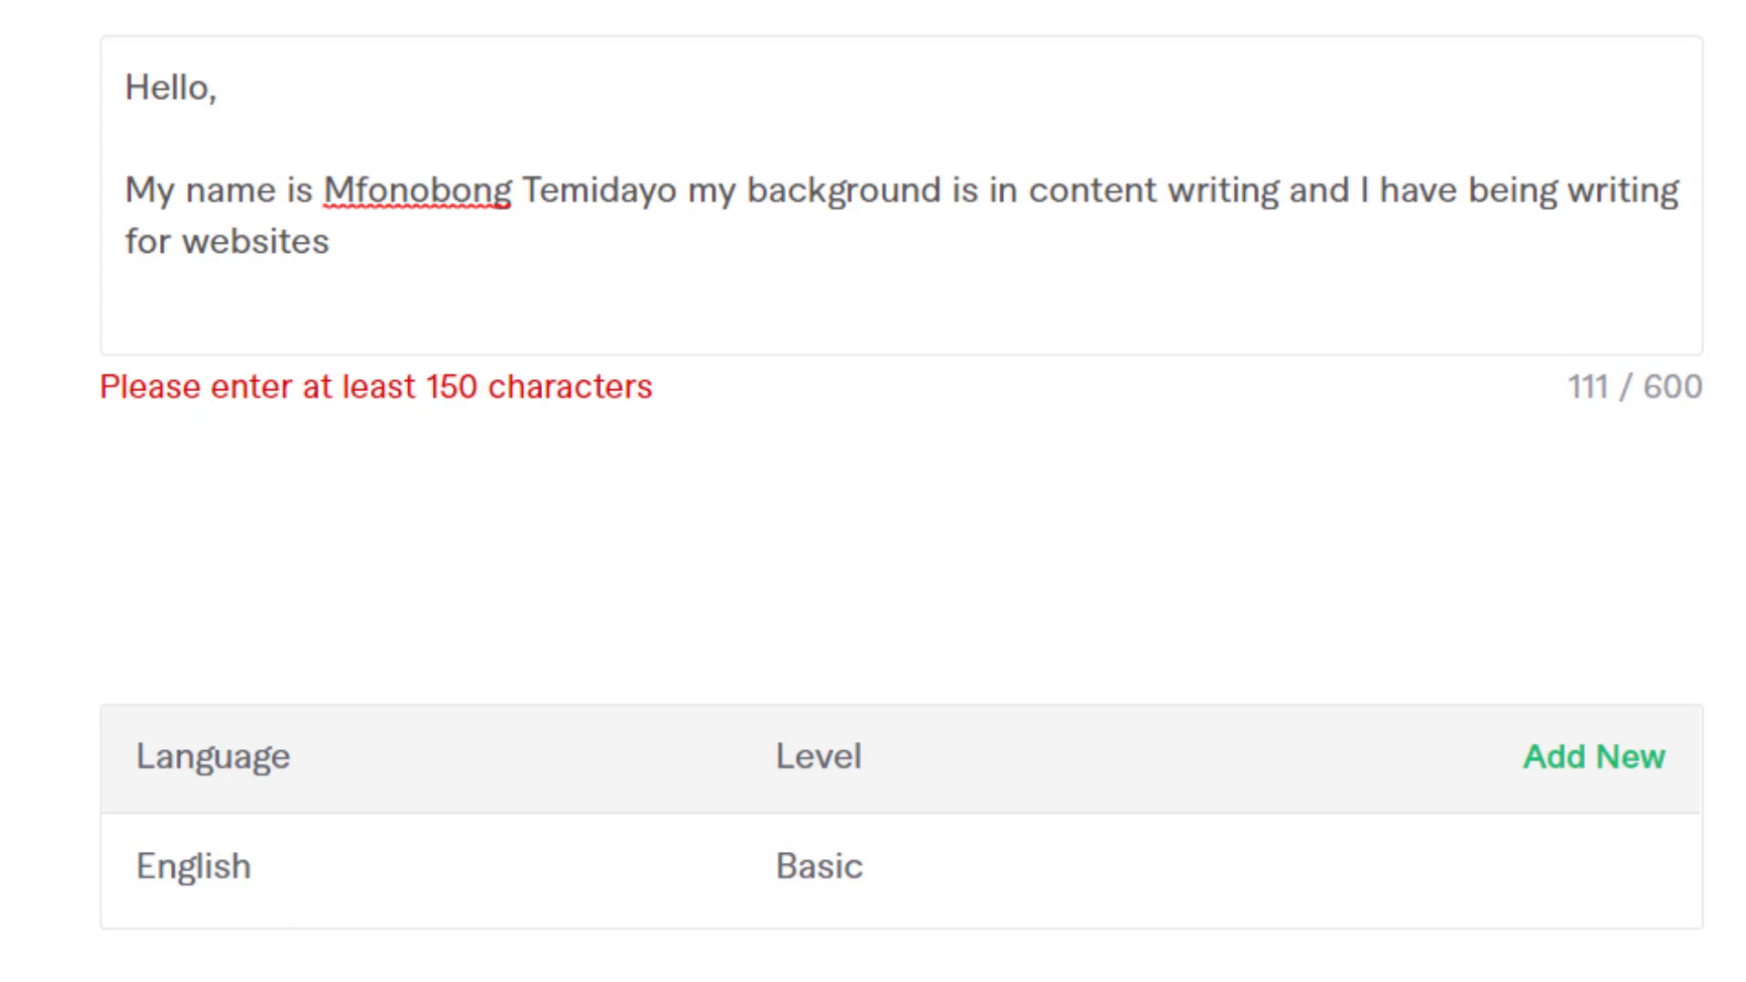
text( and c)
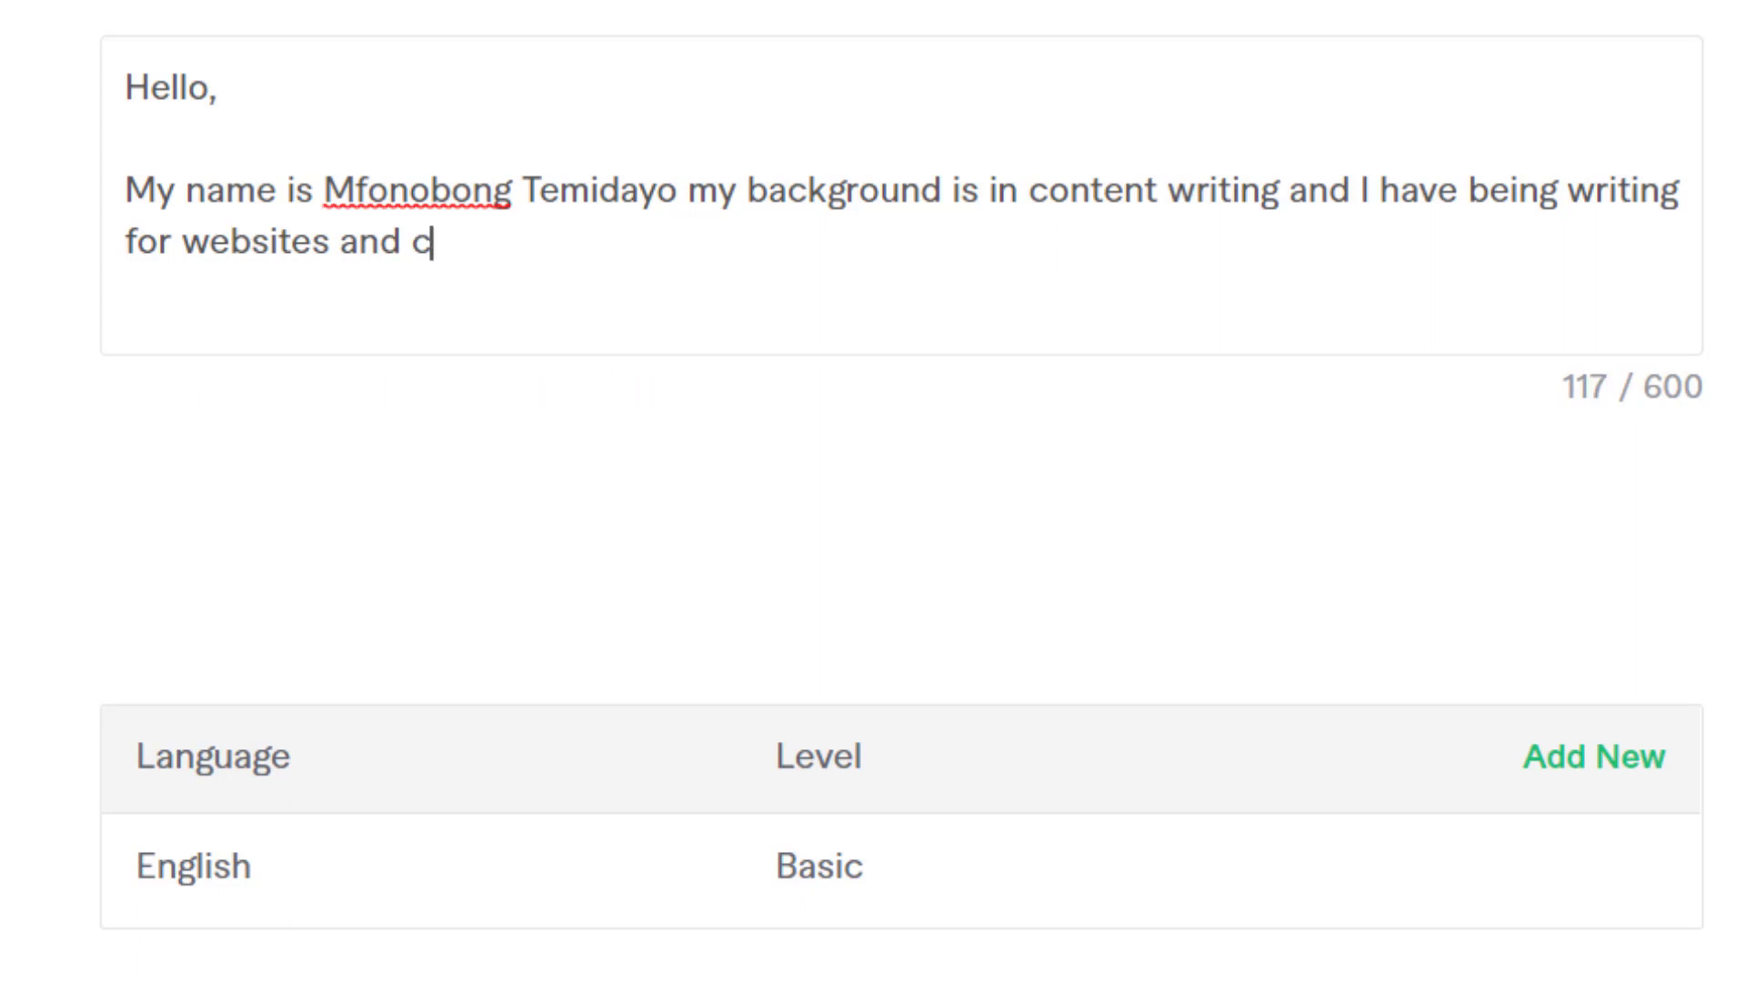
text(lients in dif)
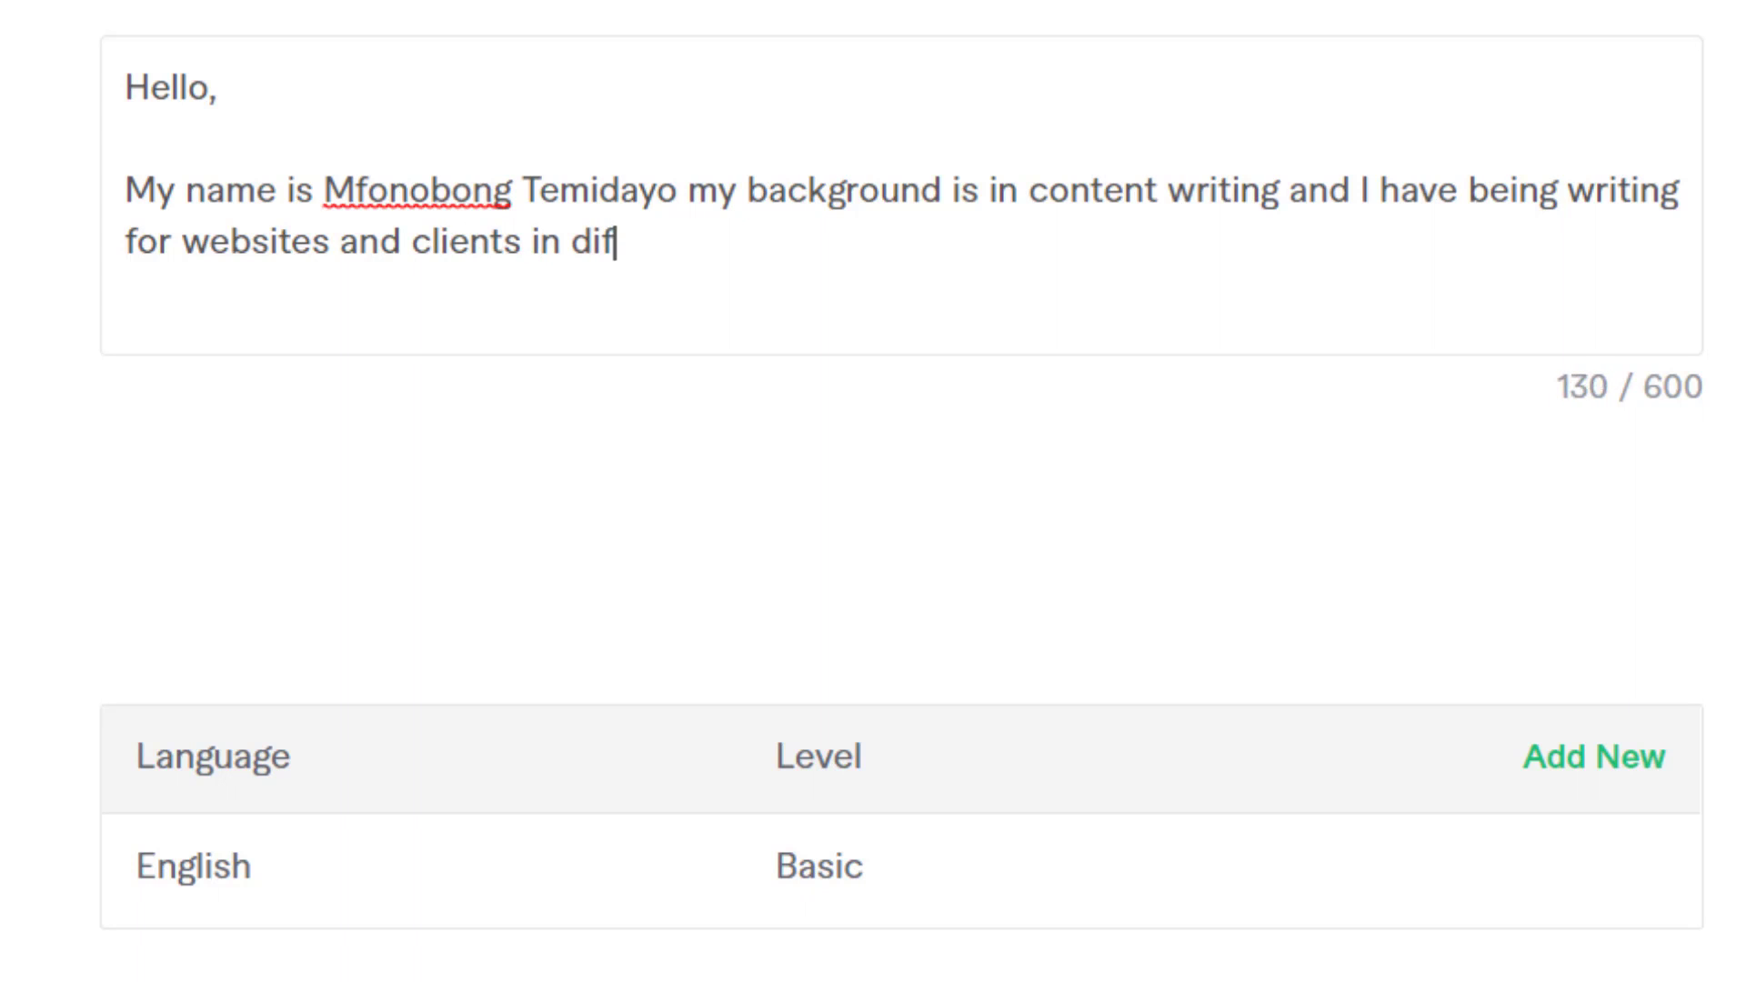
text(ferent country)
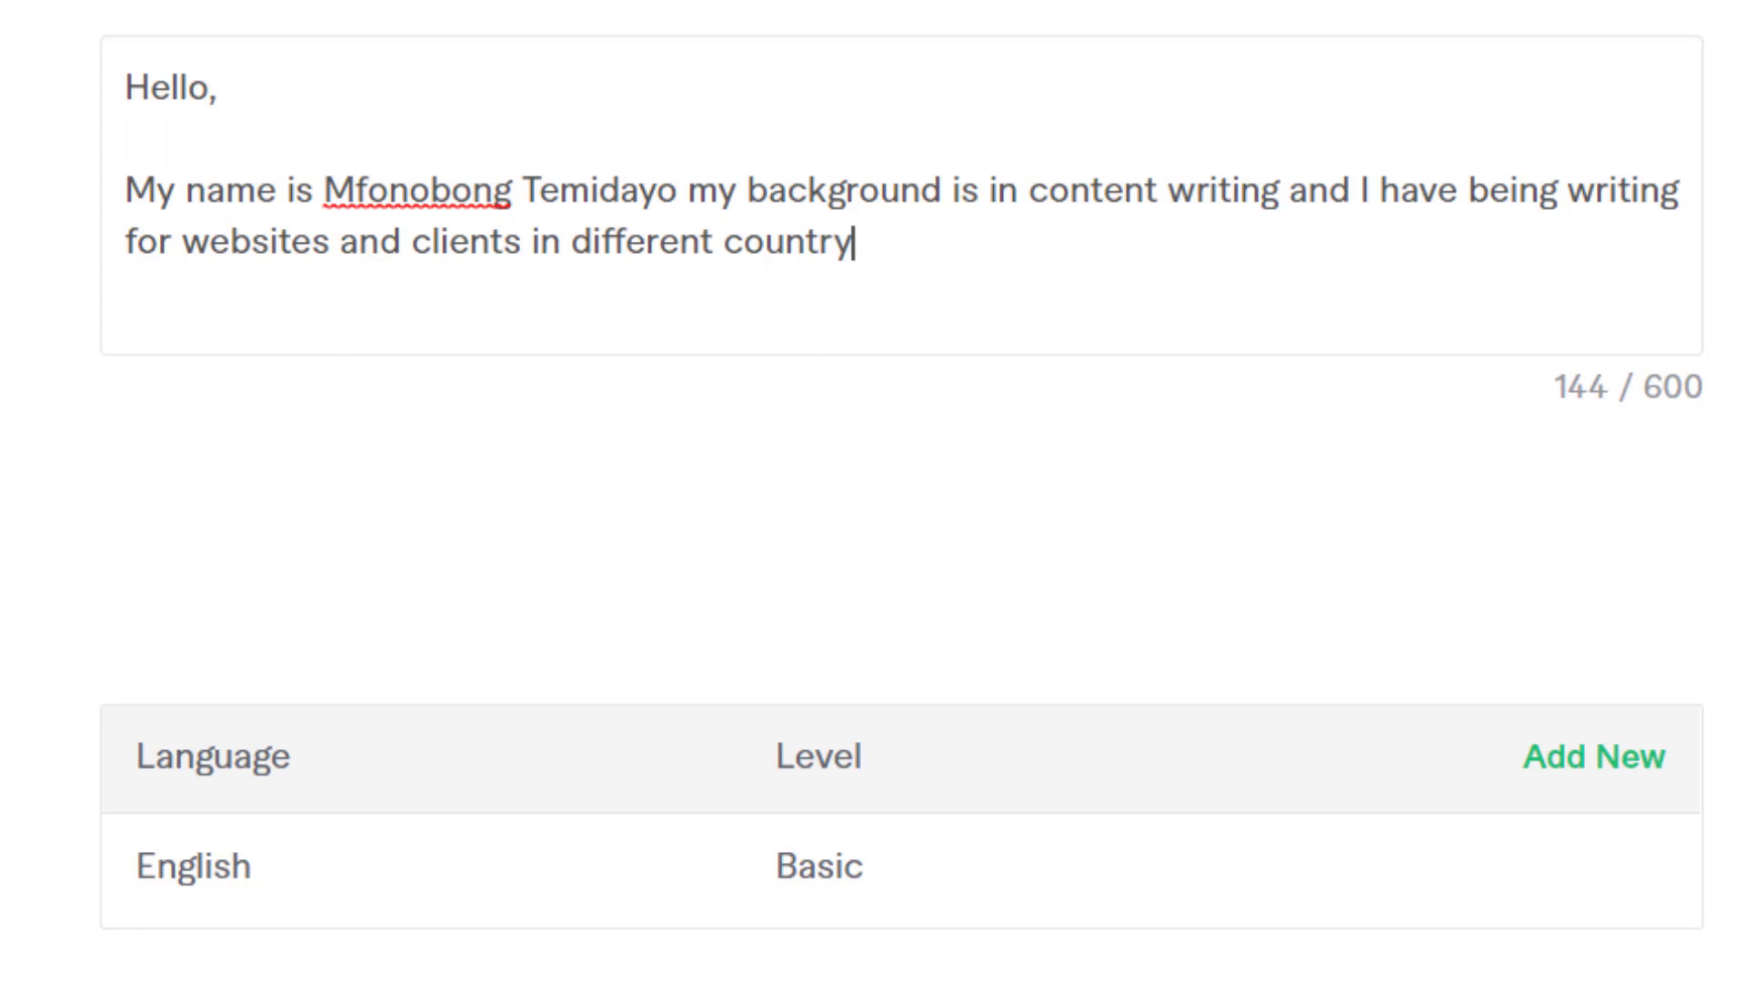
key(BackSpace)
text(ies for )
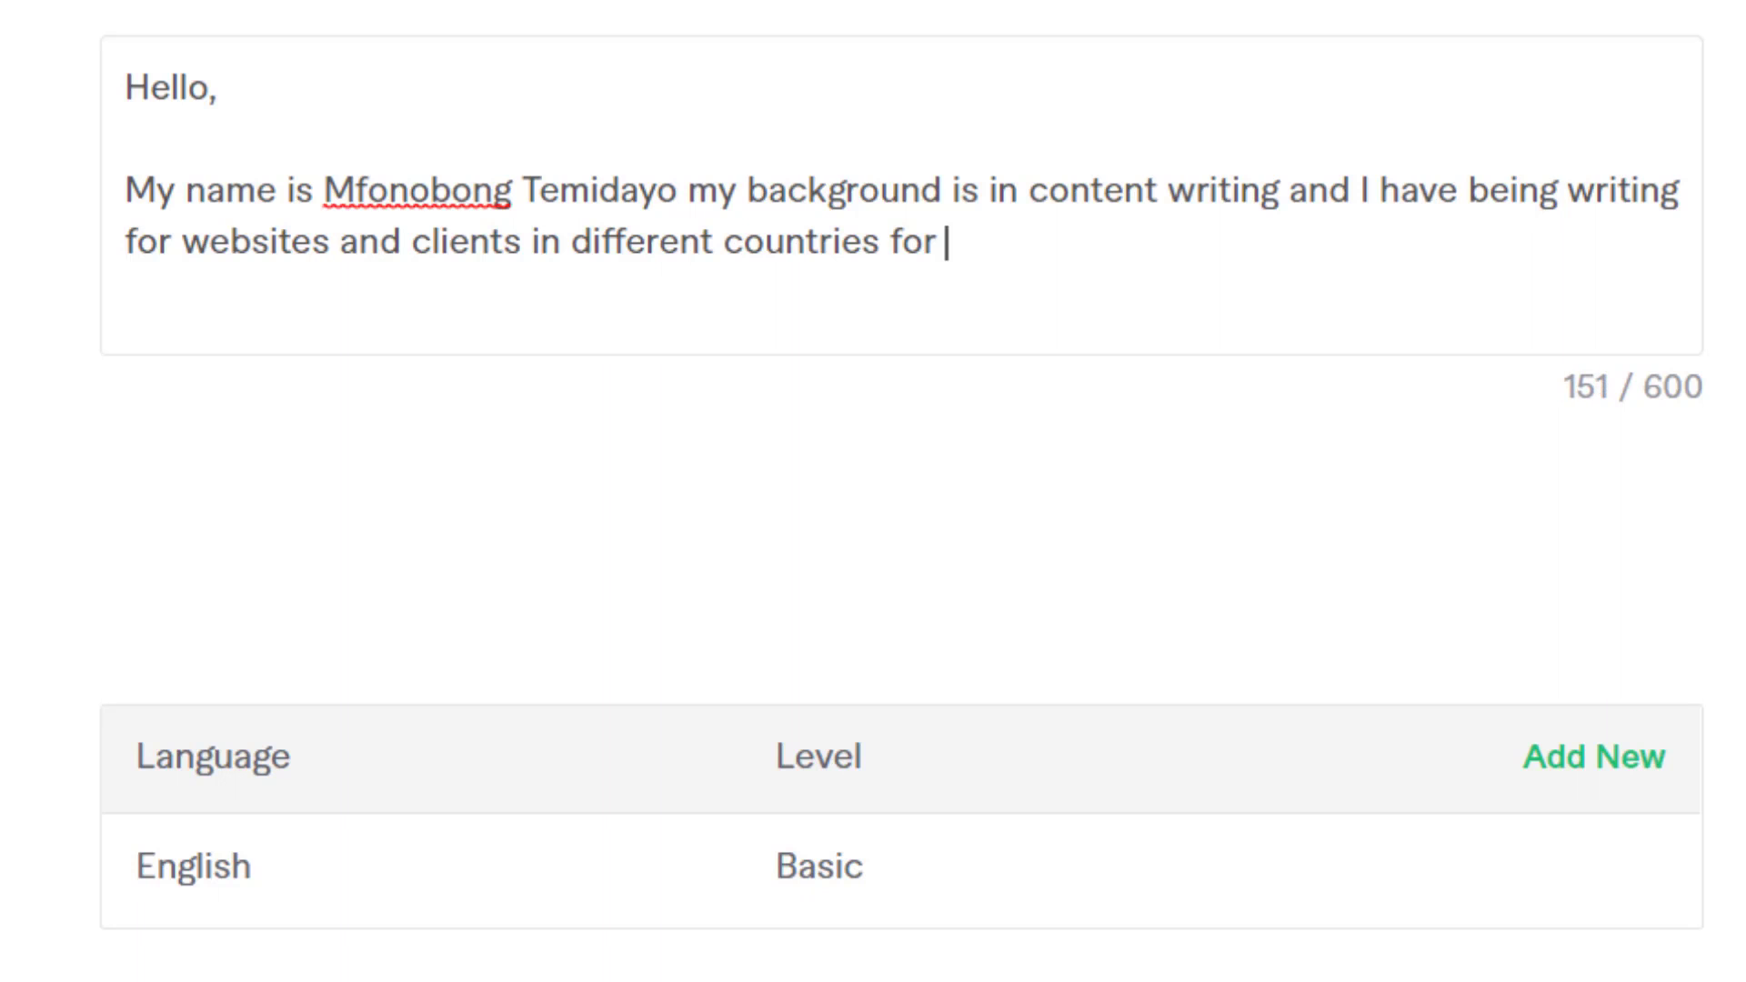
text(the past )
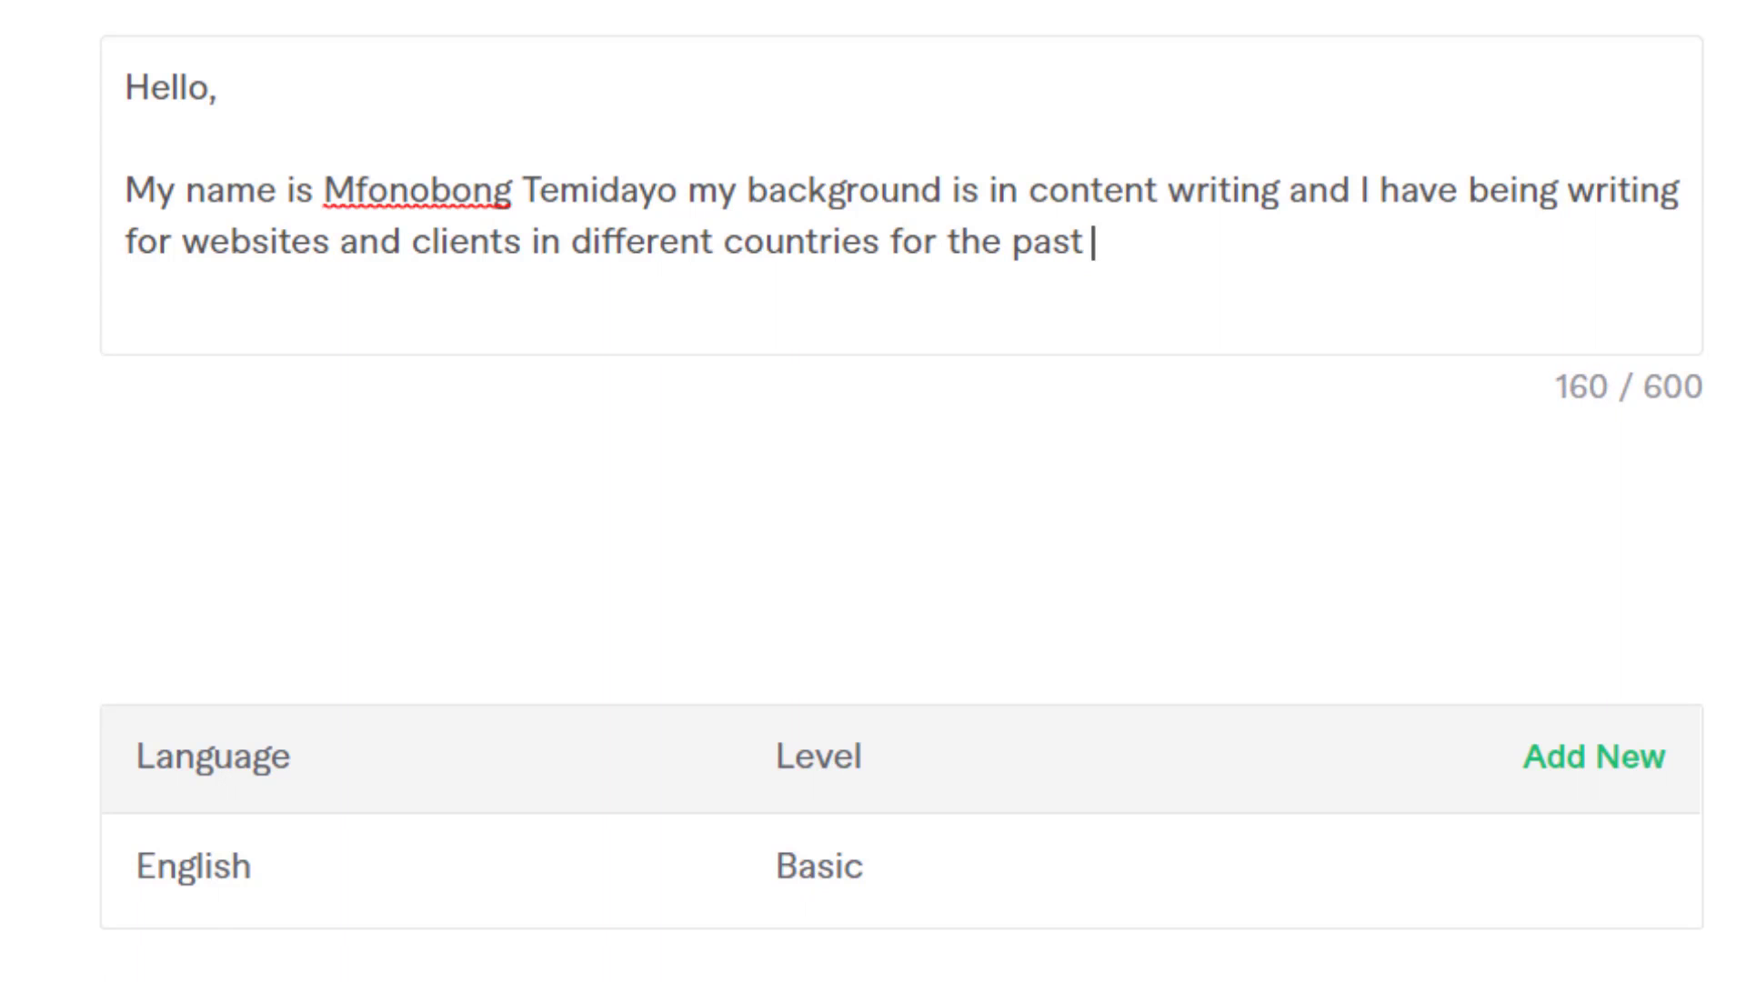
text(5 years.  )
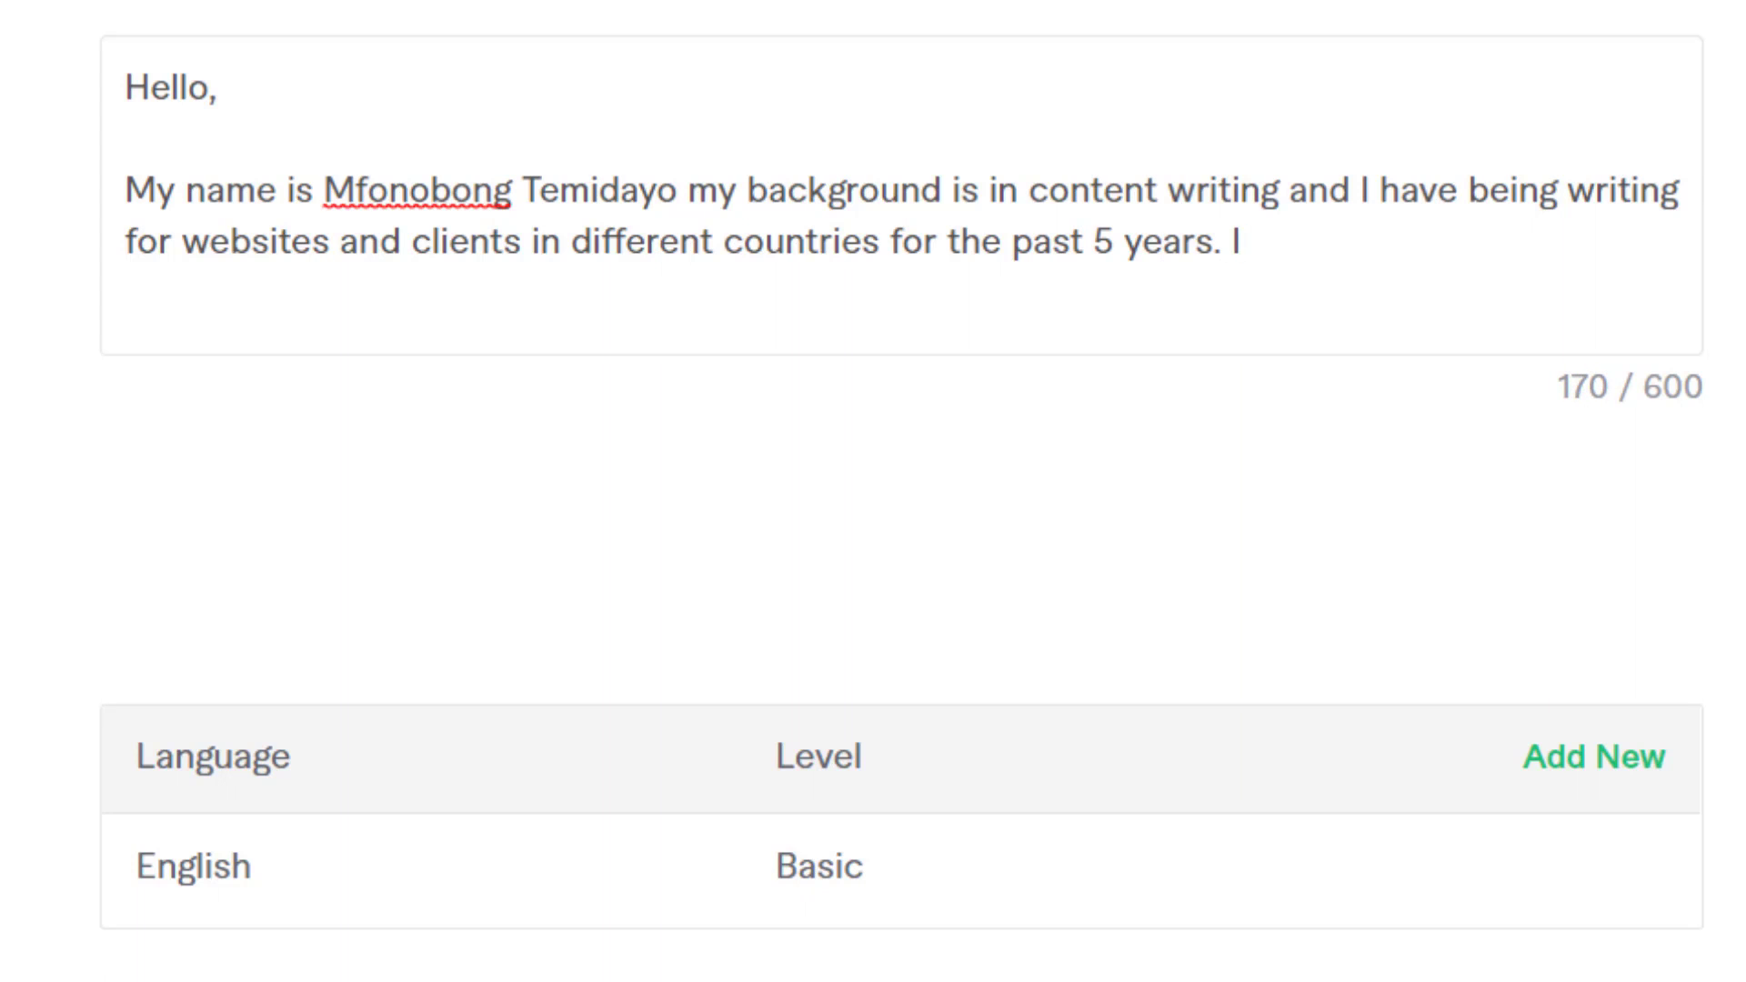
text( goal)
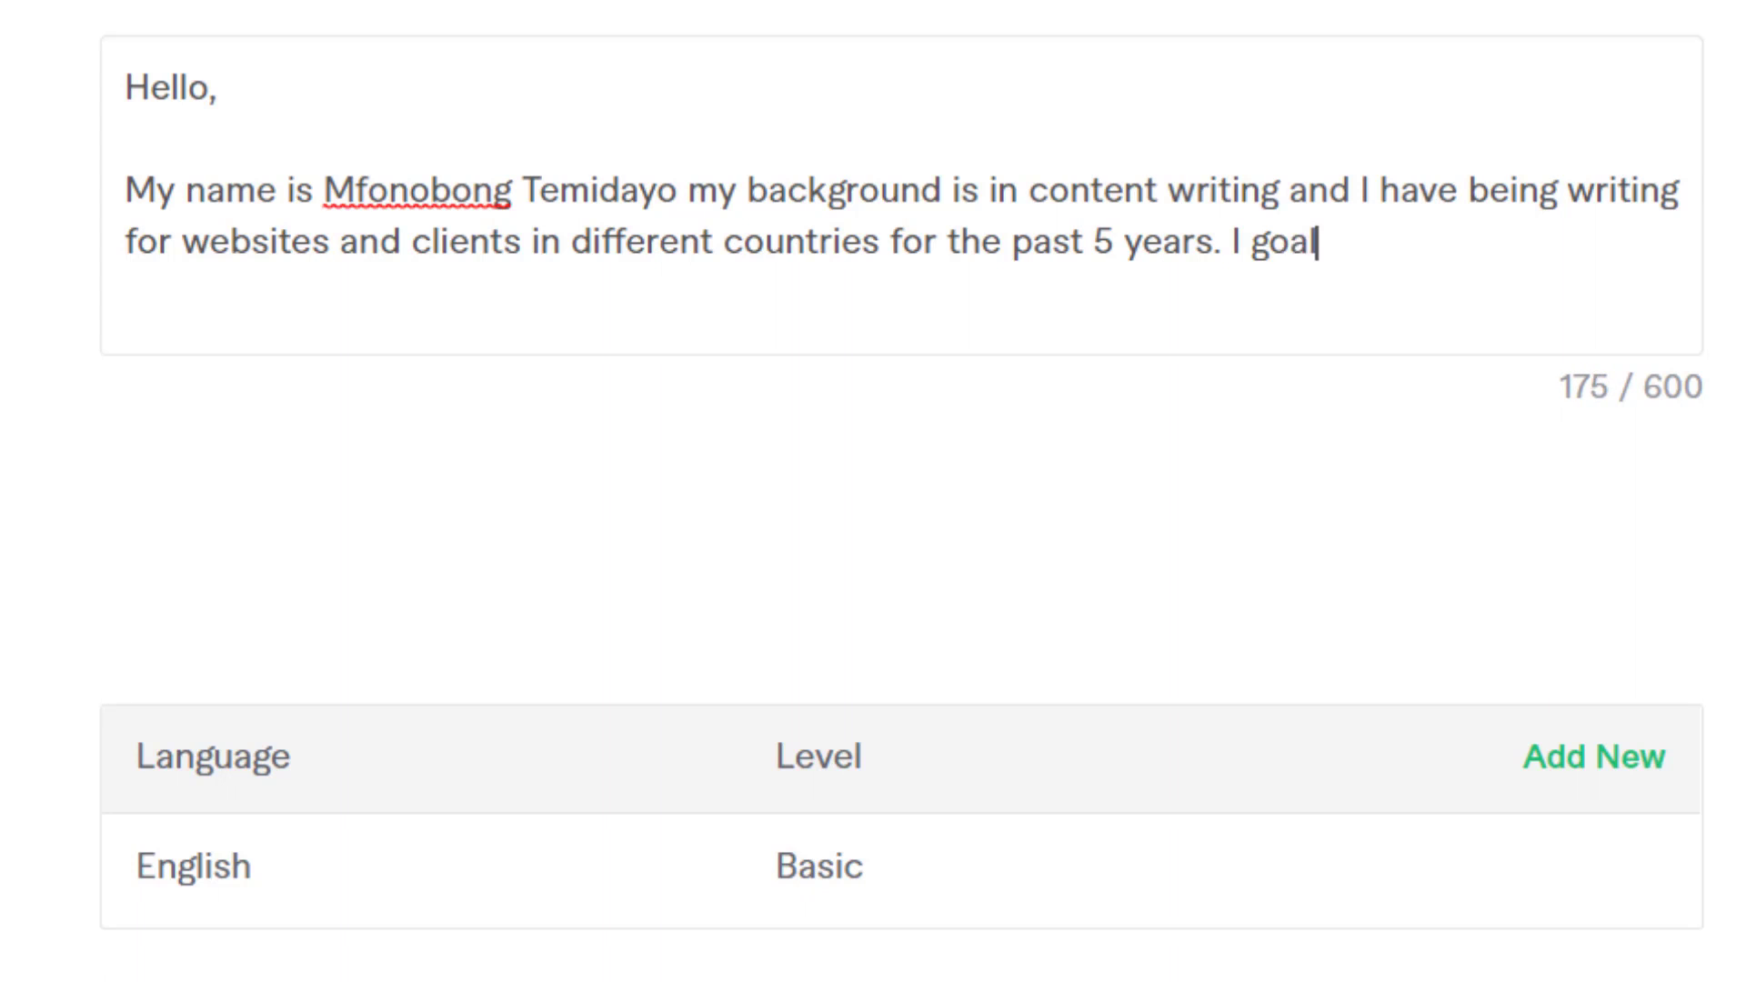
text( yea)
Finish the bio with the goal of 100% satisfaction on Fiverr and continue to Professional Info.
key(BackSpace)
key(BackSpace)
key(BackSpace)
text(on fiverr t)
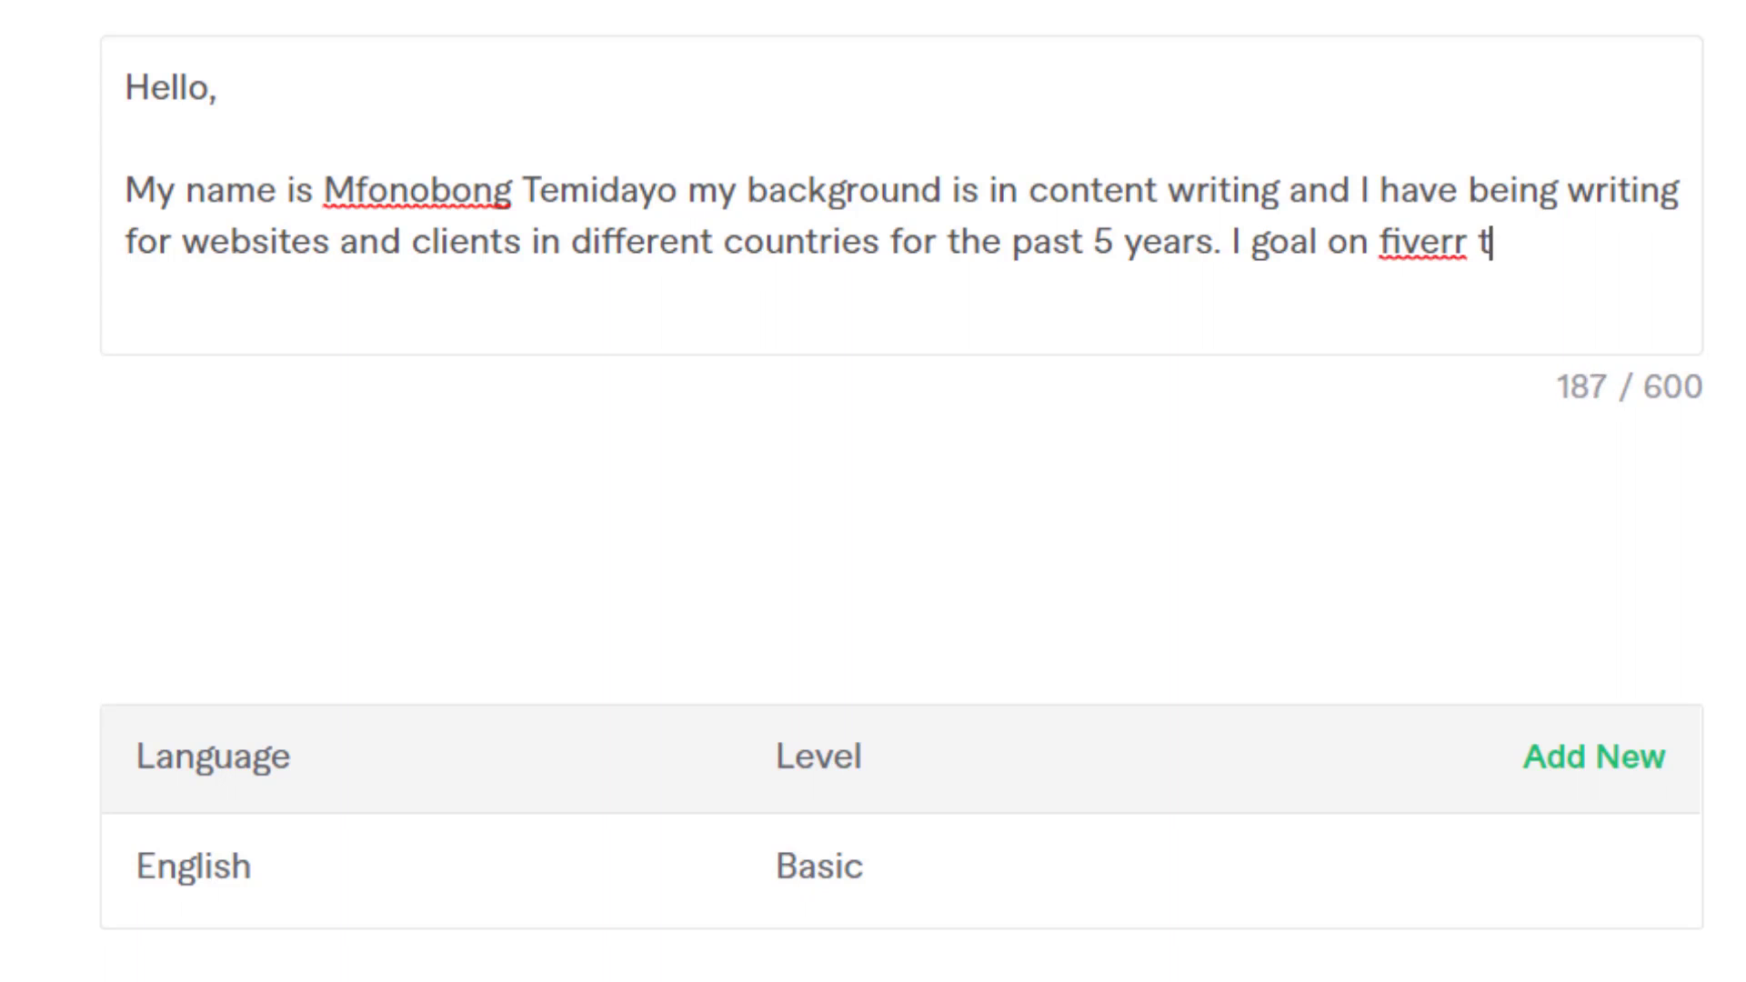
key(BackSpace)
text(is to offer )
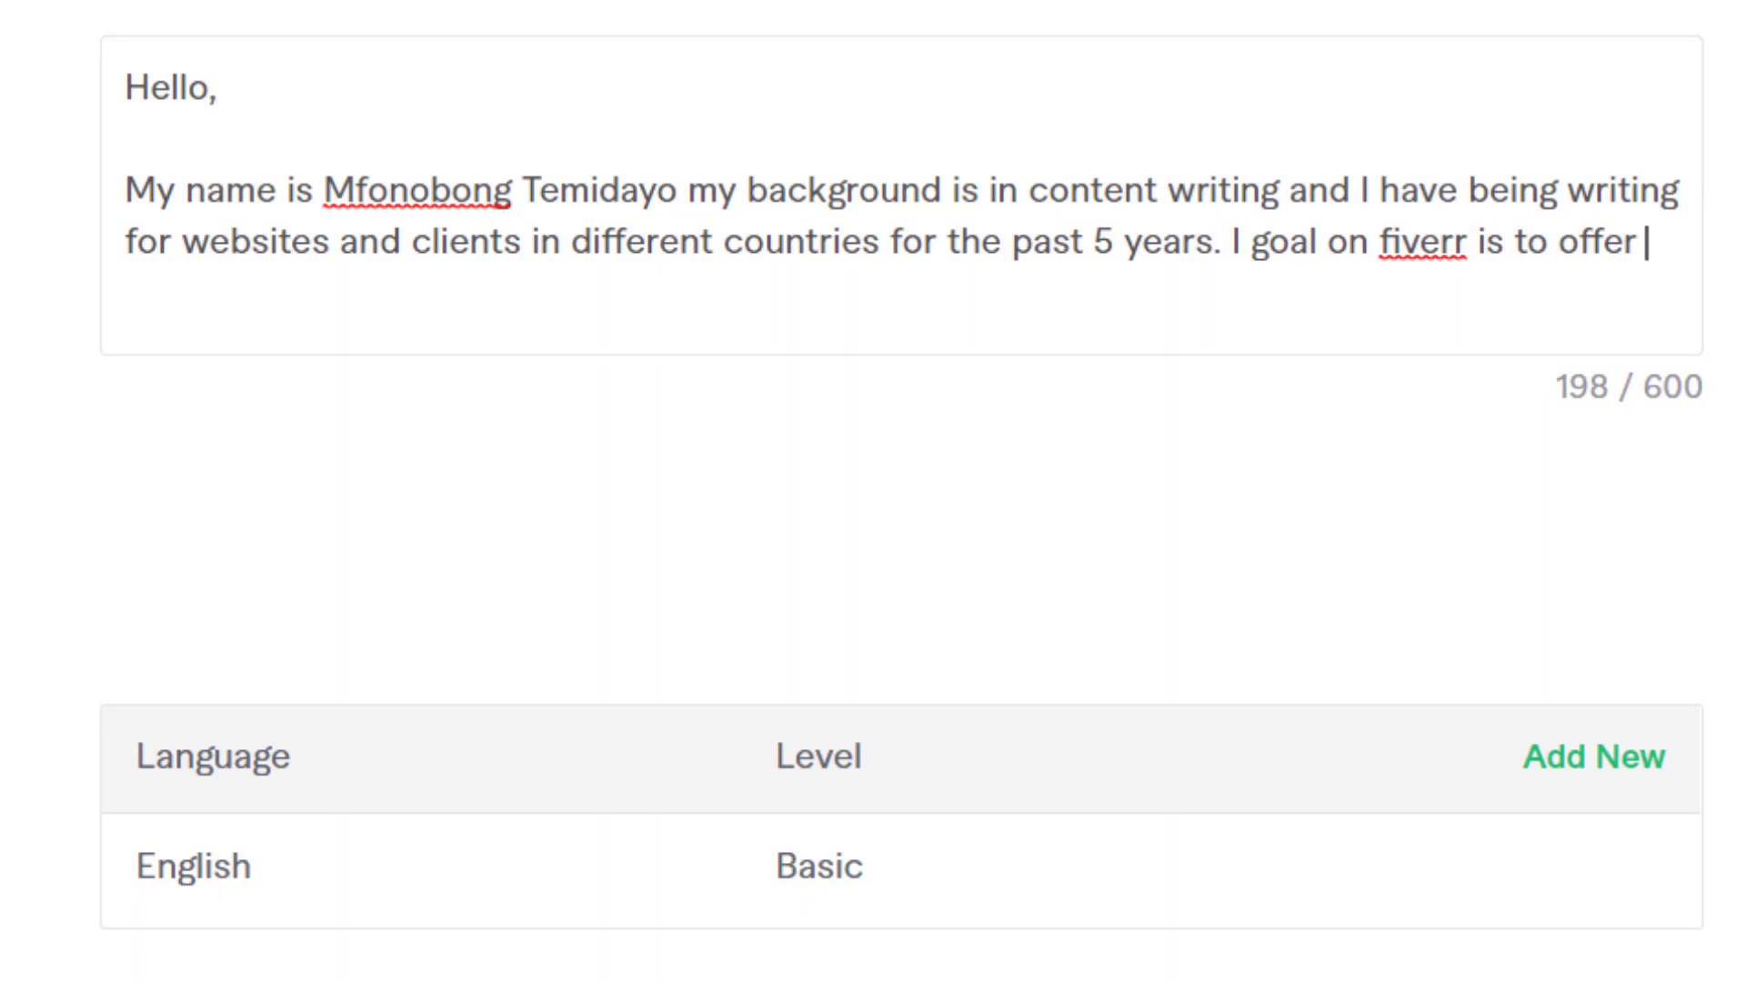
text(100)
key(BackSpace)
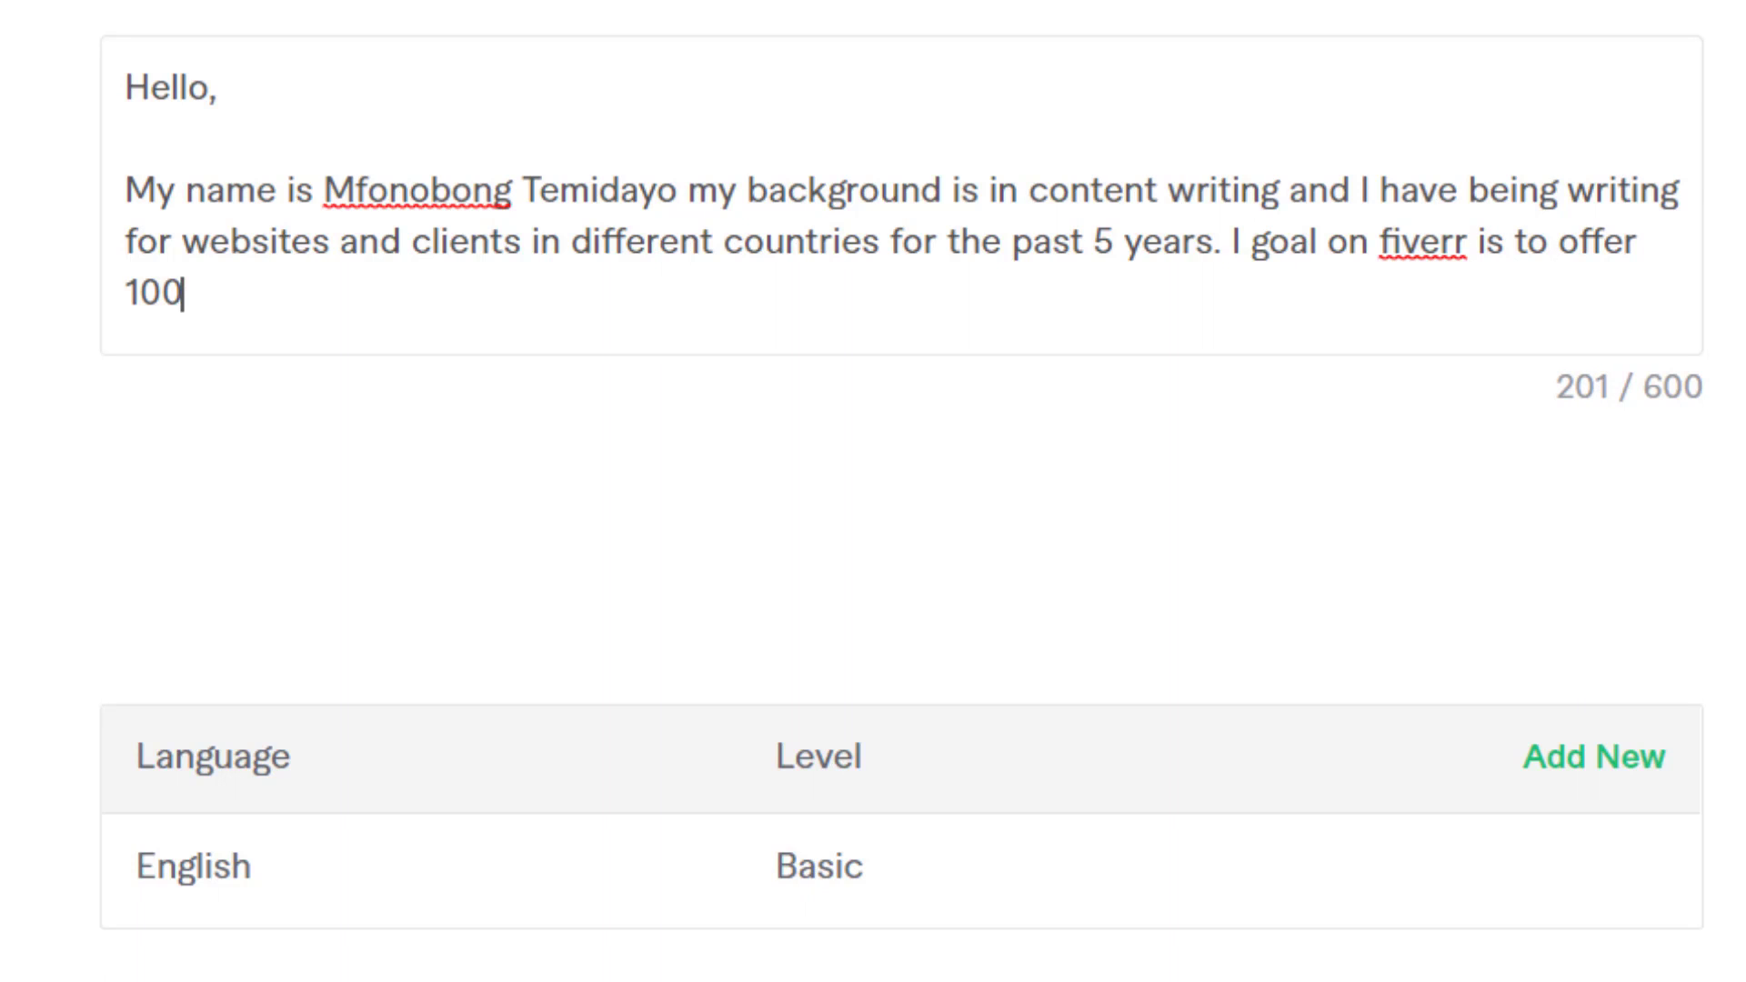
text(% )
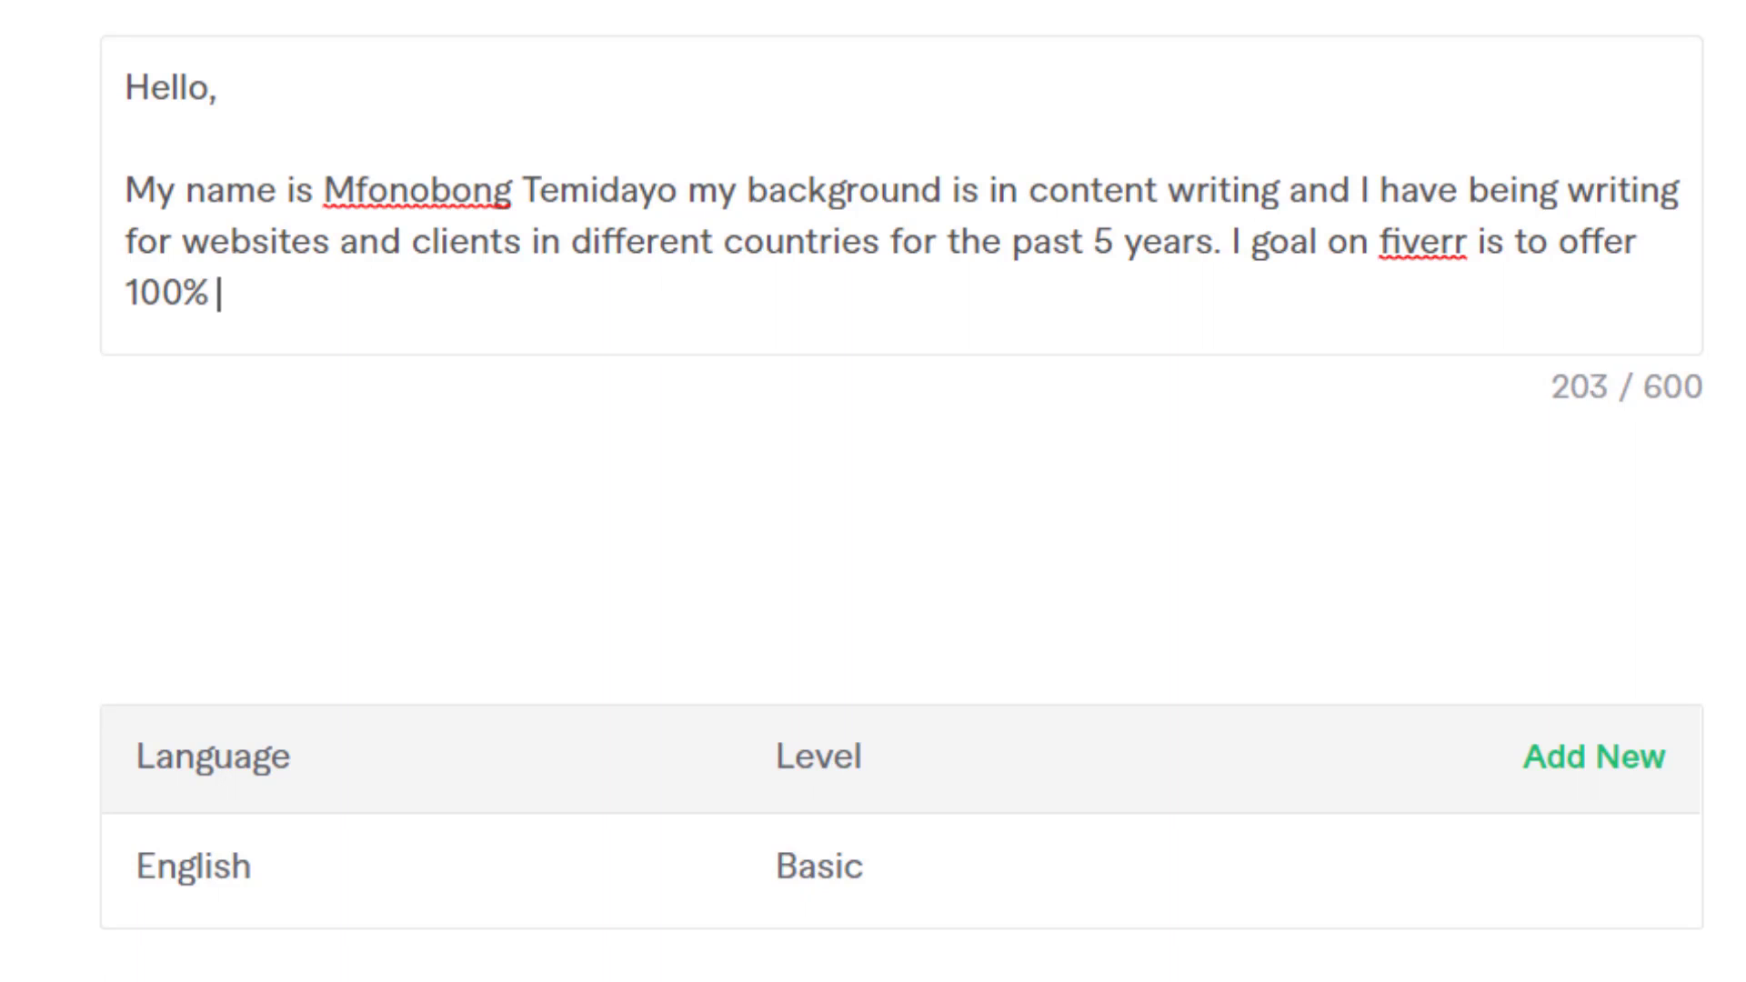
text(satisfaction for all )
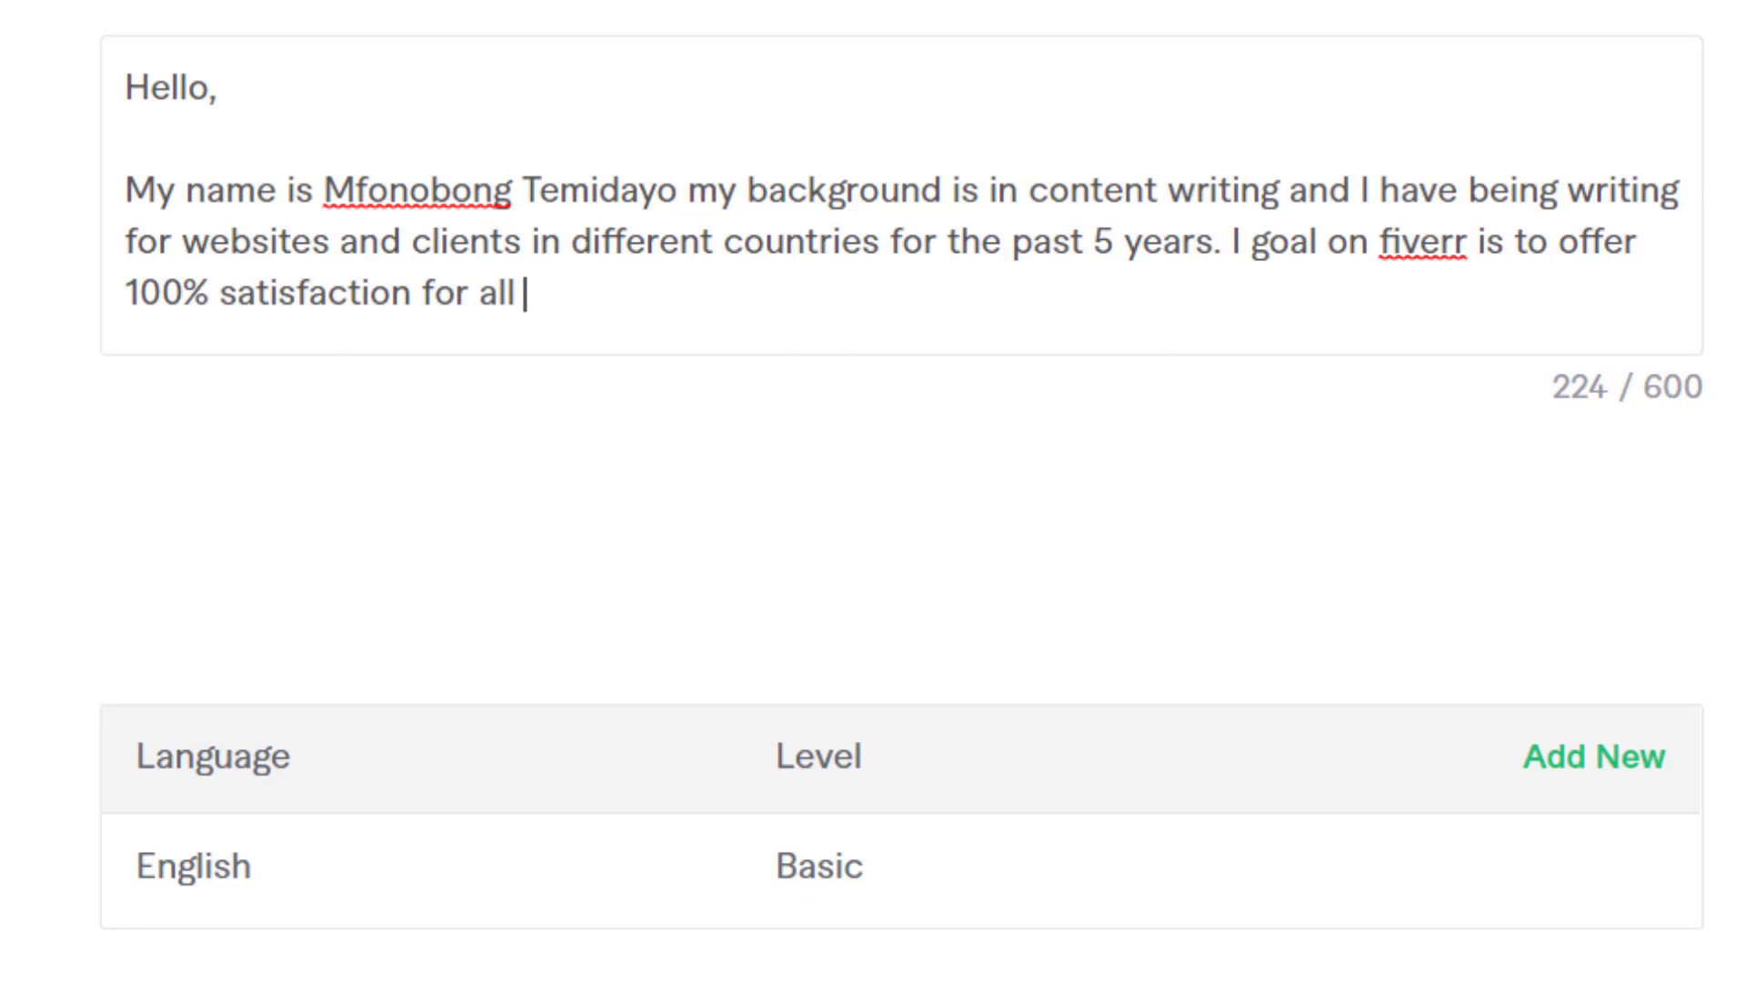
text(my )
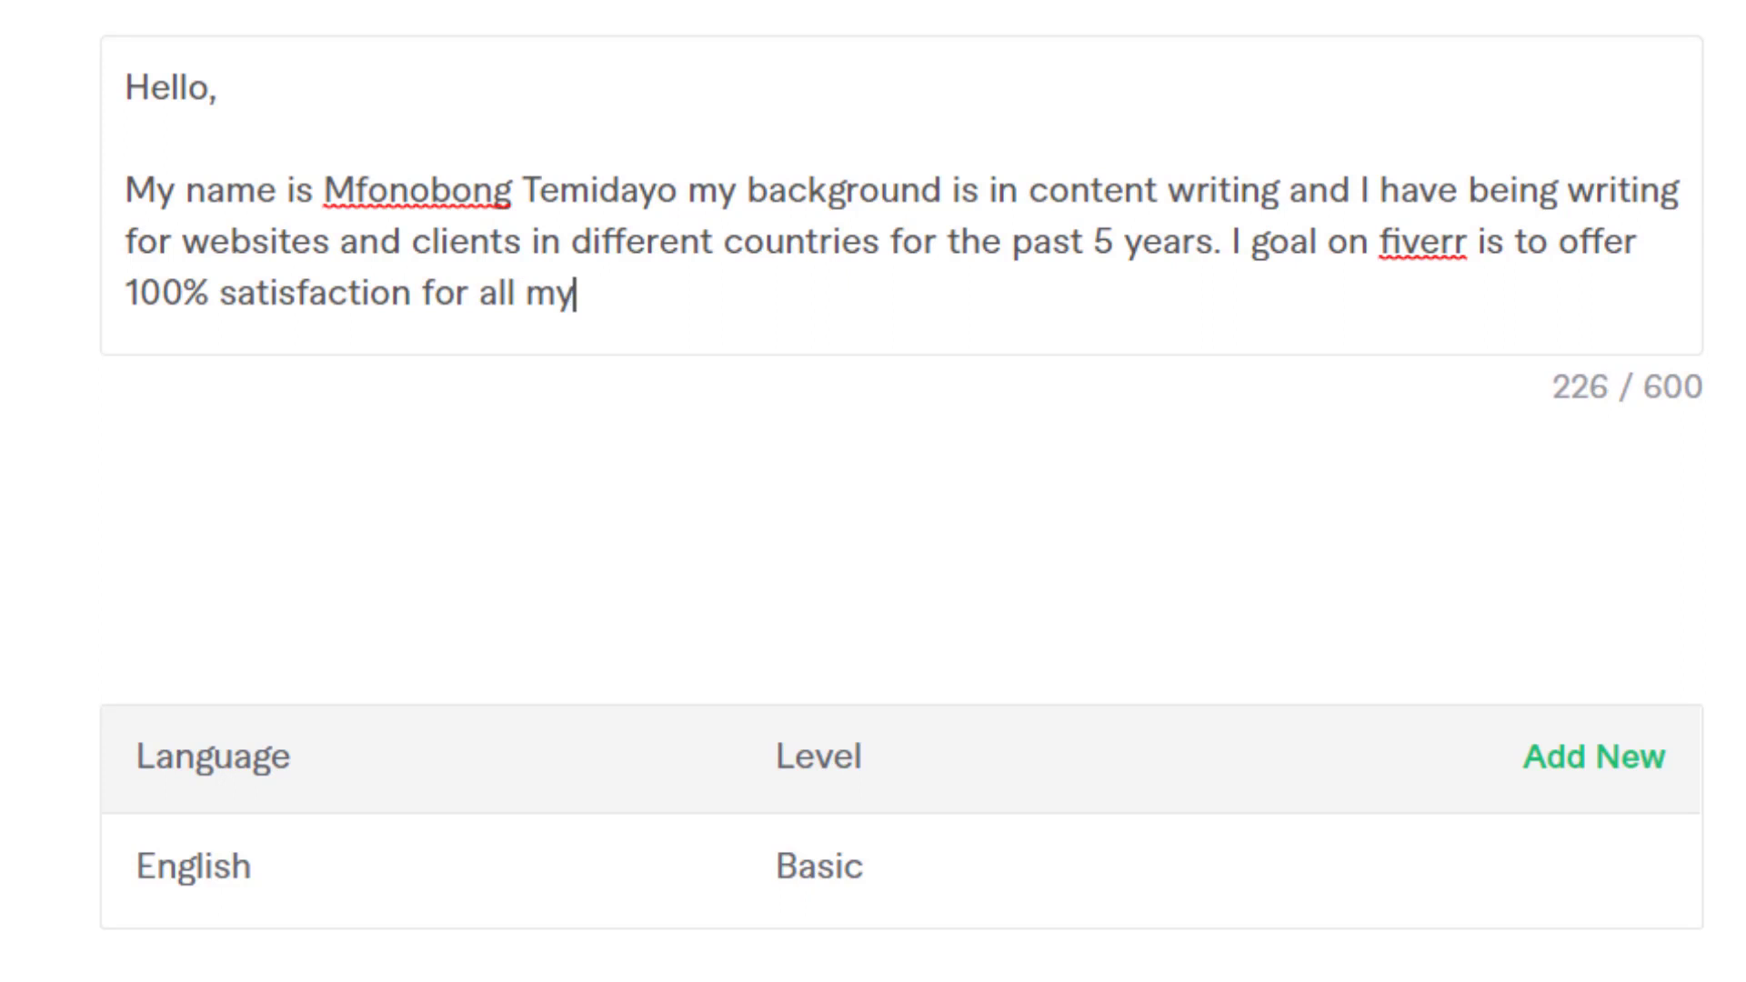
text(jobs)
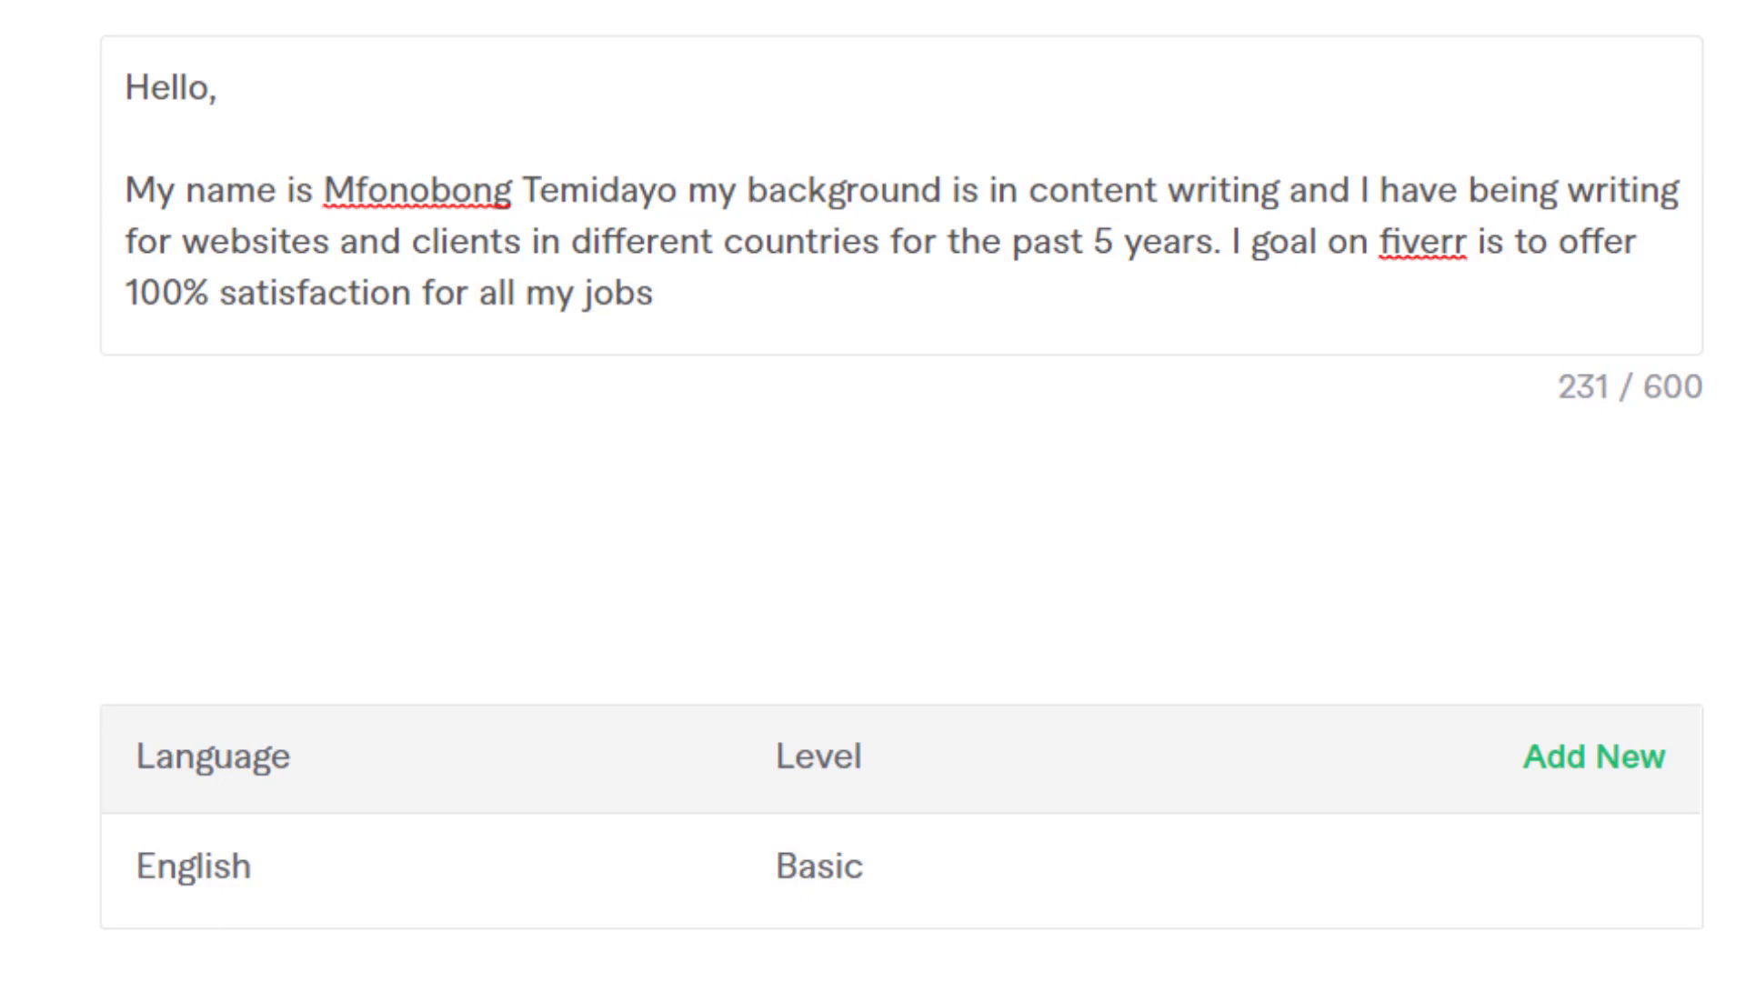
text(.)
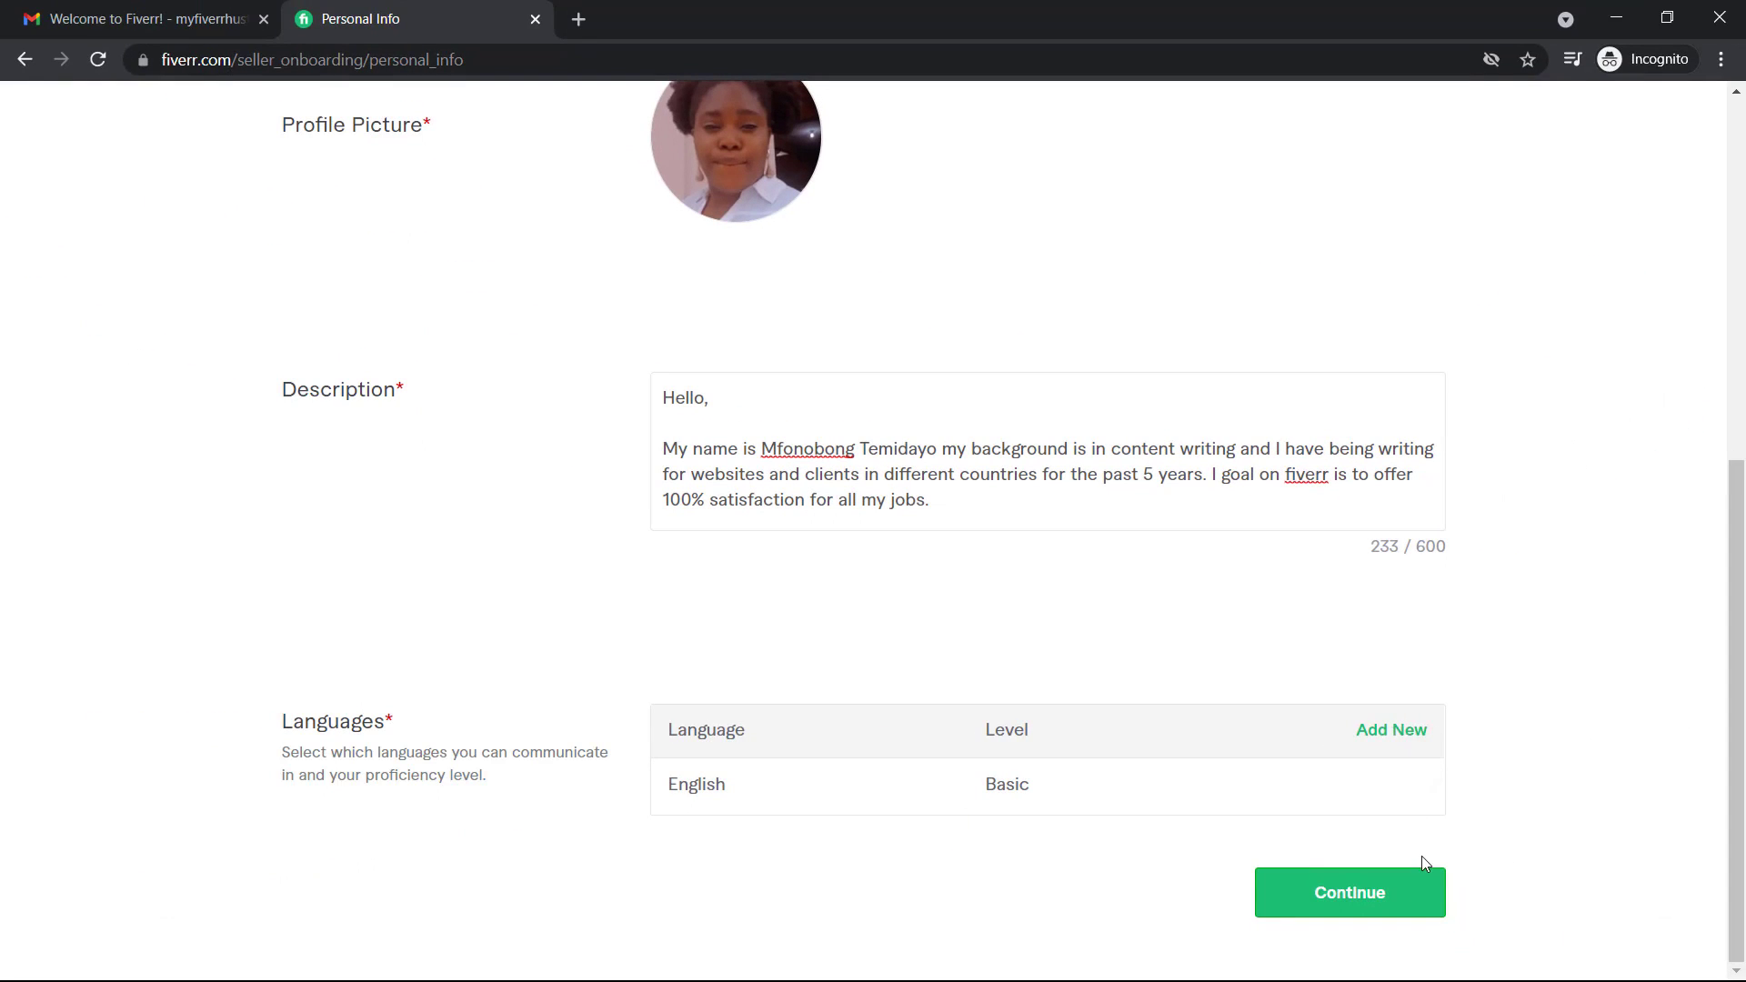
click(1383, 900)
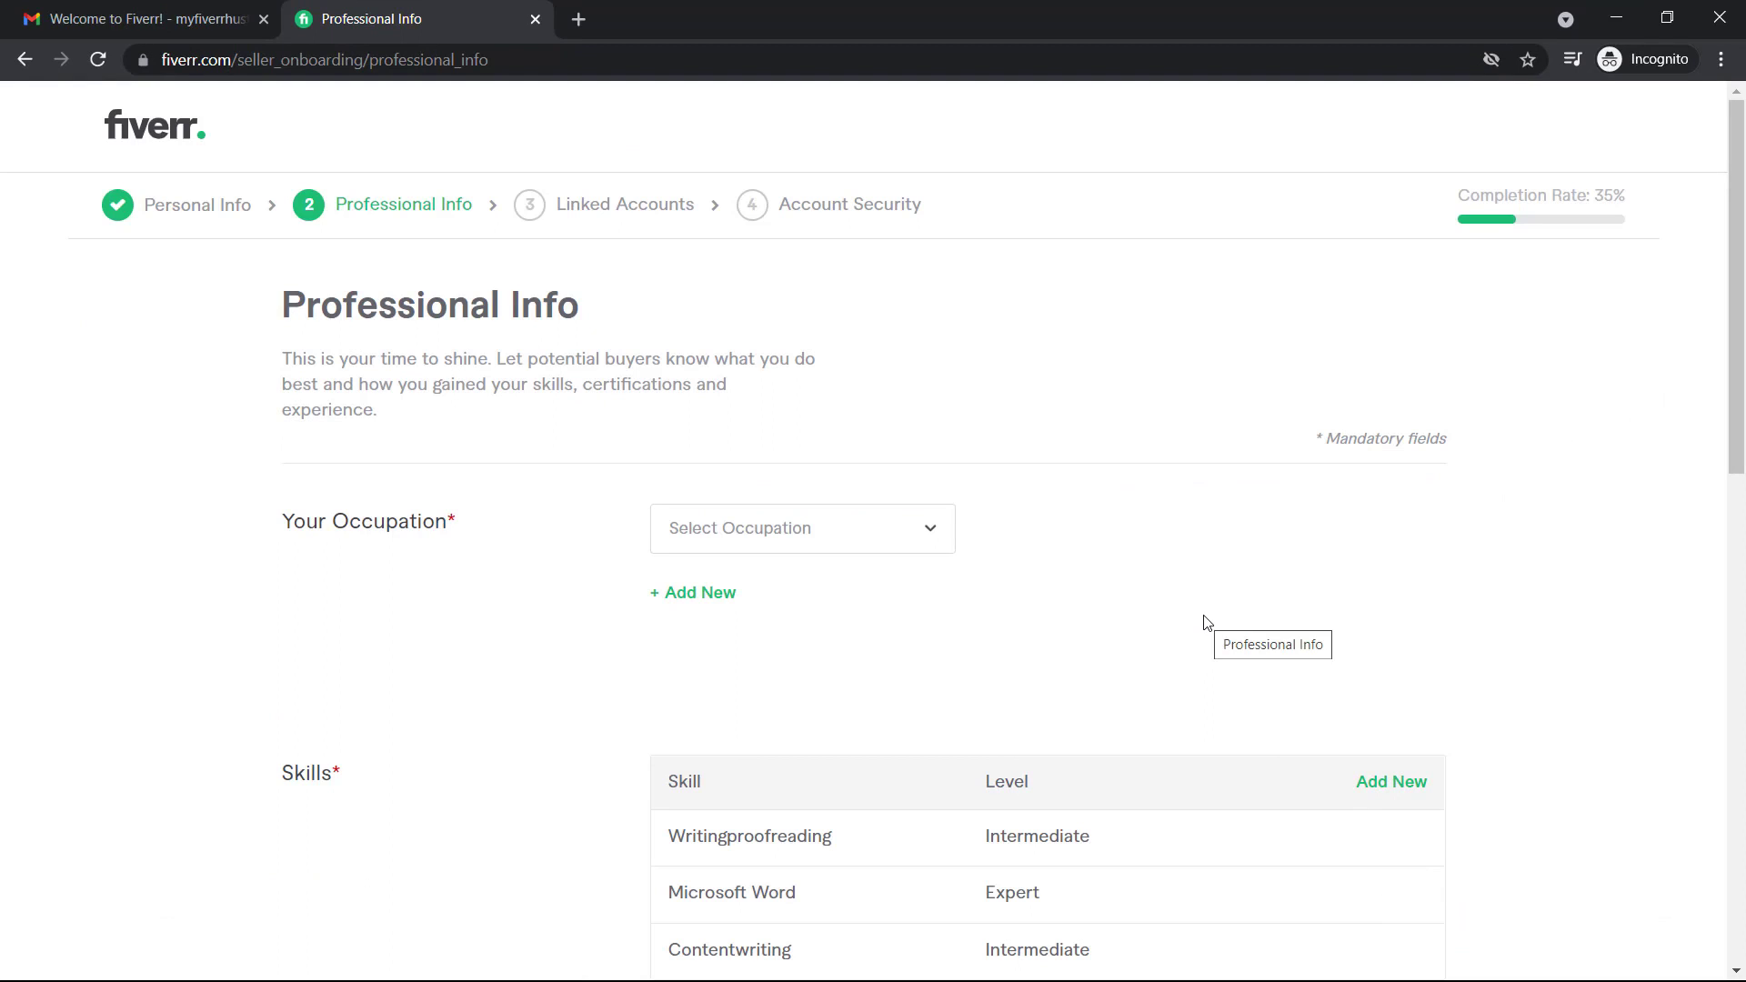
click(853, 530)
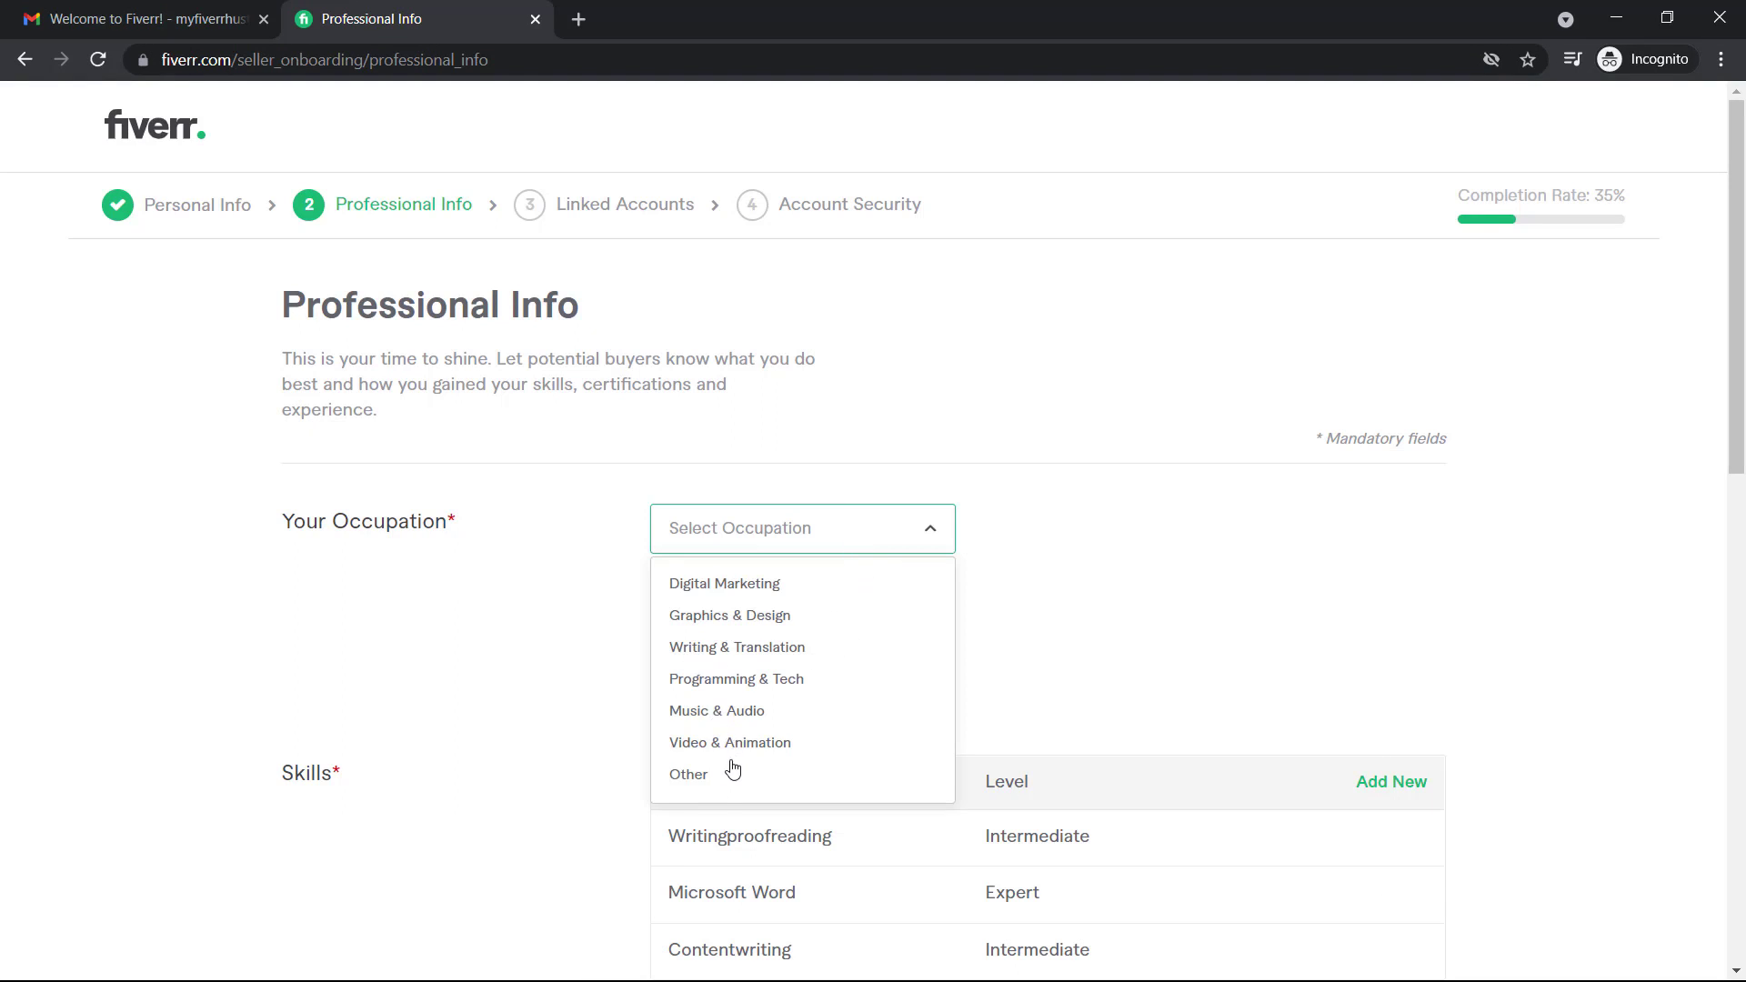
Choose Writing & Translation with Articles & Blog Posts and Transcripts skills, unticking Email Copy.
click(739, 648)
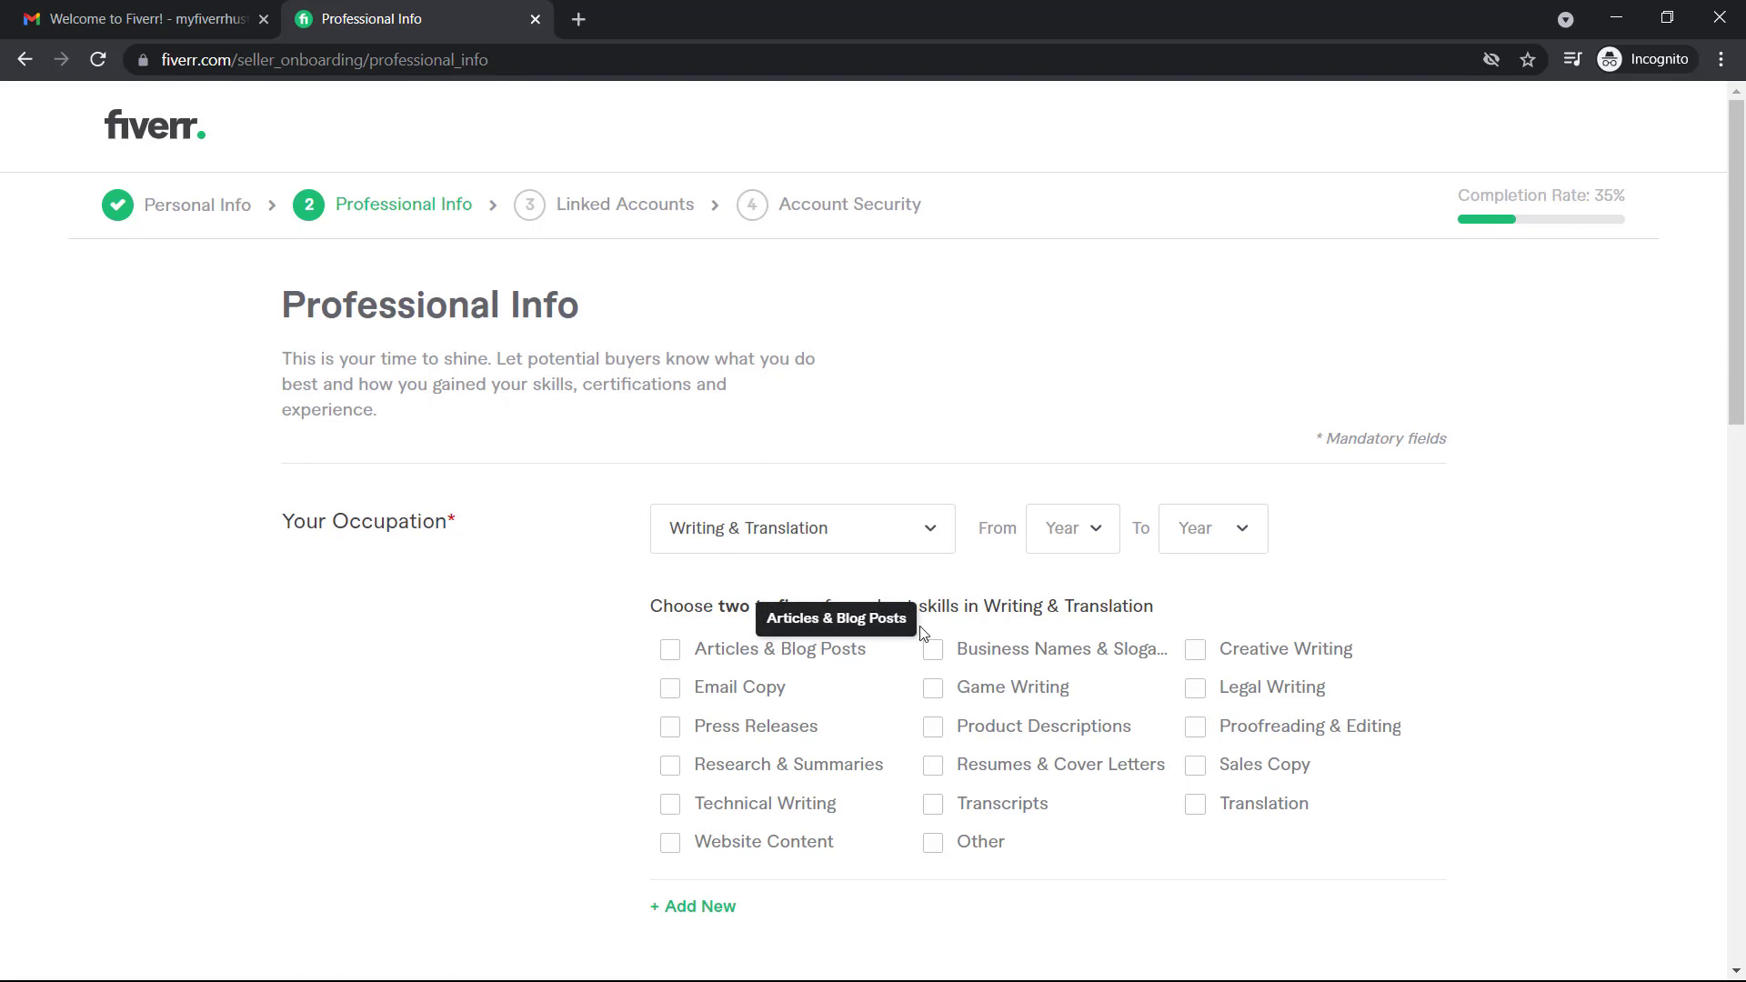
click(670, 652)
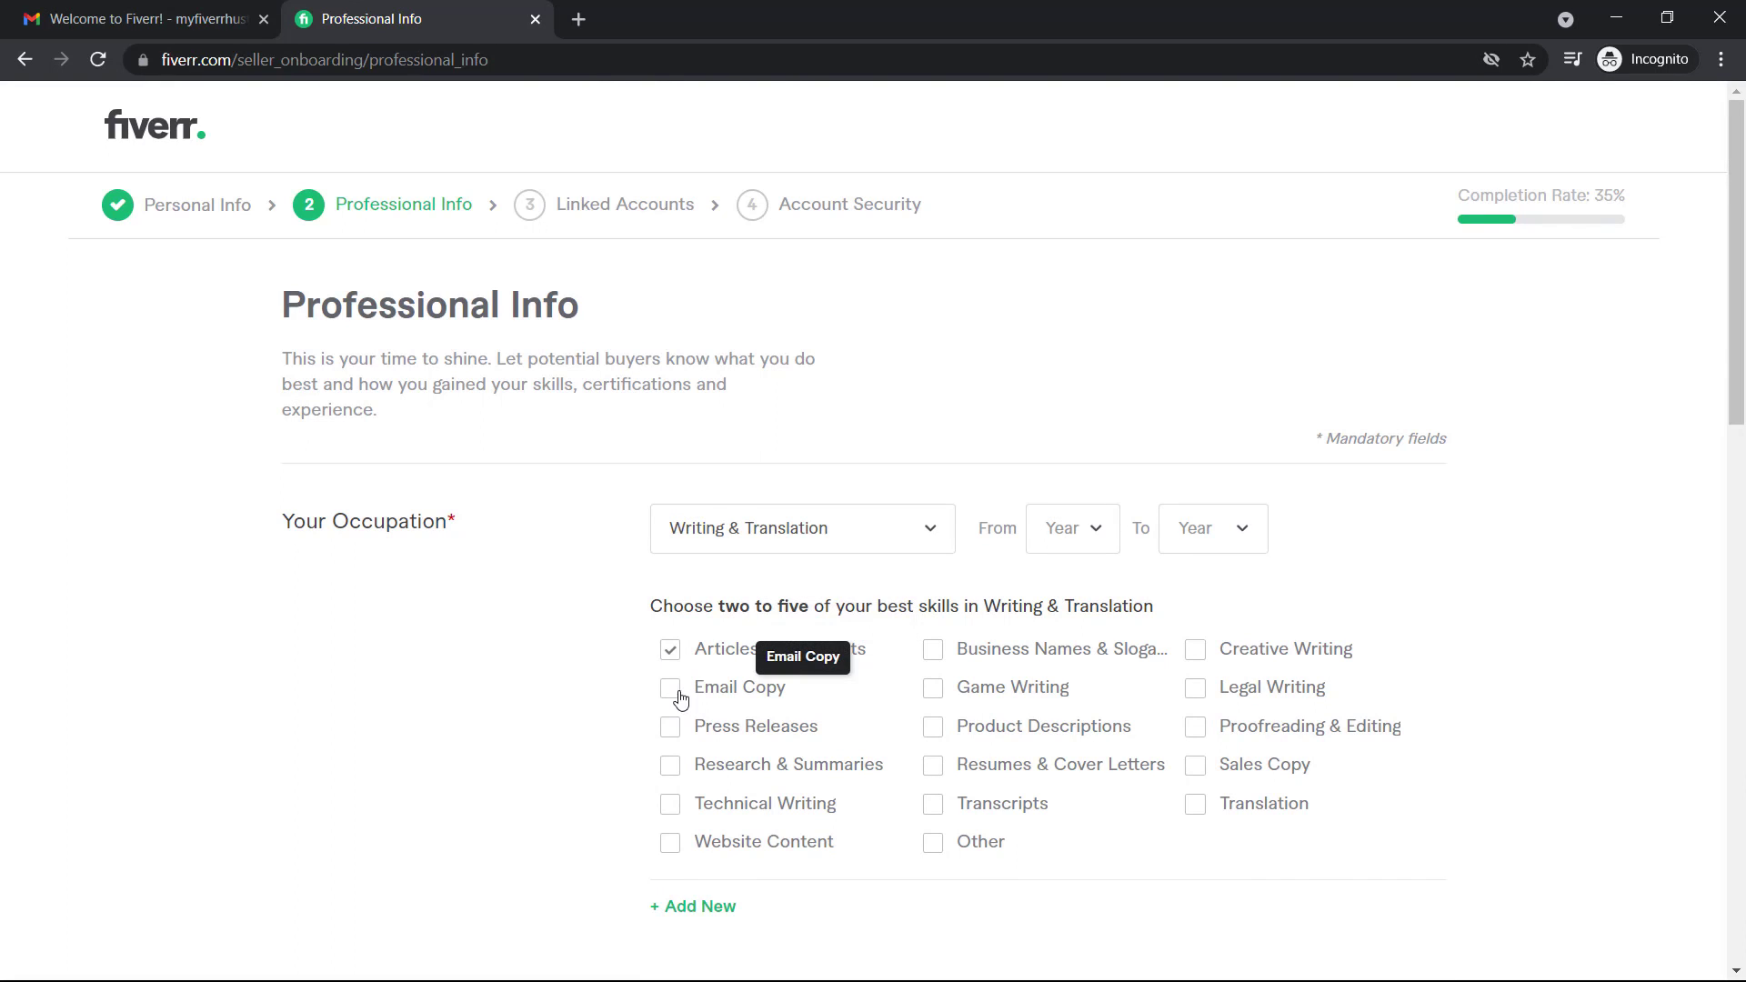
click(670, 691)
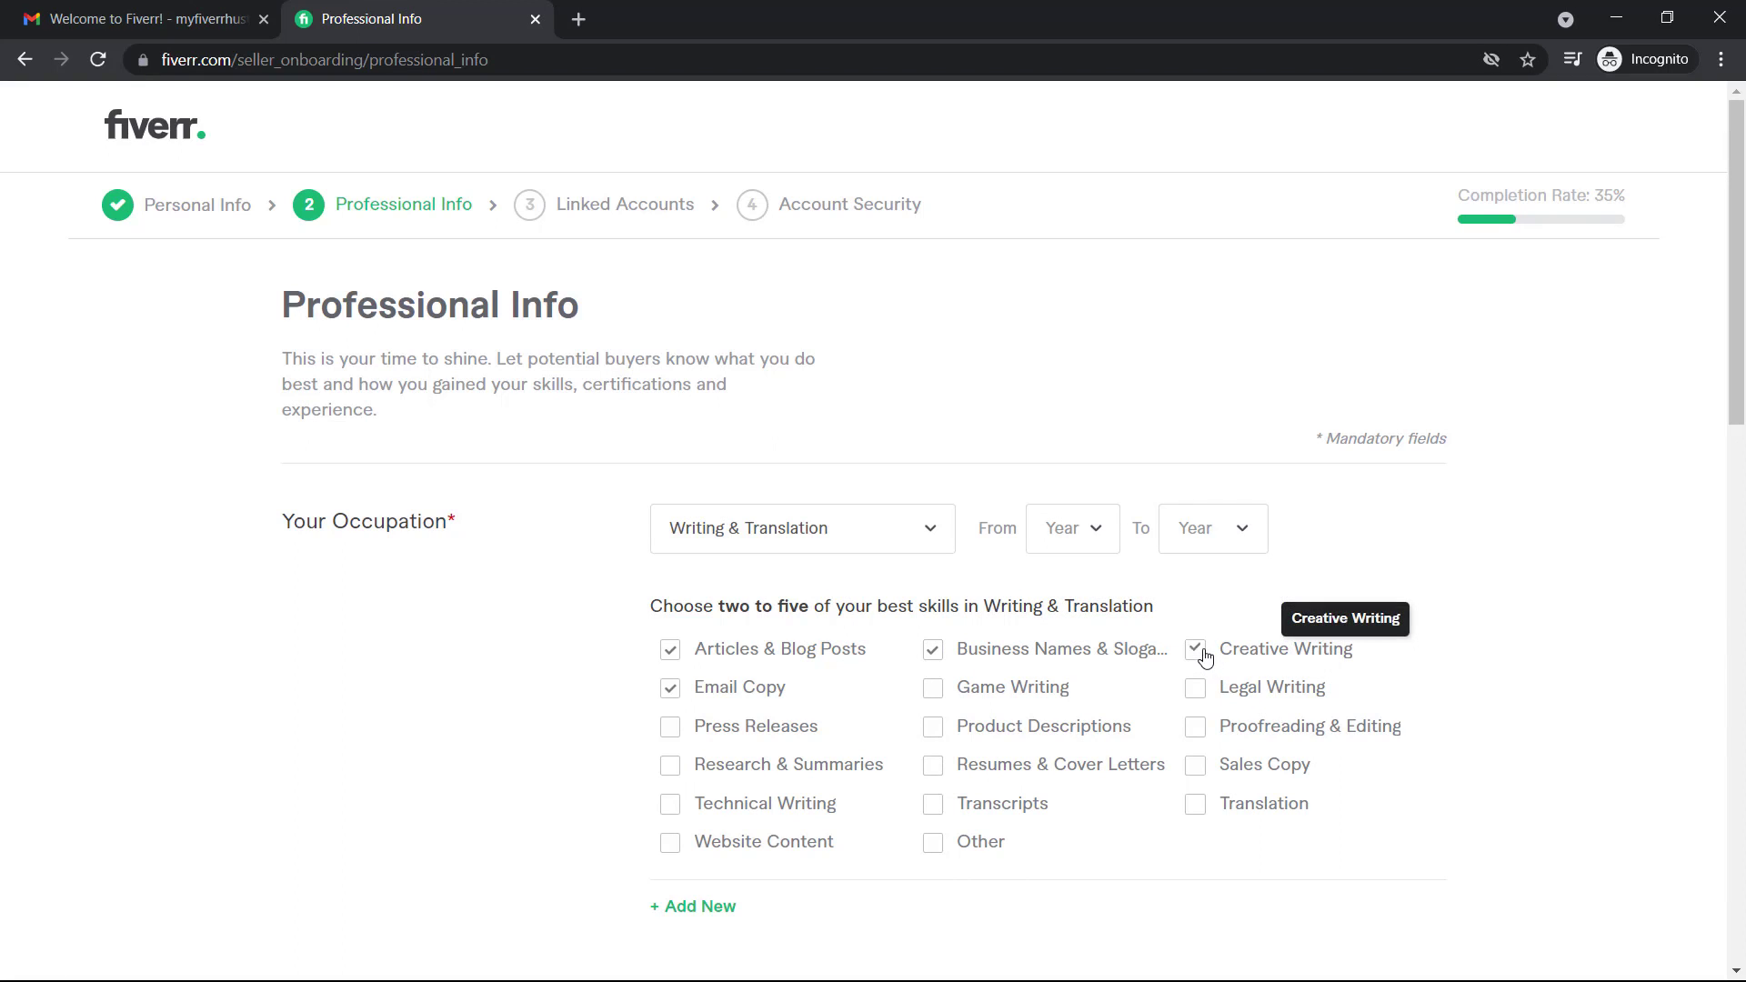
click(932, 804)
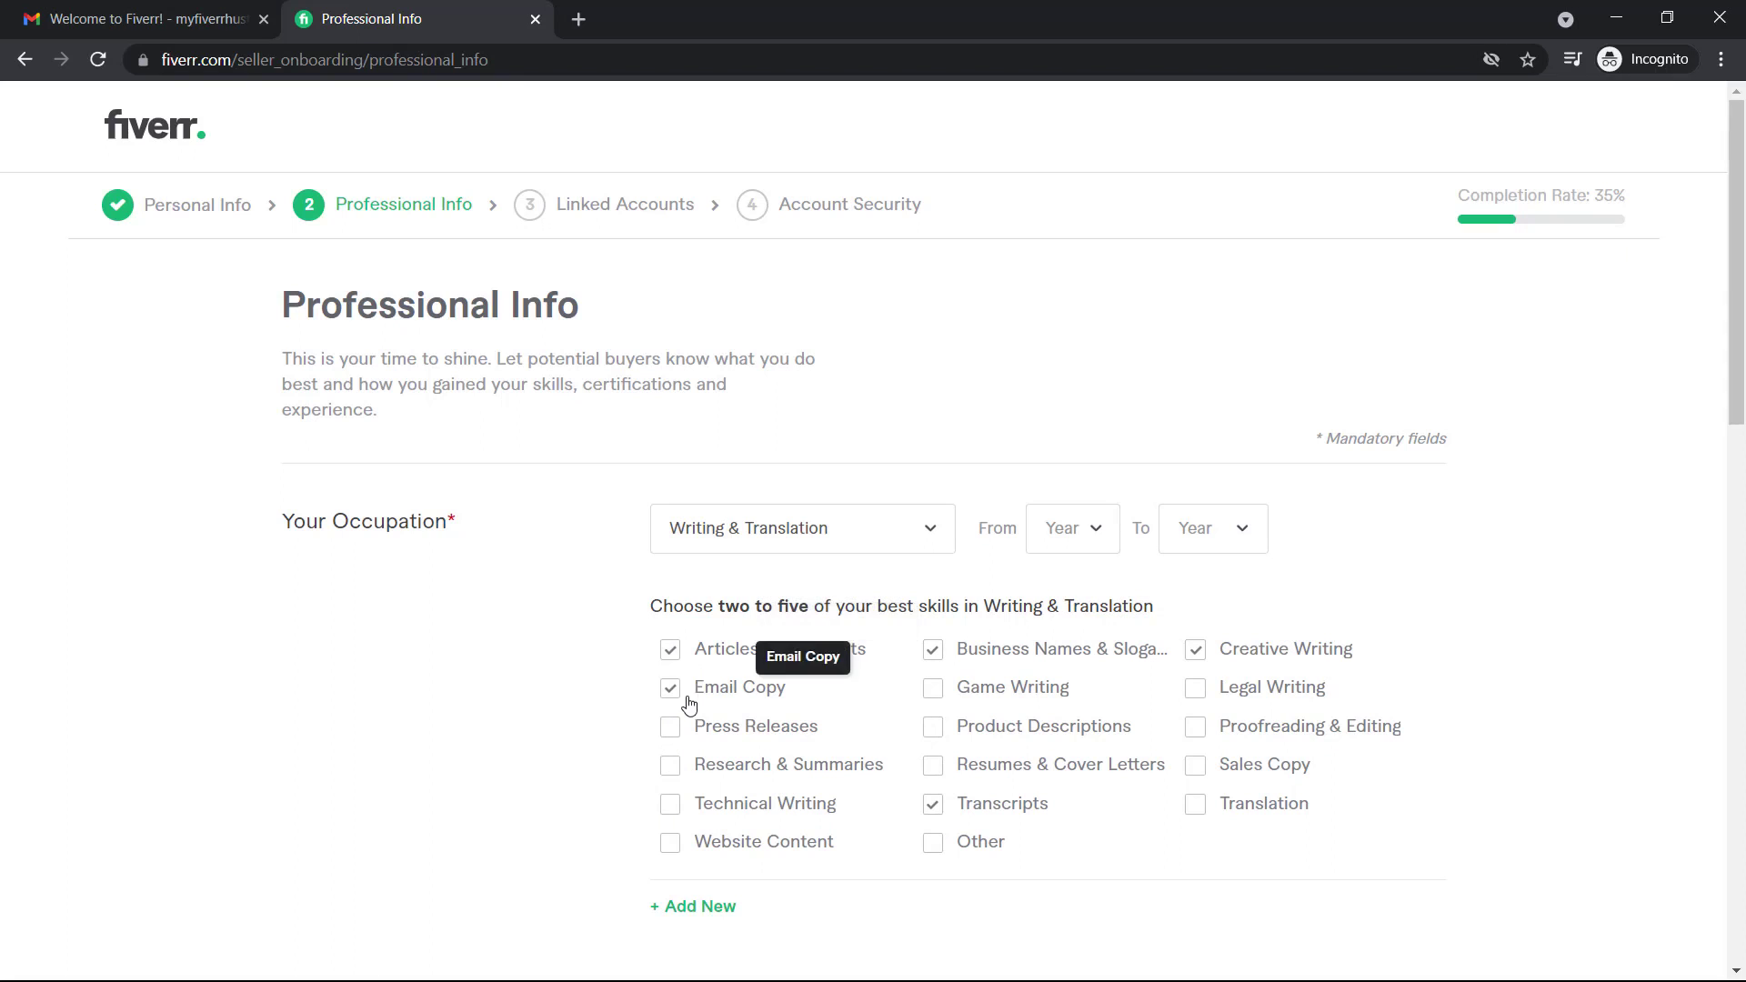
scroll(1546, 637, down, 3)
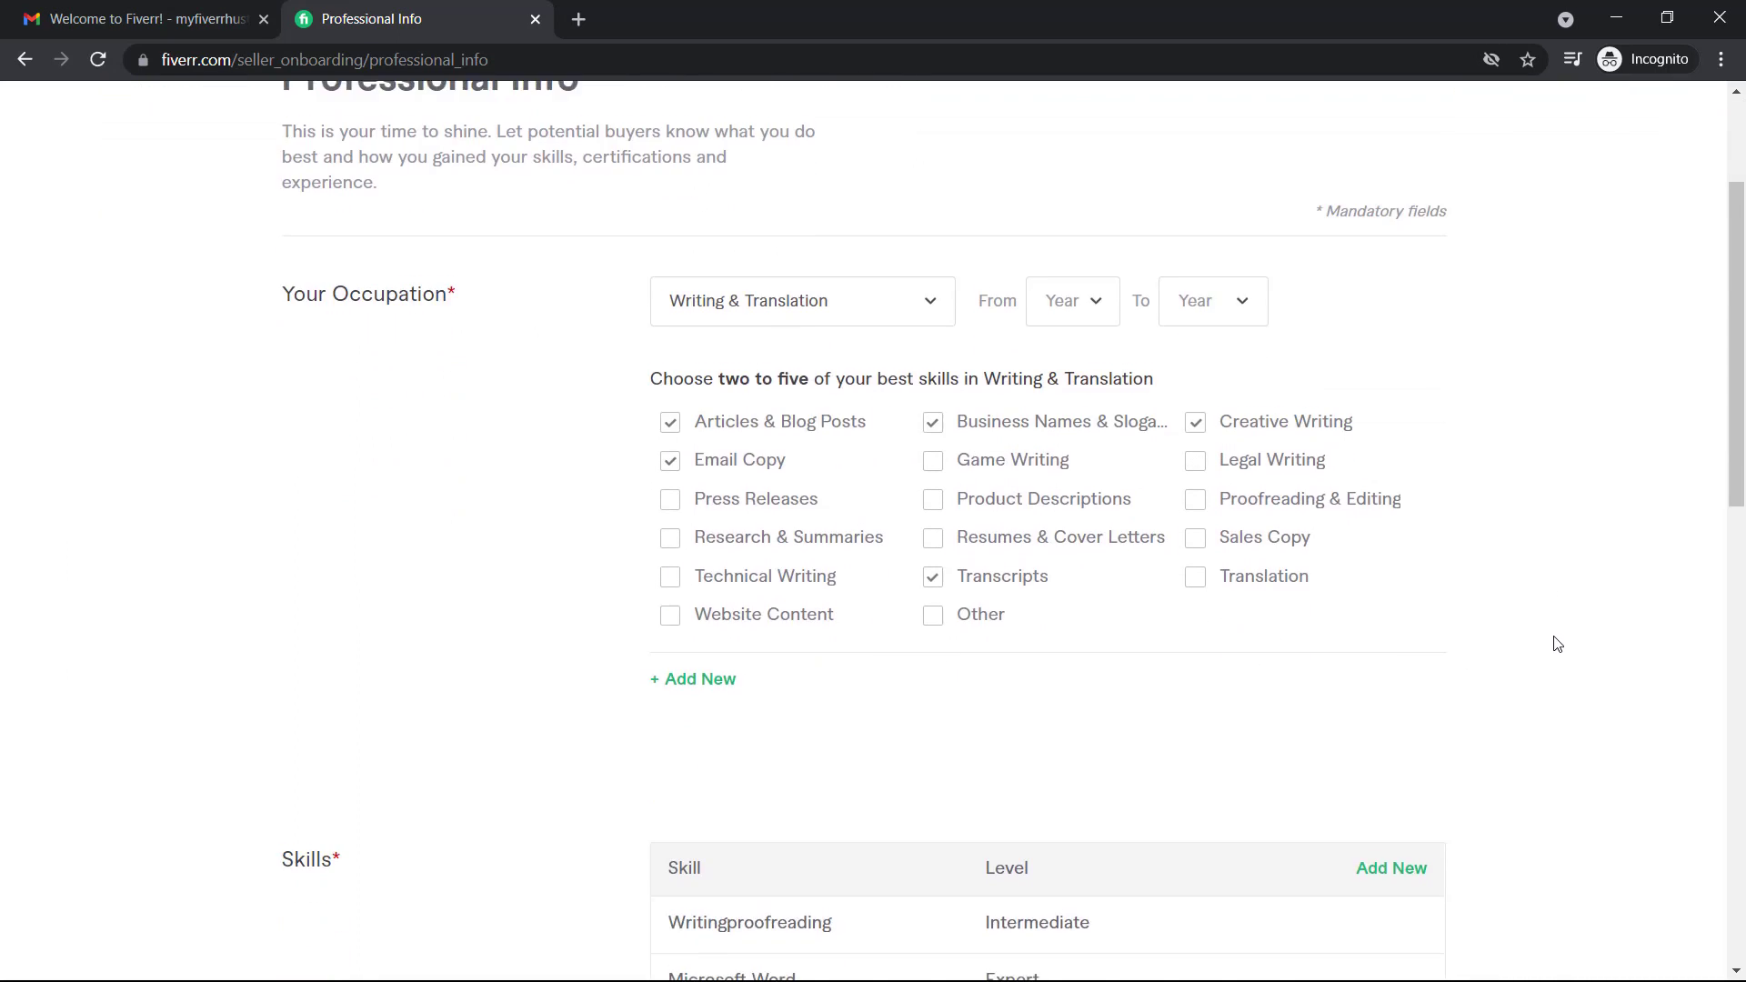
click(669, 362)
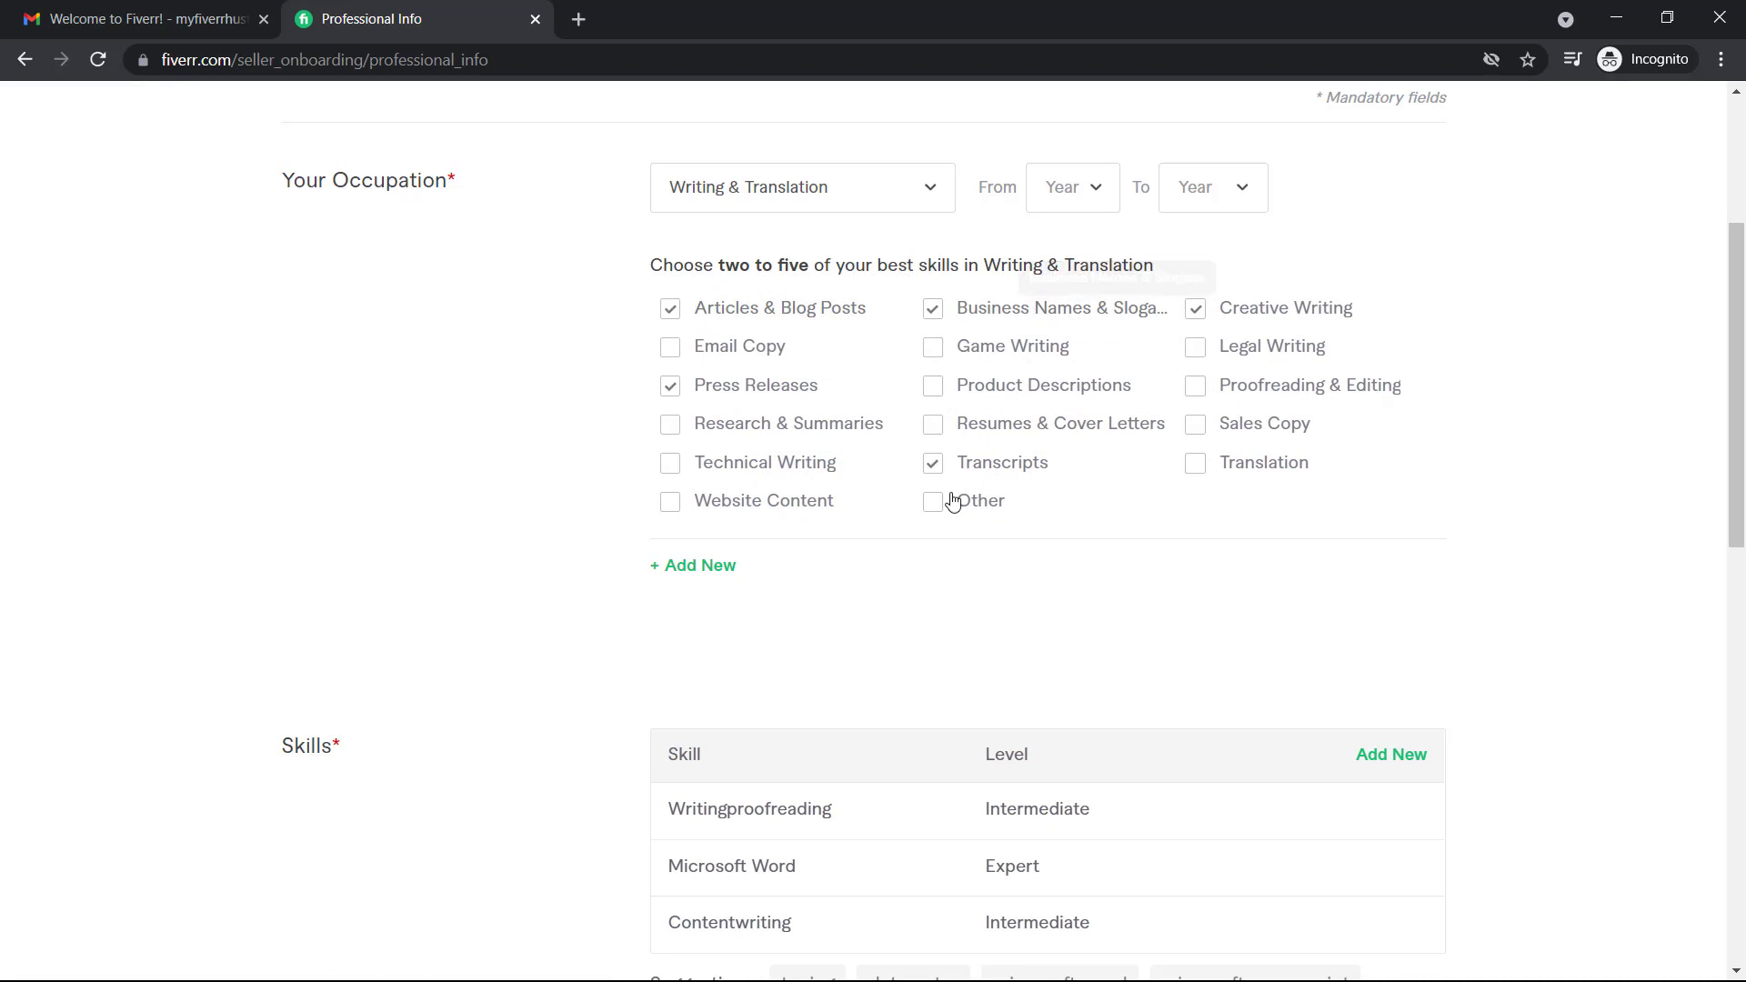
scroll(1415, 553, down, 3)
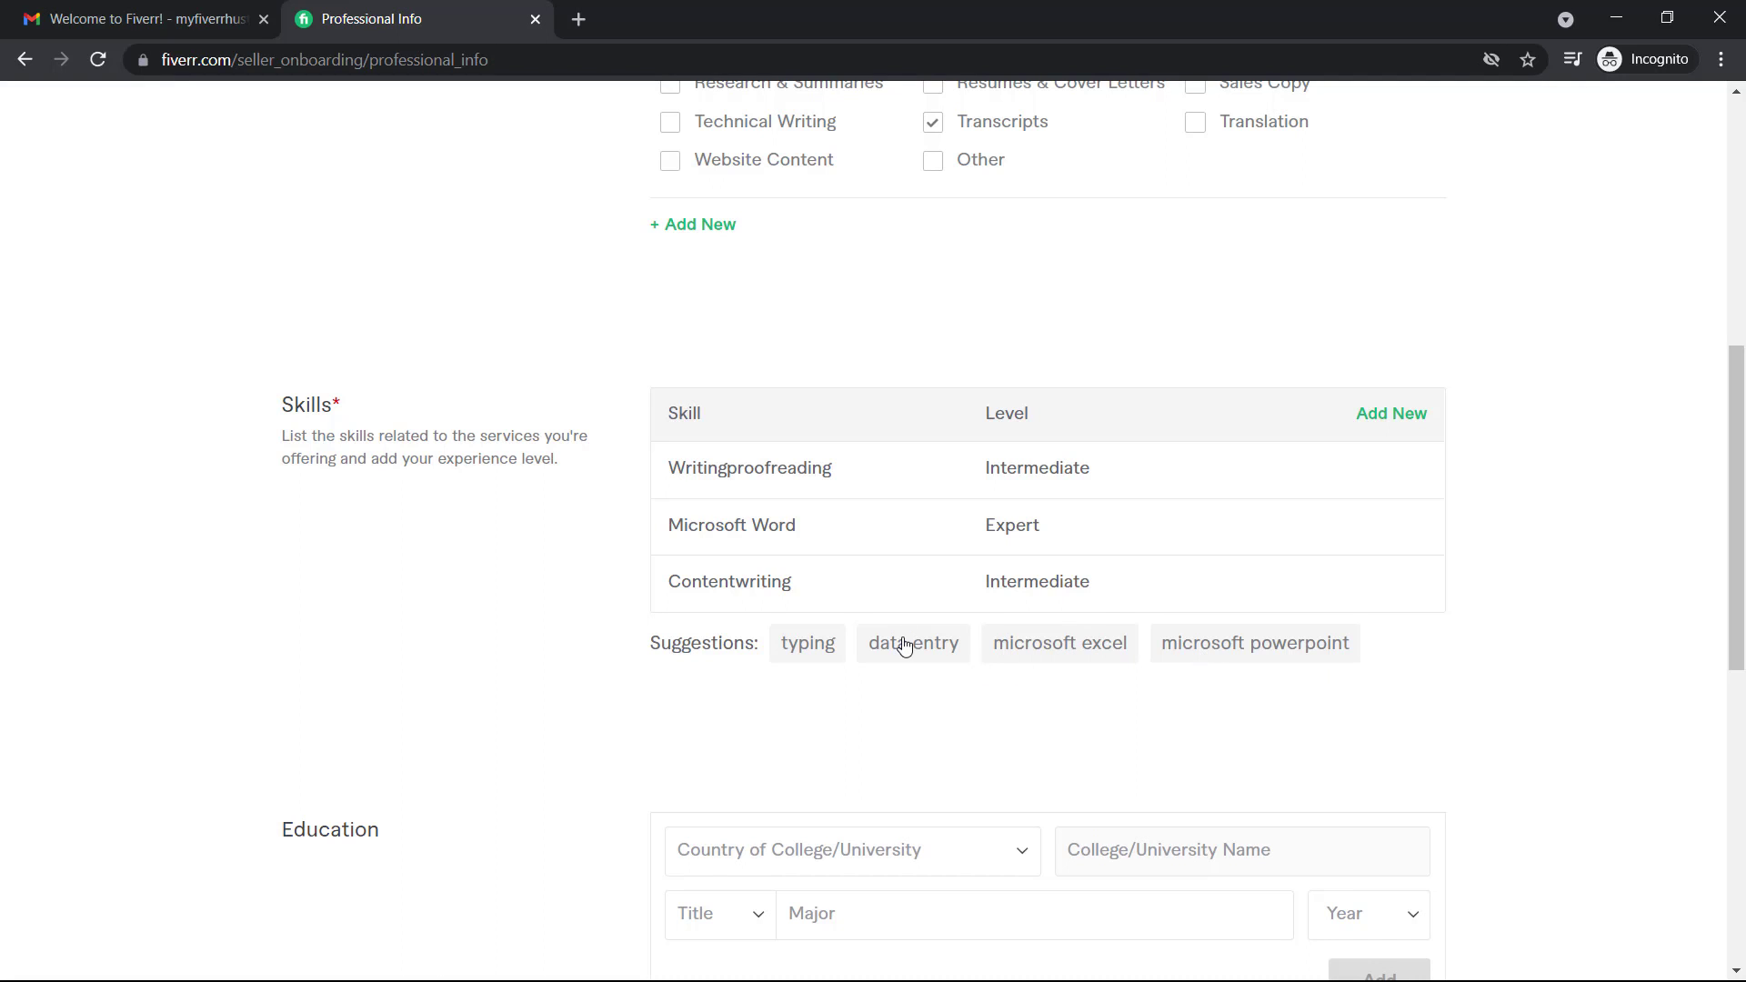
Add the 'typing' suggestion as a skill at Intermediate experience level.
click(830, 644)
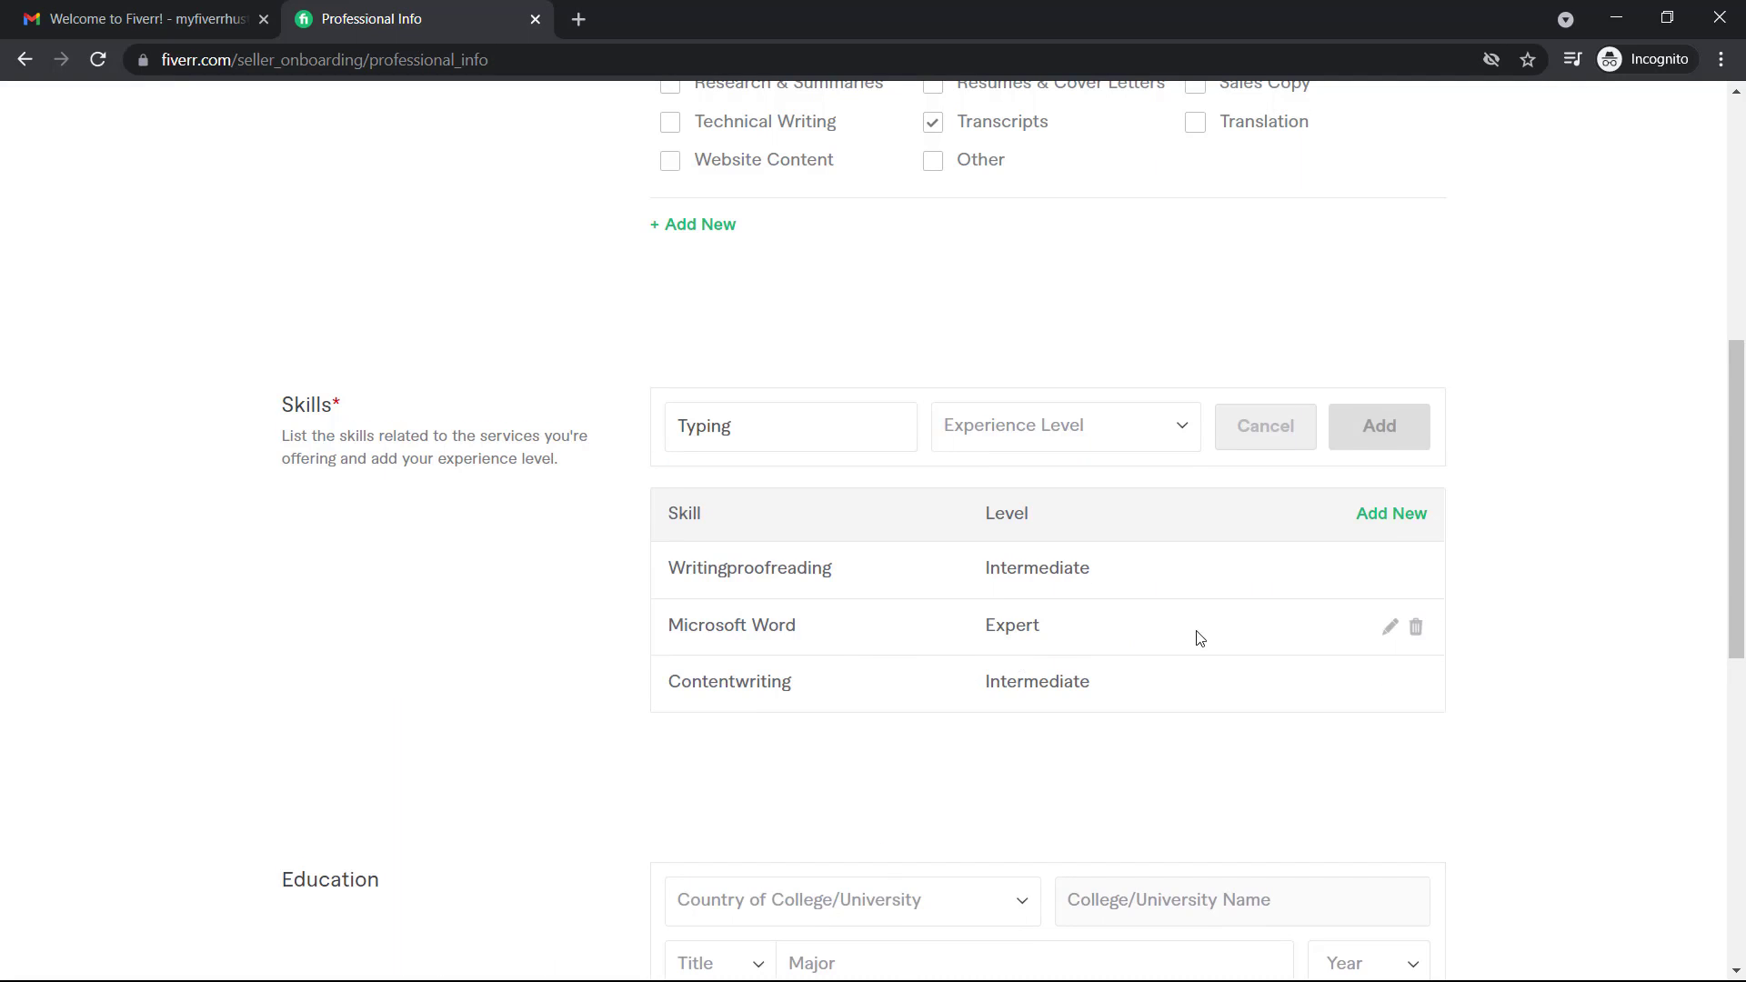
scroll(1197, 636, down, 3)
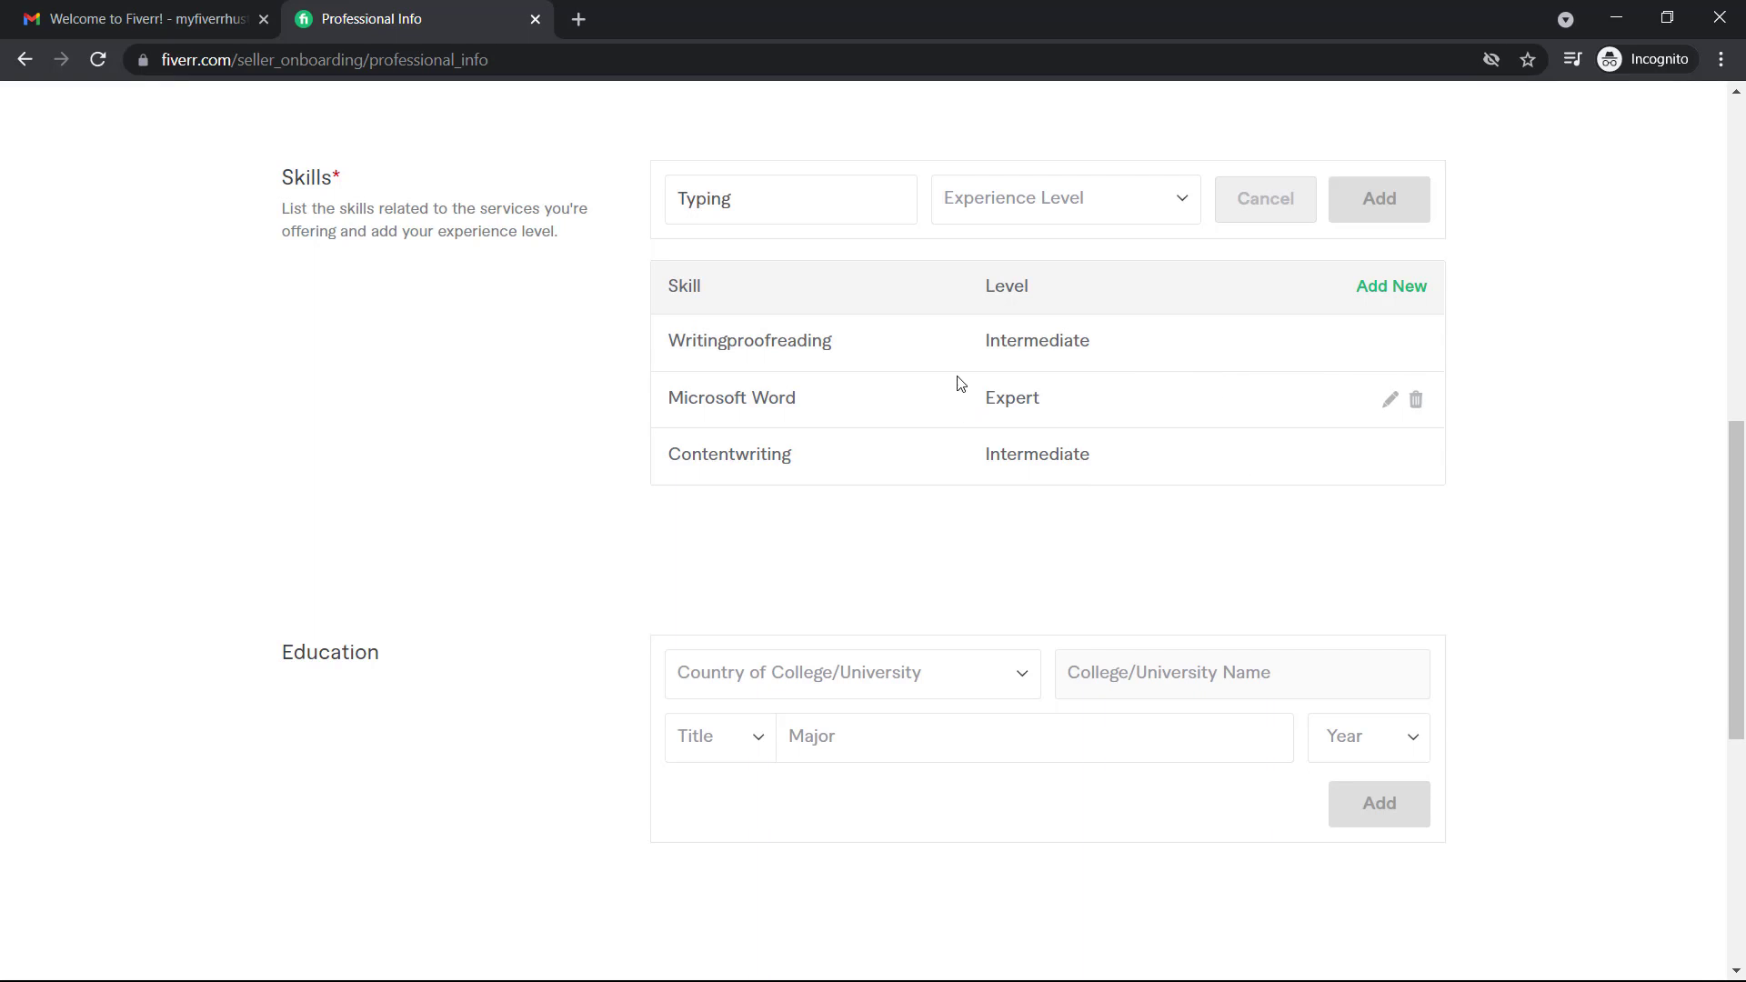
scroll(1146, 354, up, 3)
click(1125, 428)
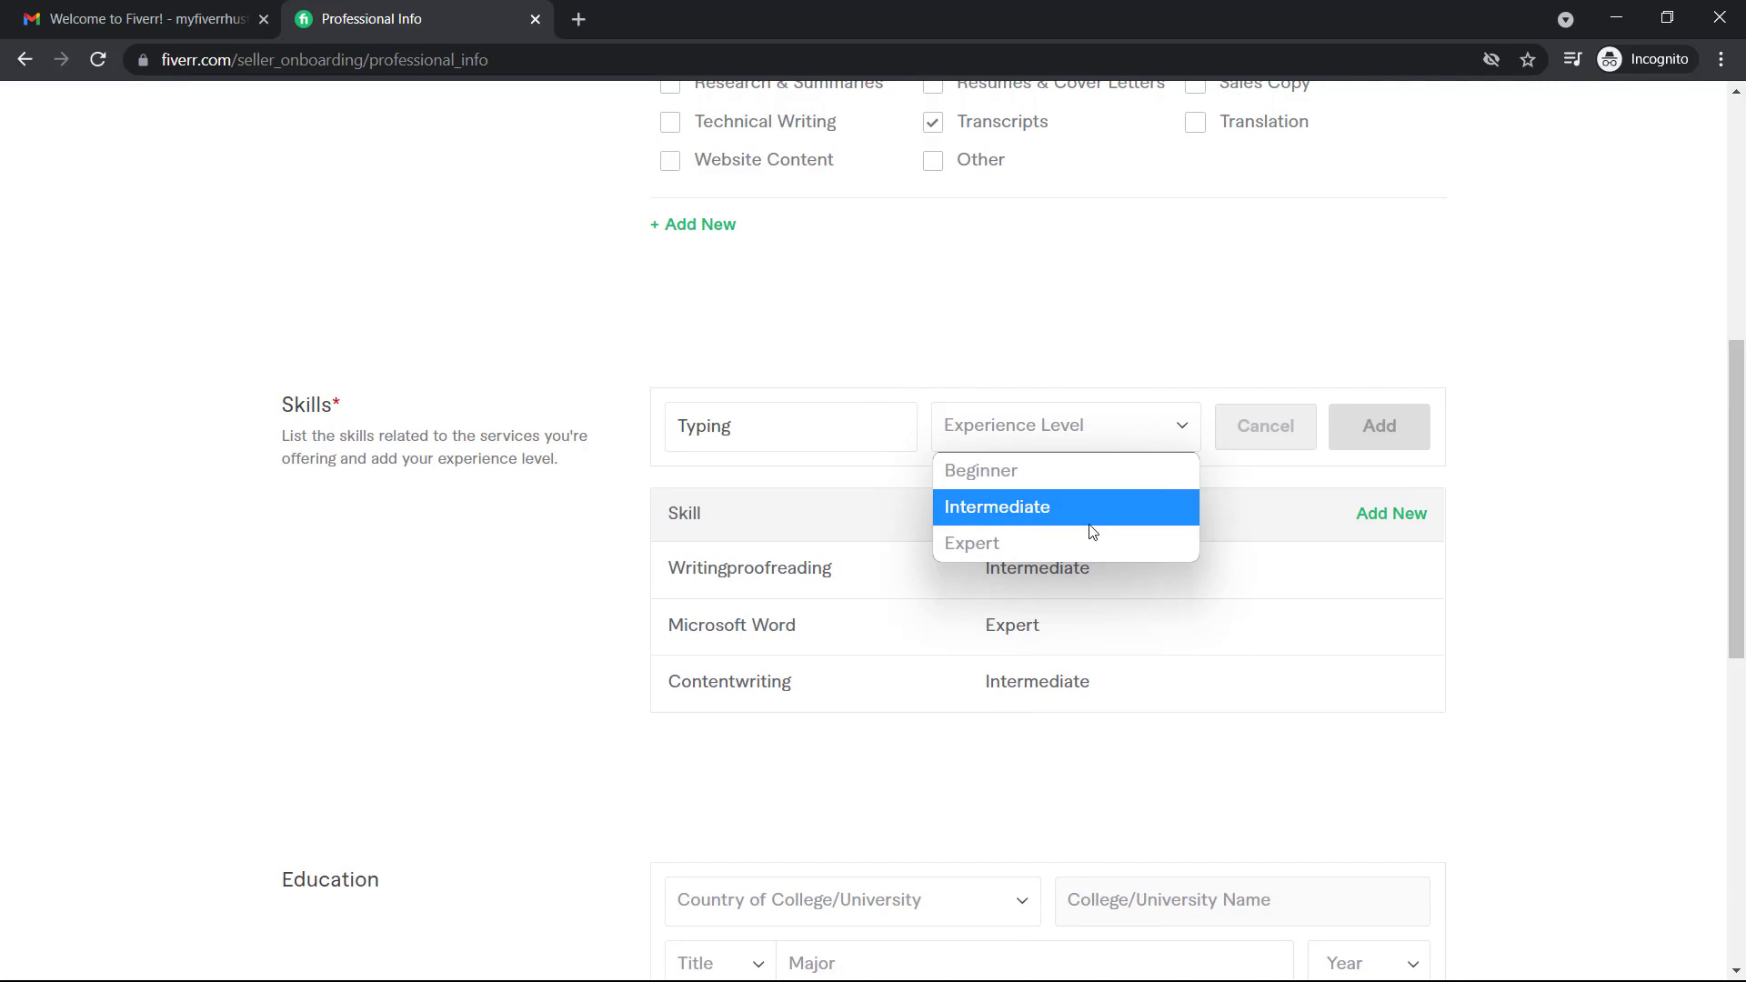
click(1089, 524)
click(1088, 442)
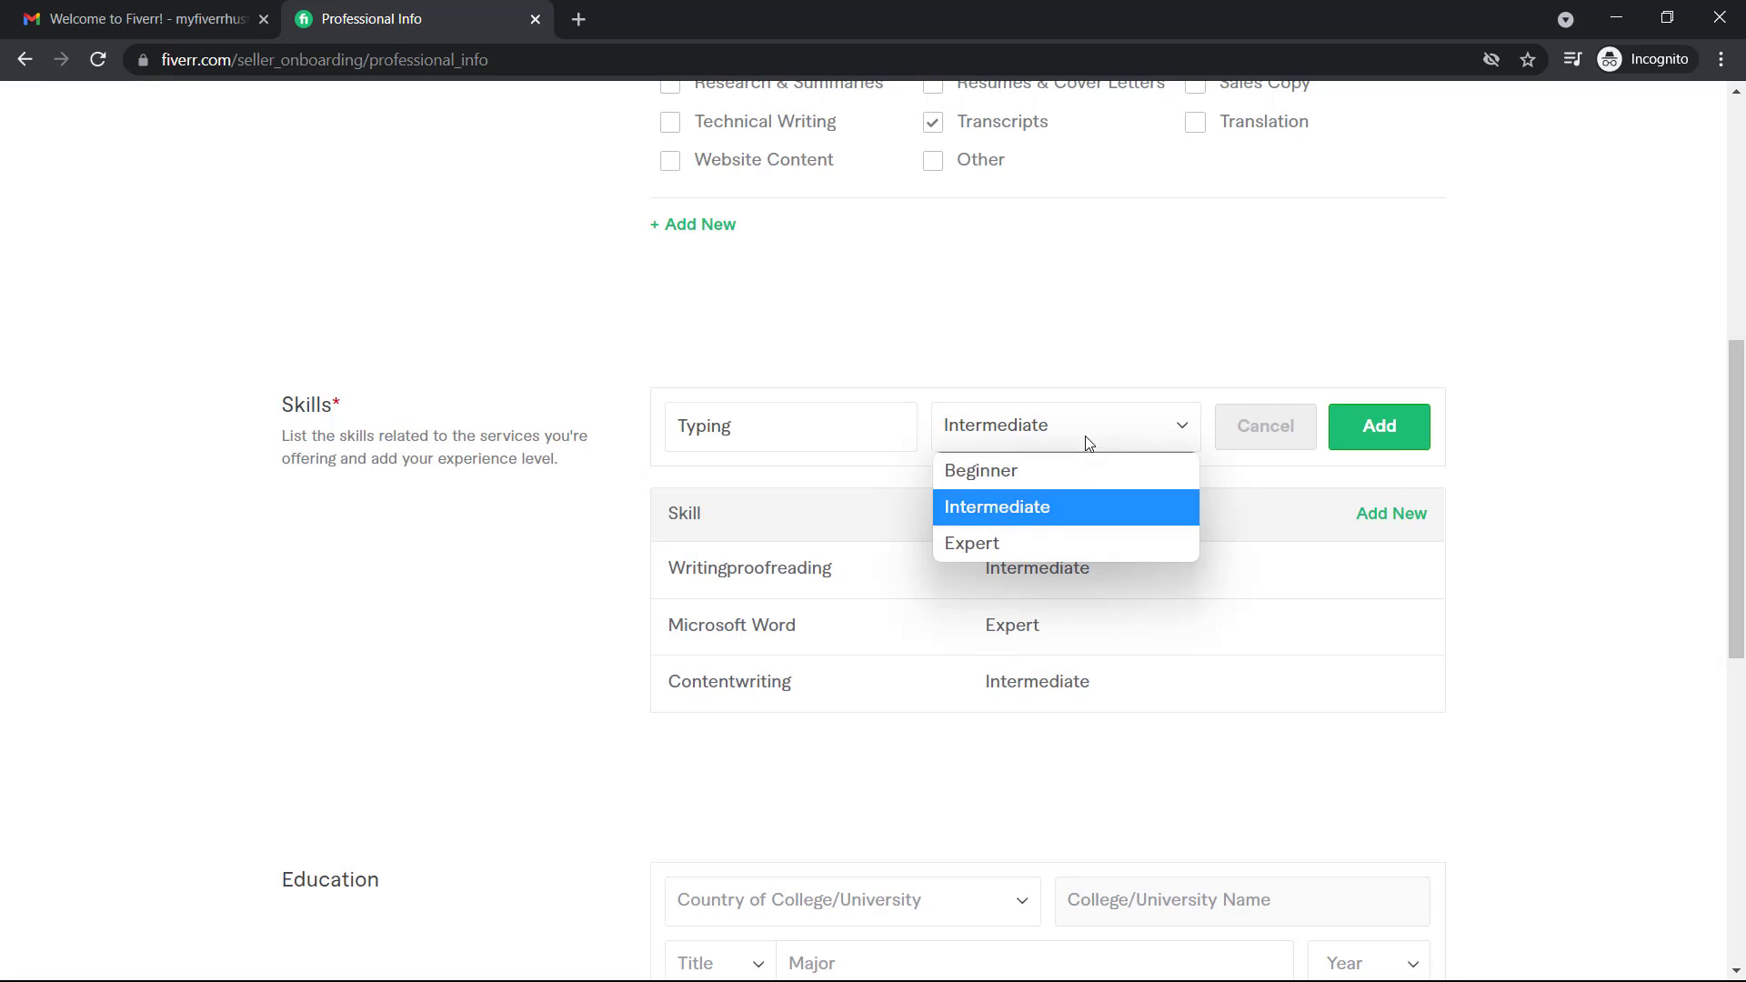
click(1088, 504)
click(1424, 439)
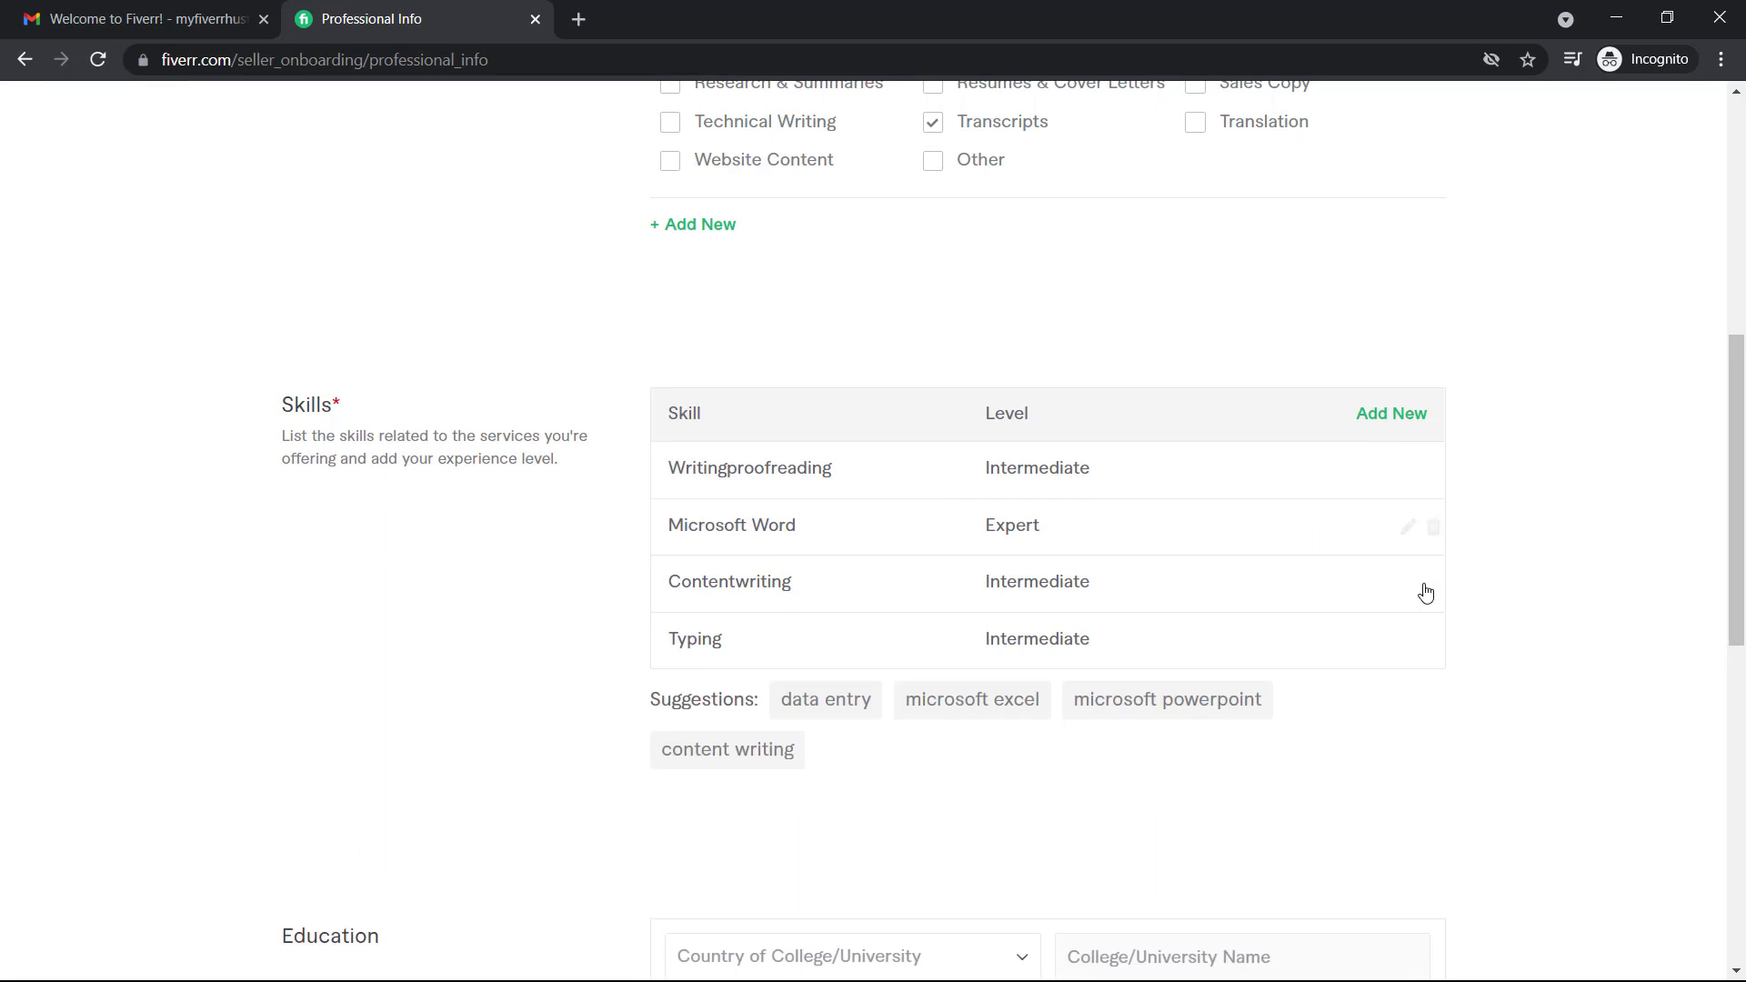
scroll(1391, 577, down, 3)
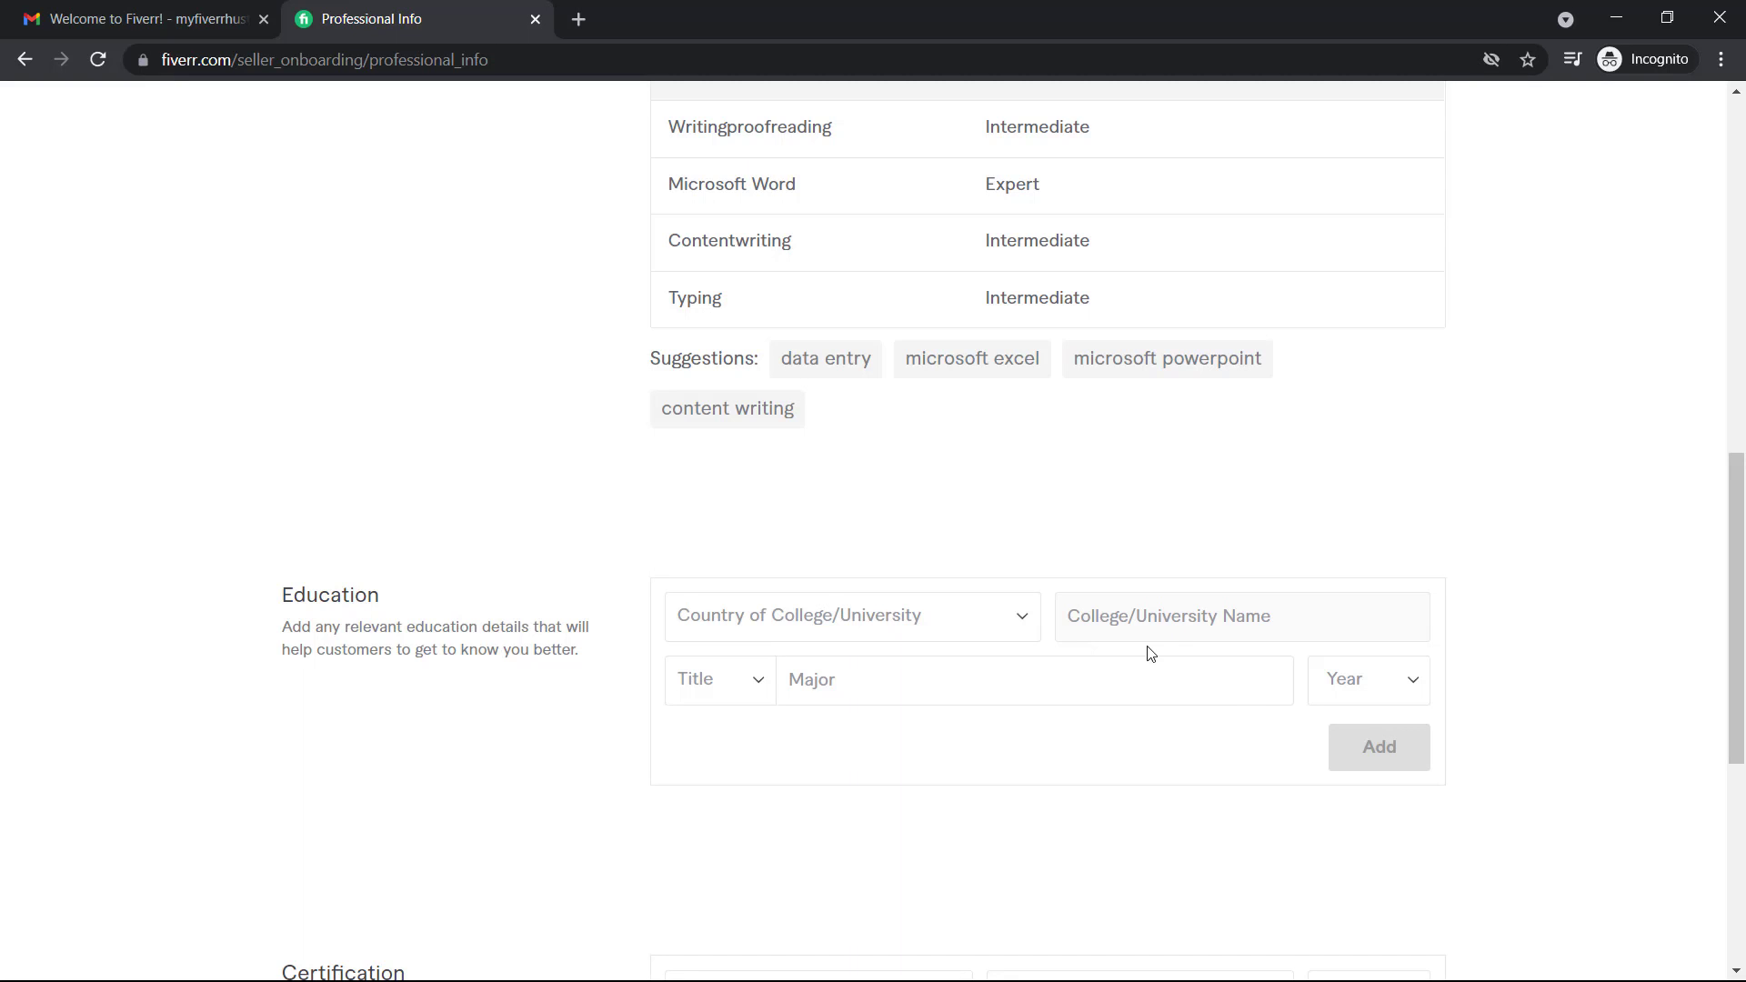
Attempt to continue, then add and remove an empty extra occupation entry.
scroll(1364, 636, up, 3)
scroll(1364, 636, down, 3)
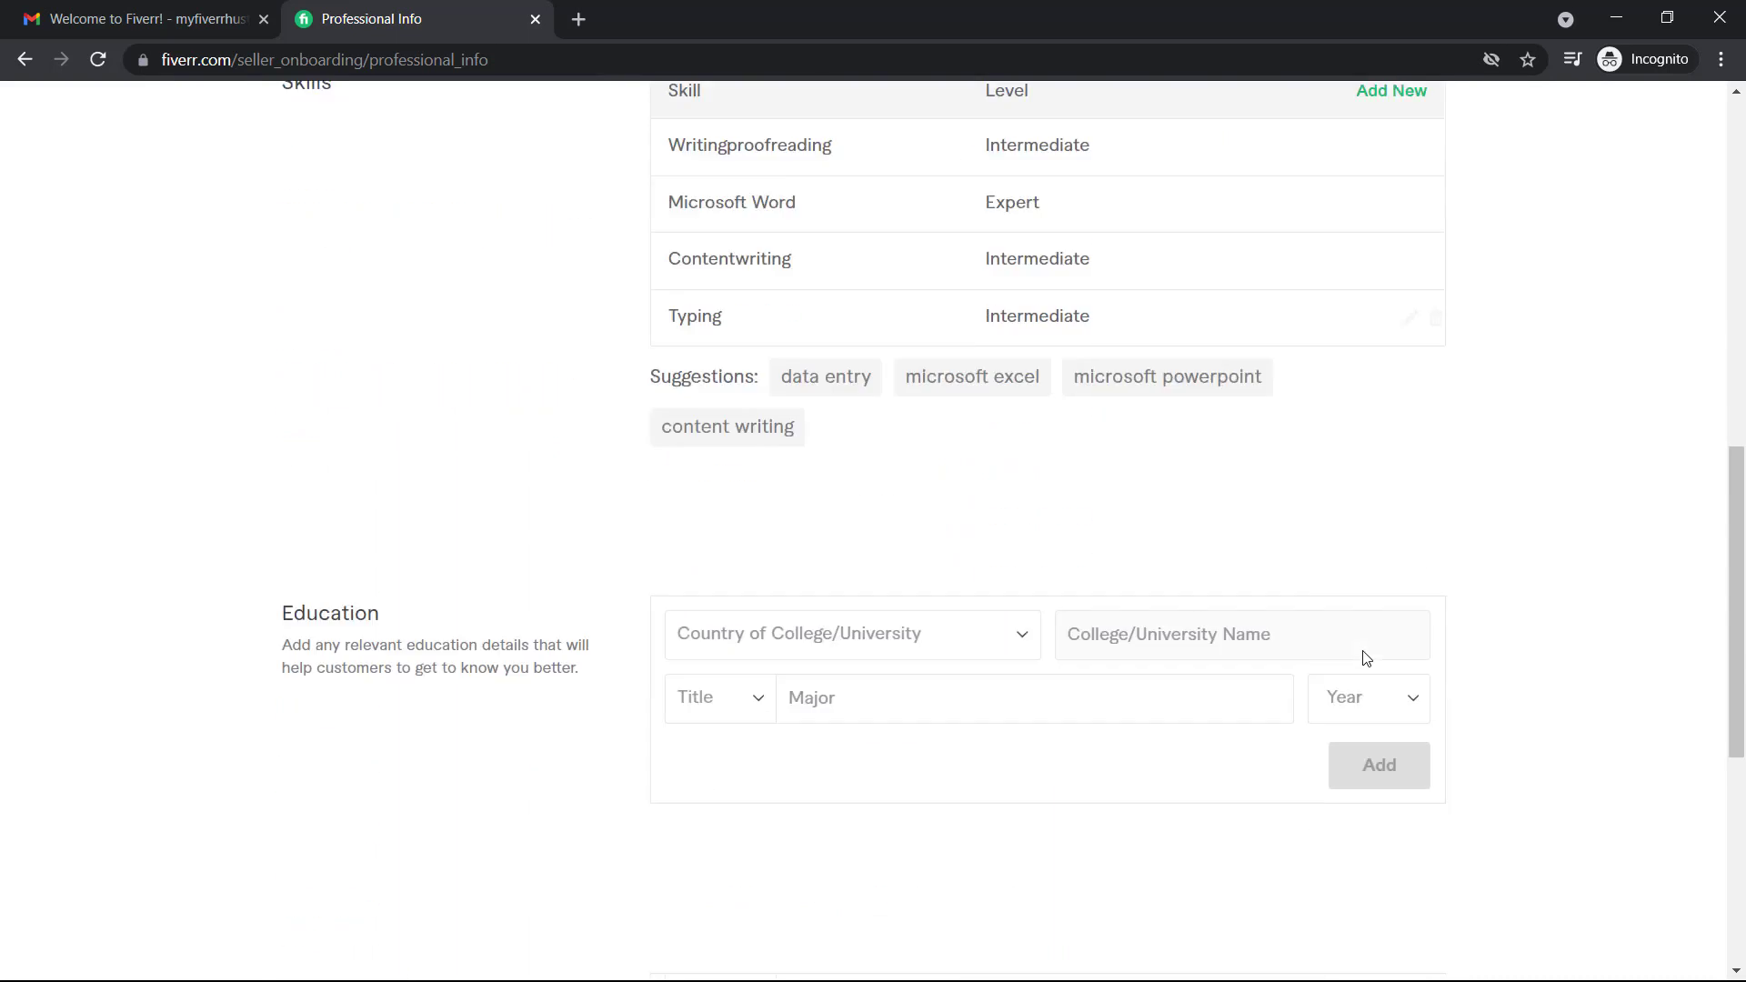
scroll(865, 624, down, 6)
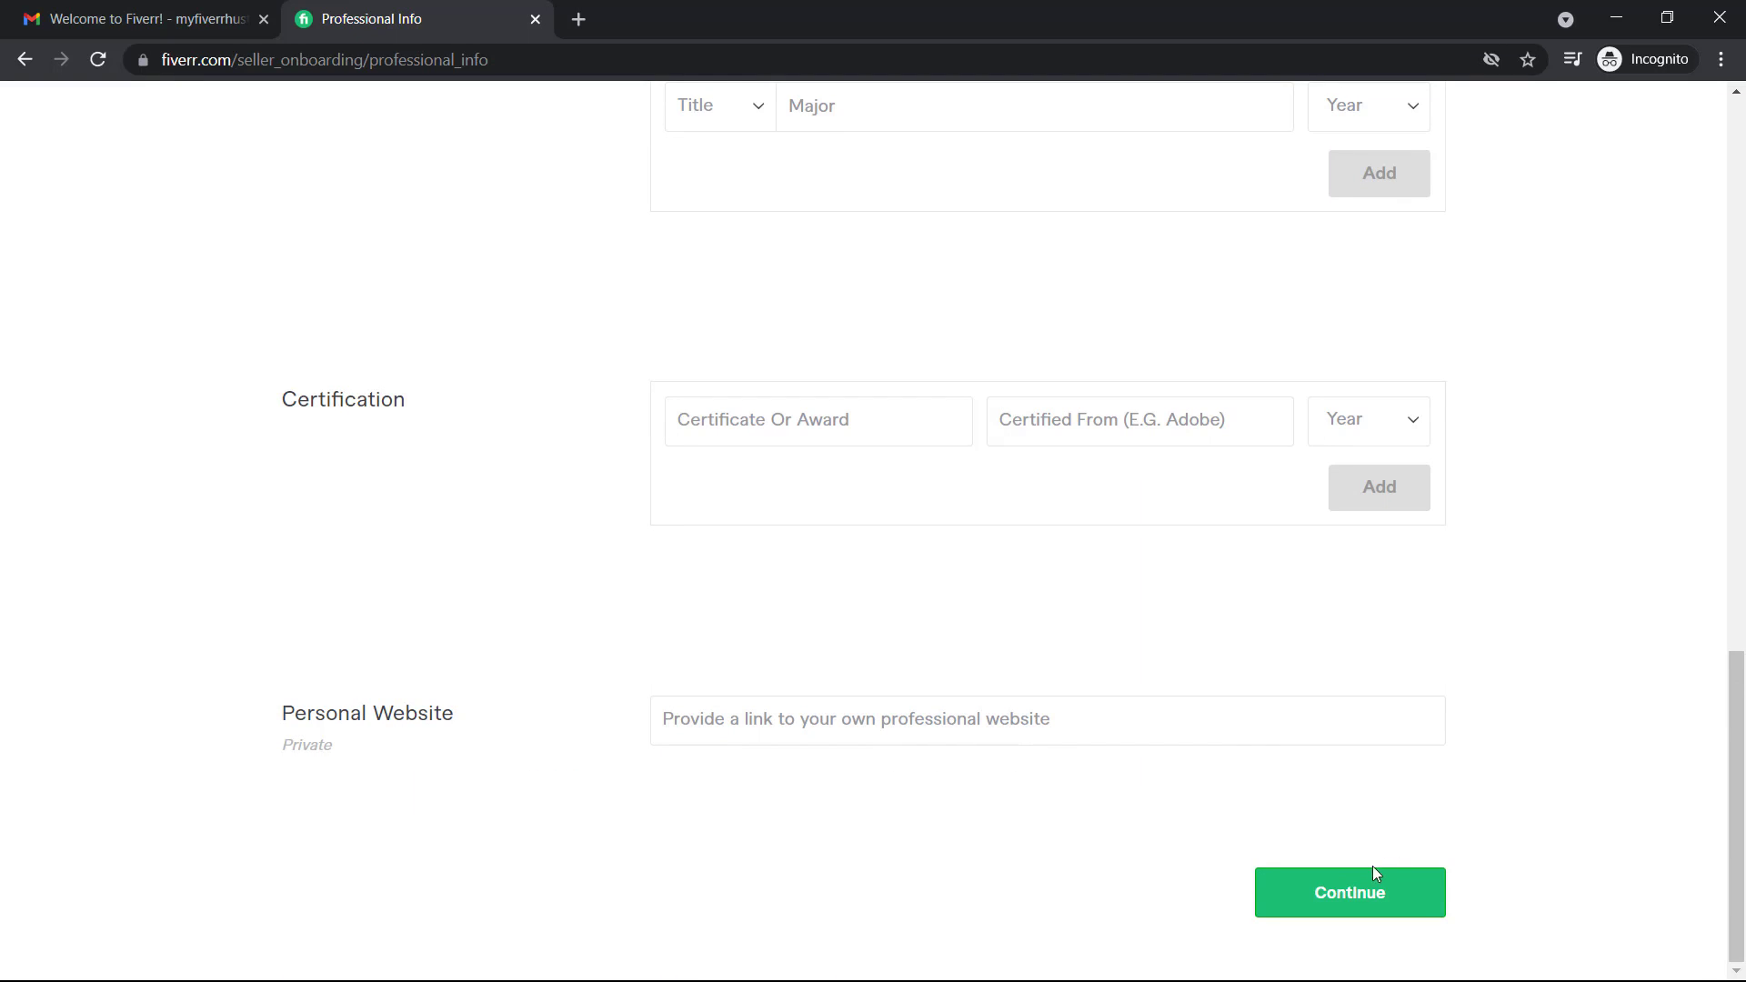
click(1364, 896)
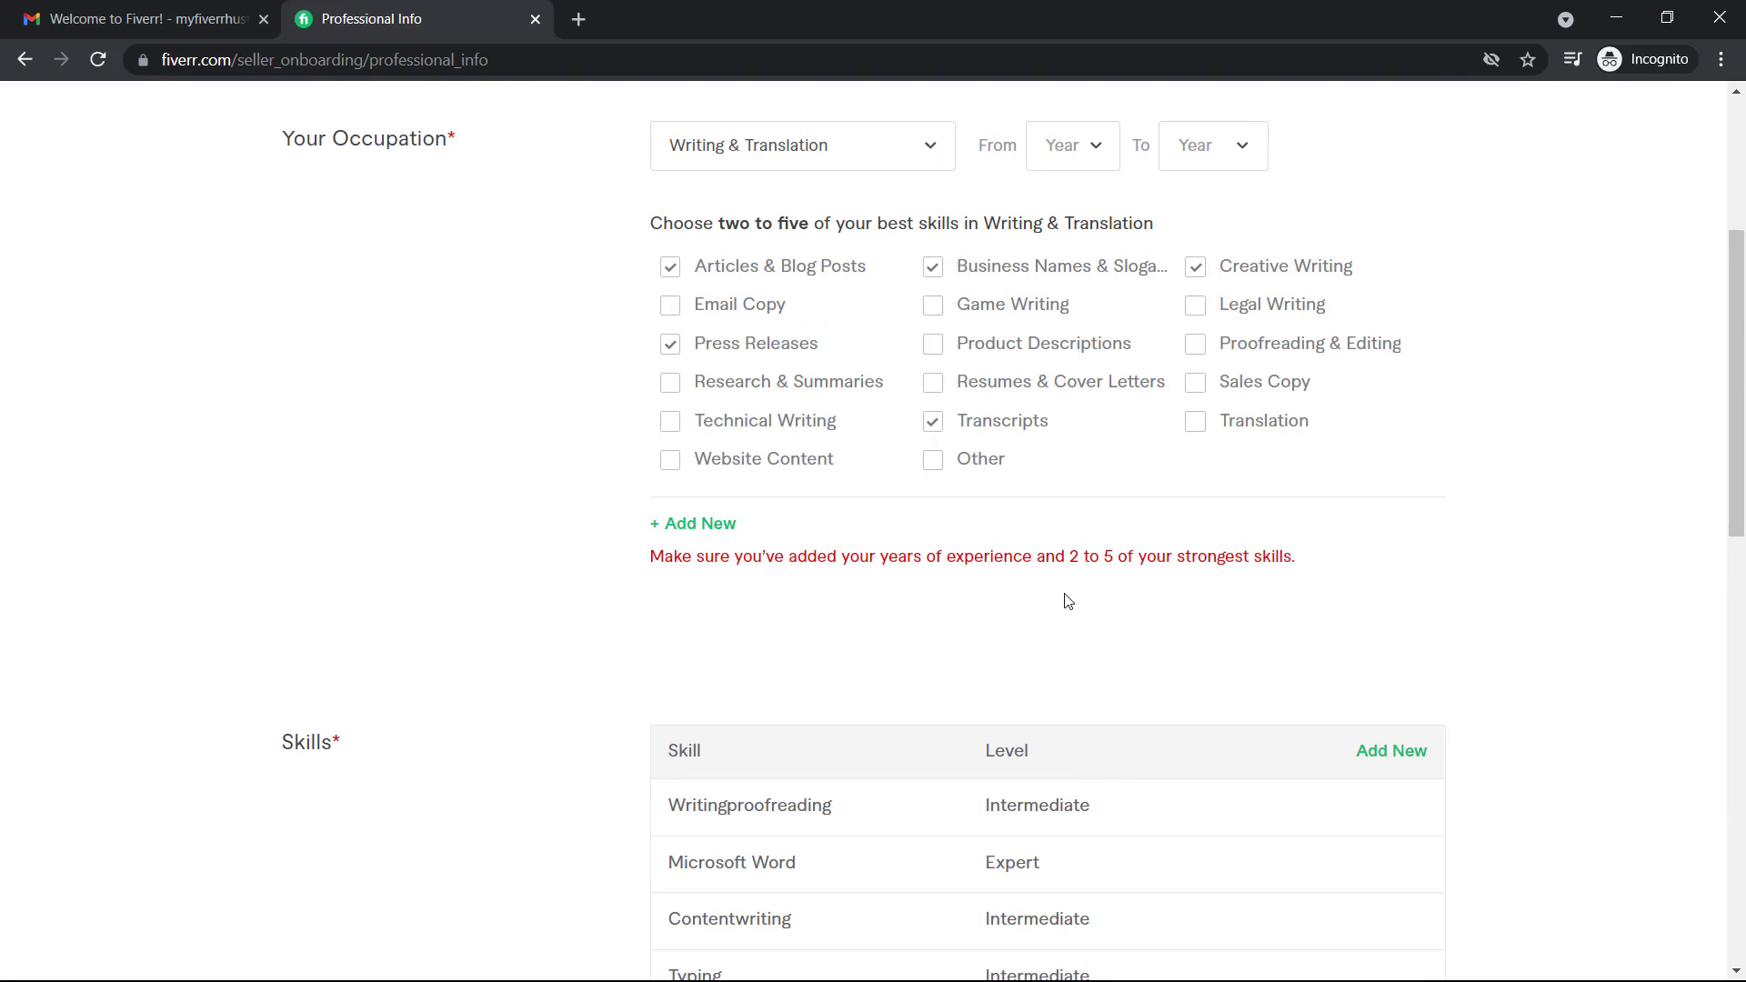
click(679, 533)
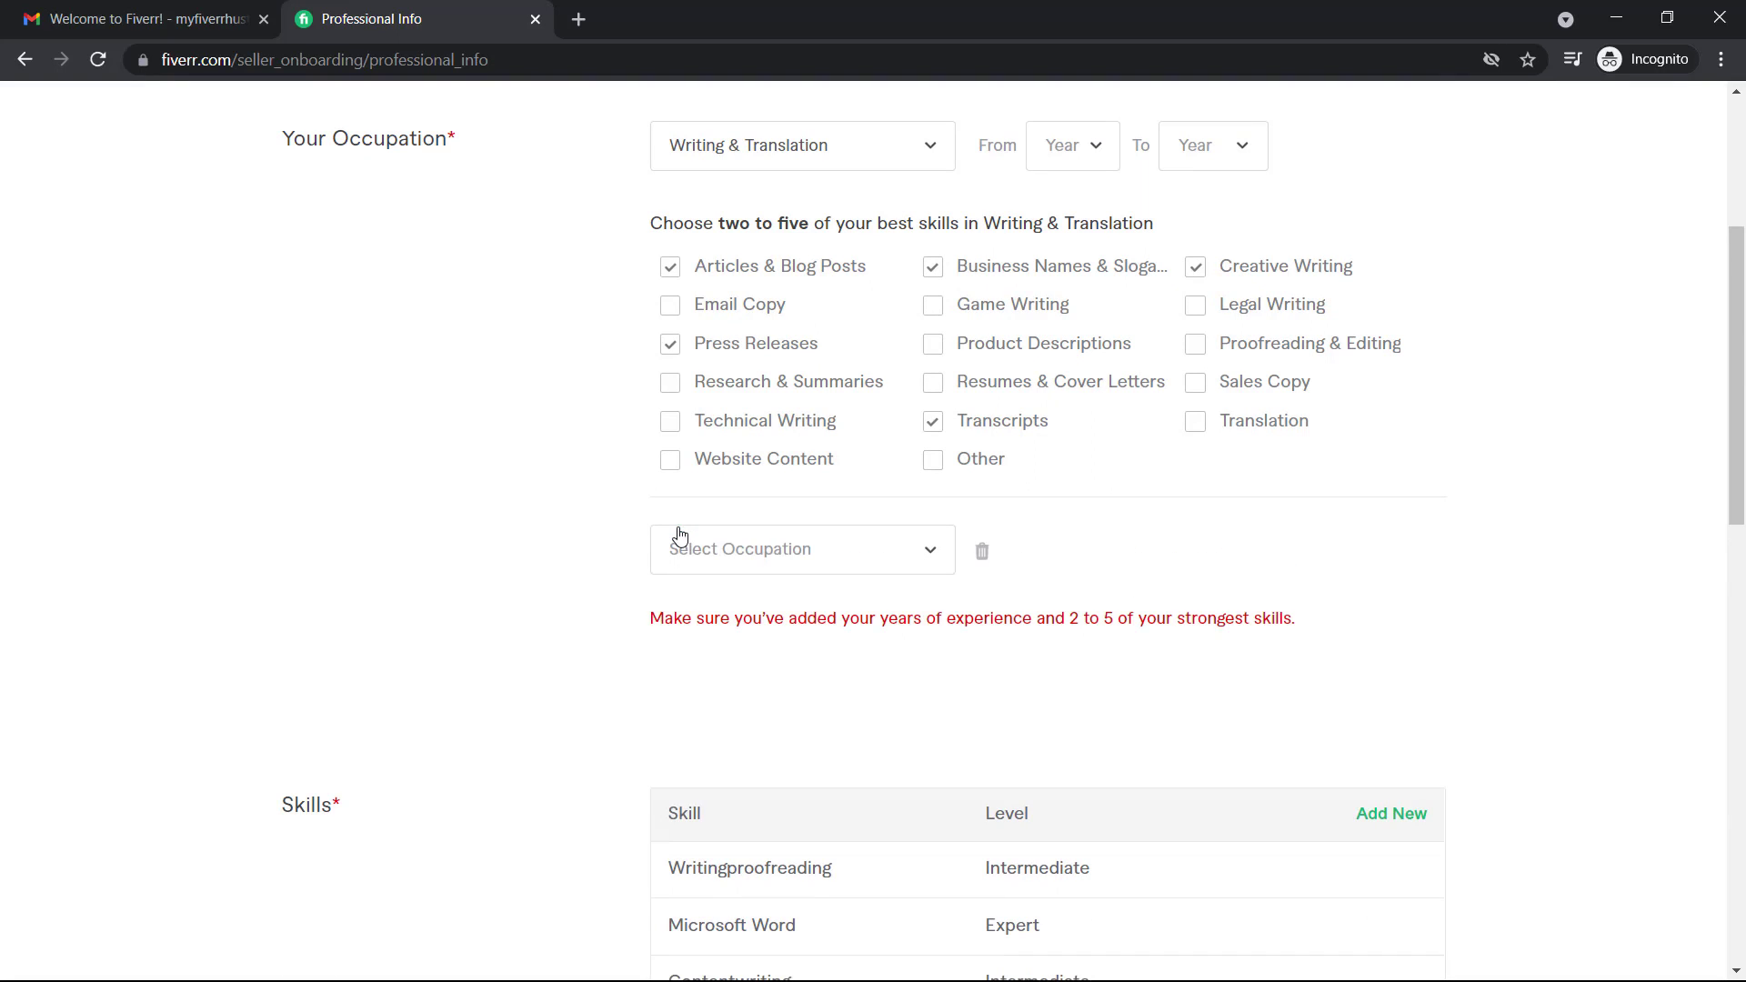
click(900, 568)
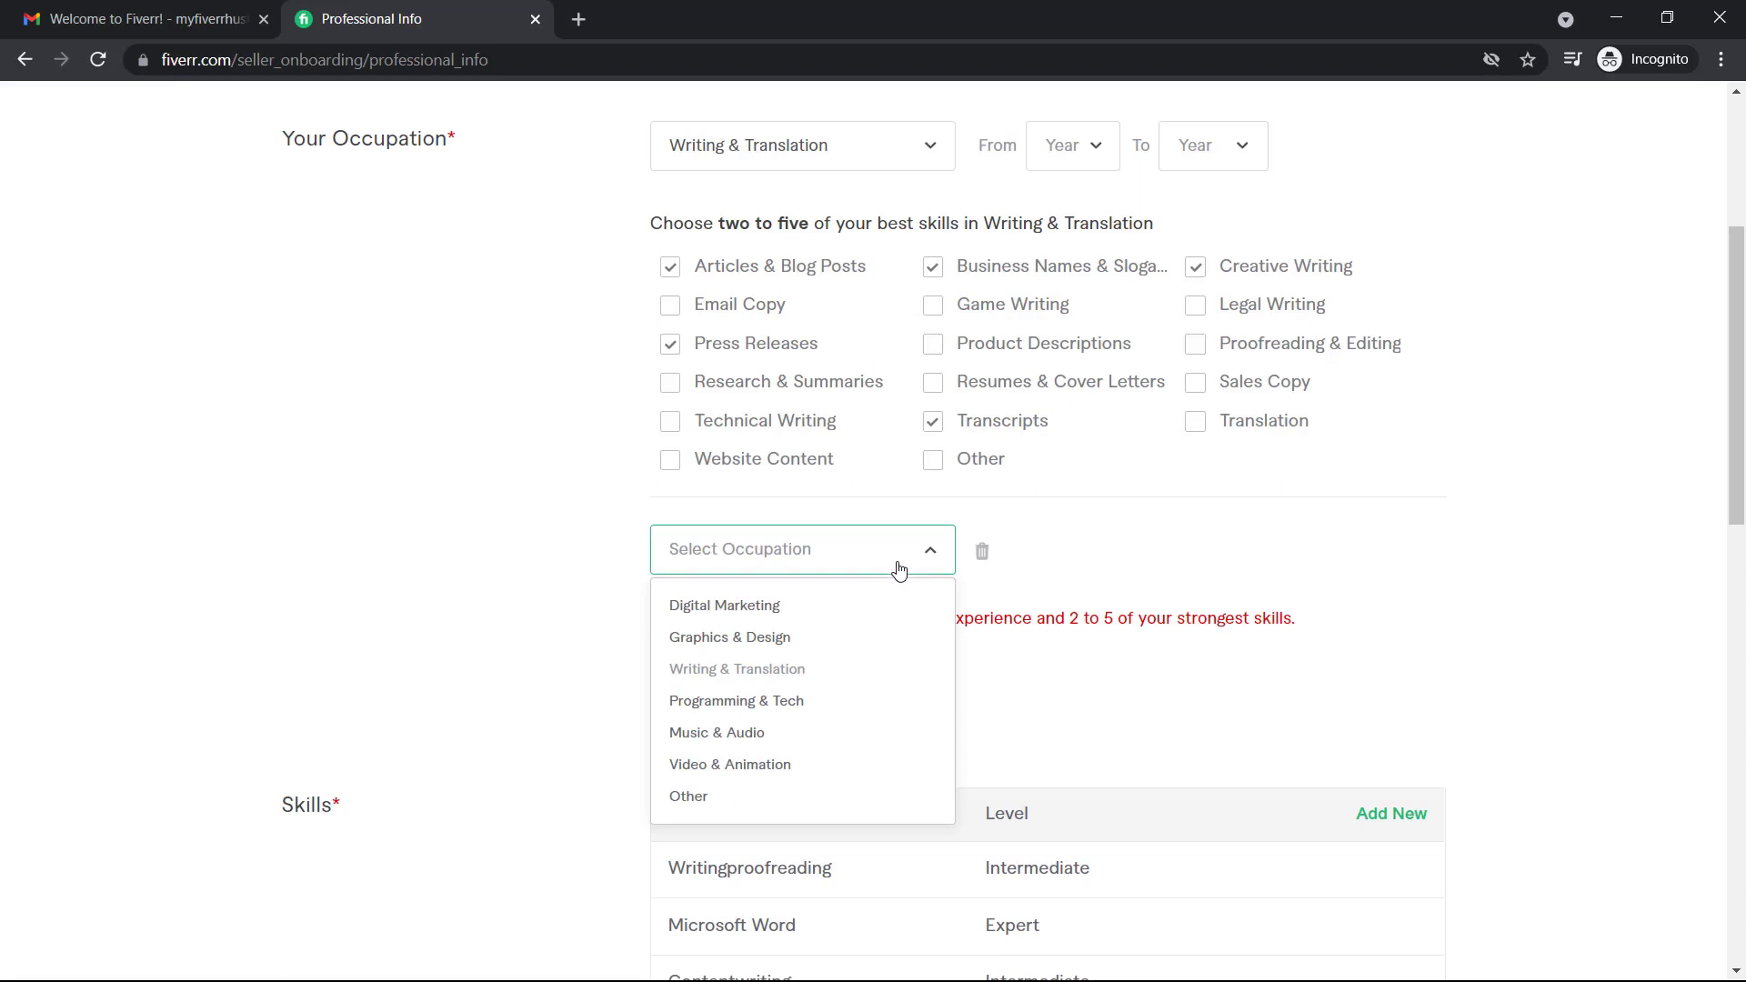
click(1158, 593)
click(982, 550)
scroll(1049, 588, up, 2)
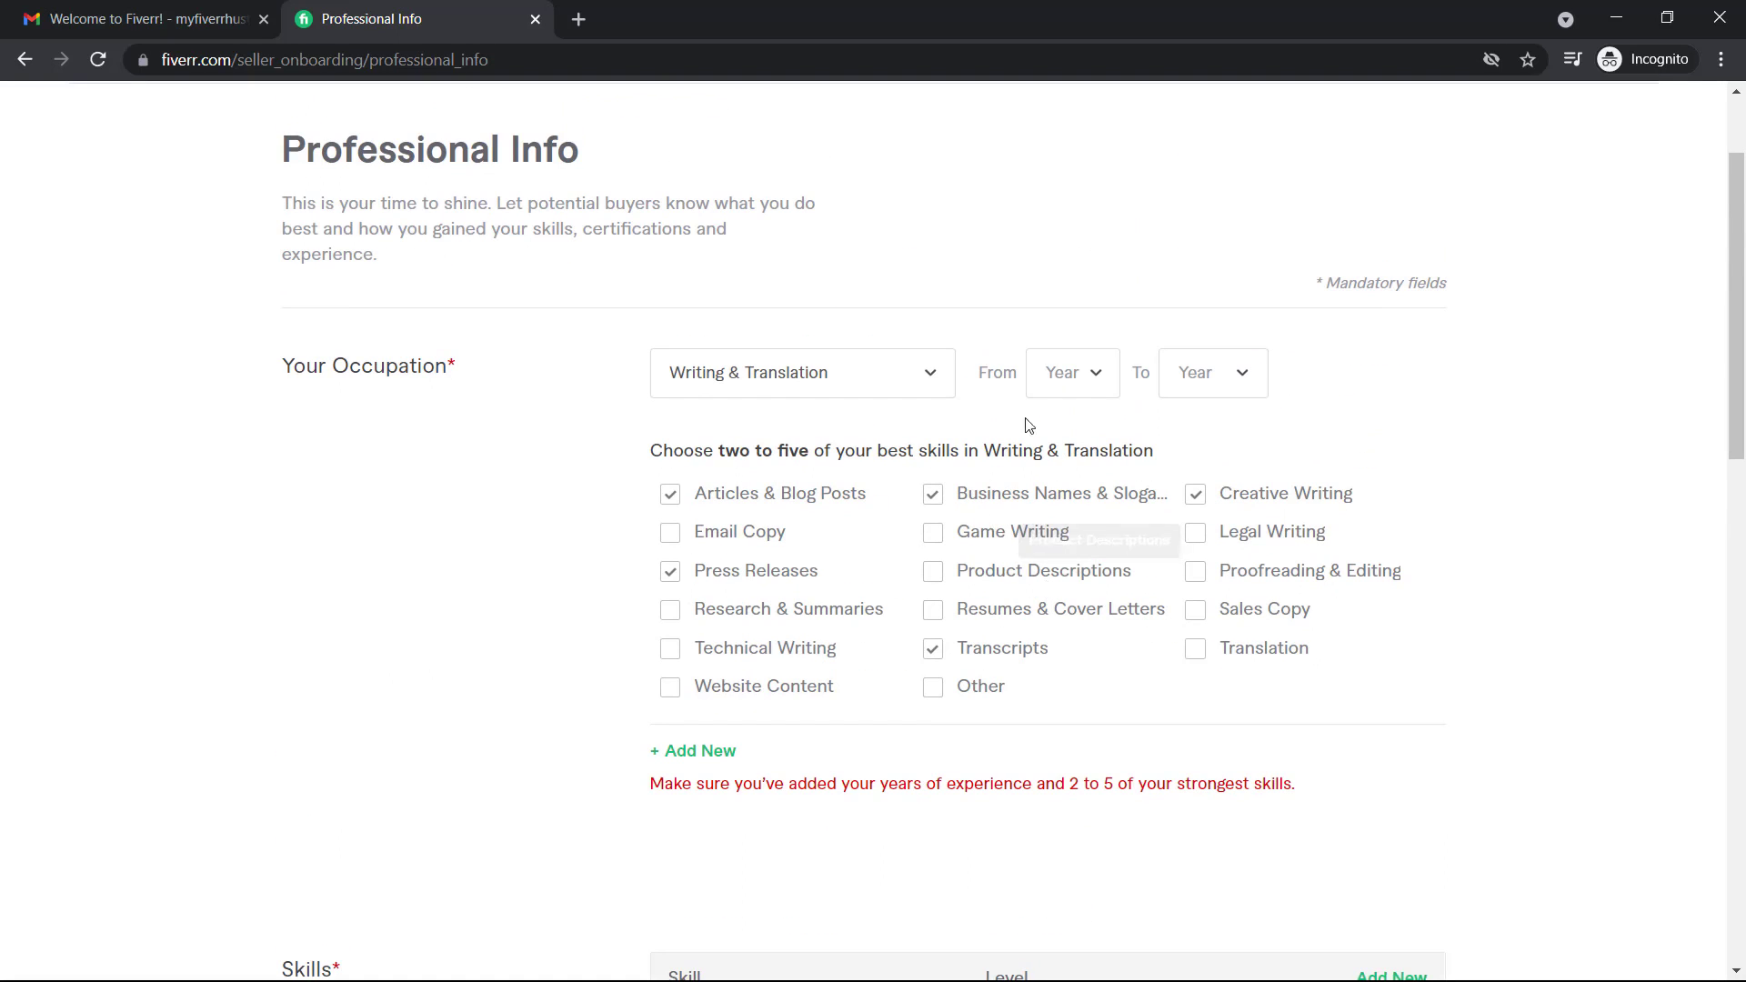
Set the Writing & Translation occupation years from 2017 to 2021.
click(1073, 387)
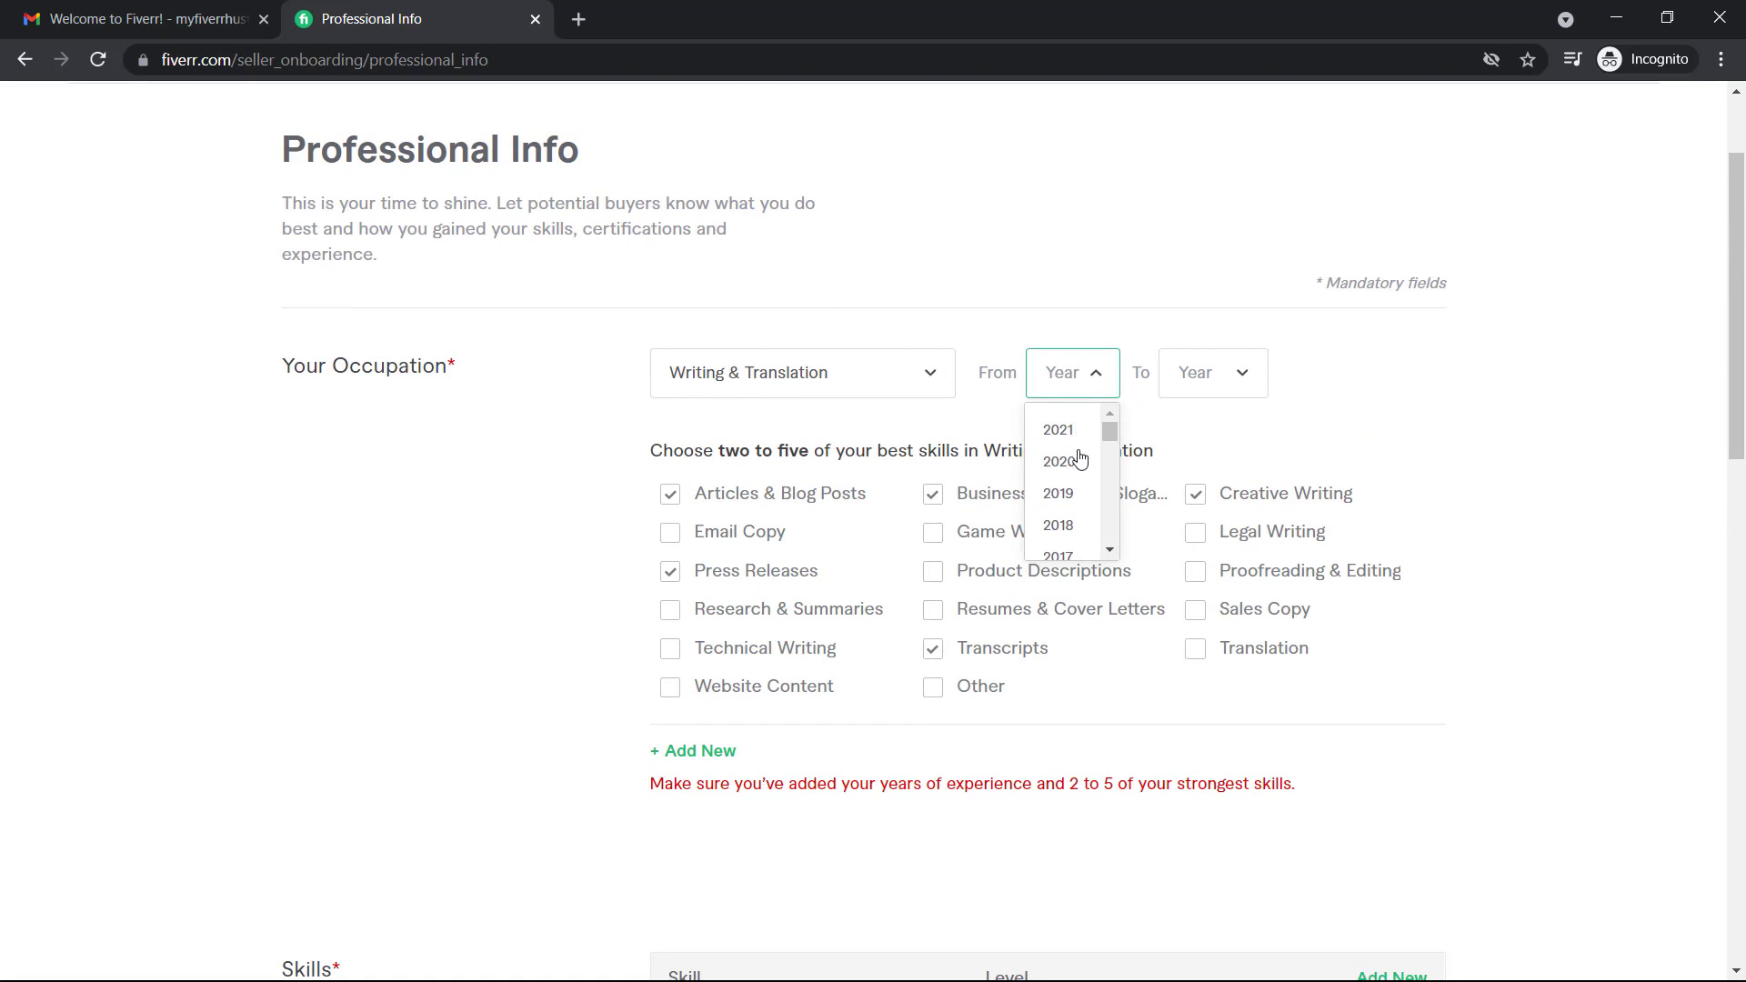
click(1056, 496)
click(1197, 382)
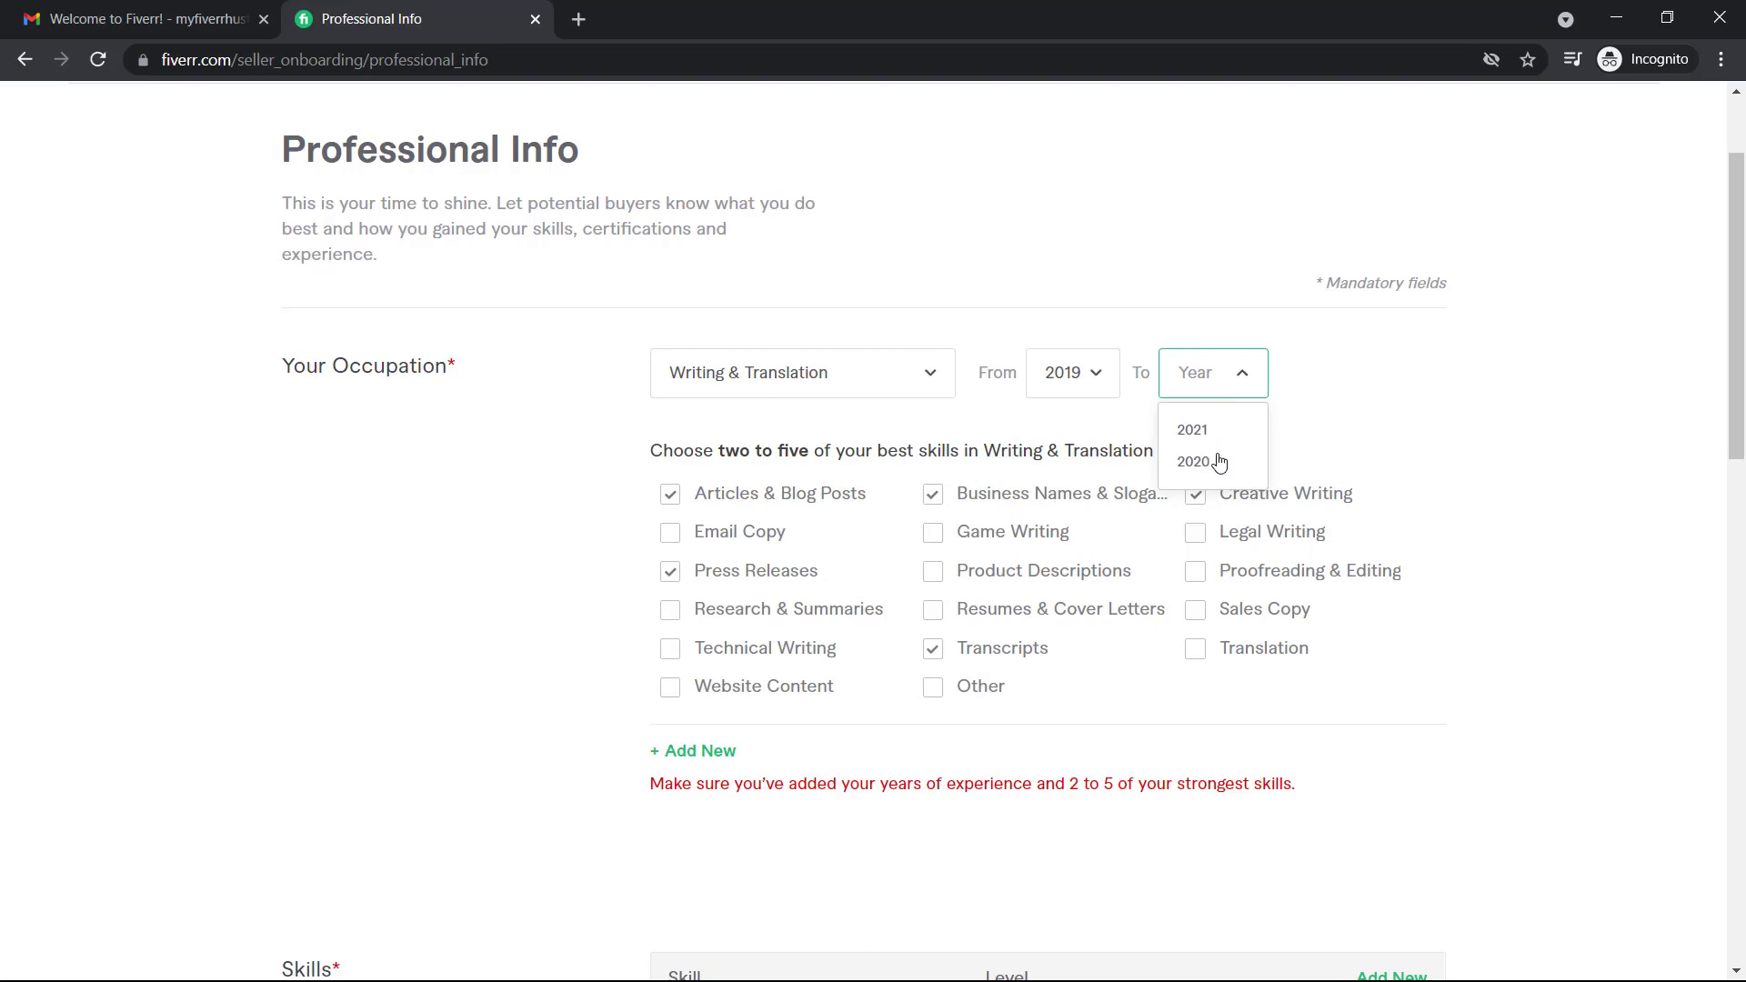
click(1218, 462)
click(1207, 387)
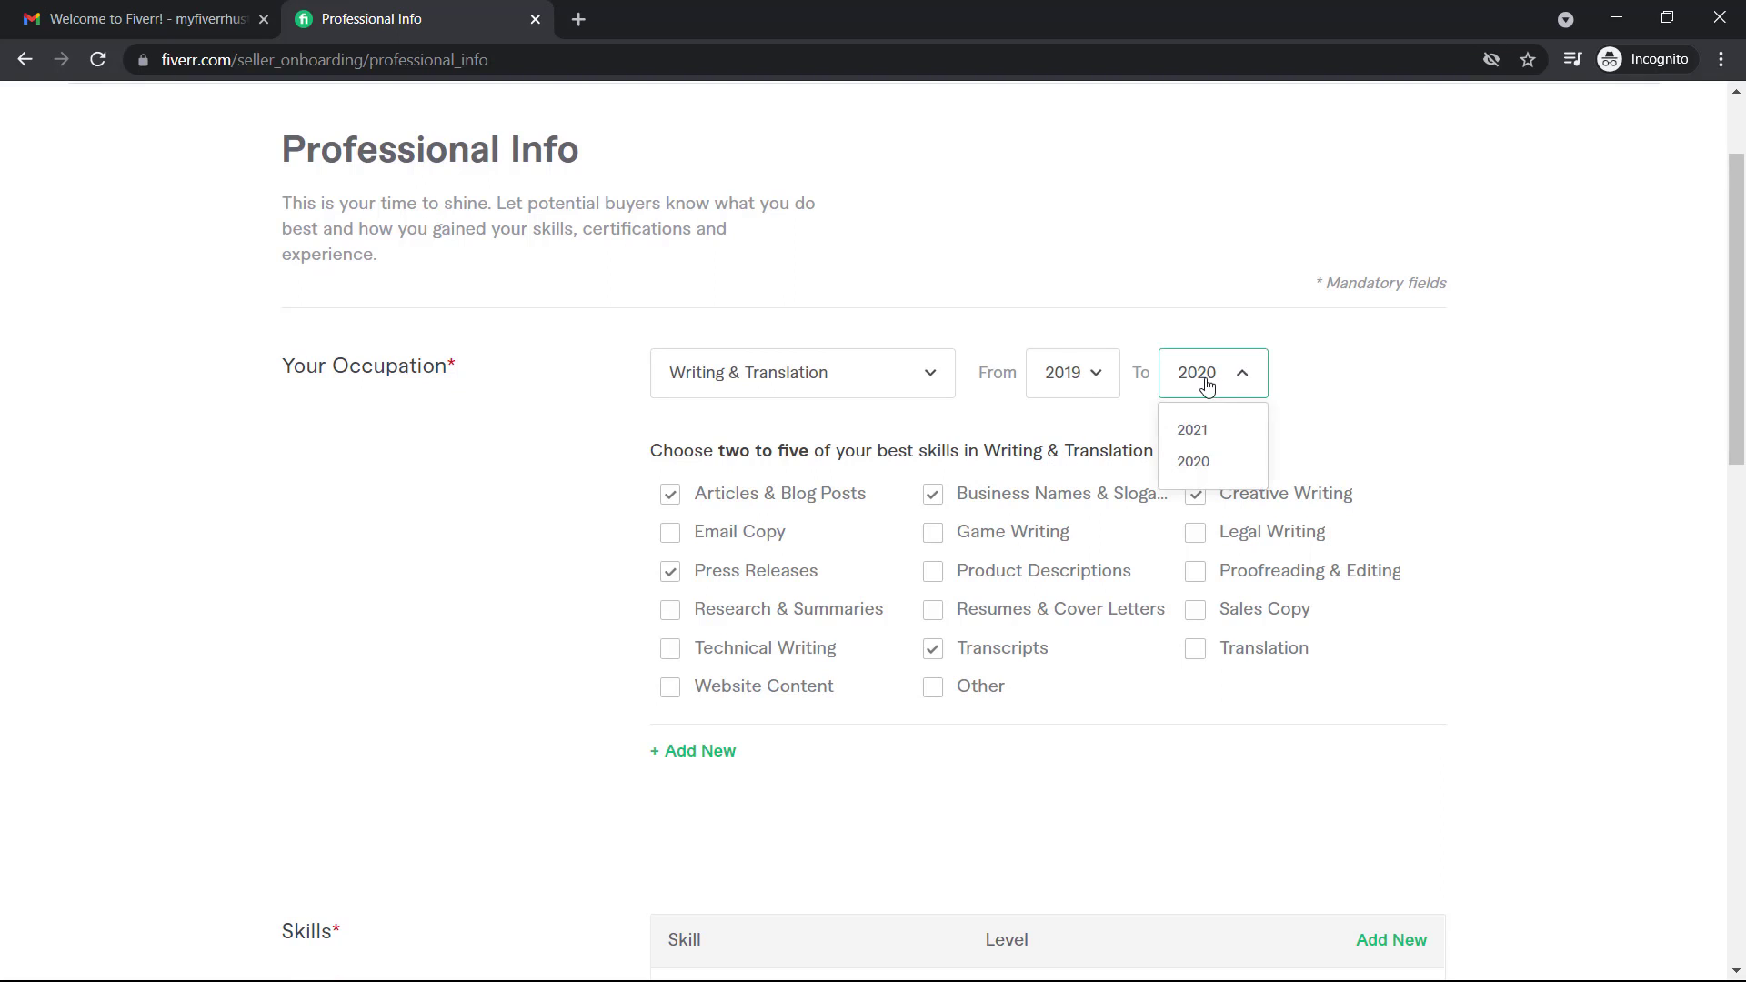
click(1205, 433)
click(1101, 376)
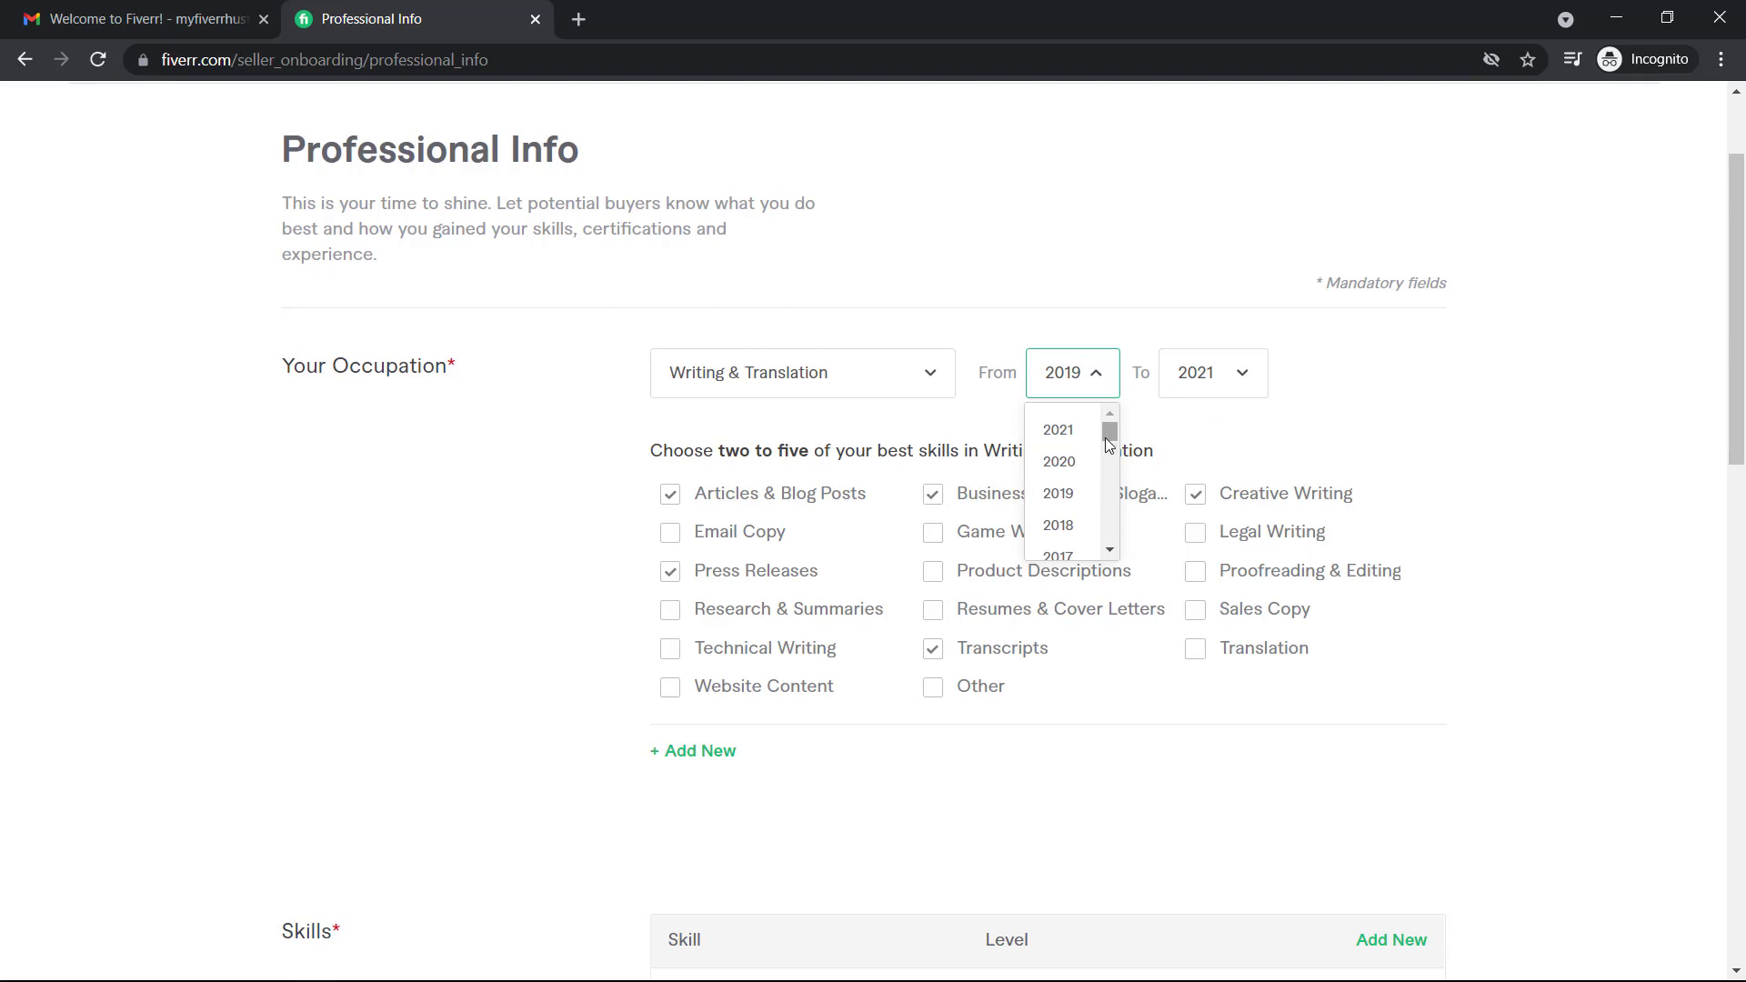
click(1059, 555)
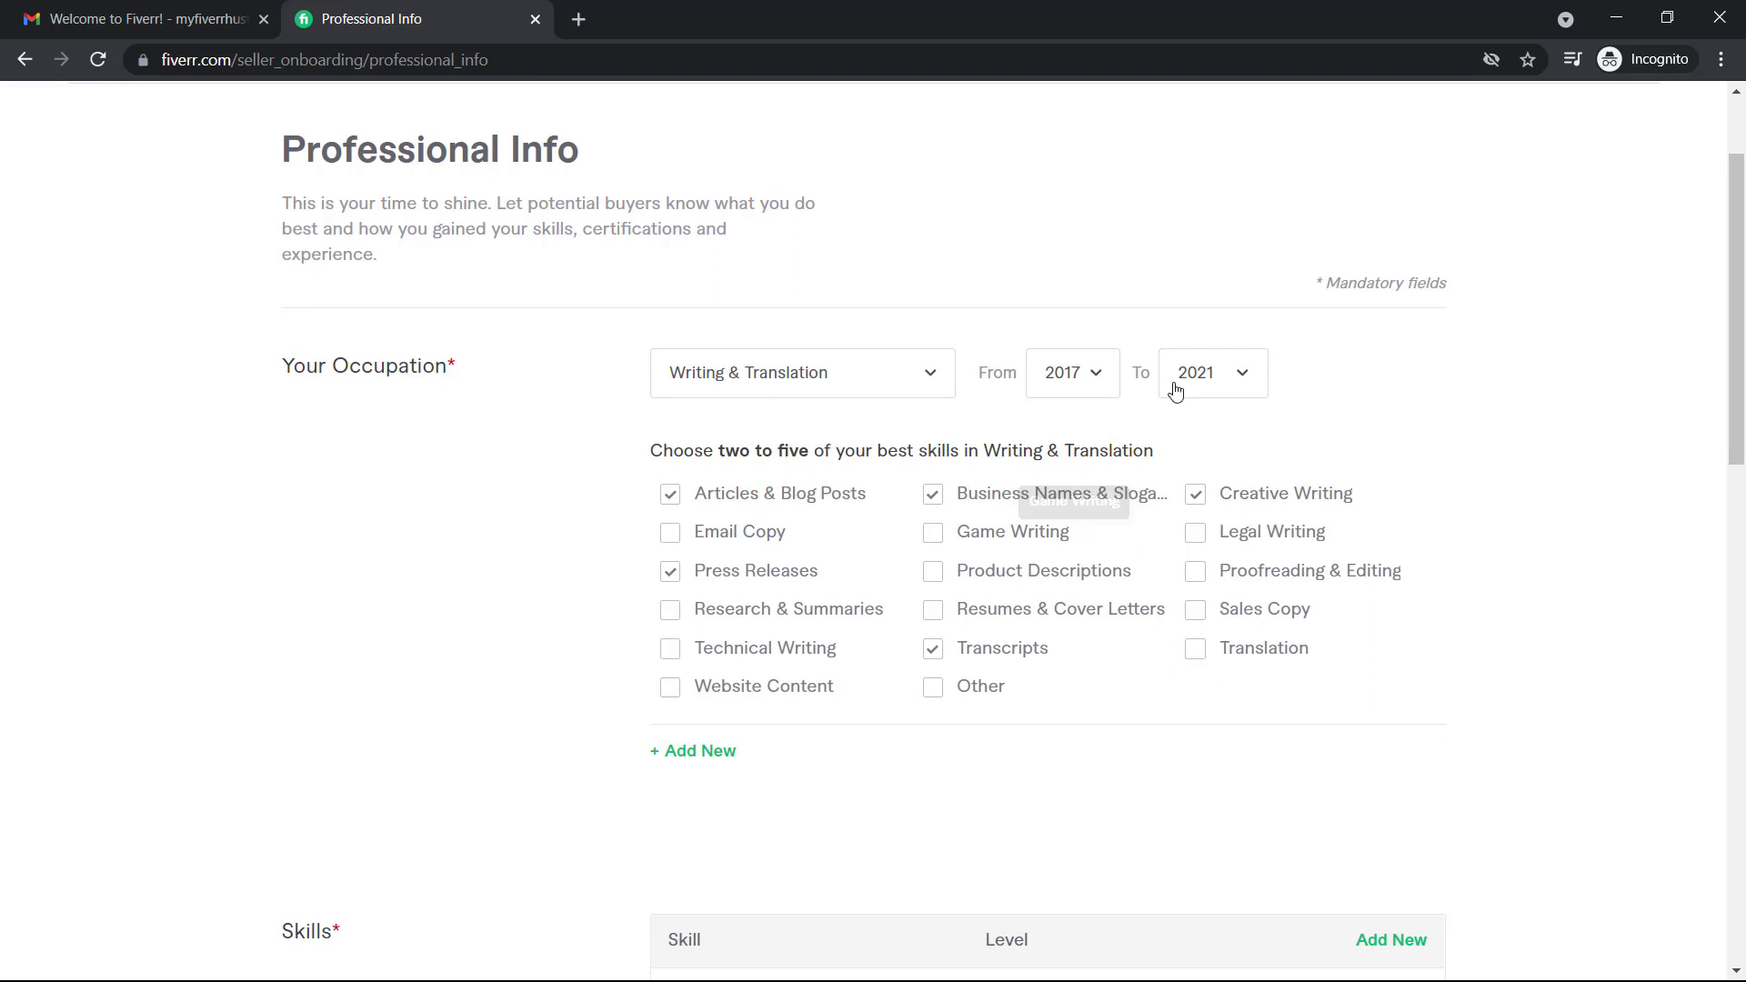
scroll(1704, 537, down, 15)
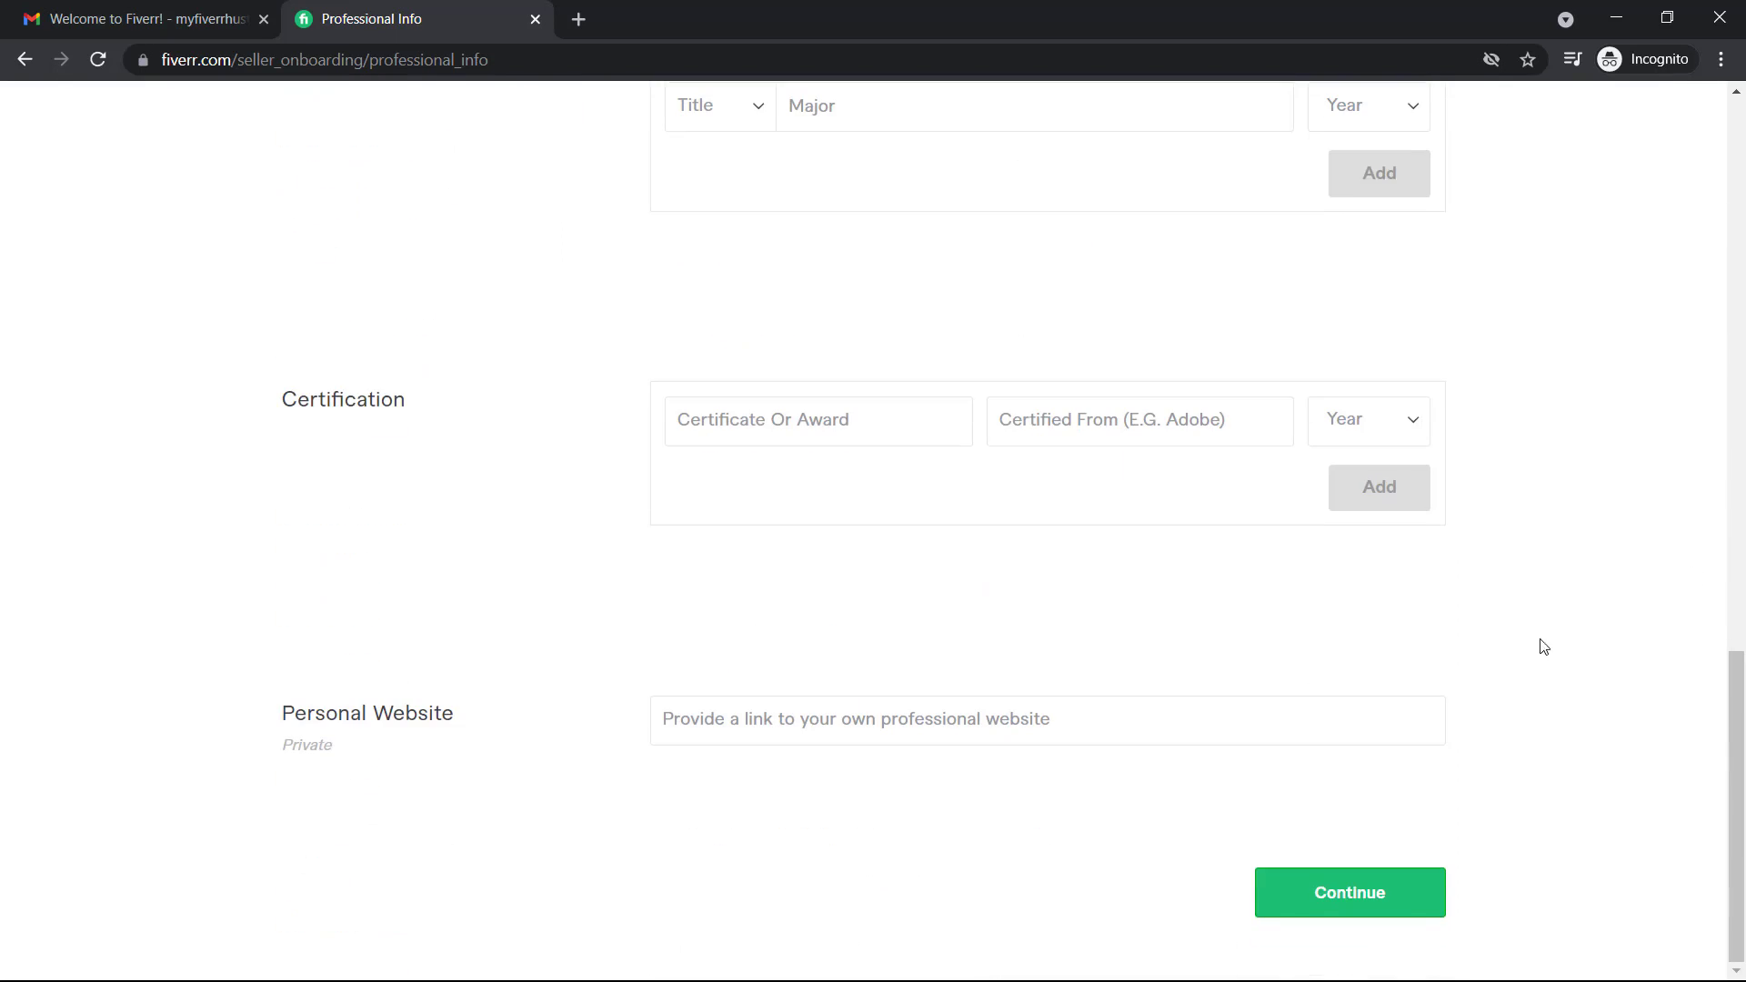
Continue past Professional Info and Linked Accounts, then try creating the first gig.
click(1348, 895)
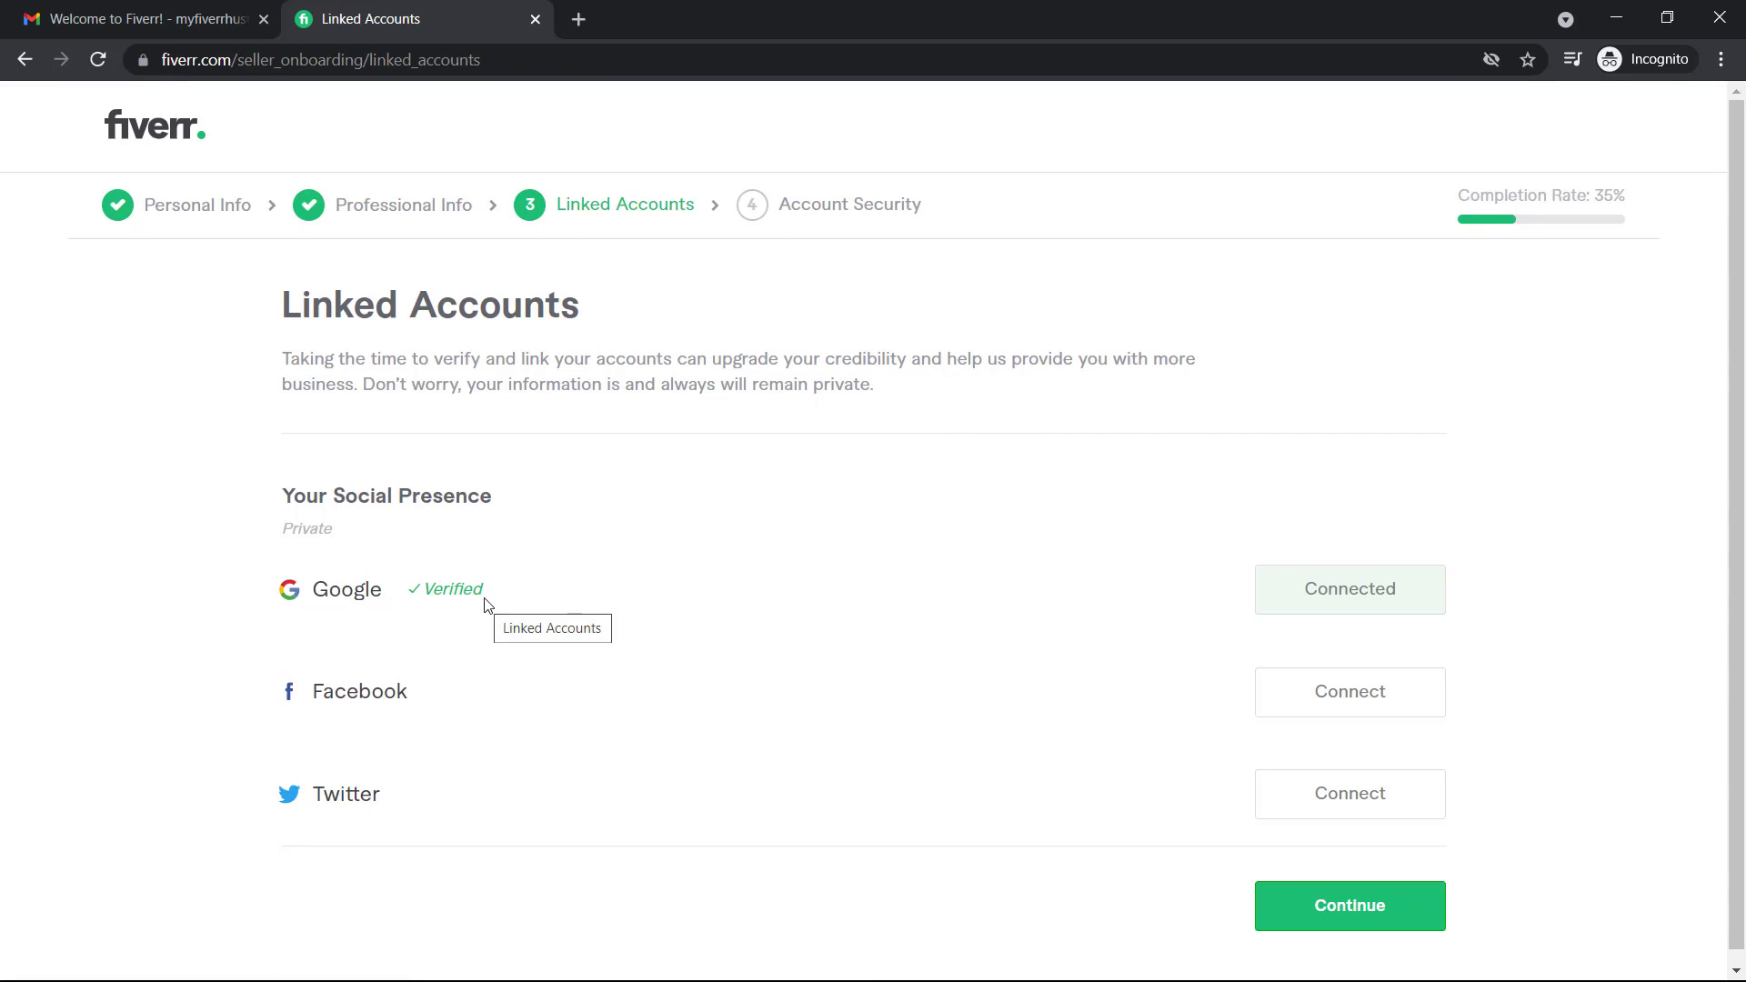
scroll(1501, 643, down, 1)
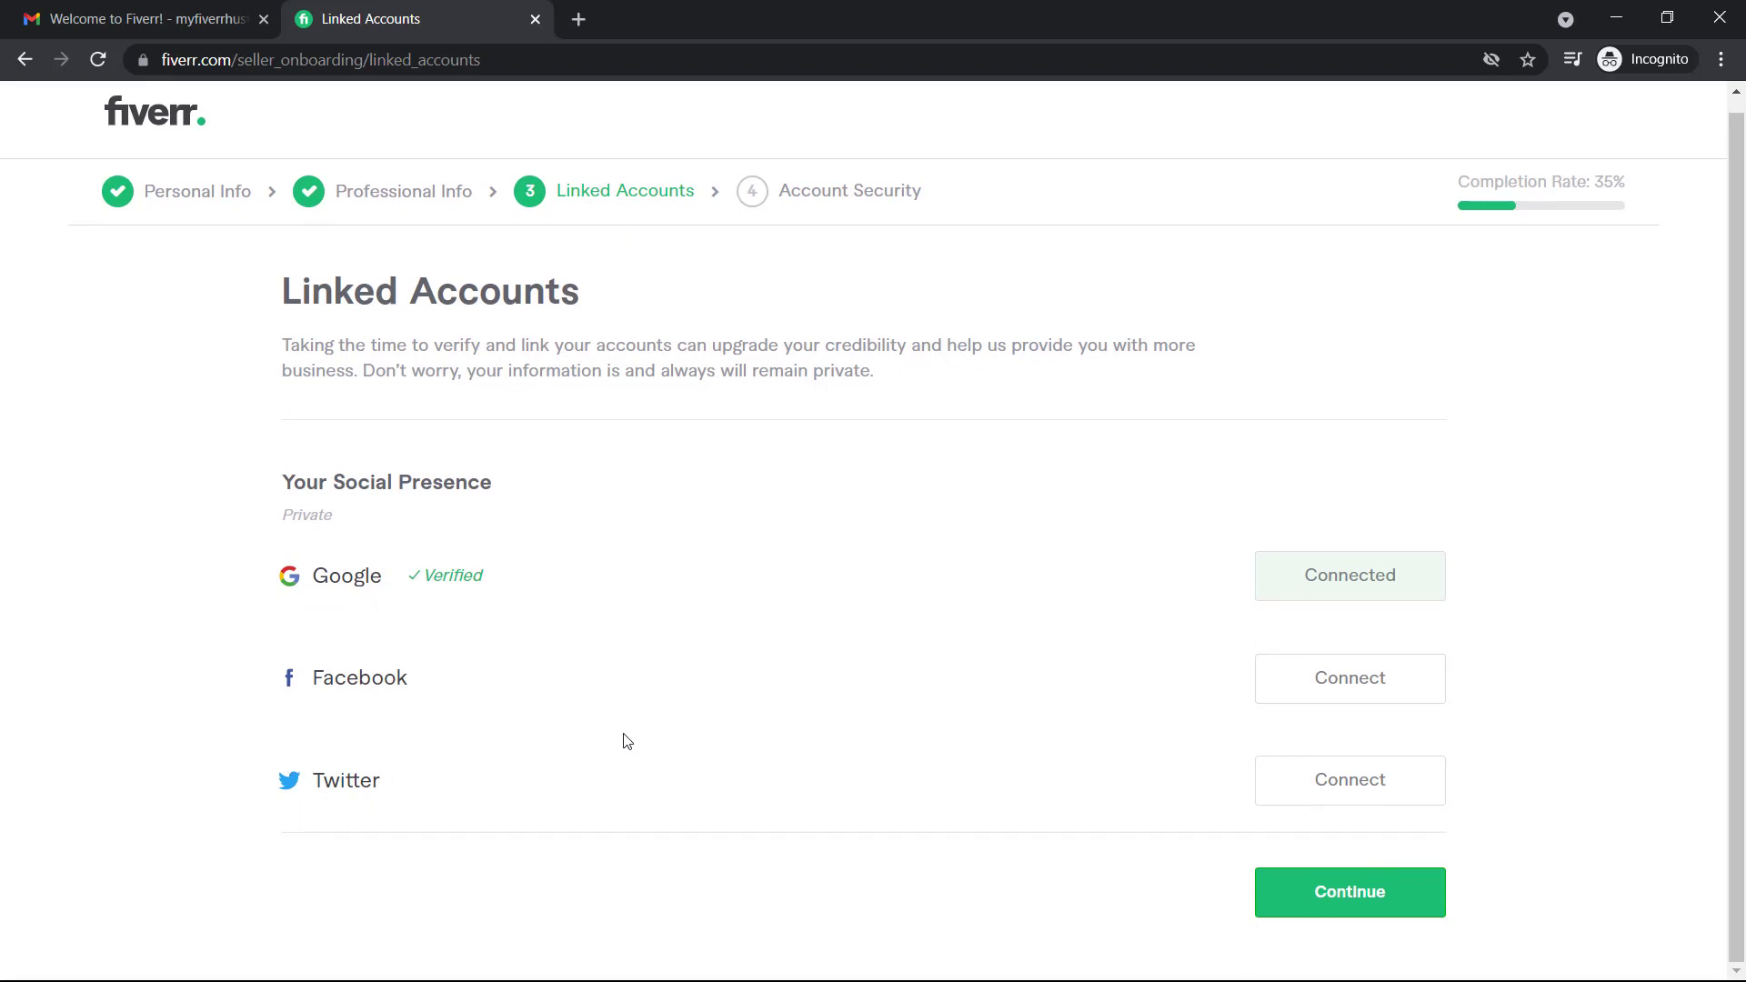
click(1349, 896)
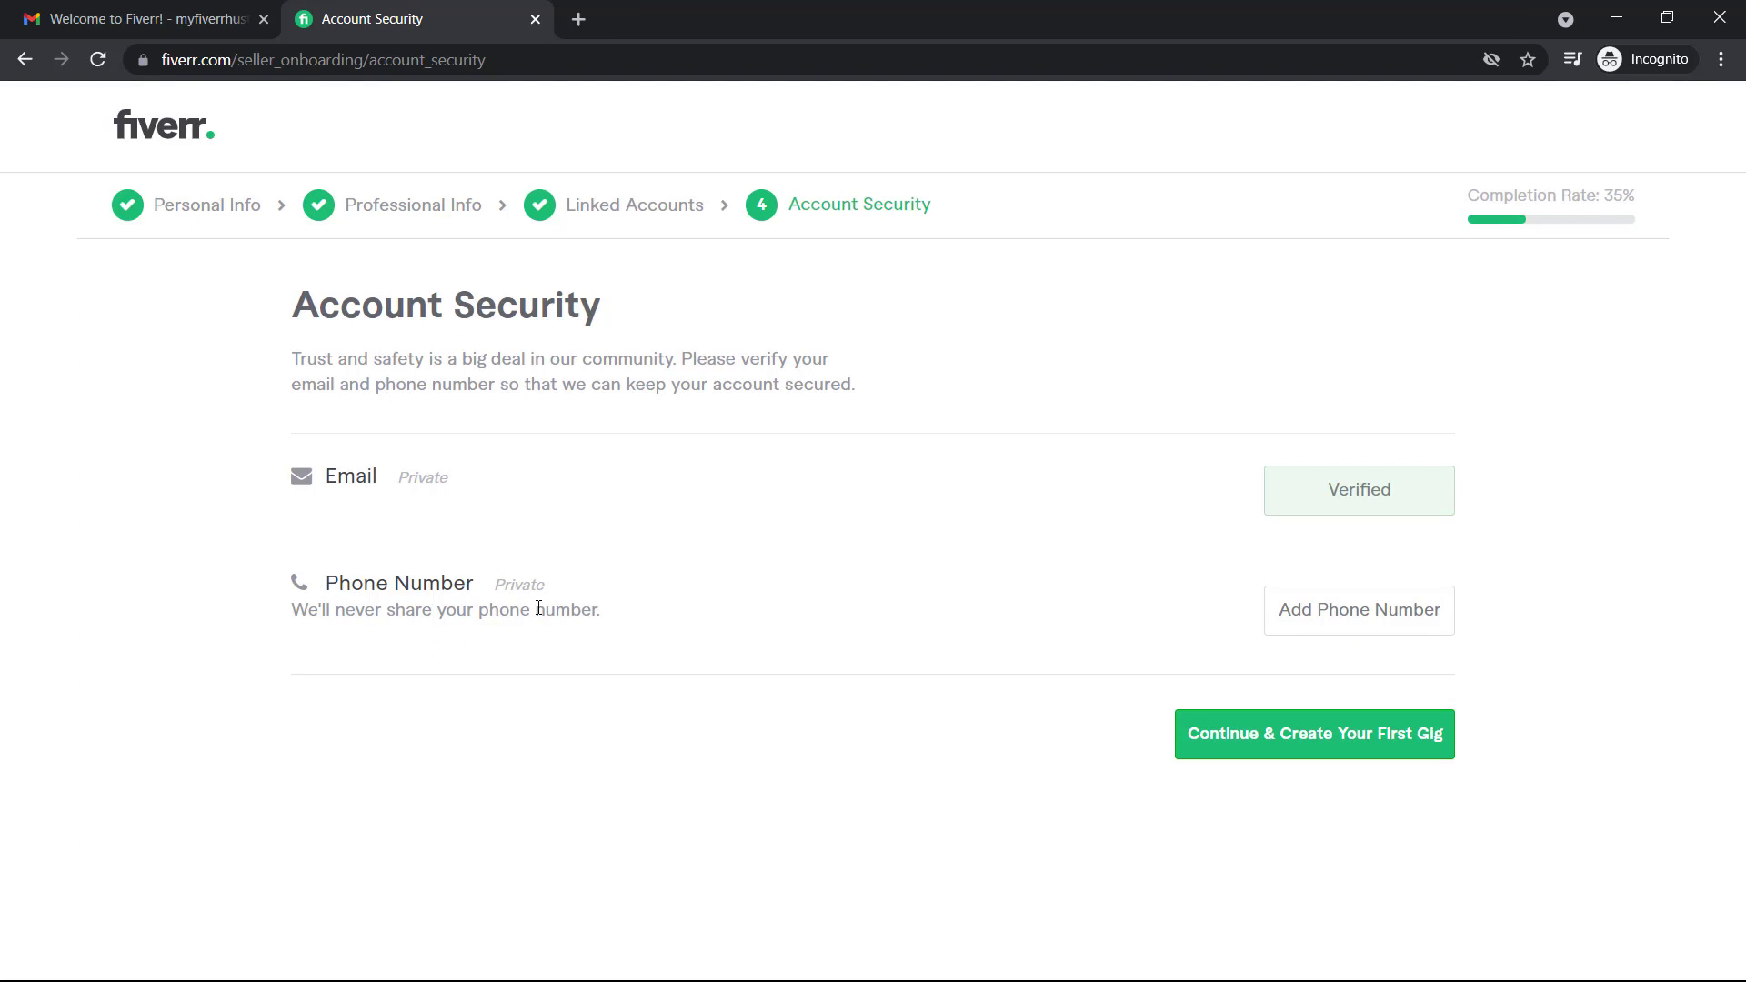
click(1355, 733)
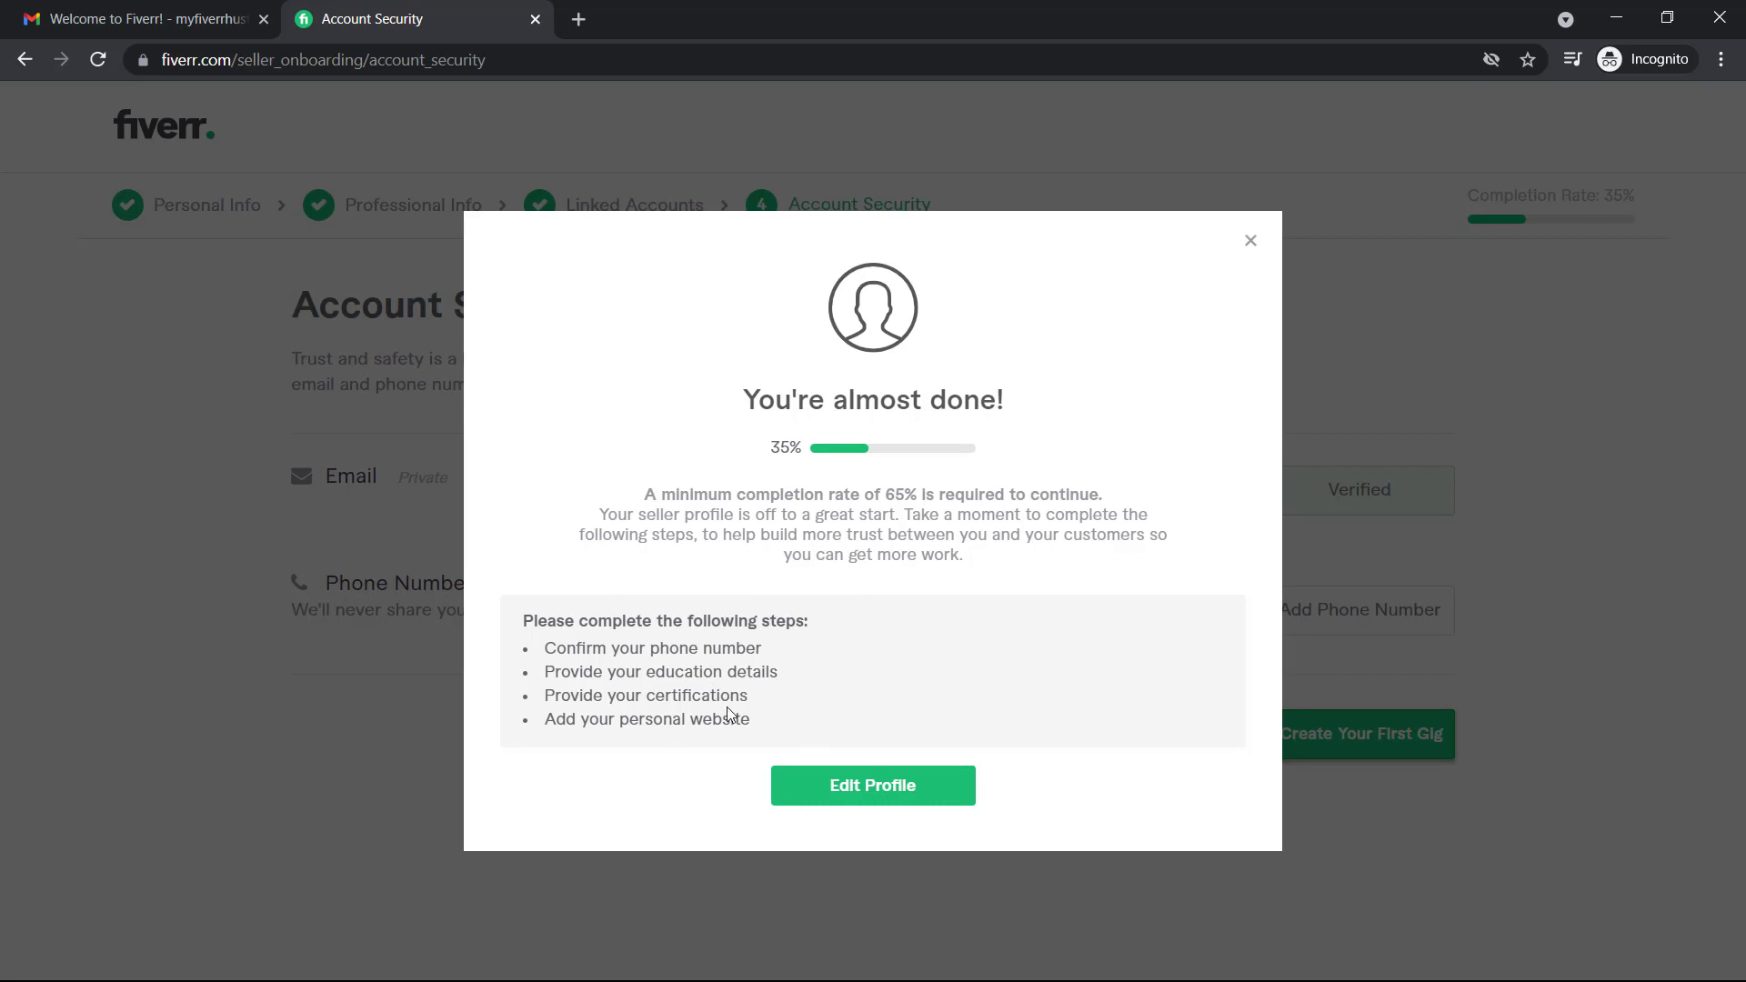
click(872, 784)
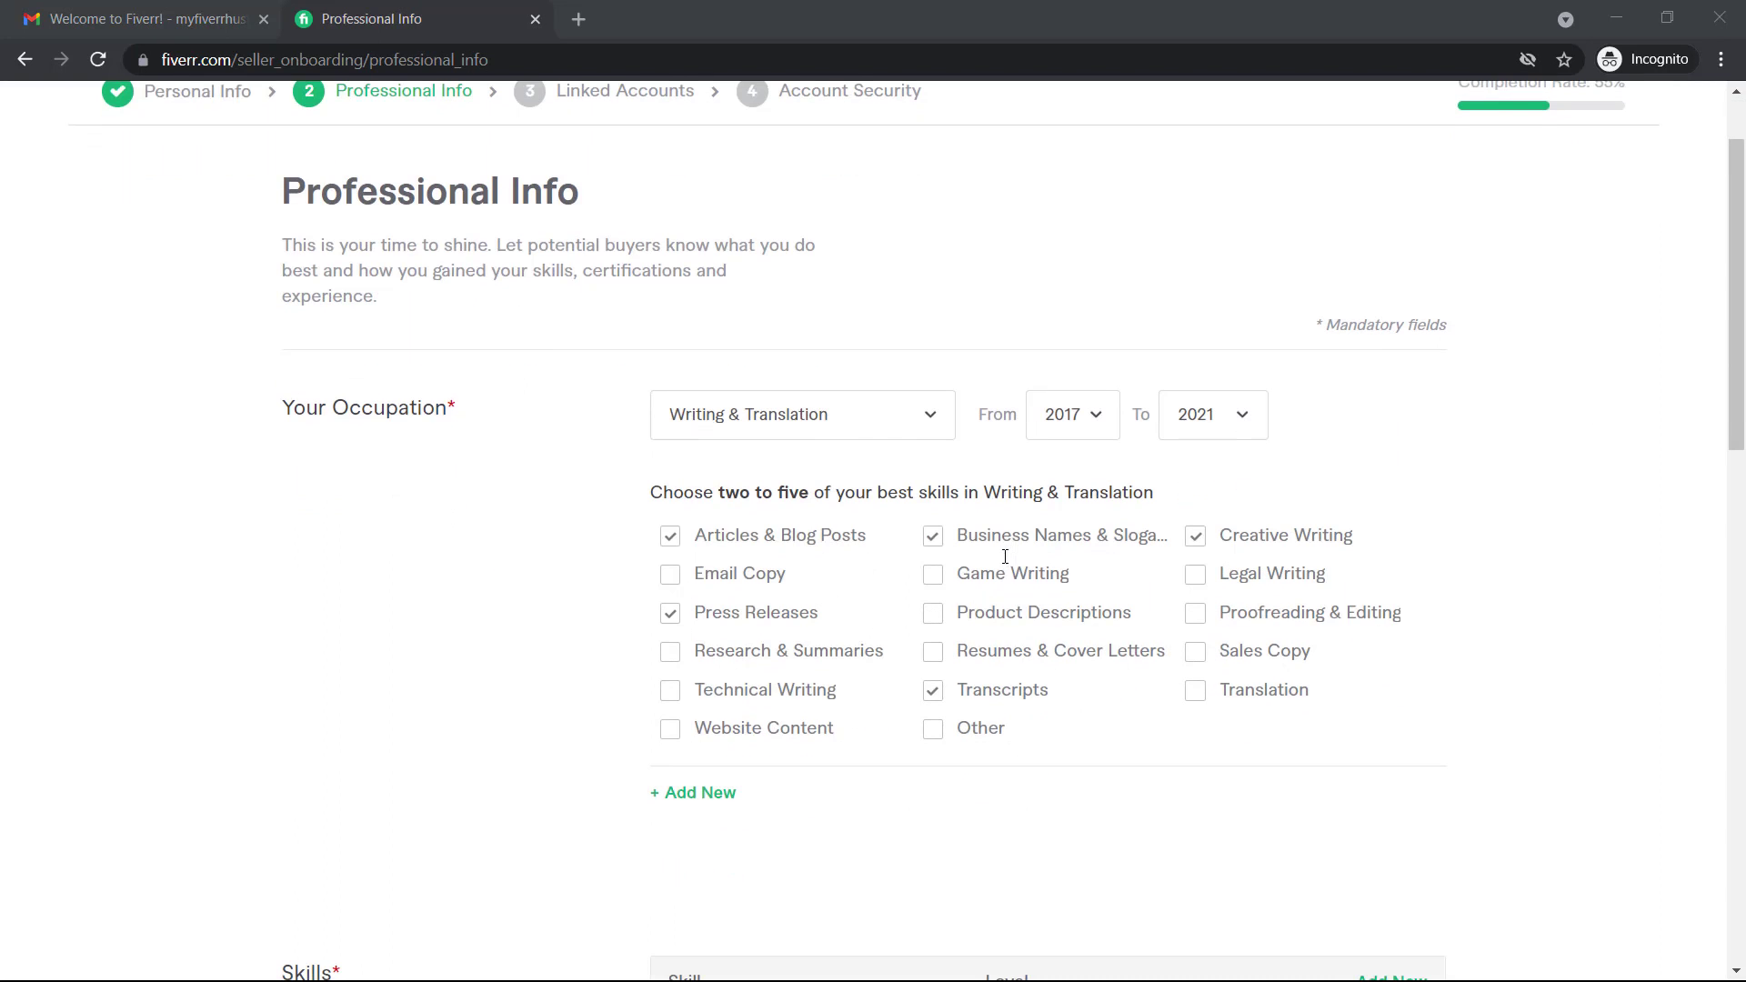
scroll(910, 470, down, 4)
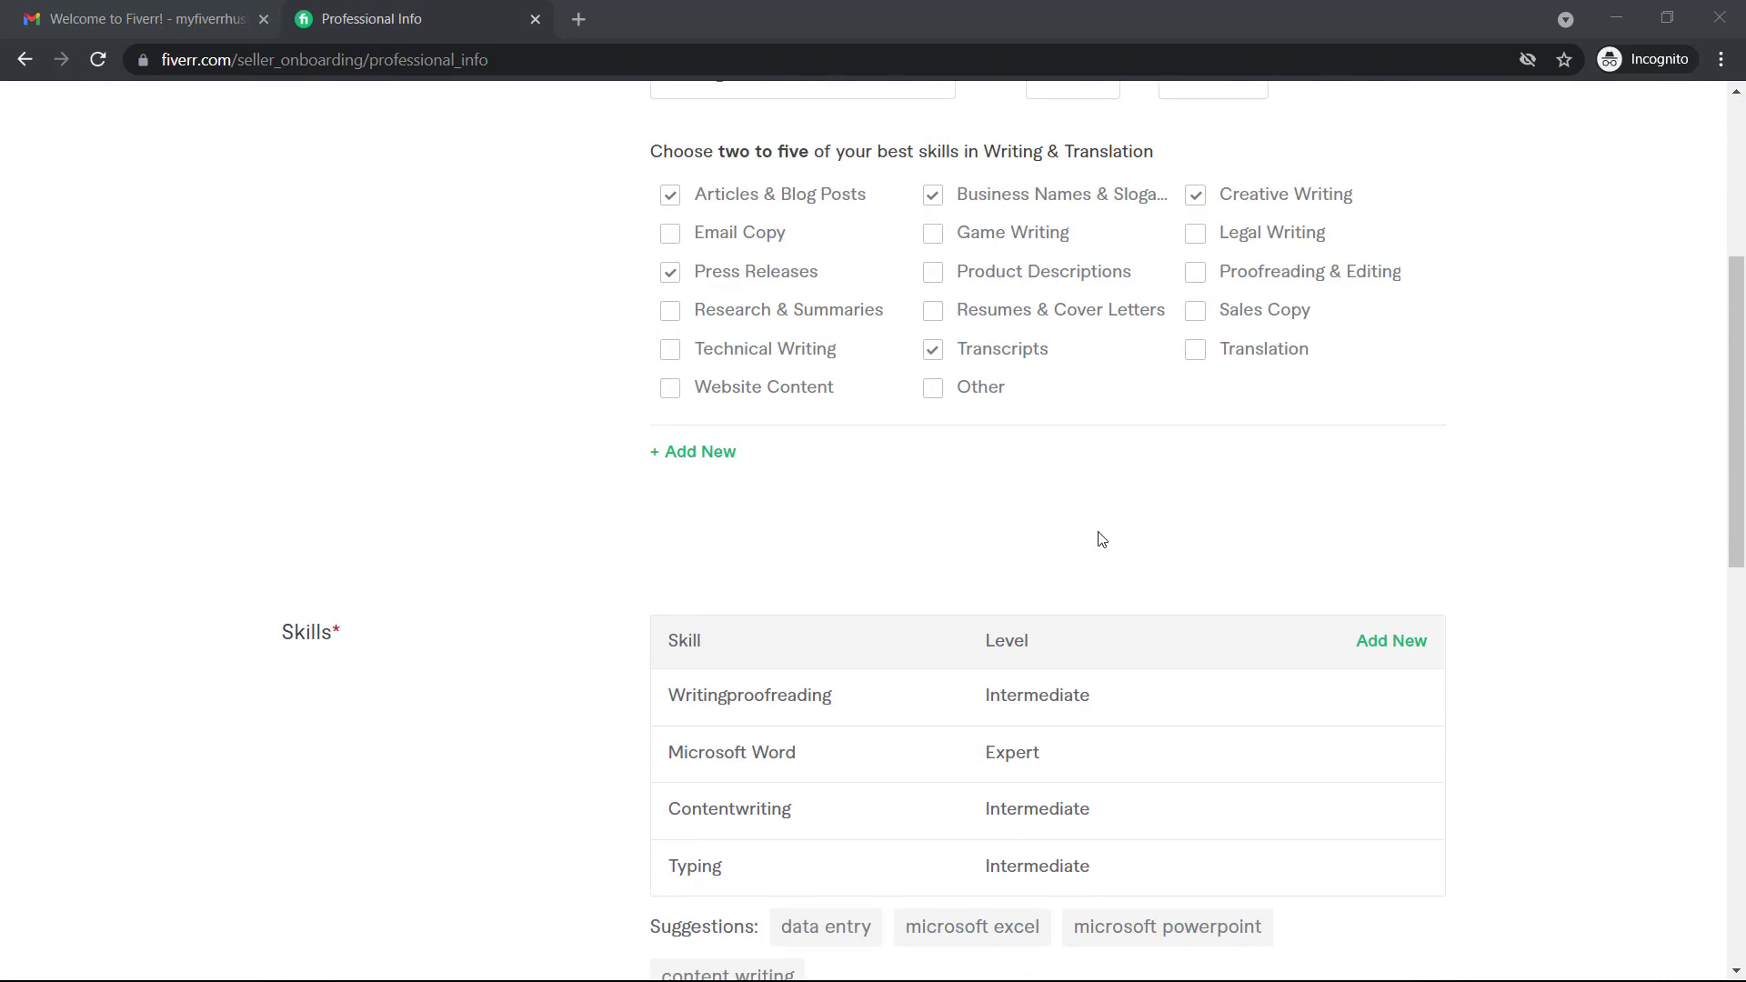
scroll(1098, 538, down, 3)
scroll(1437, 555, down, 1)
scroll(1455, 591, down, 2)
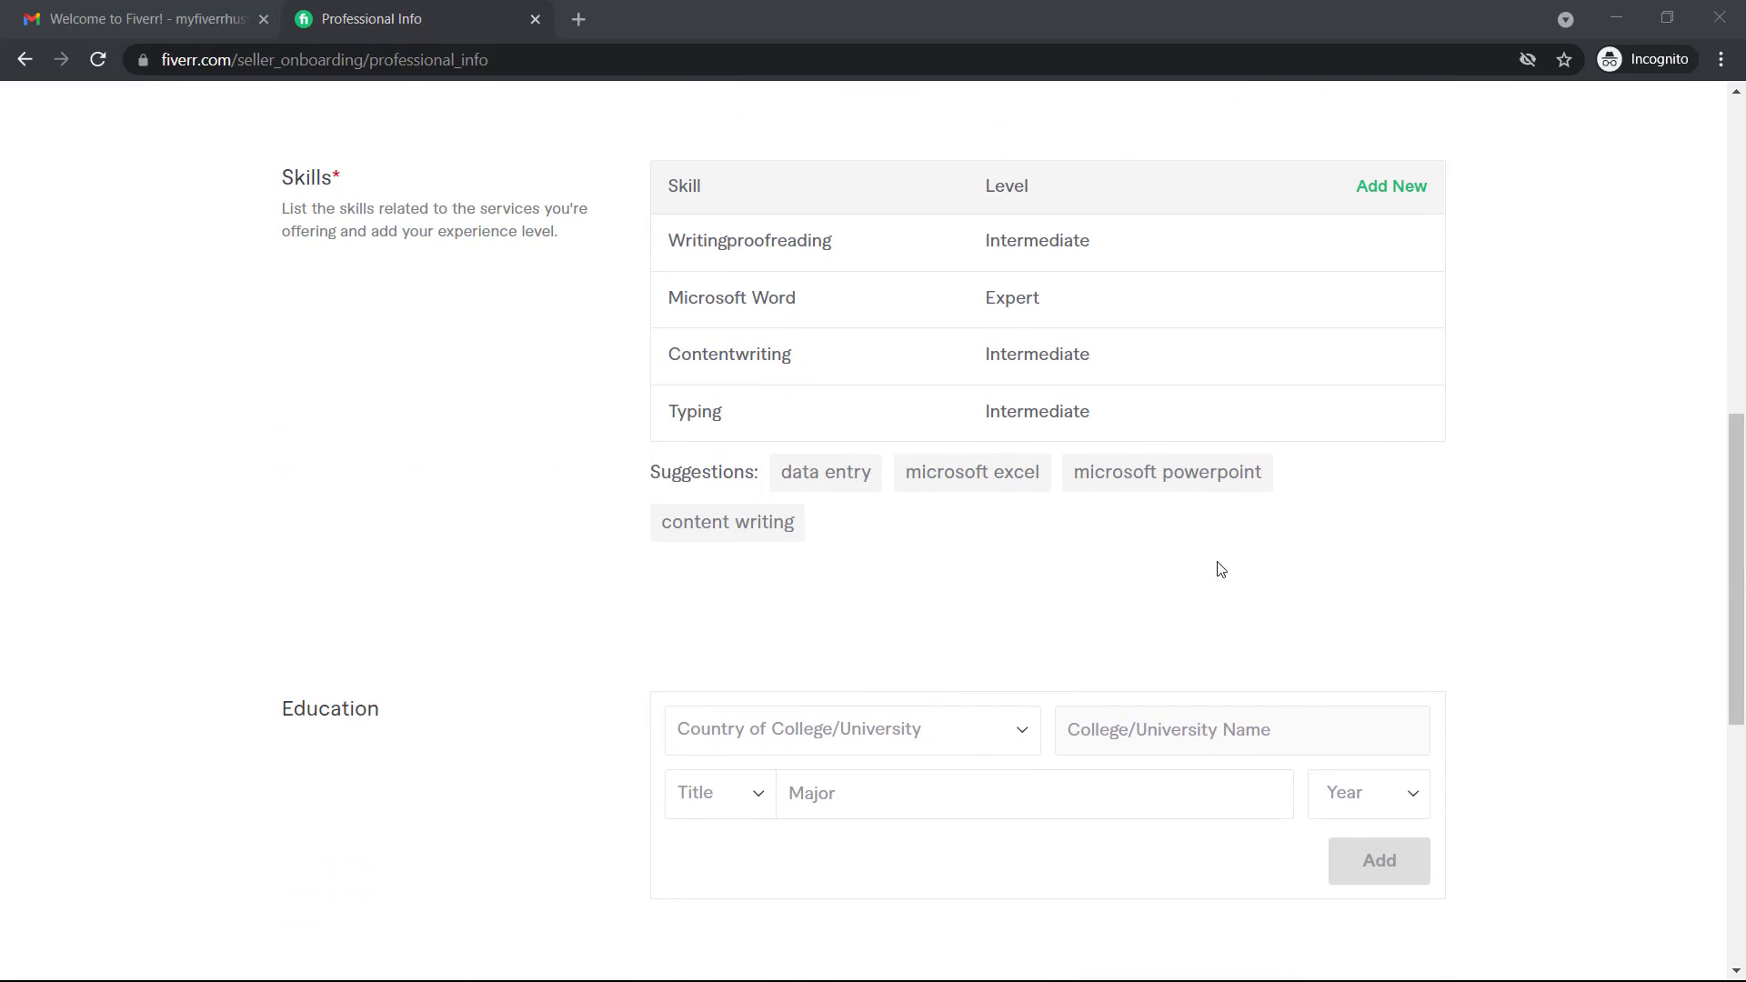
scroll(1210, 518, down, 1)
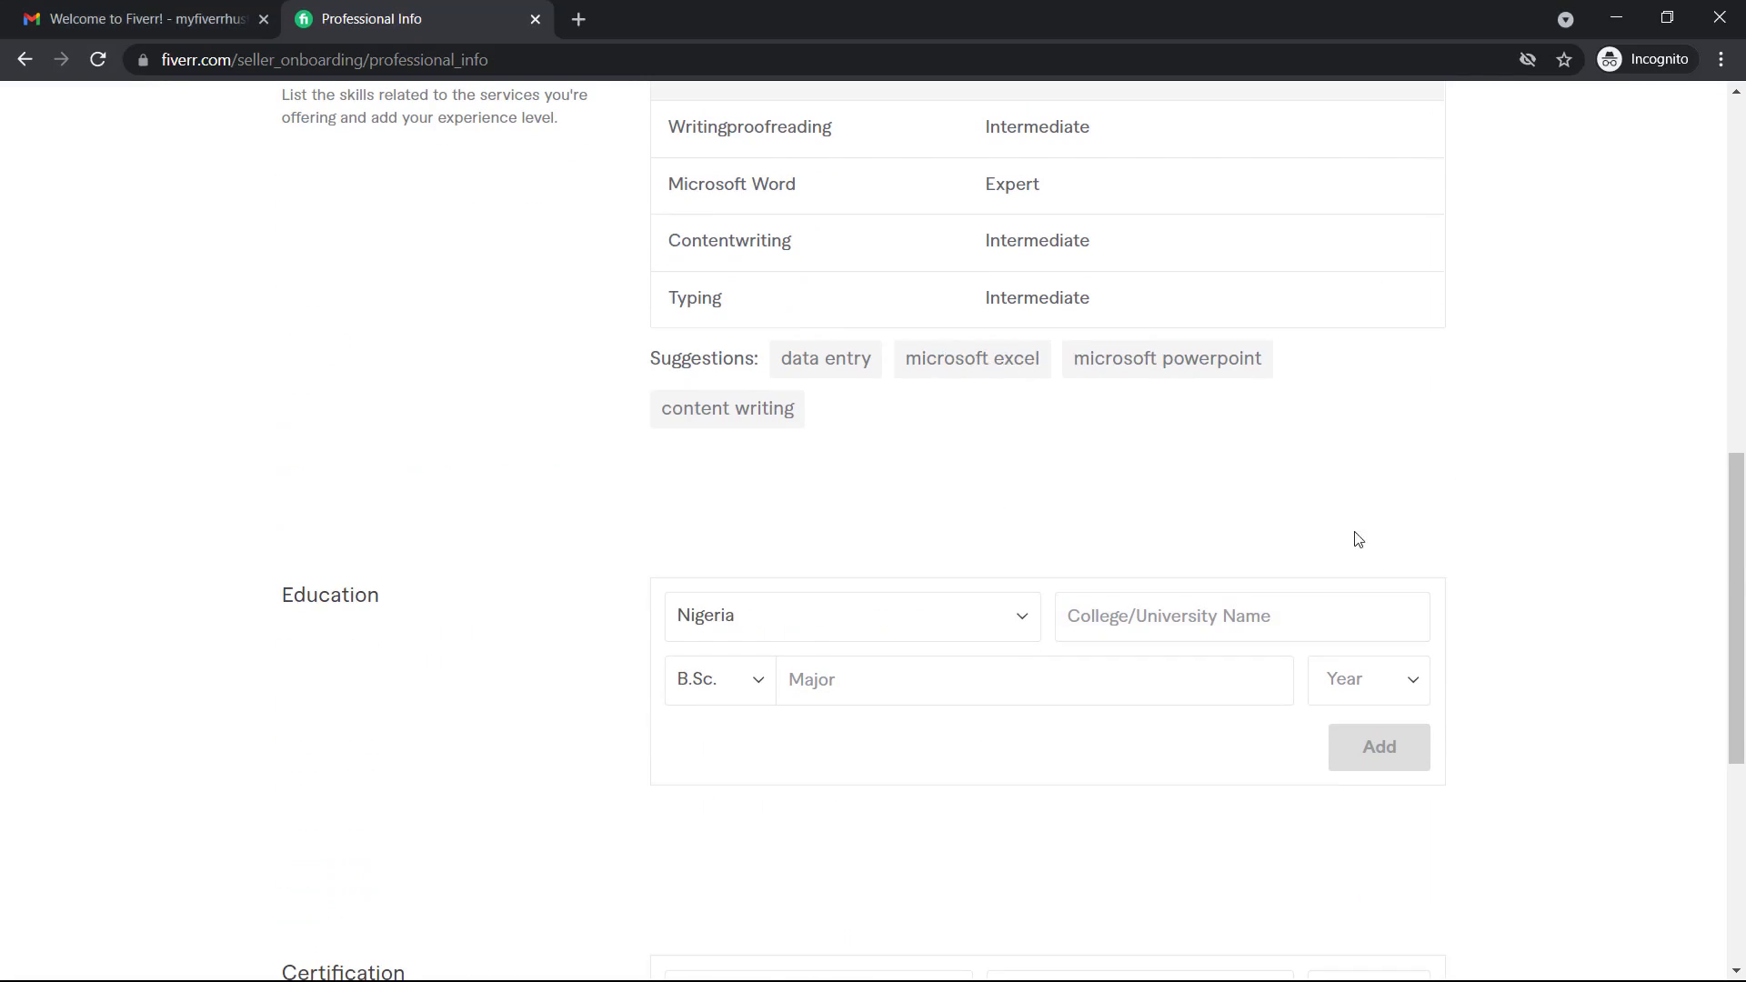
click(1346, 618)
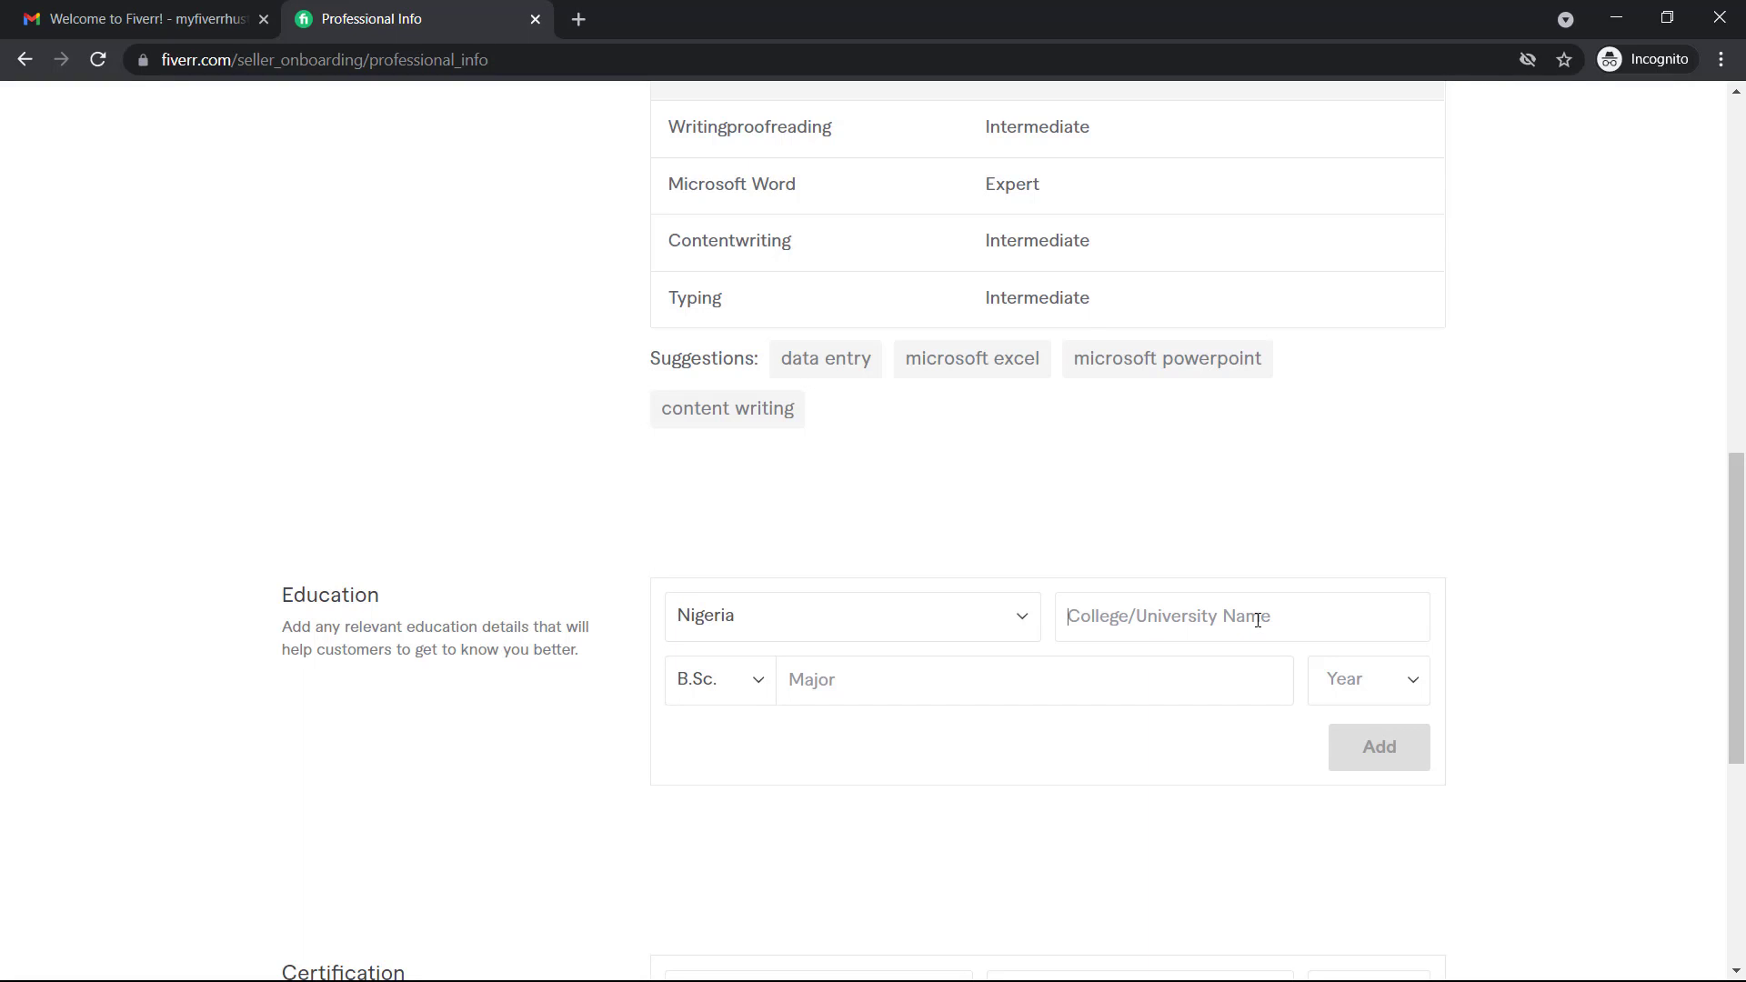
text(U)
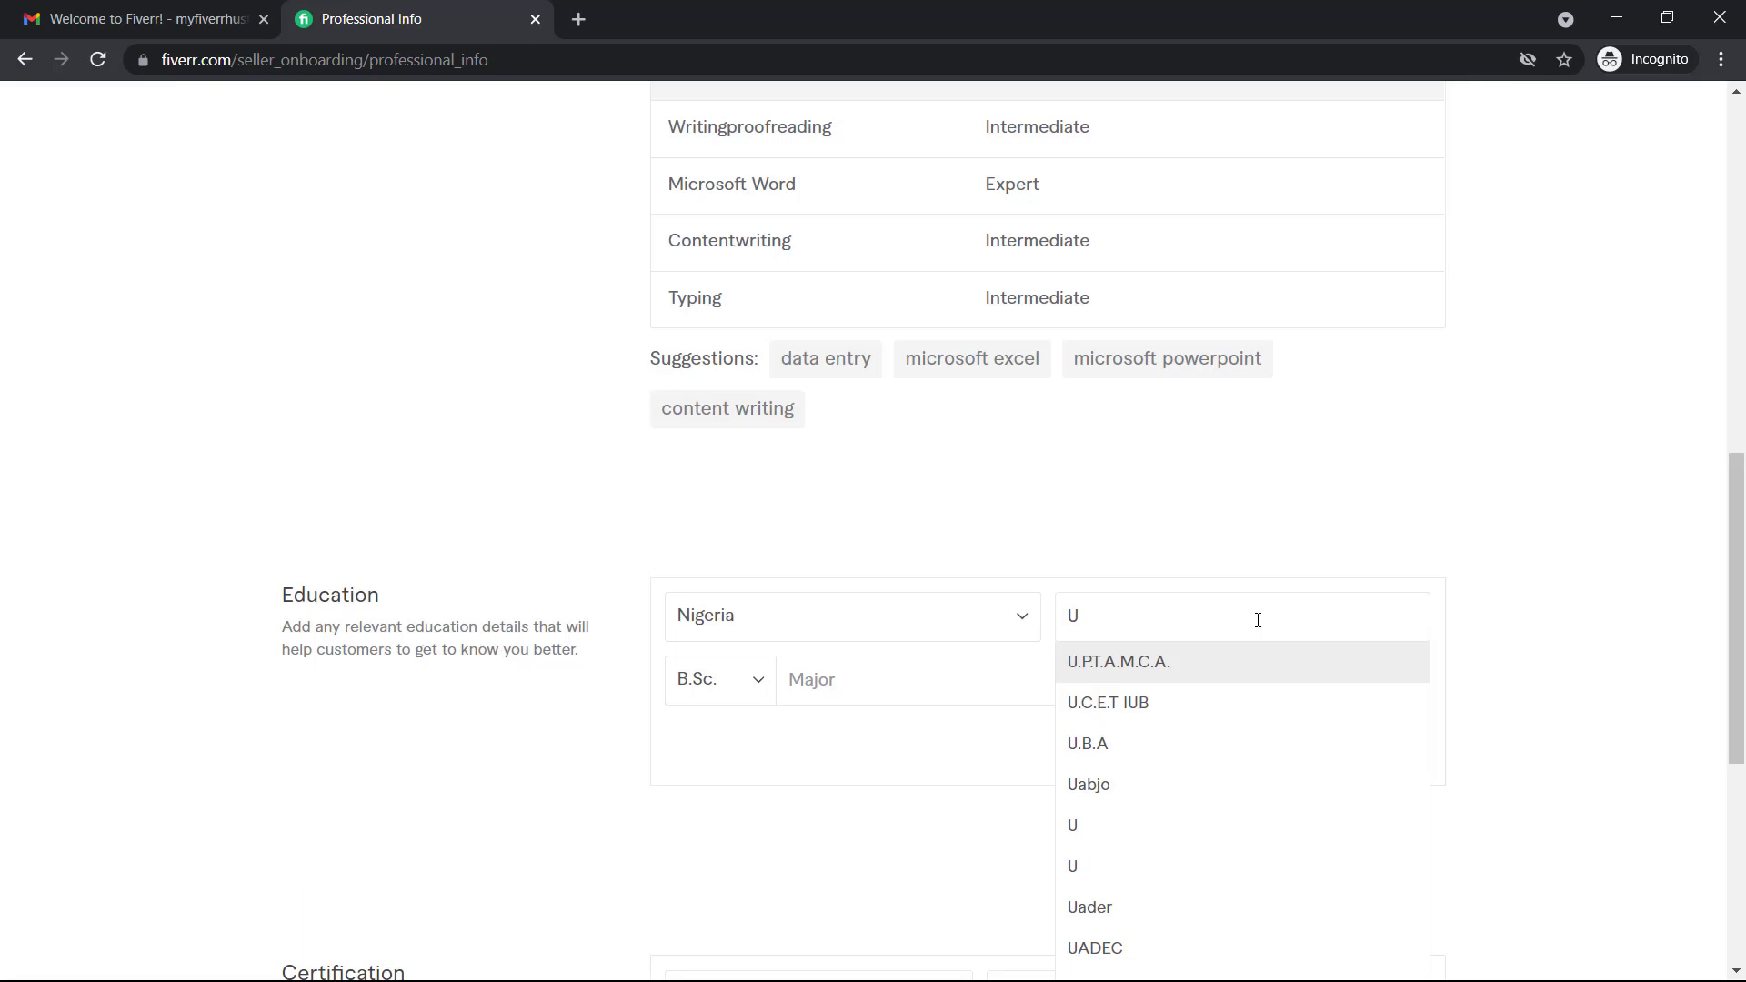
key(BackSpace)
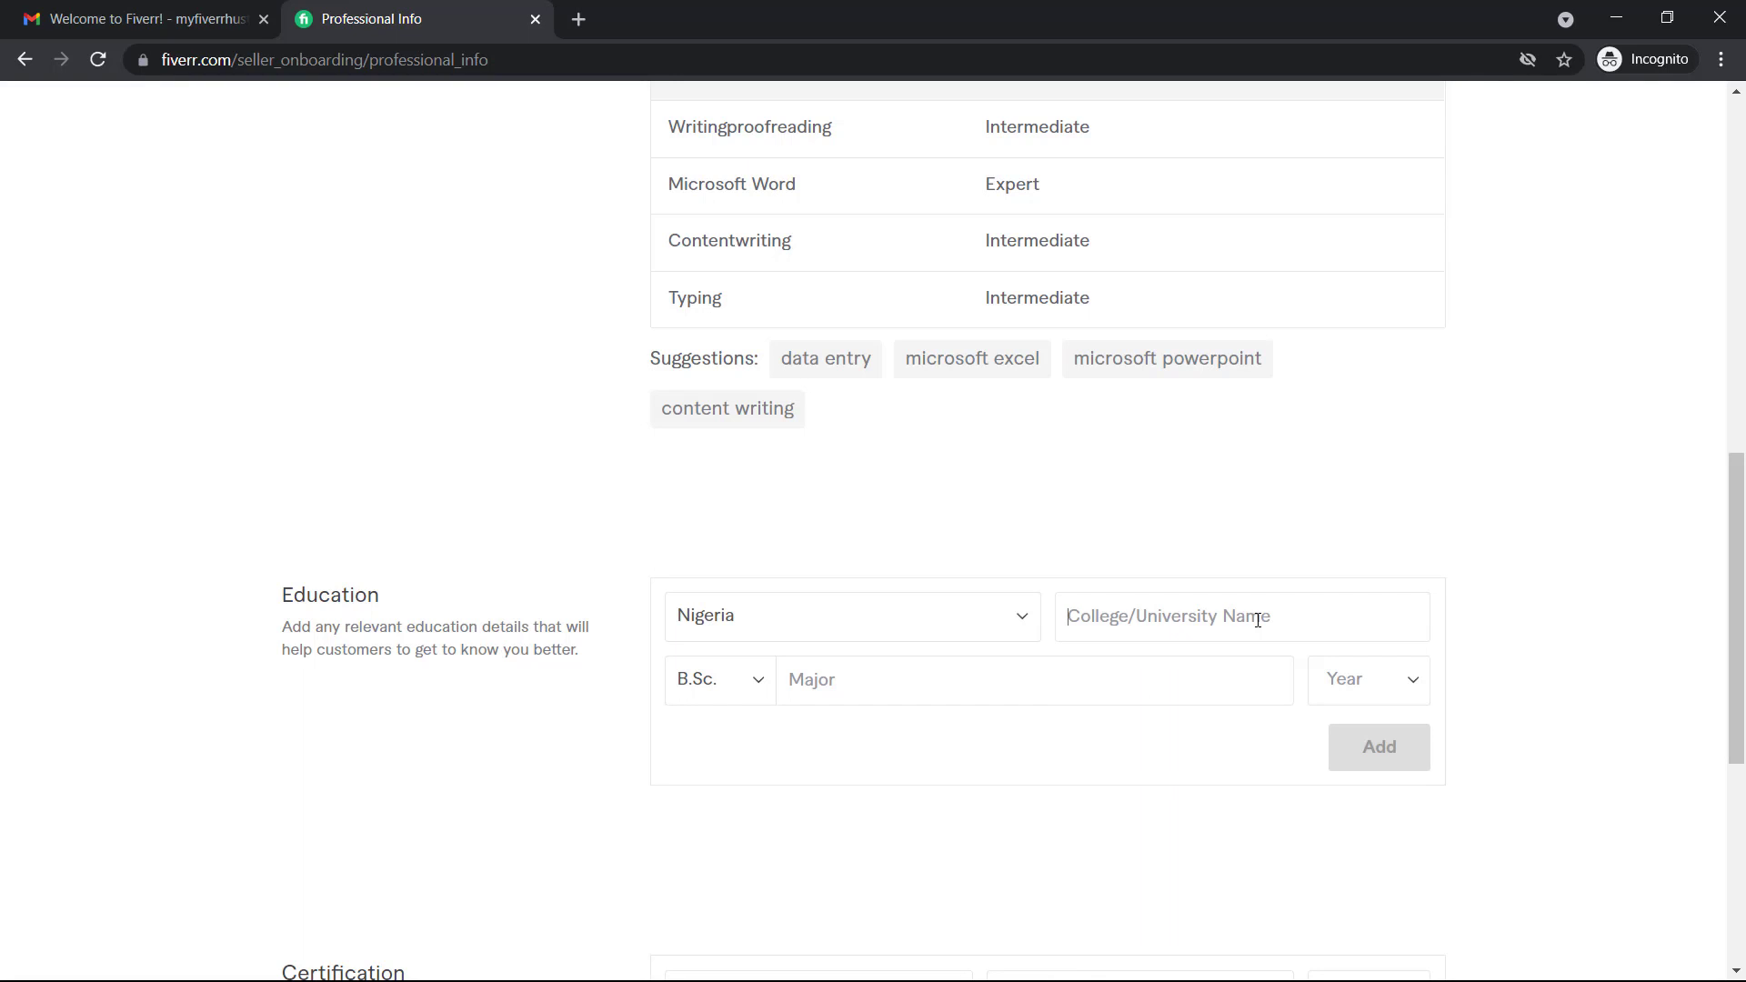
text(Iba)
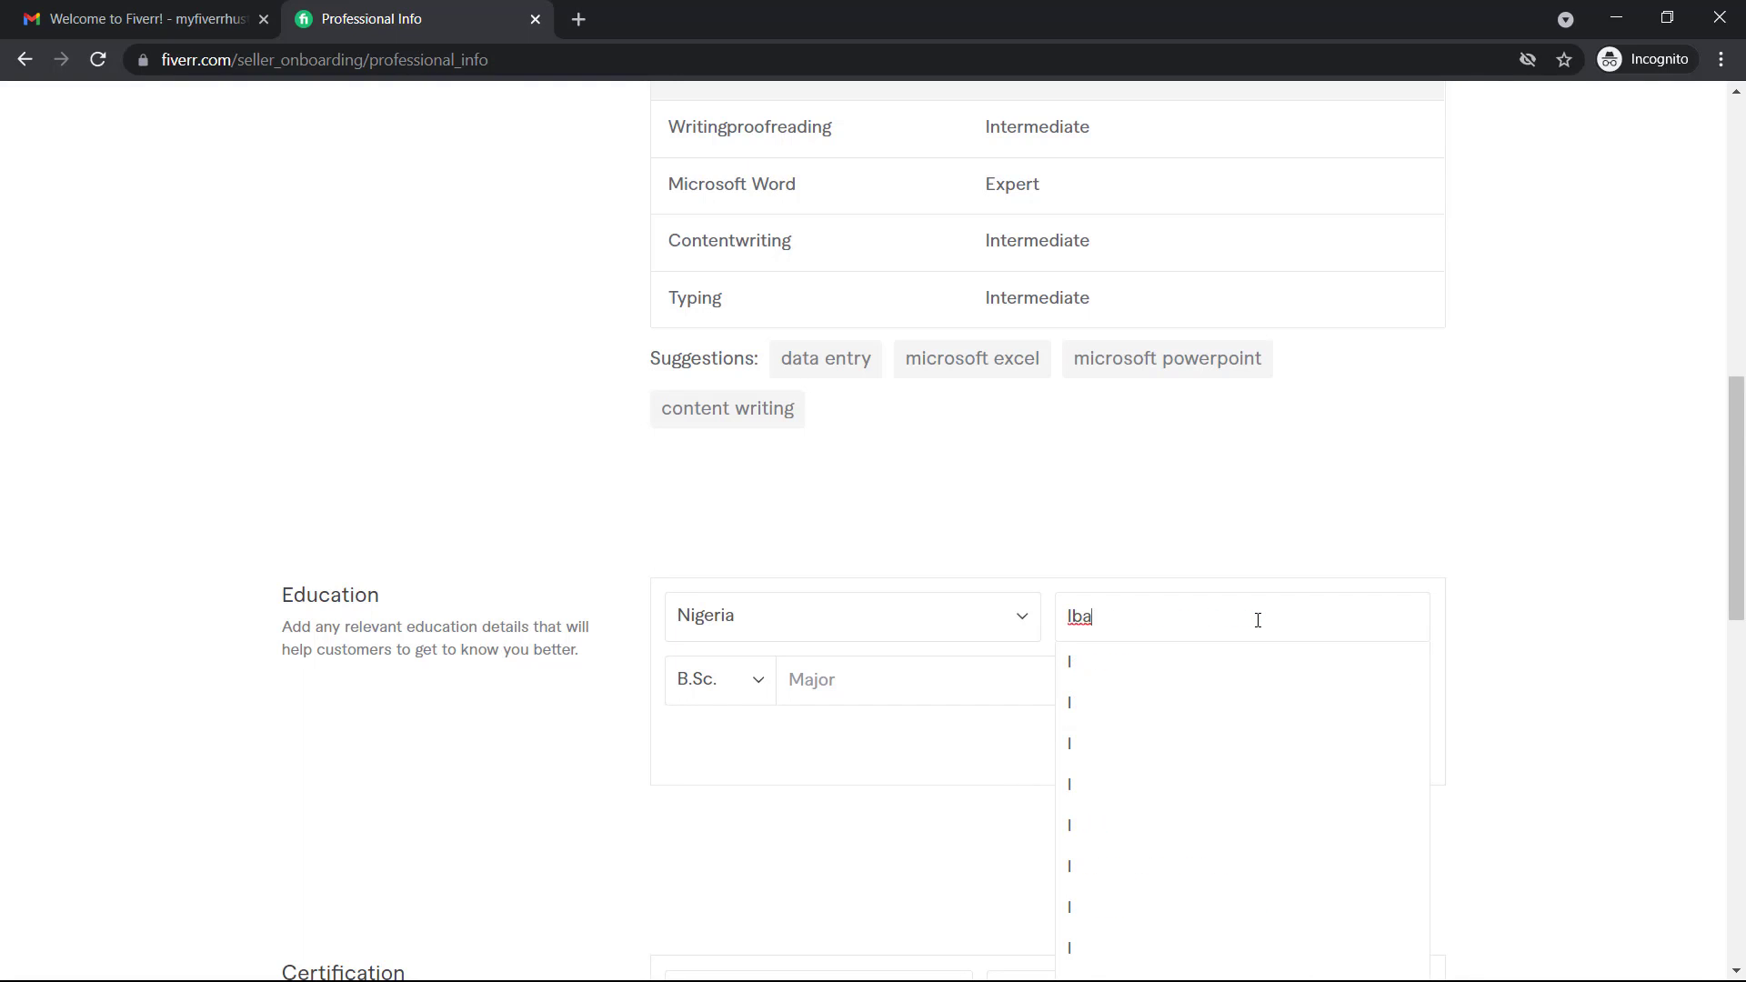
text(dan)
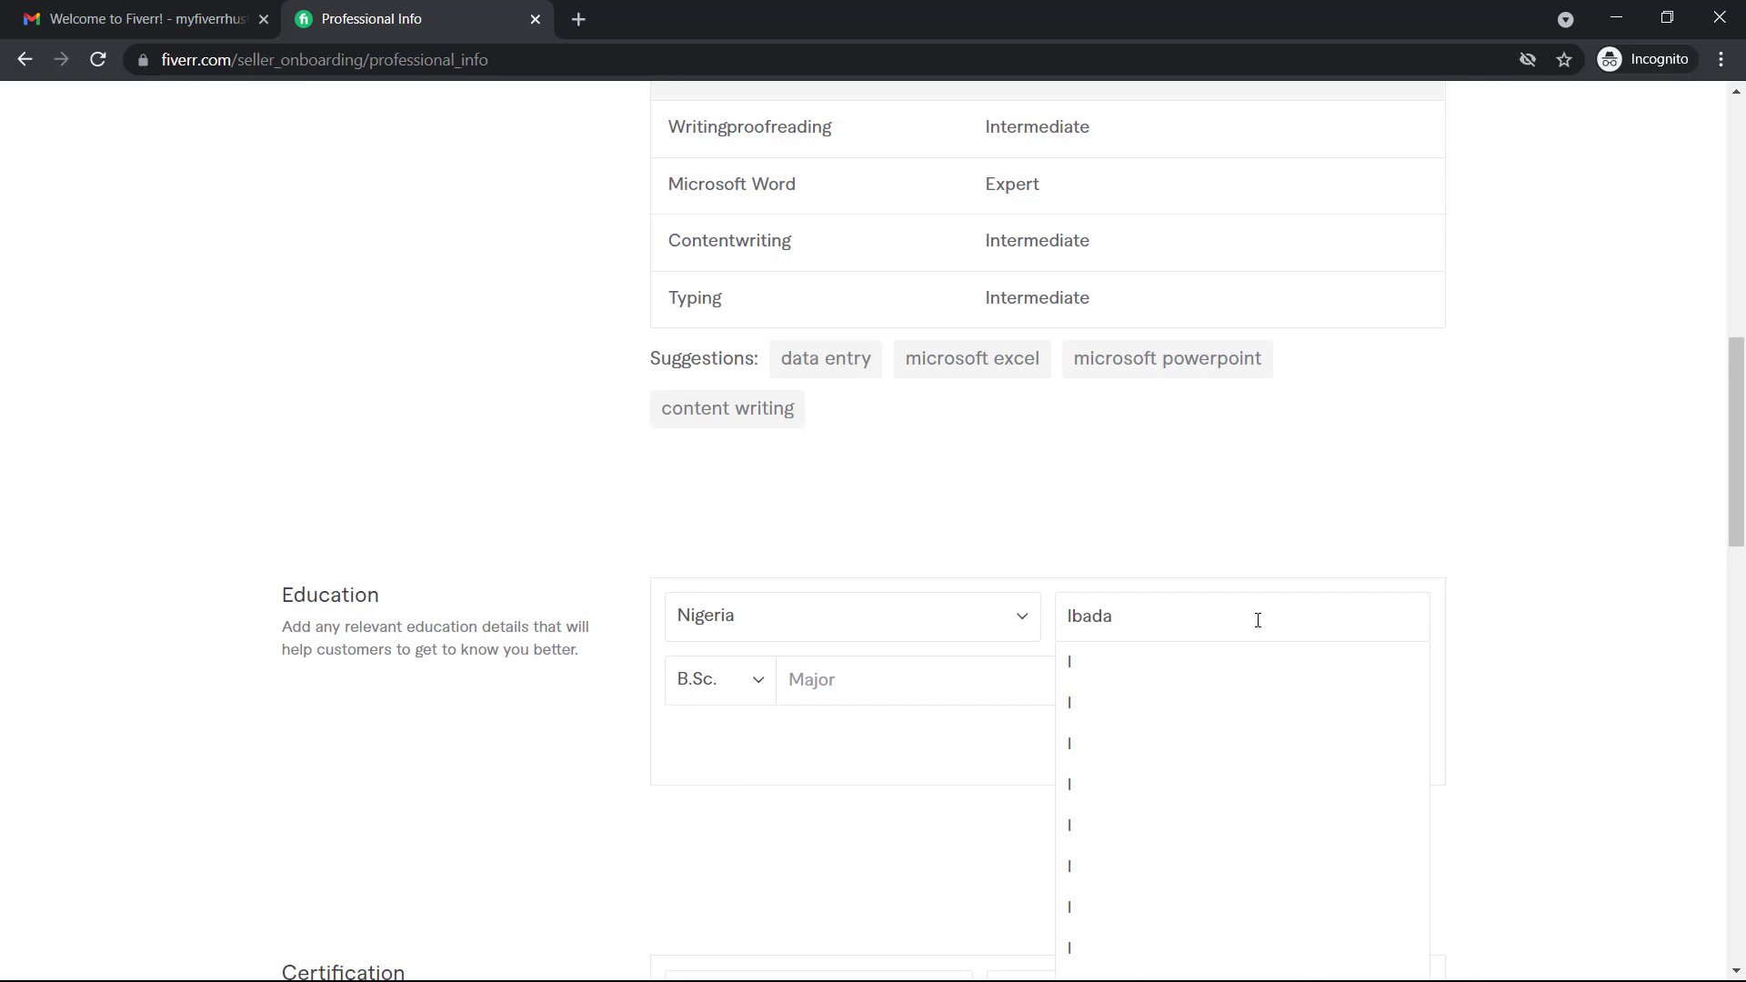
key(BackSpace)
key(BackSpace)
key(BackSpace)
key(BackSpace)
key(BackSpace)
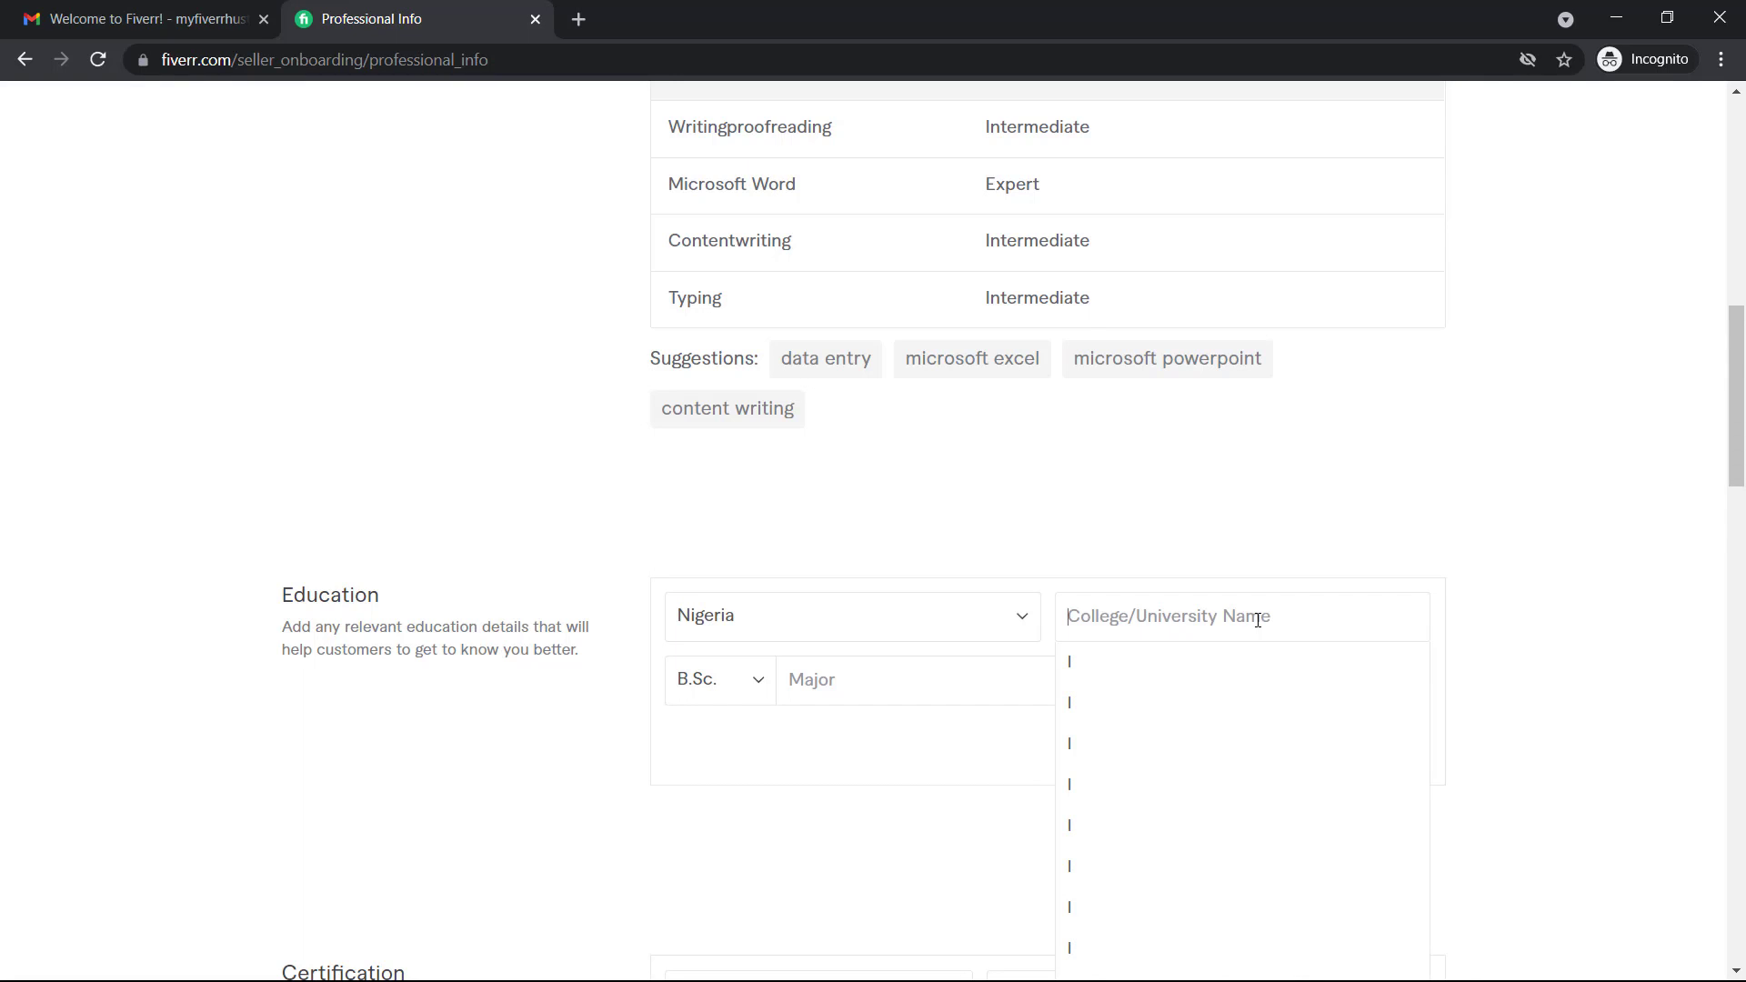
text(Lagos)
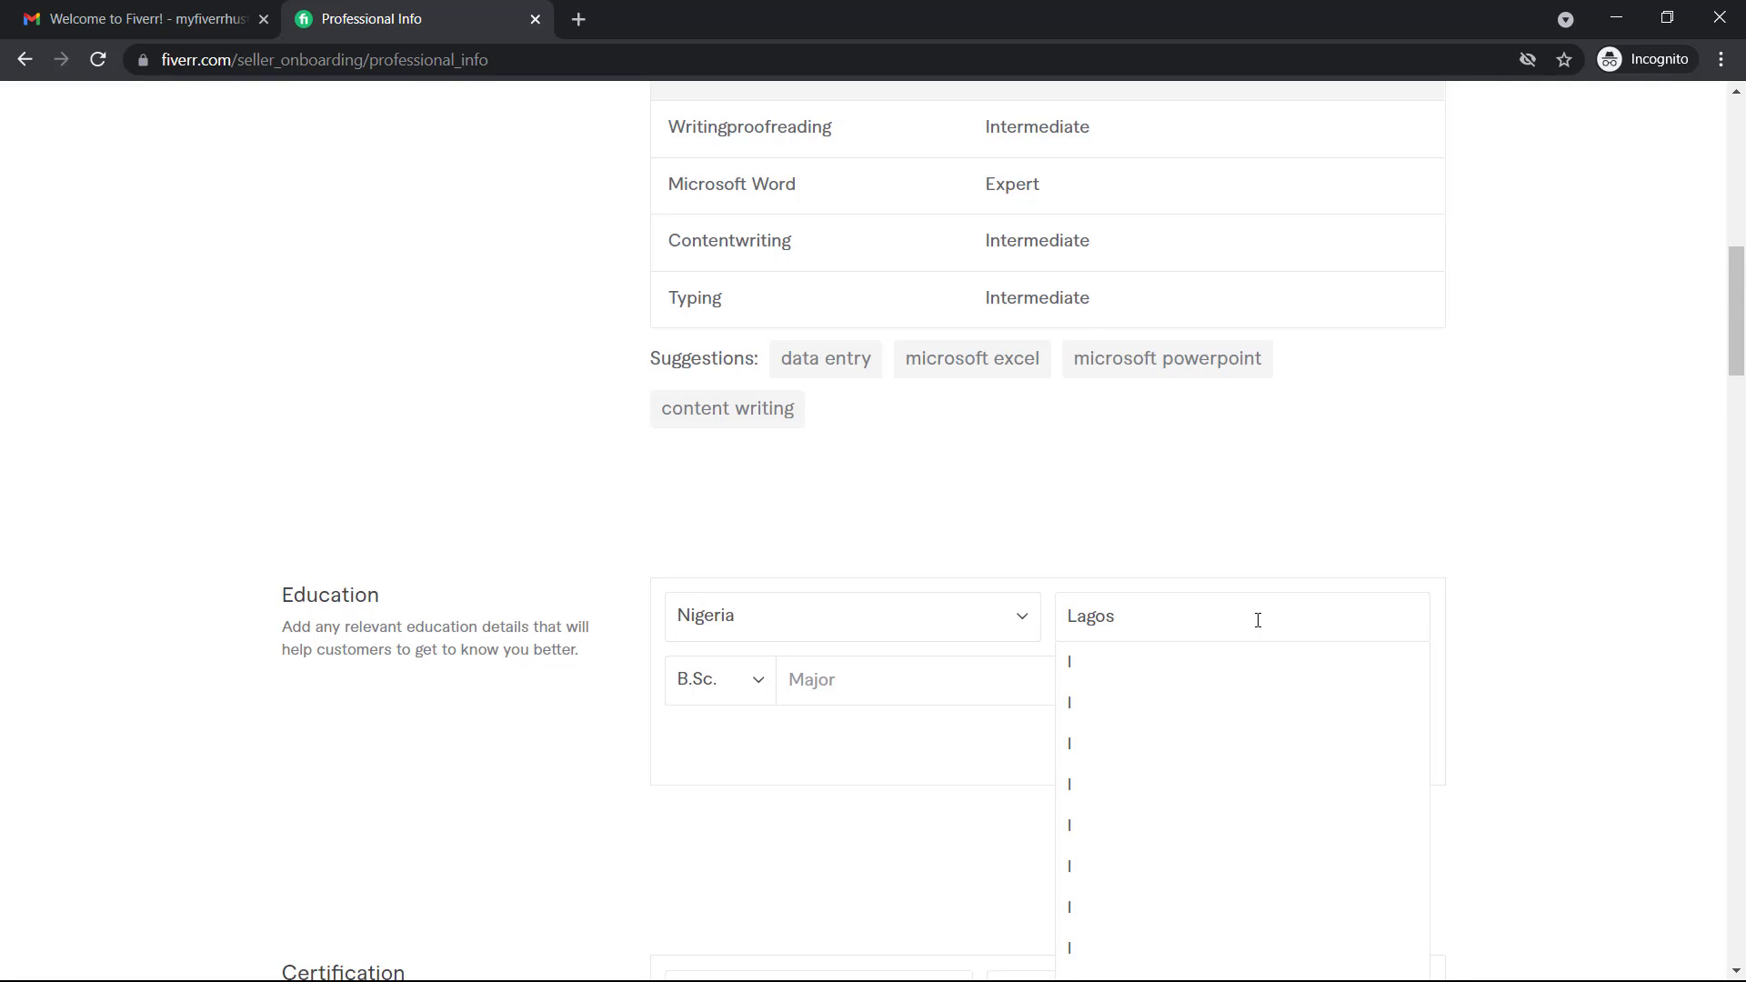
key(BackSpace)
key(BackSpace)
key(BackSpace)
key(BackSpace)
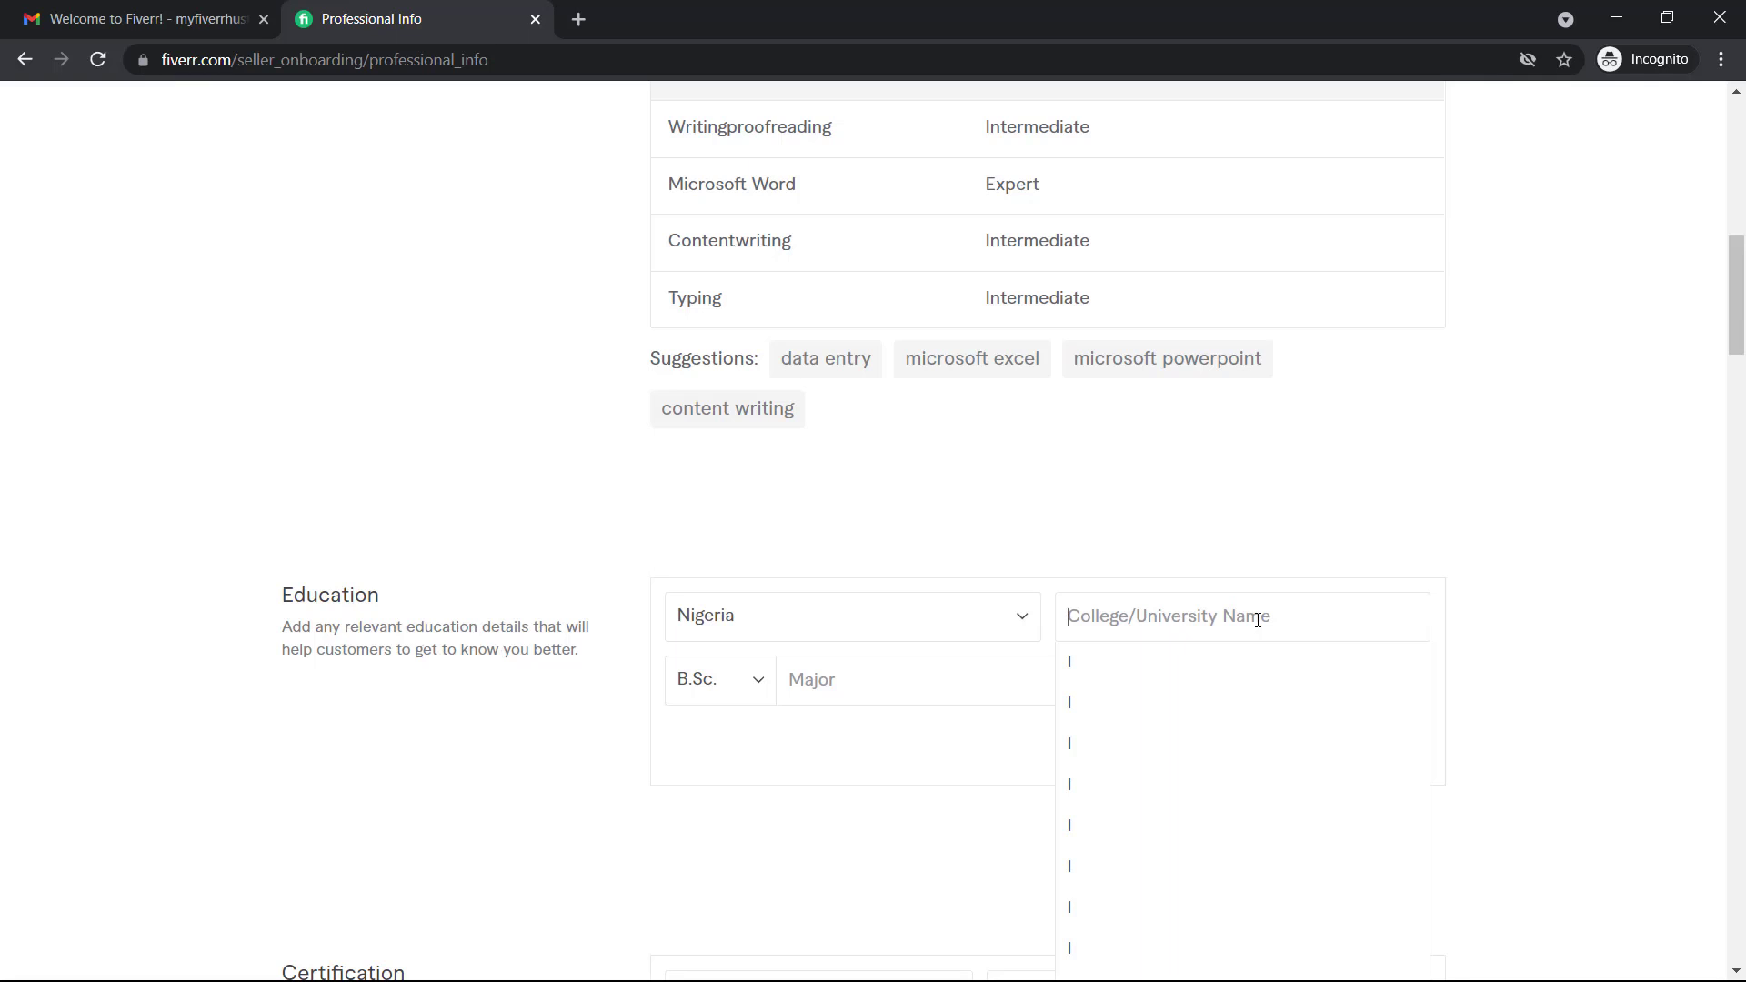
click(1254, 501)
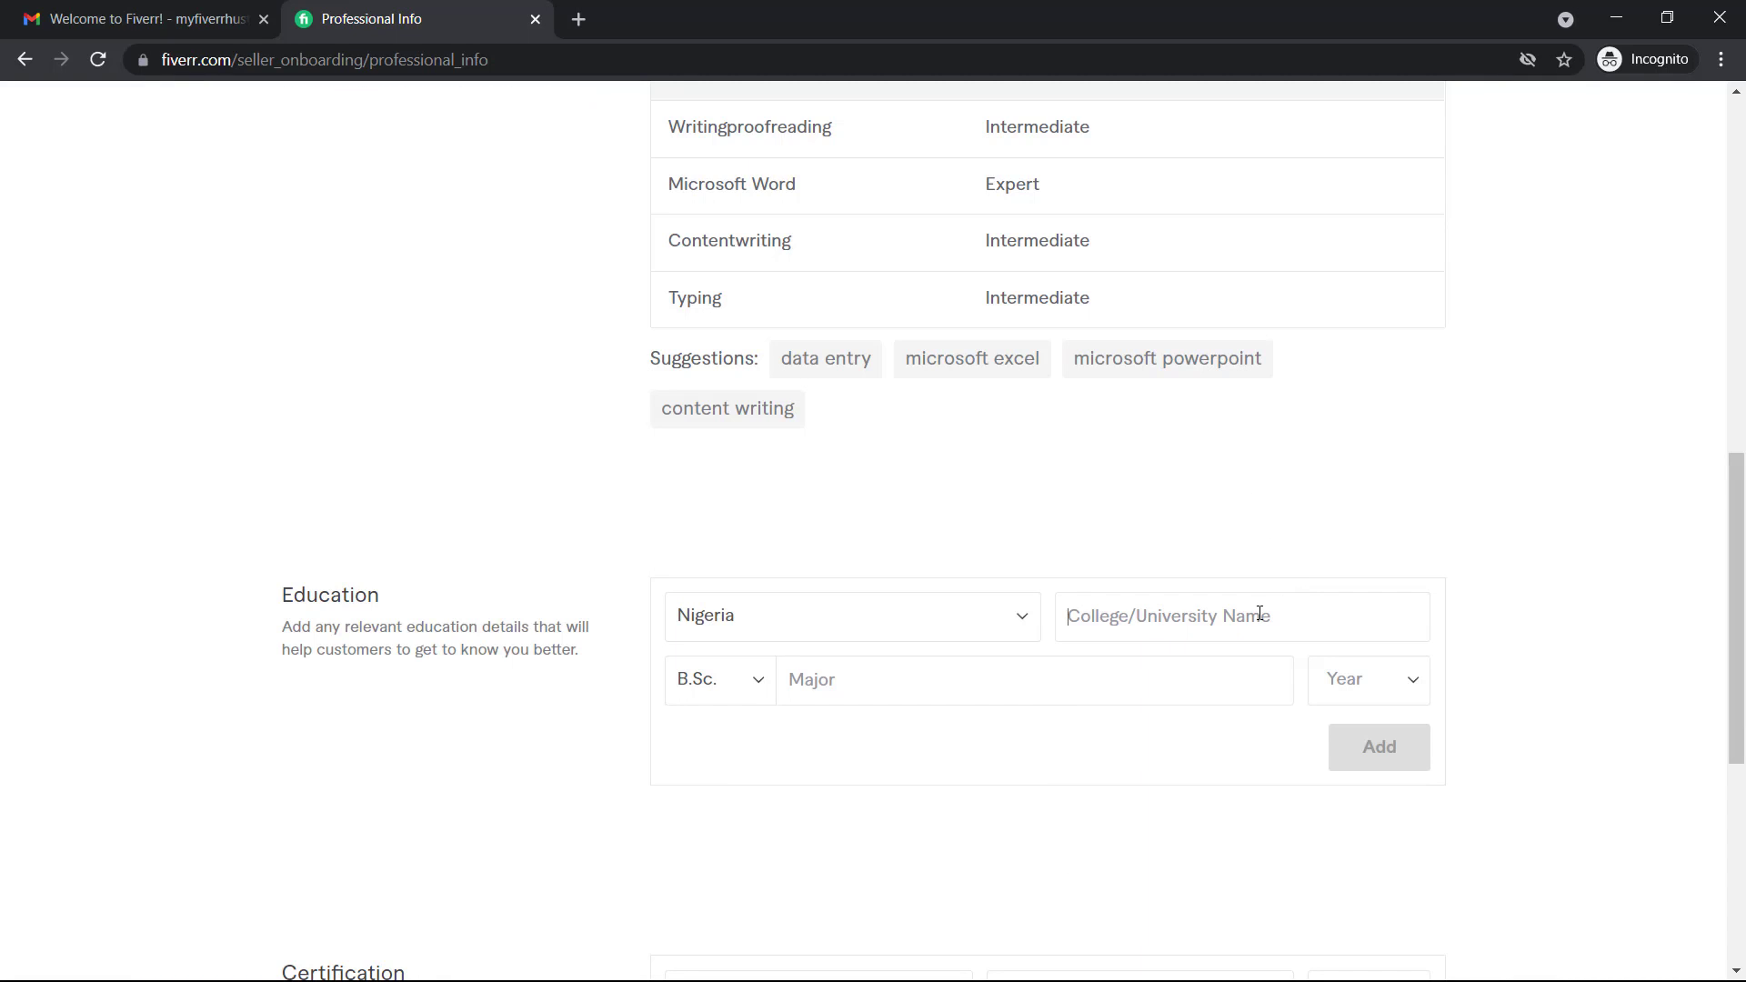
Keep Nigeria as the education entry's country.
click(1017, 618)
scroll(746, 509, down, 4)
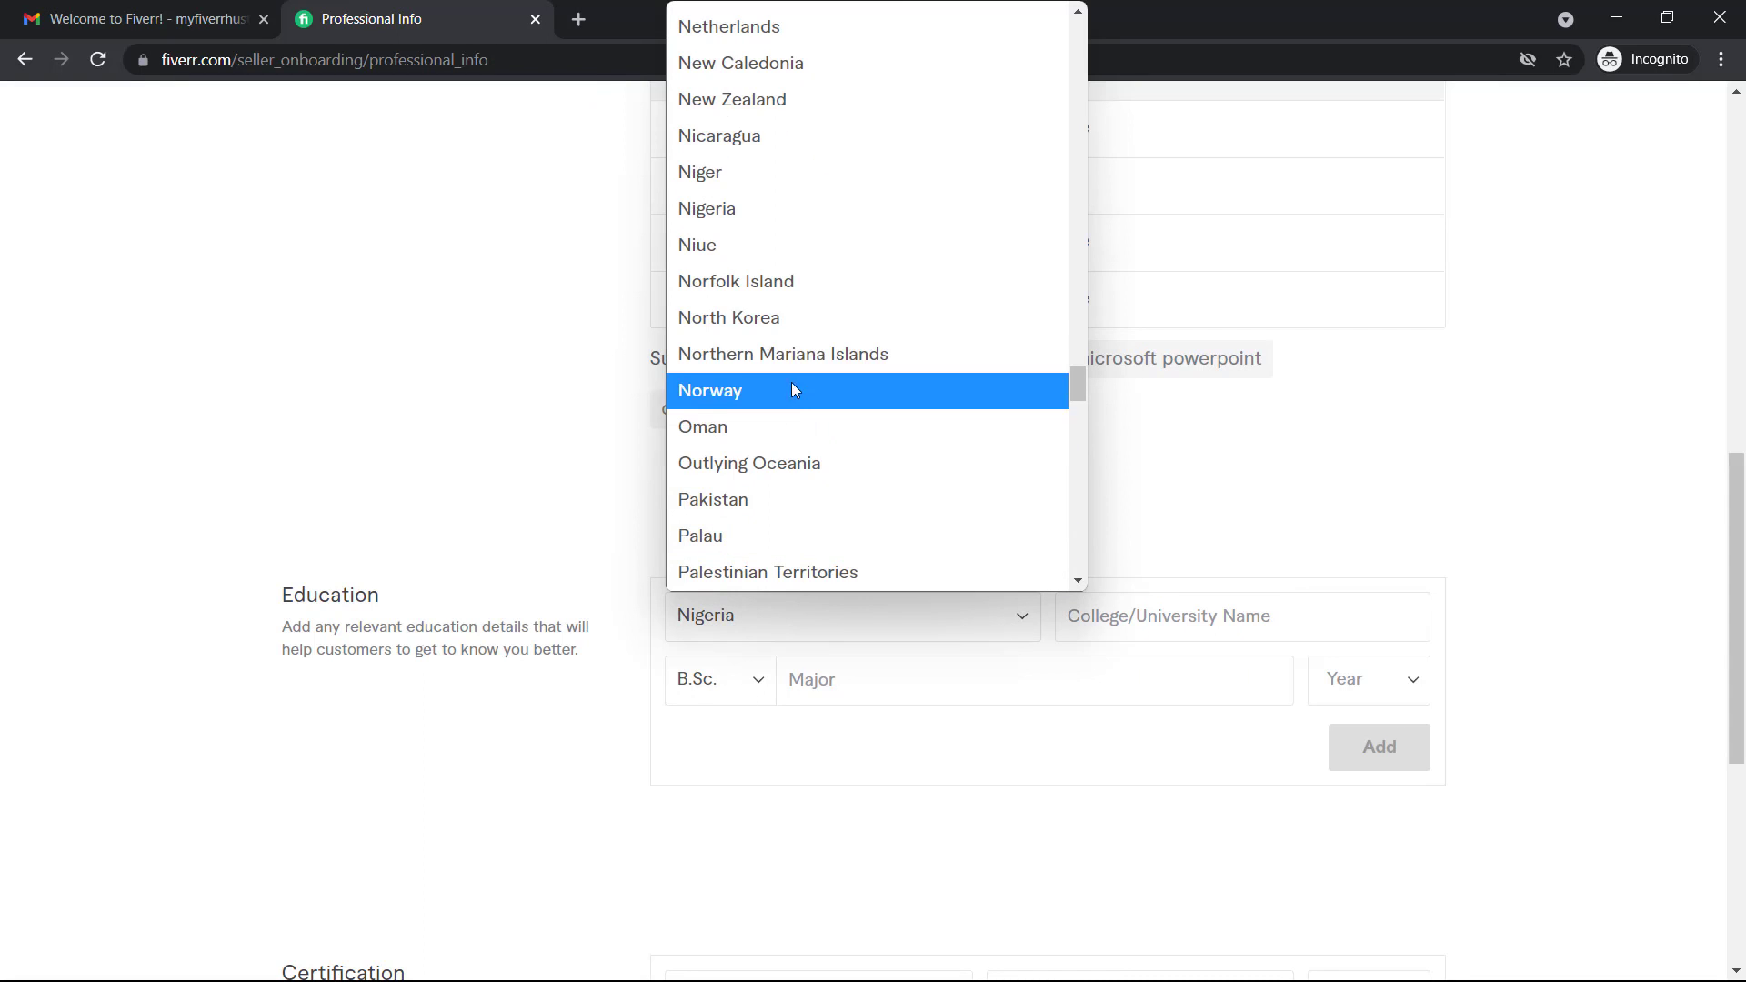
click(871, 222)
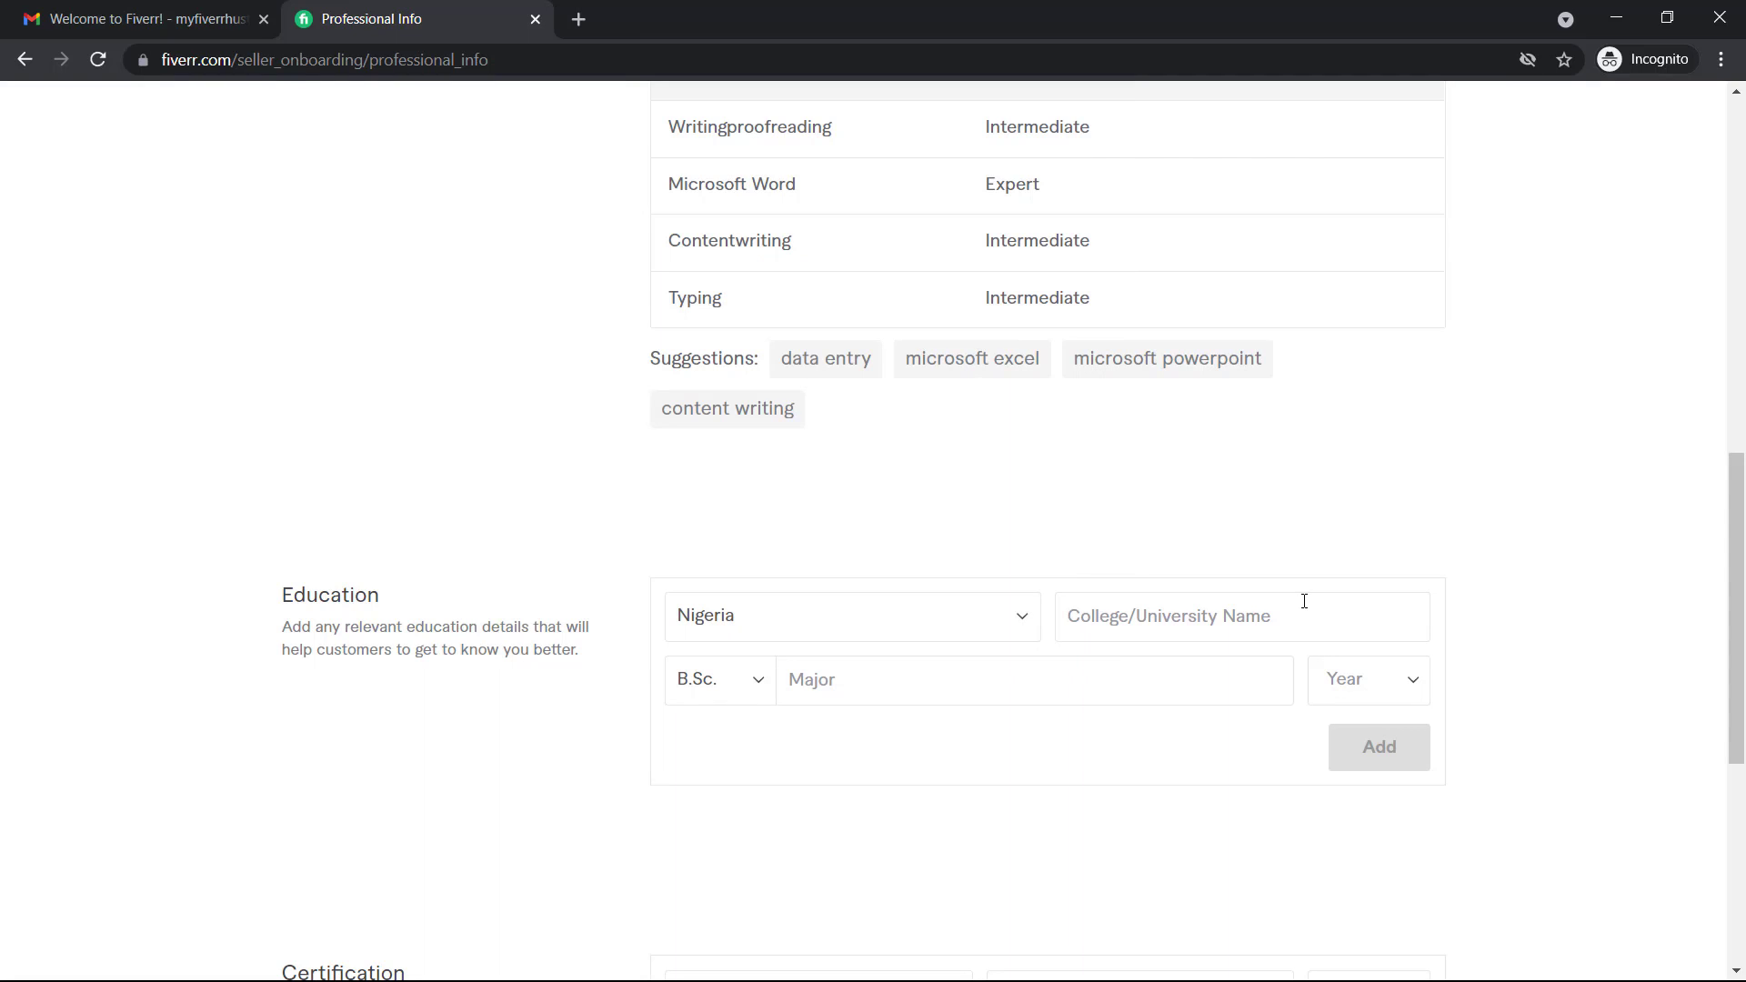
Type 'University Of' as the college and pick University Of Benin from suggestions.
text(U)
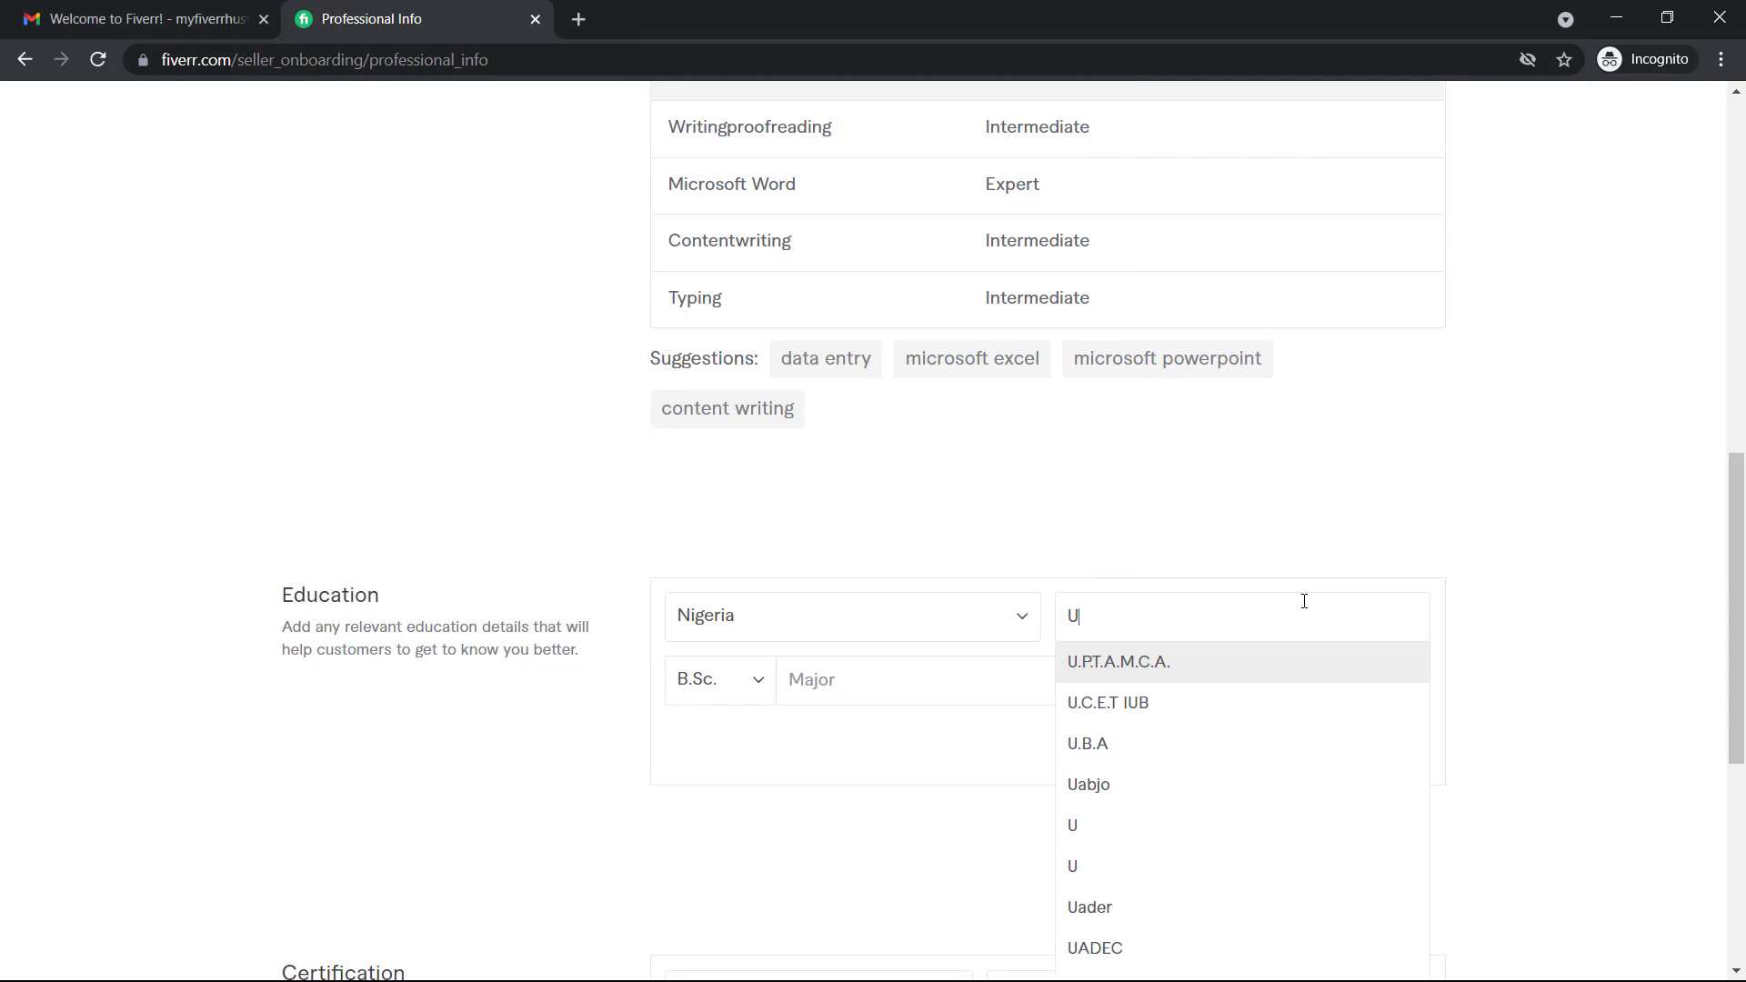
text(niversity Of)
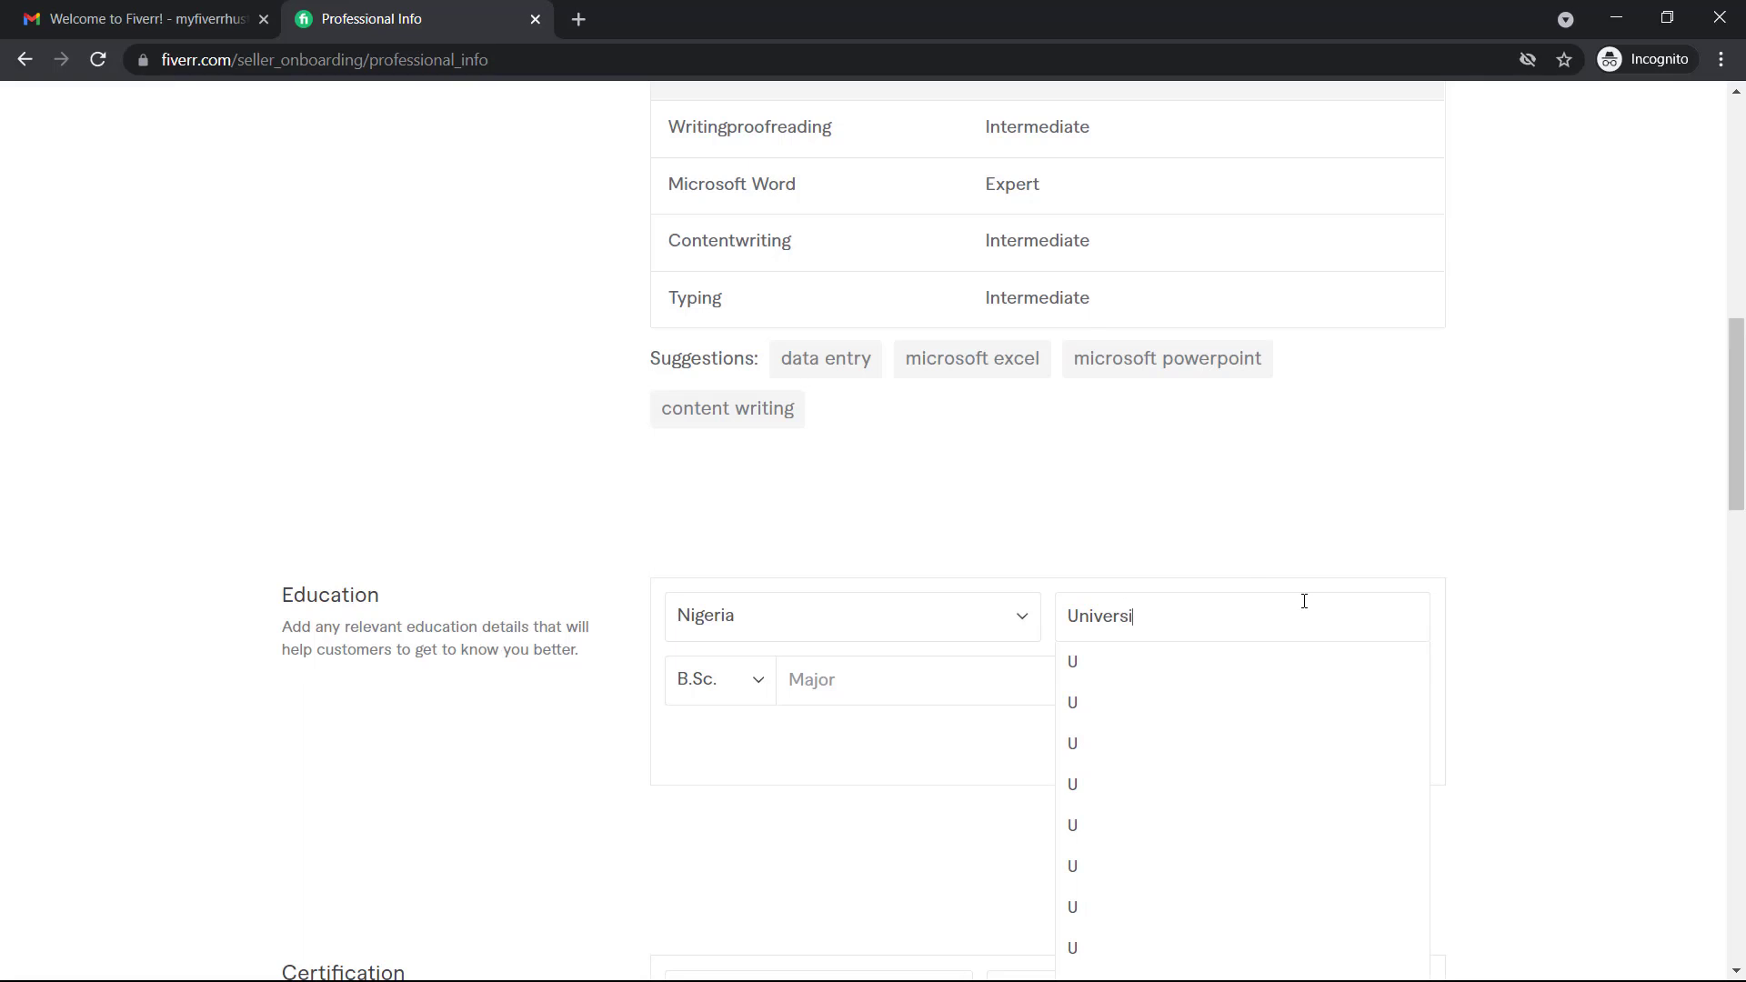
key(BackSpace)
key(BackSpace)
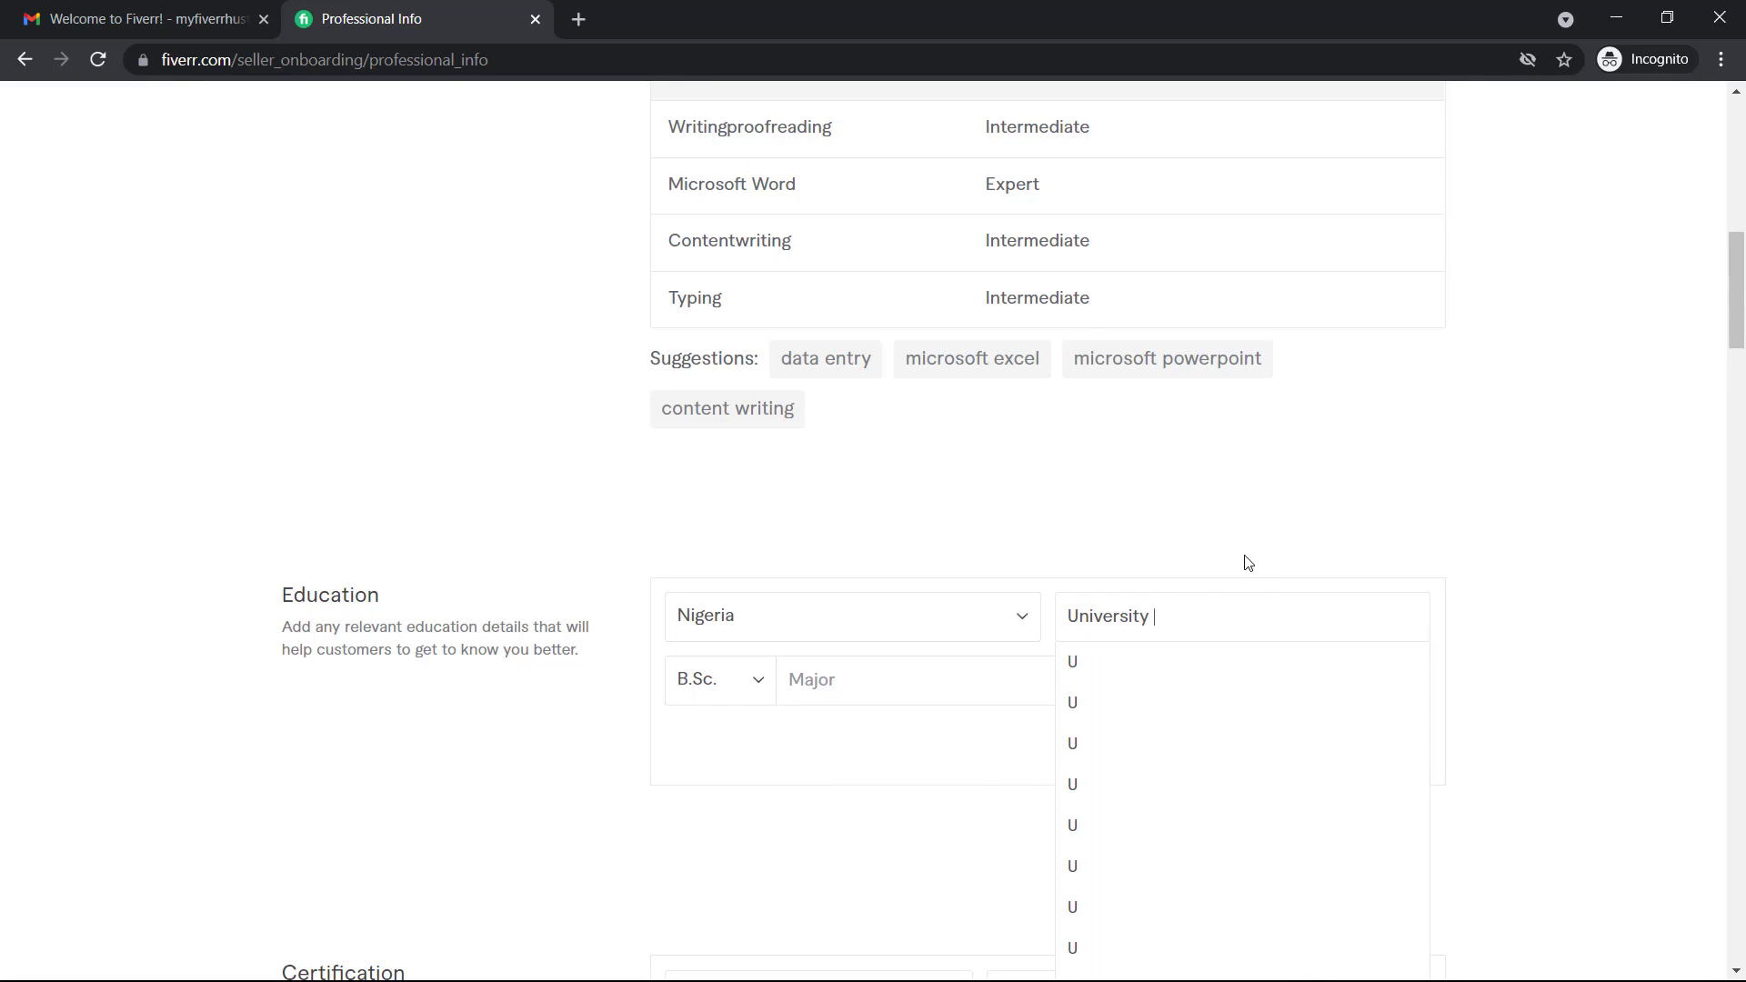
text(Of)
key(BackSpace)
key(BackSpace)
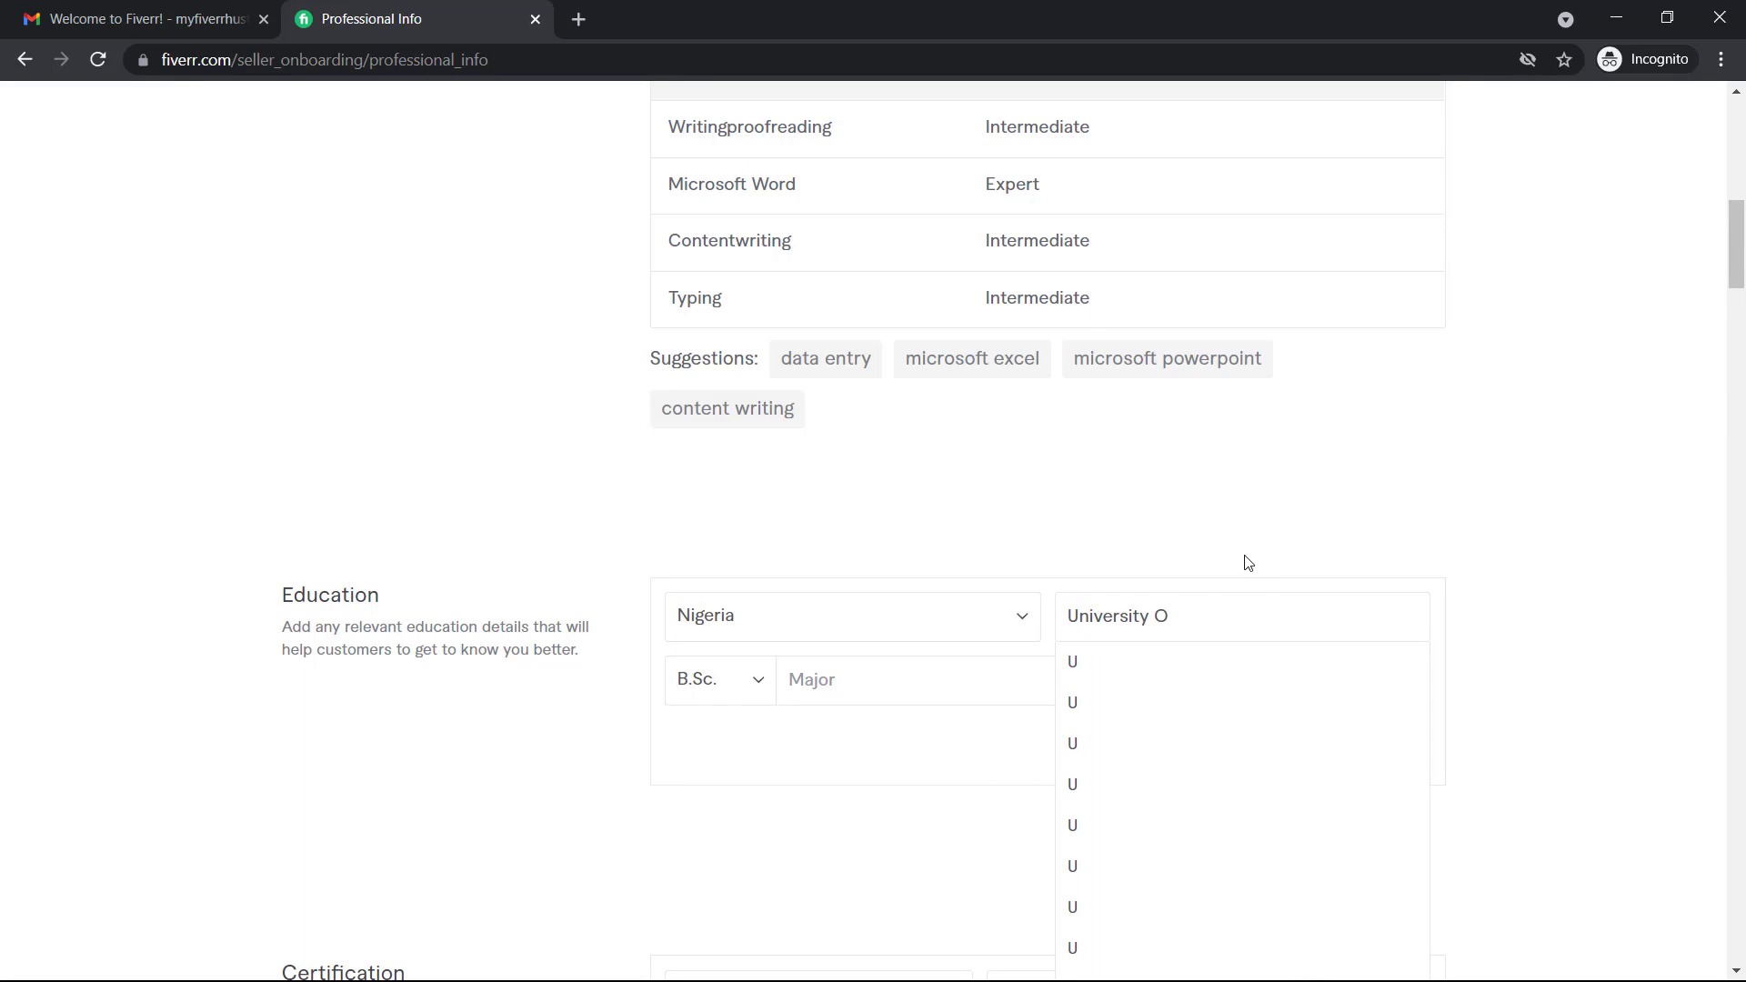
key(BackSpace)
text(Of Benin)
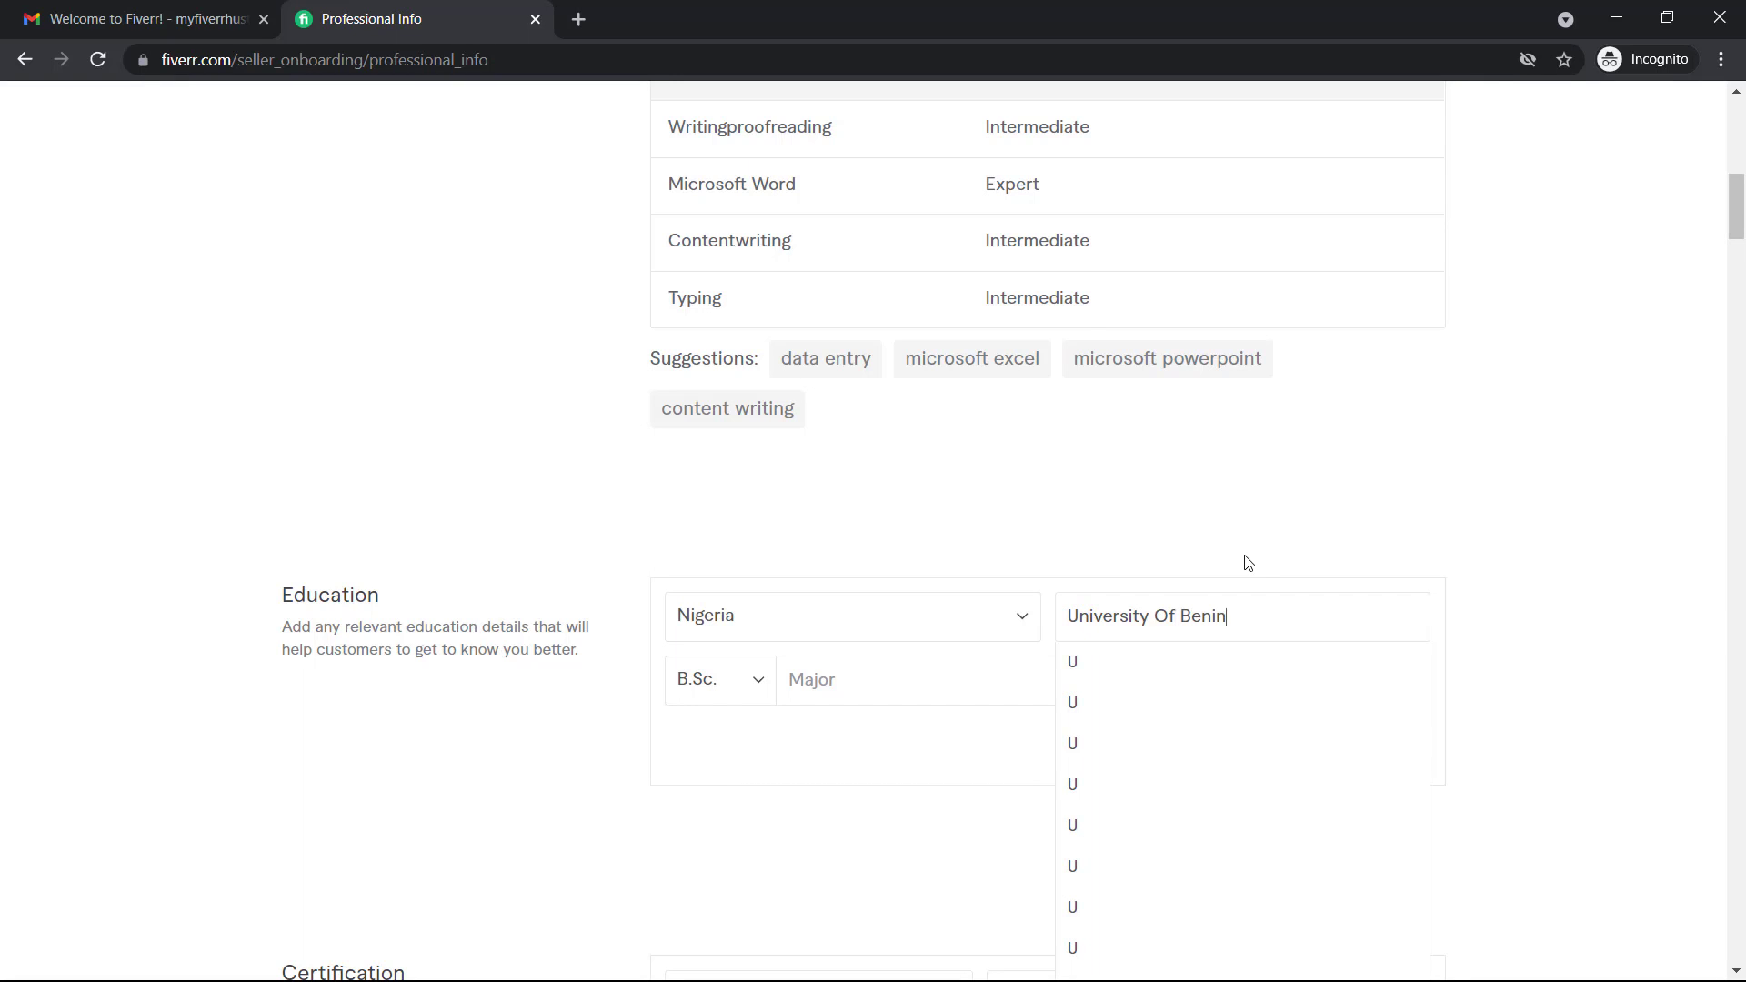
click(1235, 662)
click(1280, 620)
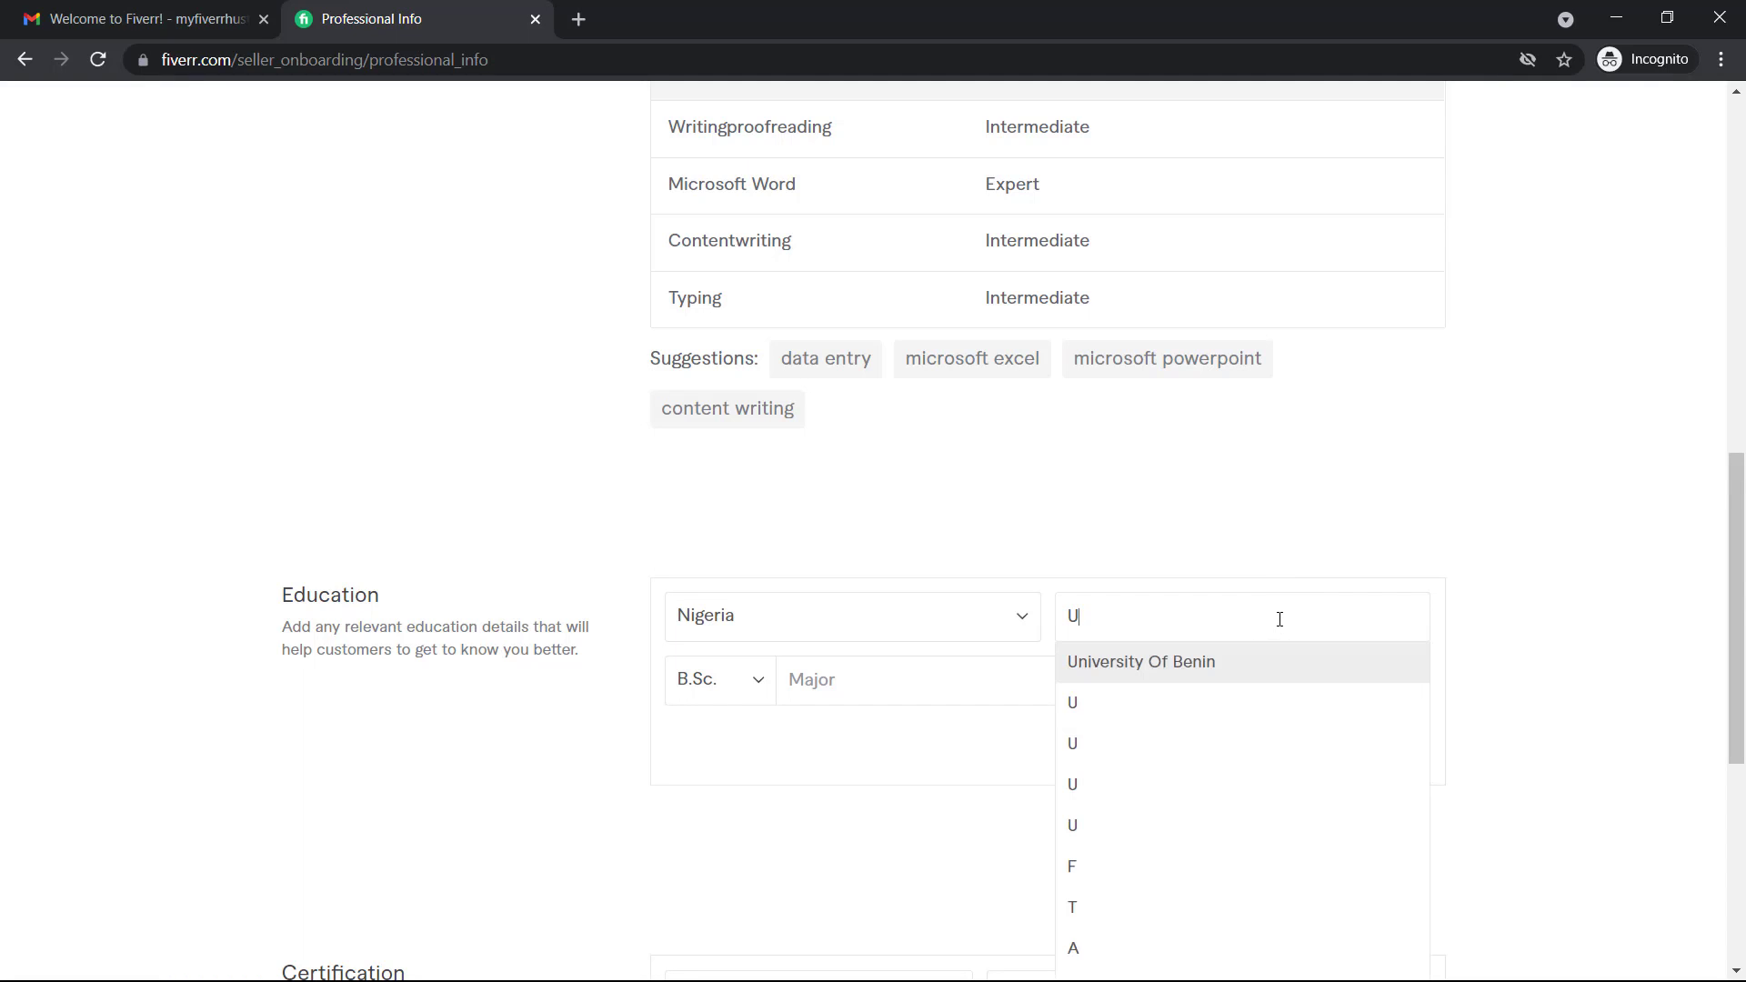
click(1182, 664)
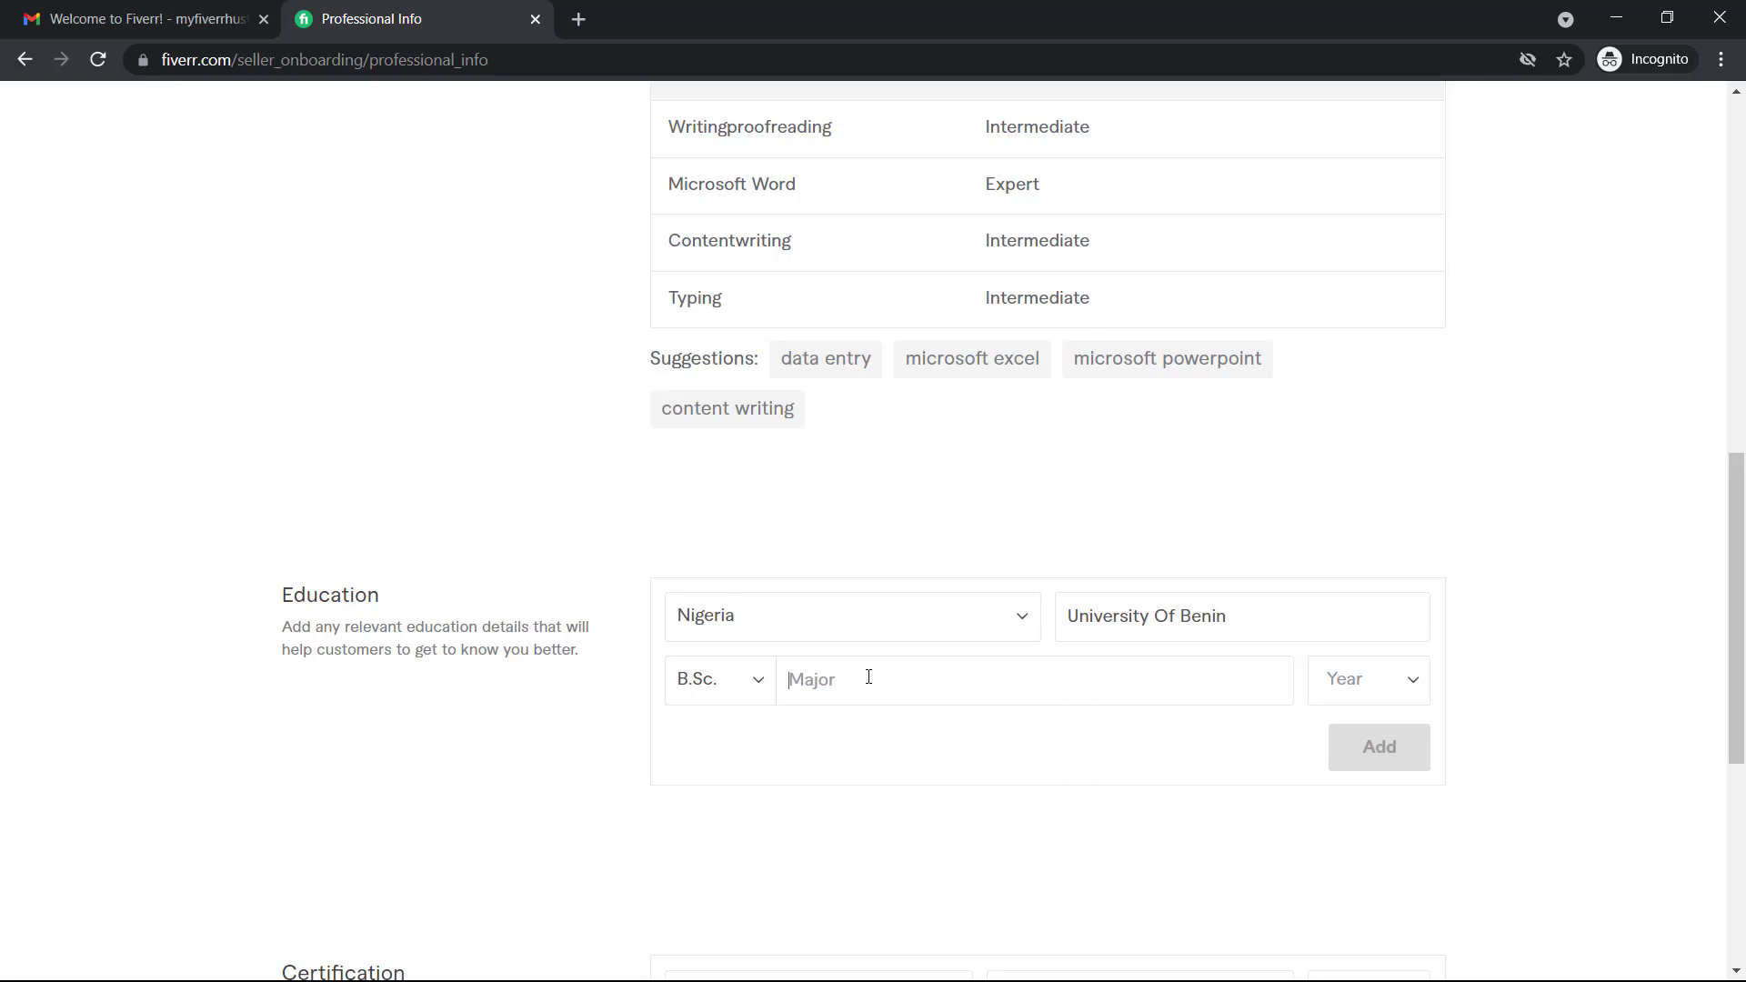
Search the Major field for biochemistry by typing 'Bio' then 'iochemis'.
text(Biology)
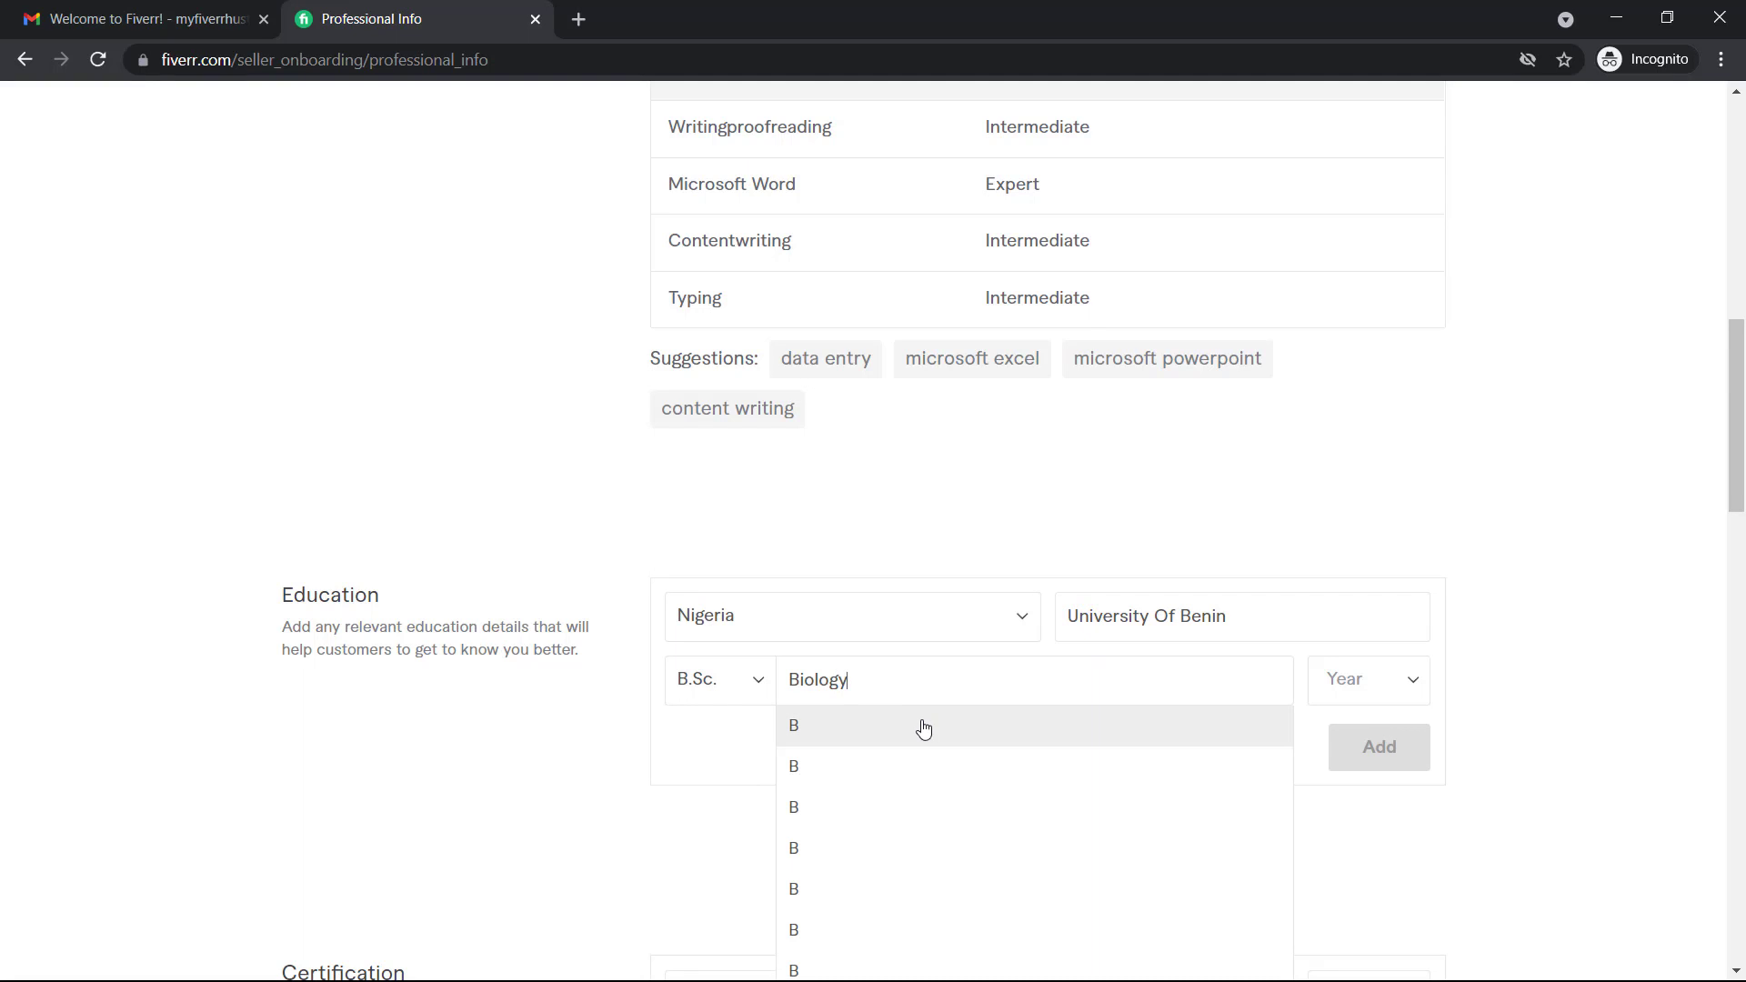
click(923, 728)
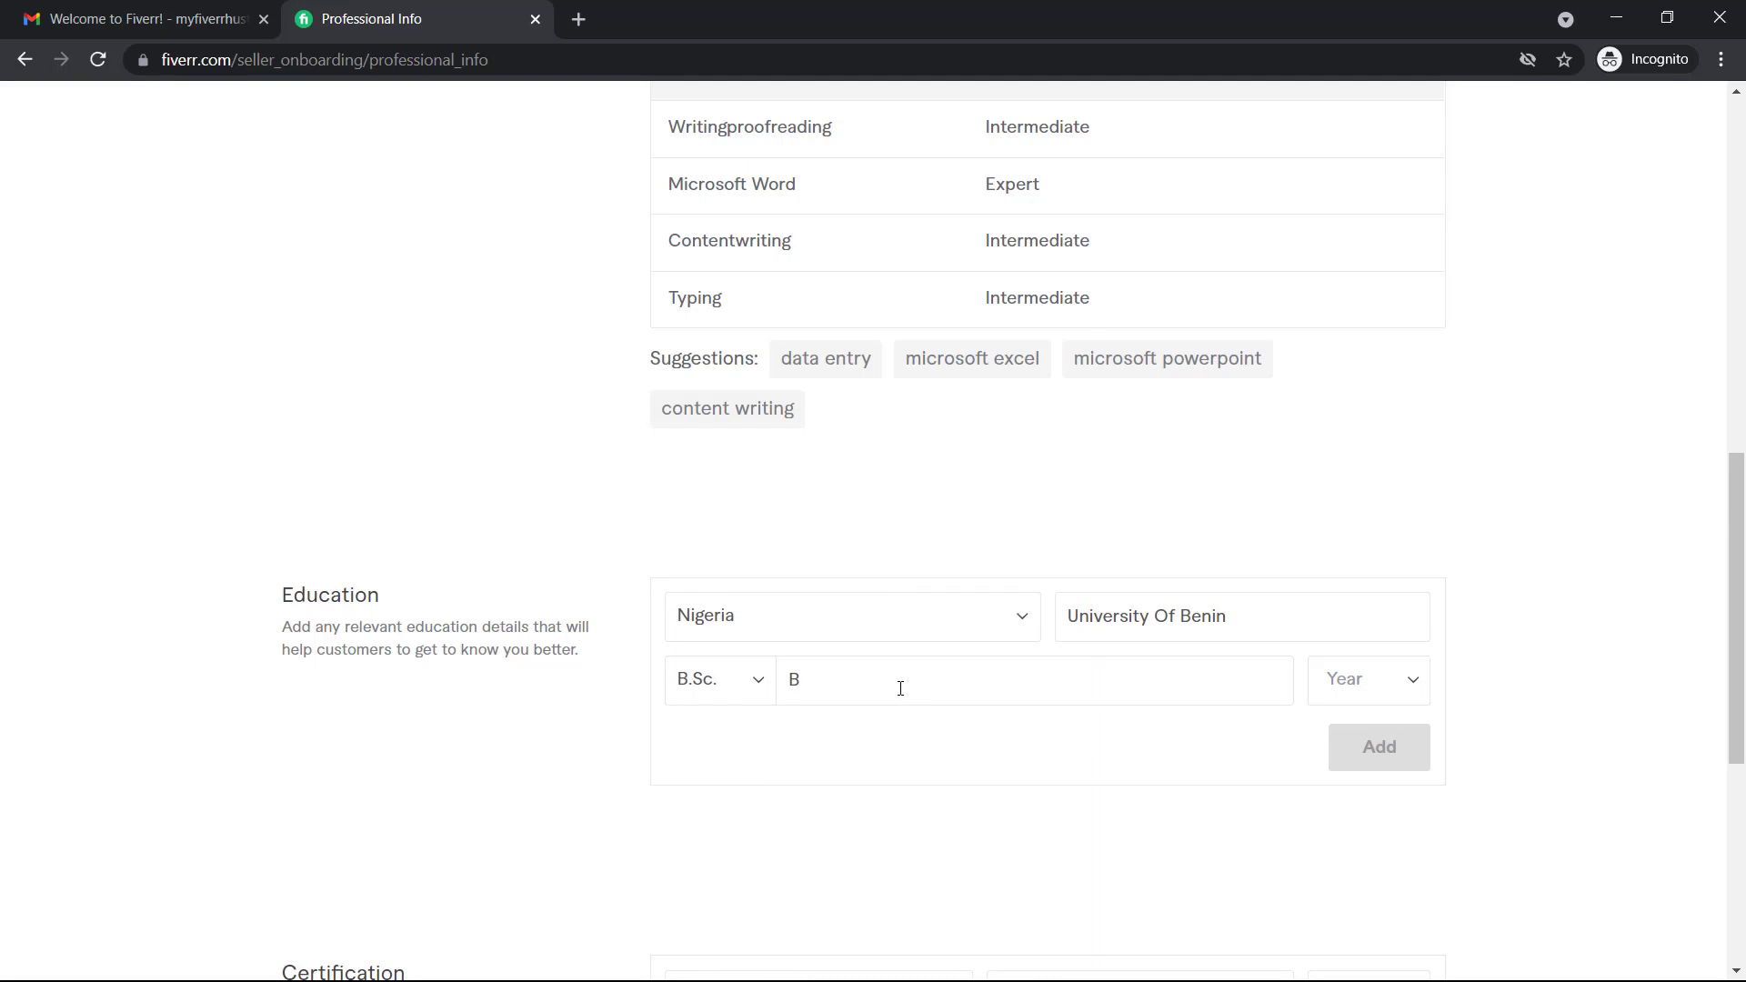
click(900, 685)
click(849, 765)
click(849, 677)
text(io)
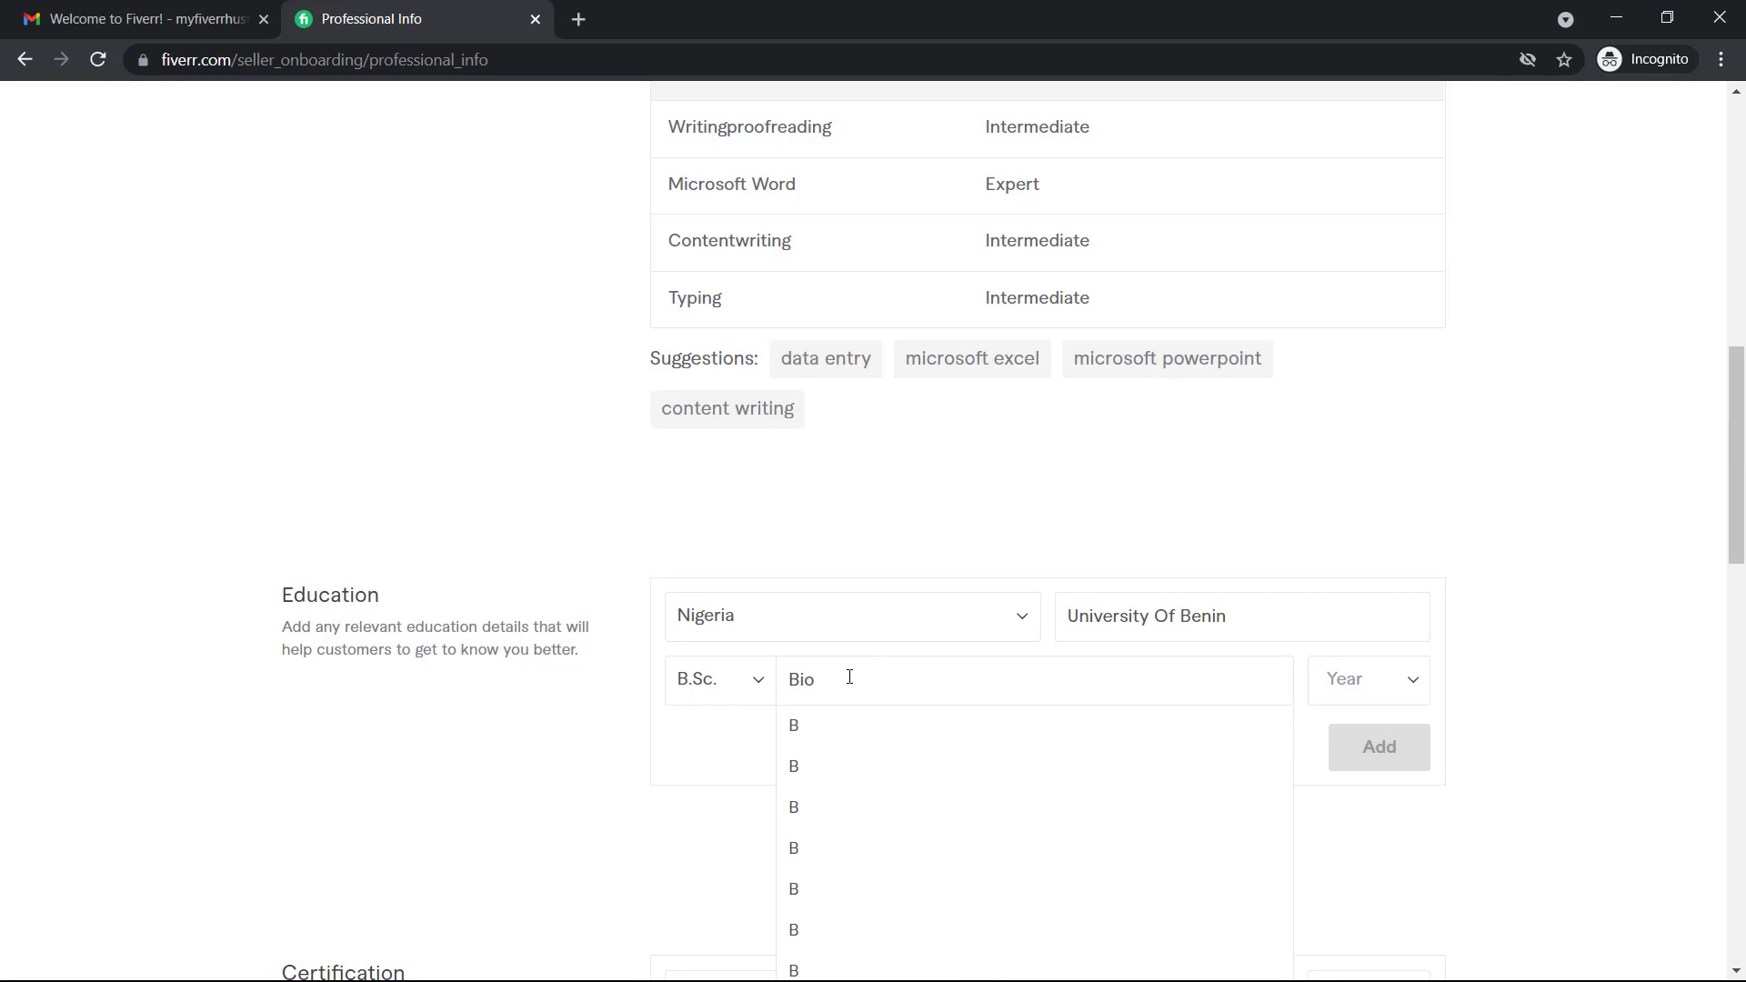
text(chemistry)
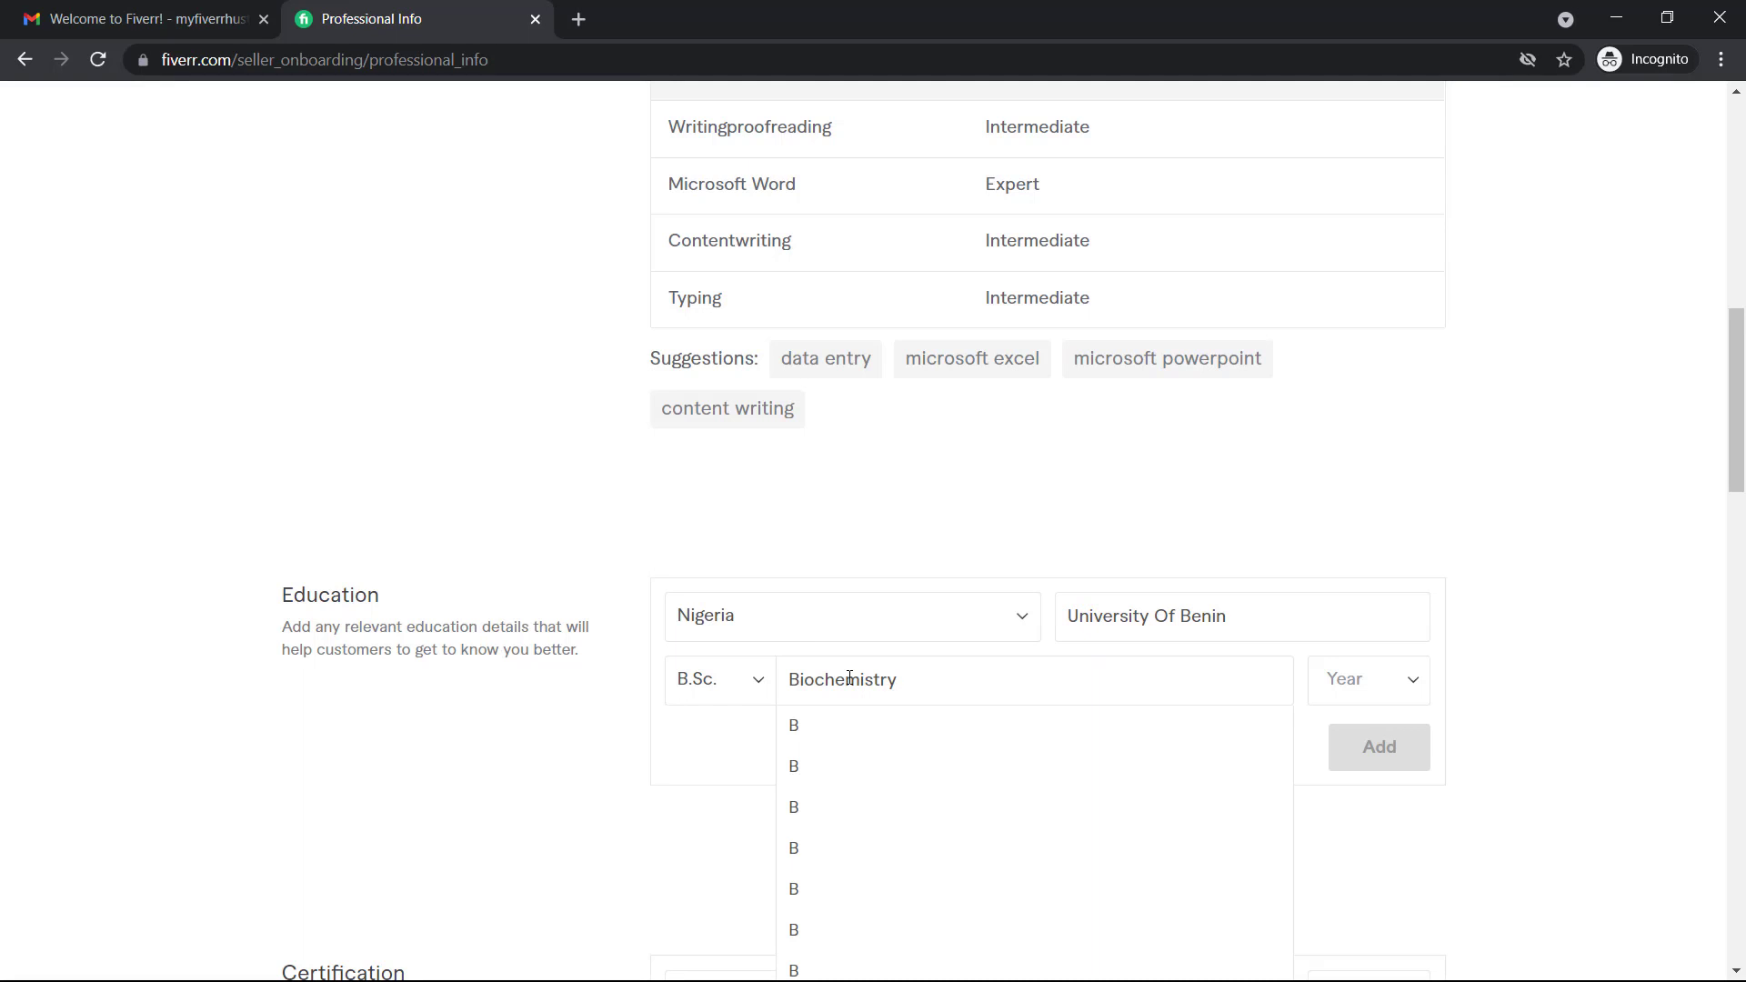
Keep B.Sc., choose Medical Biochemistry, set graduation year 2016 and add the entry.
click(739, 689)
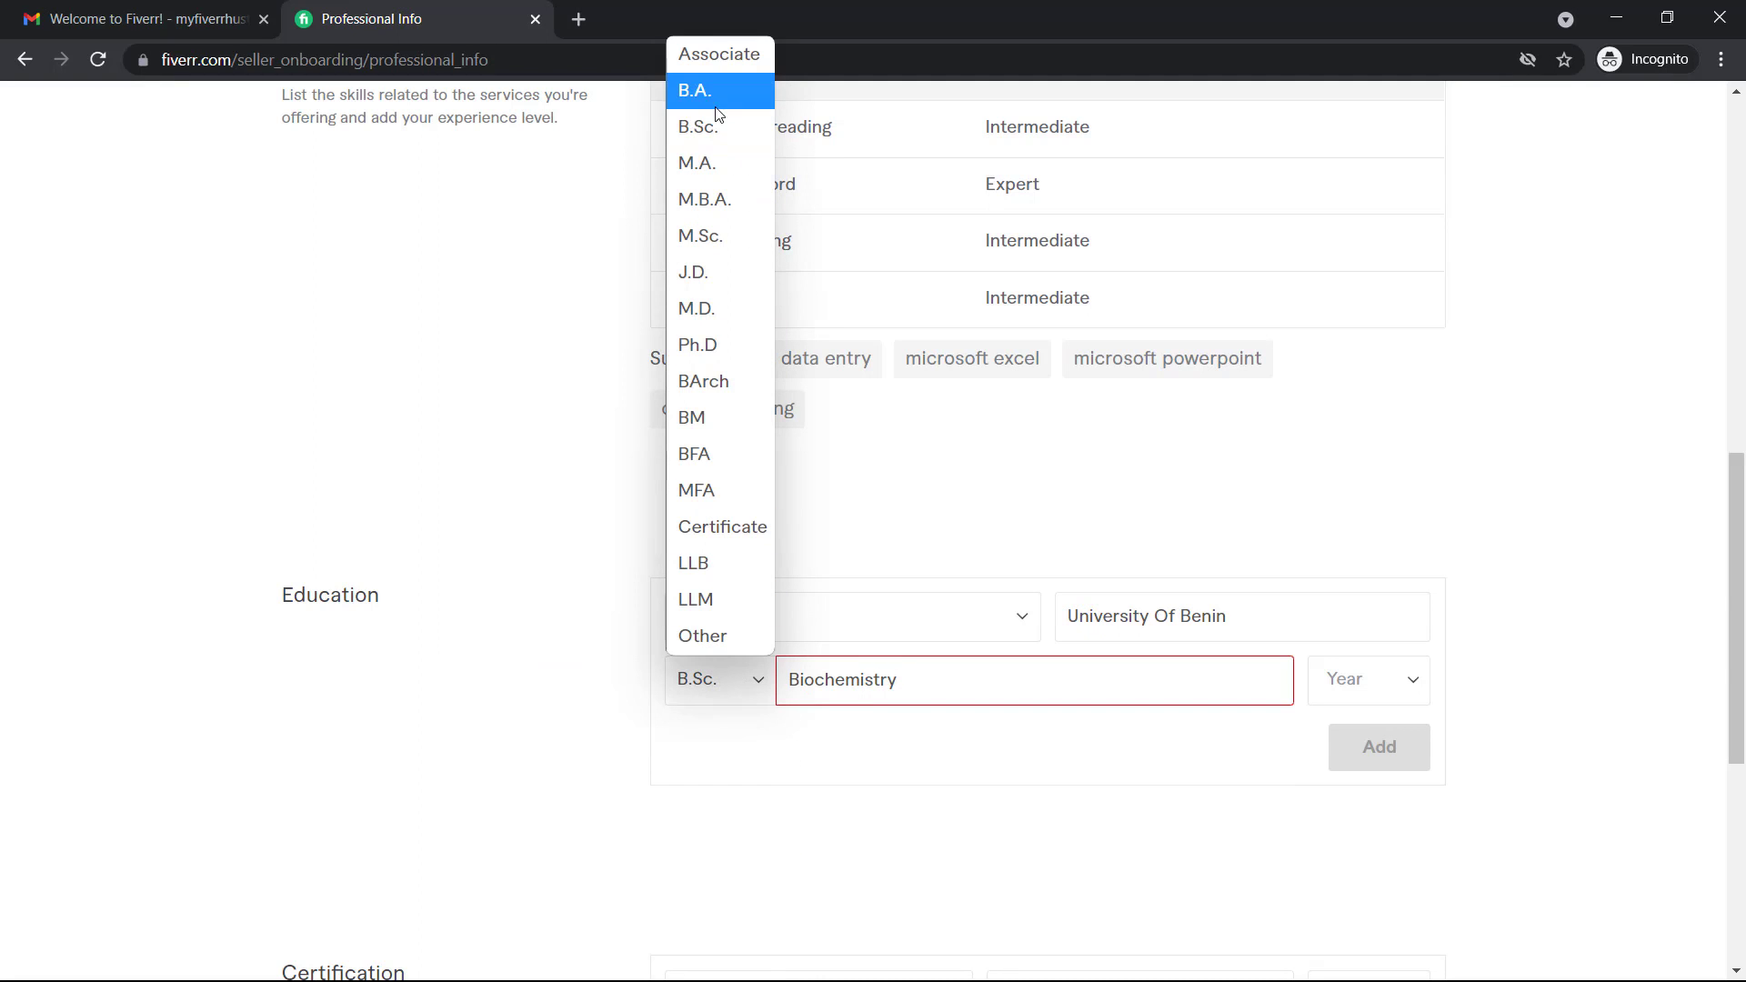
click(725, 127)
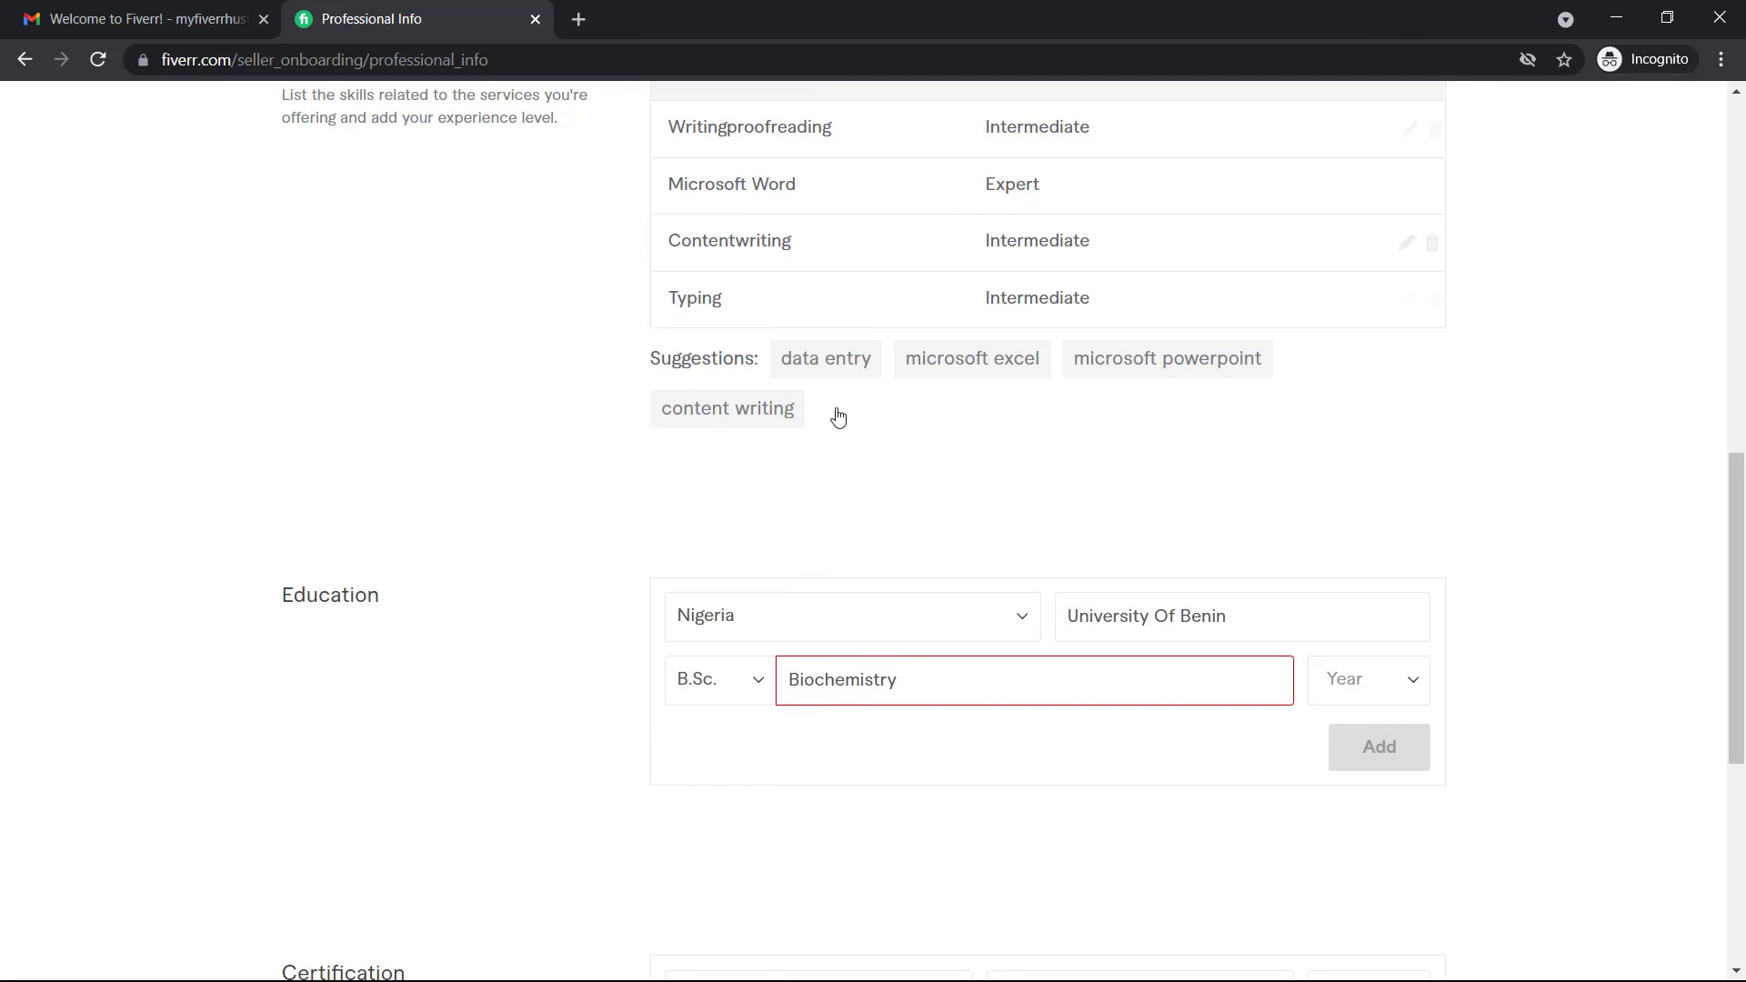
click(923, 689)
click(901, 776)
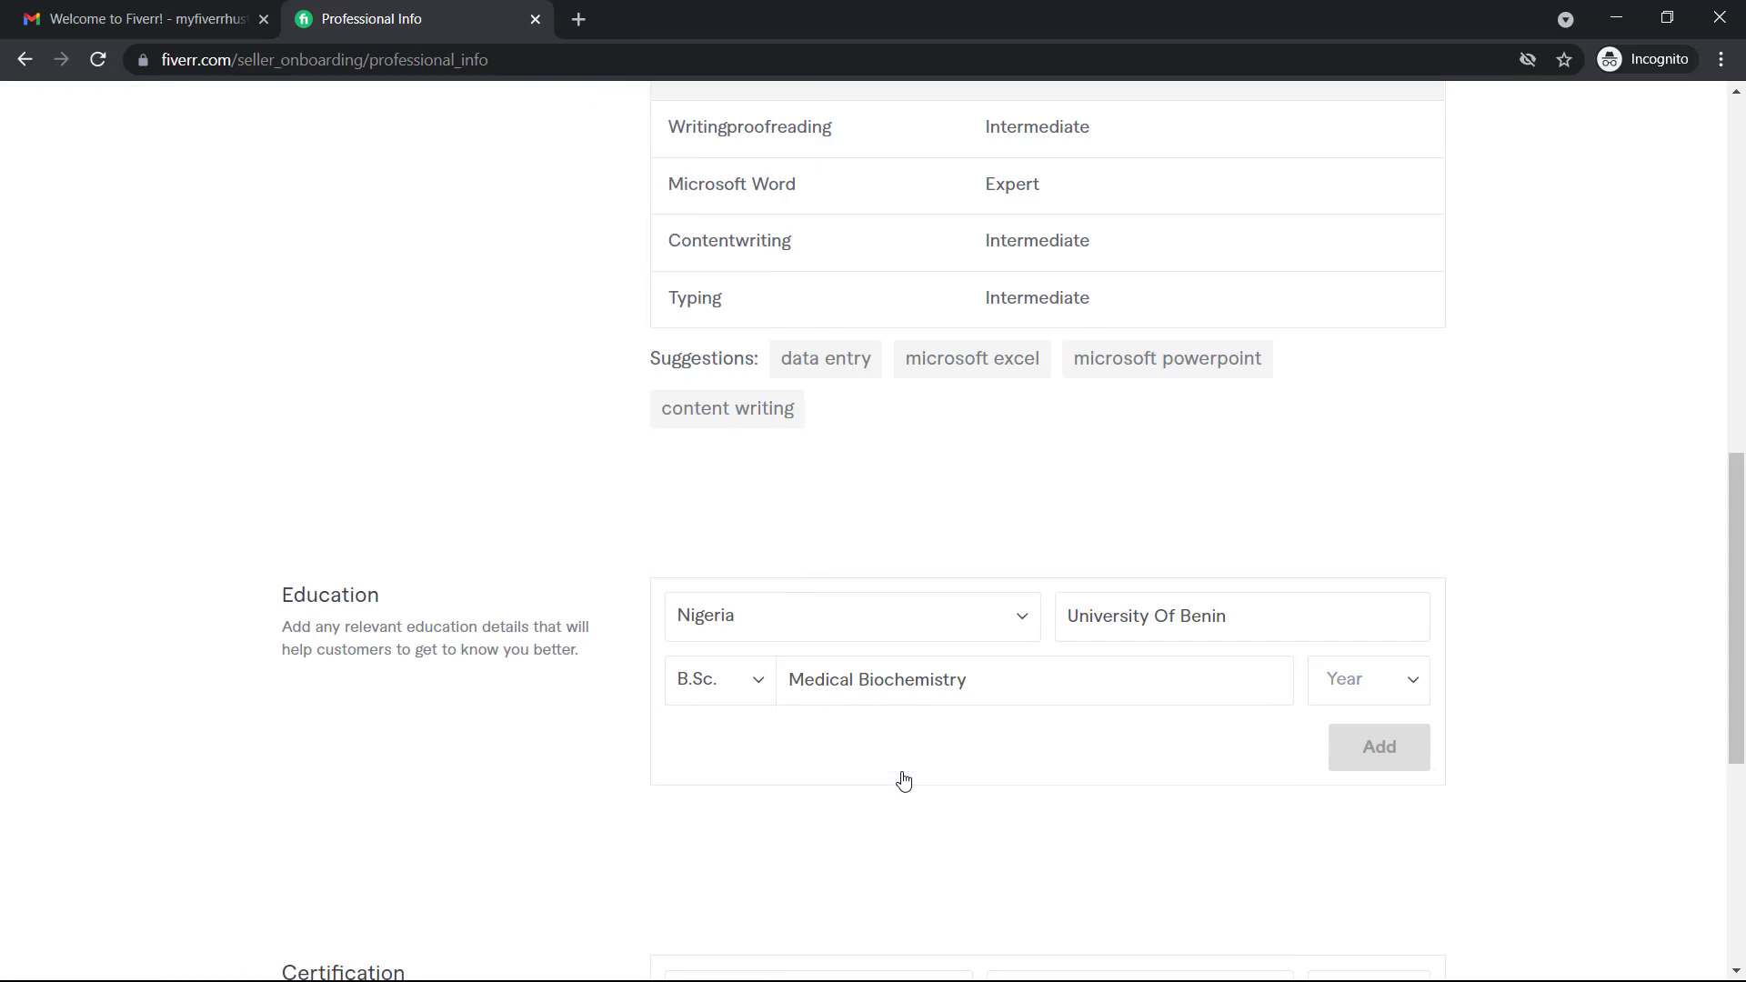
click(1384, 684)
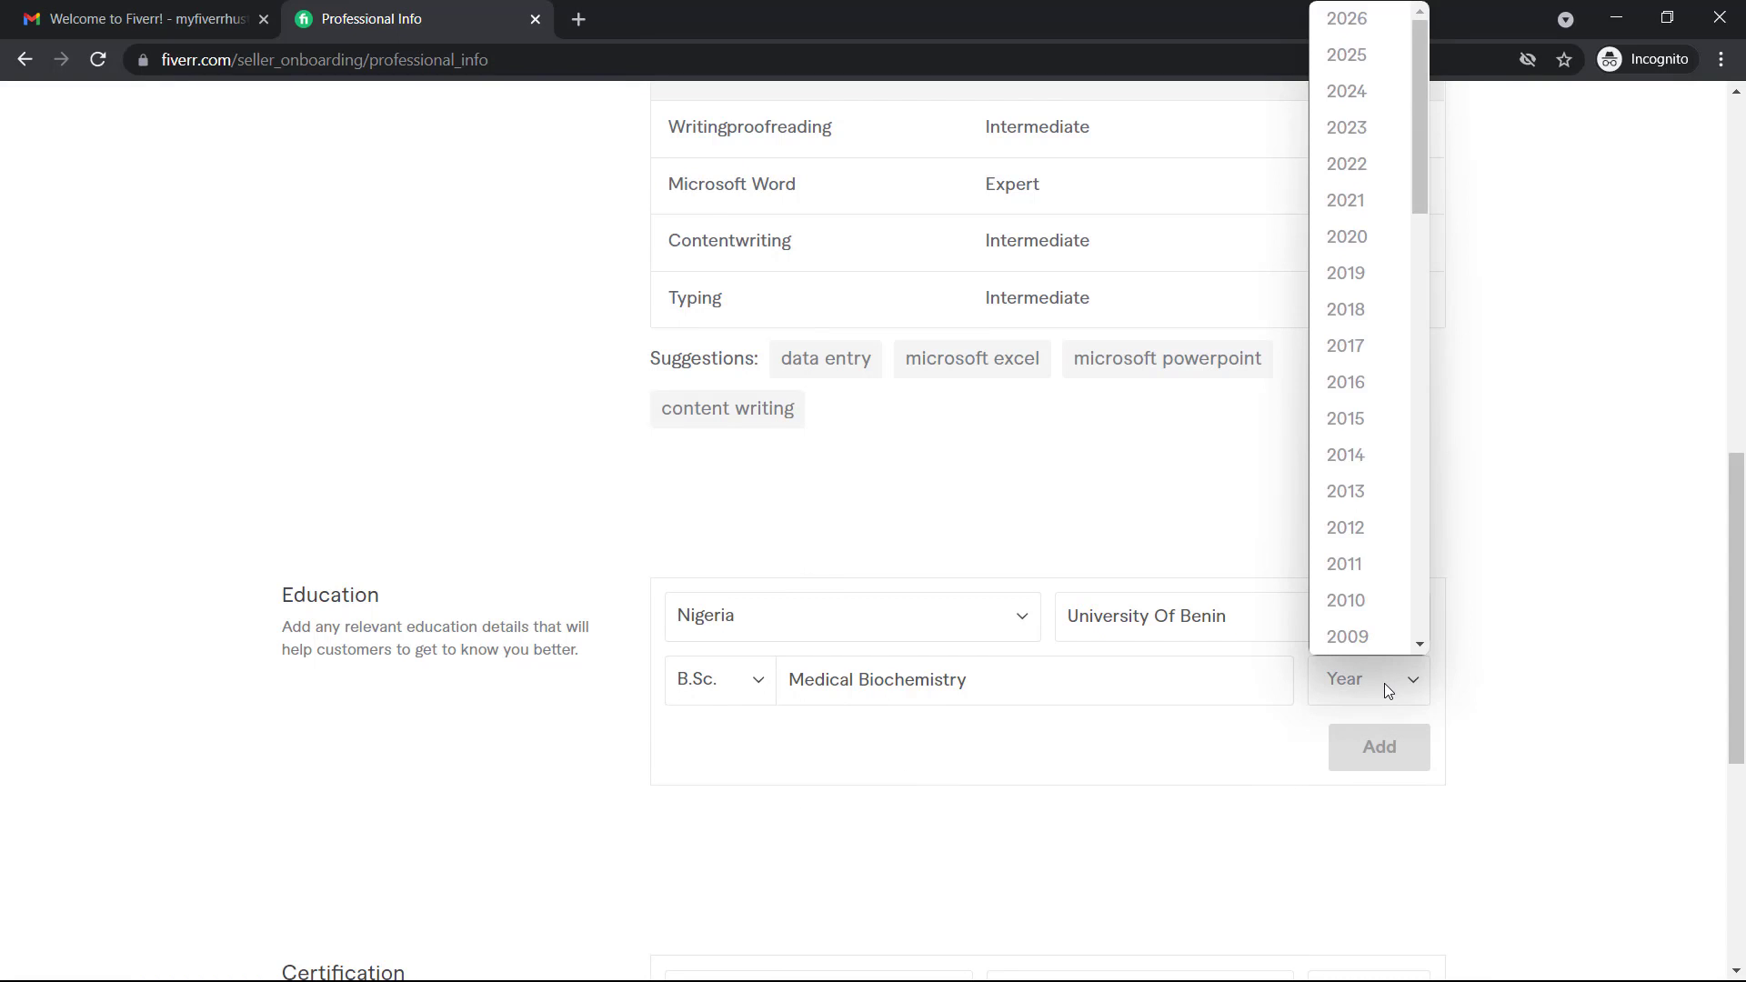
click(1324, 378)
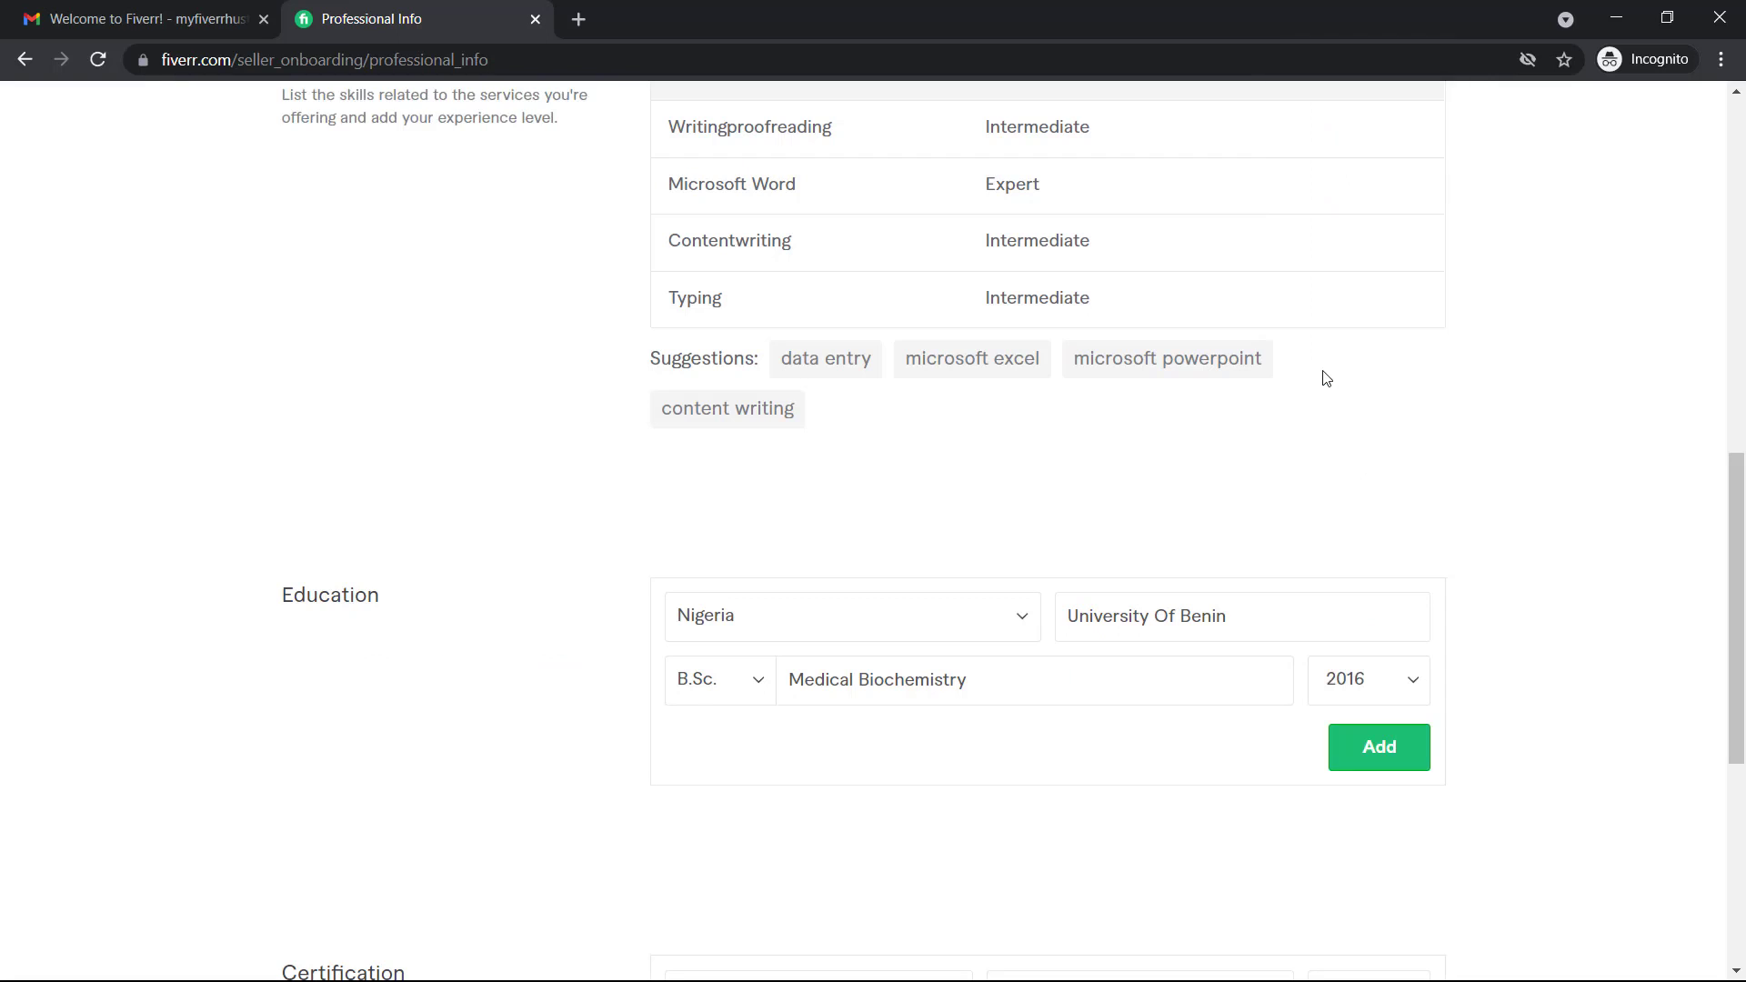
click(1380, 749)
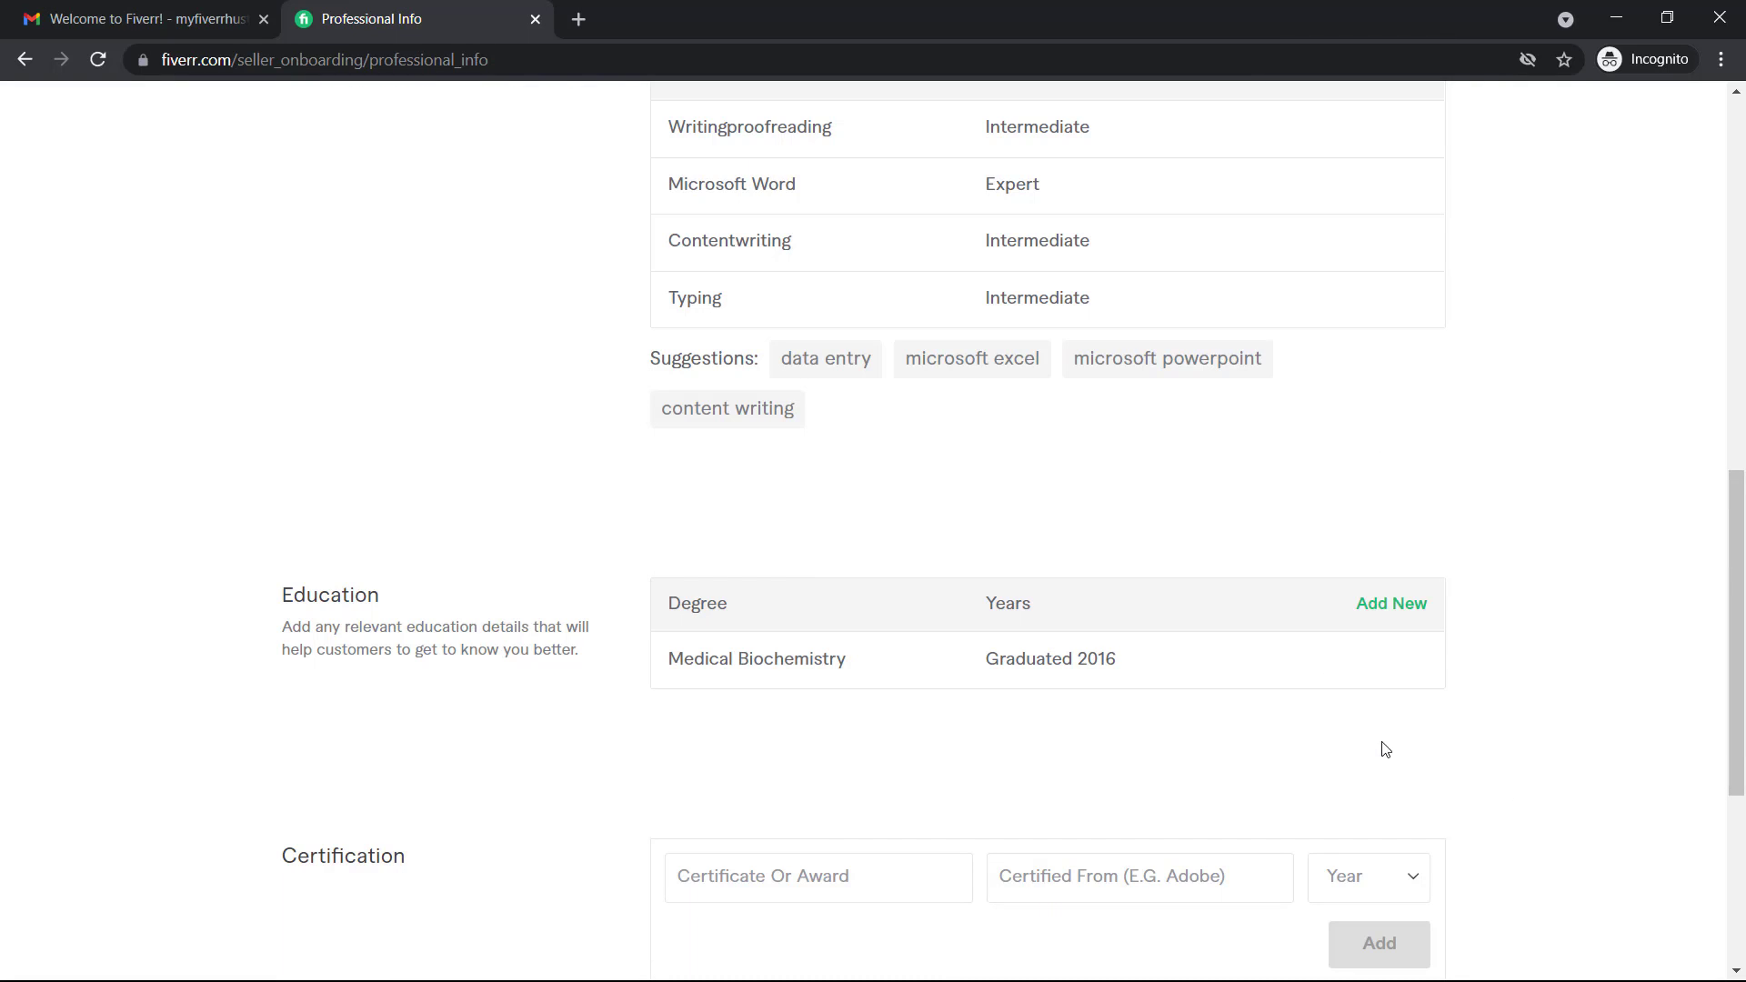
Scroll past Certification and Personal Website and continue to Linked Accounts.
mouse_move(1343, 656)
scroll(1381, 680, down, 3)
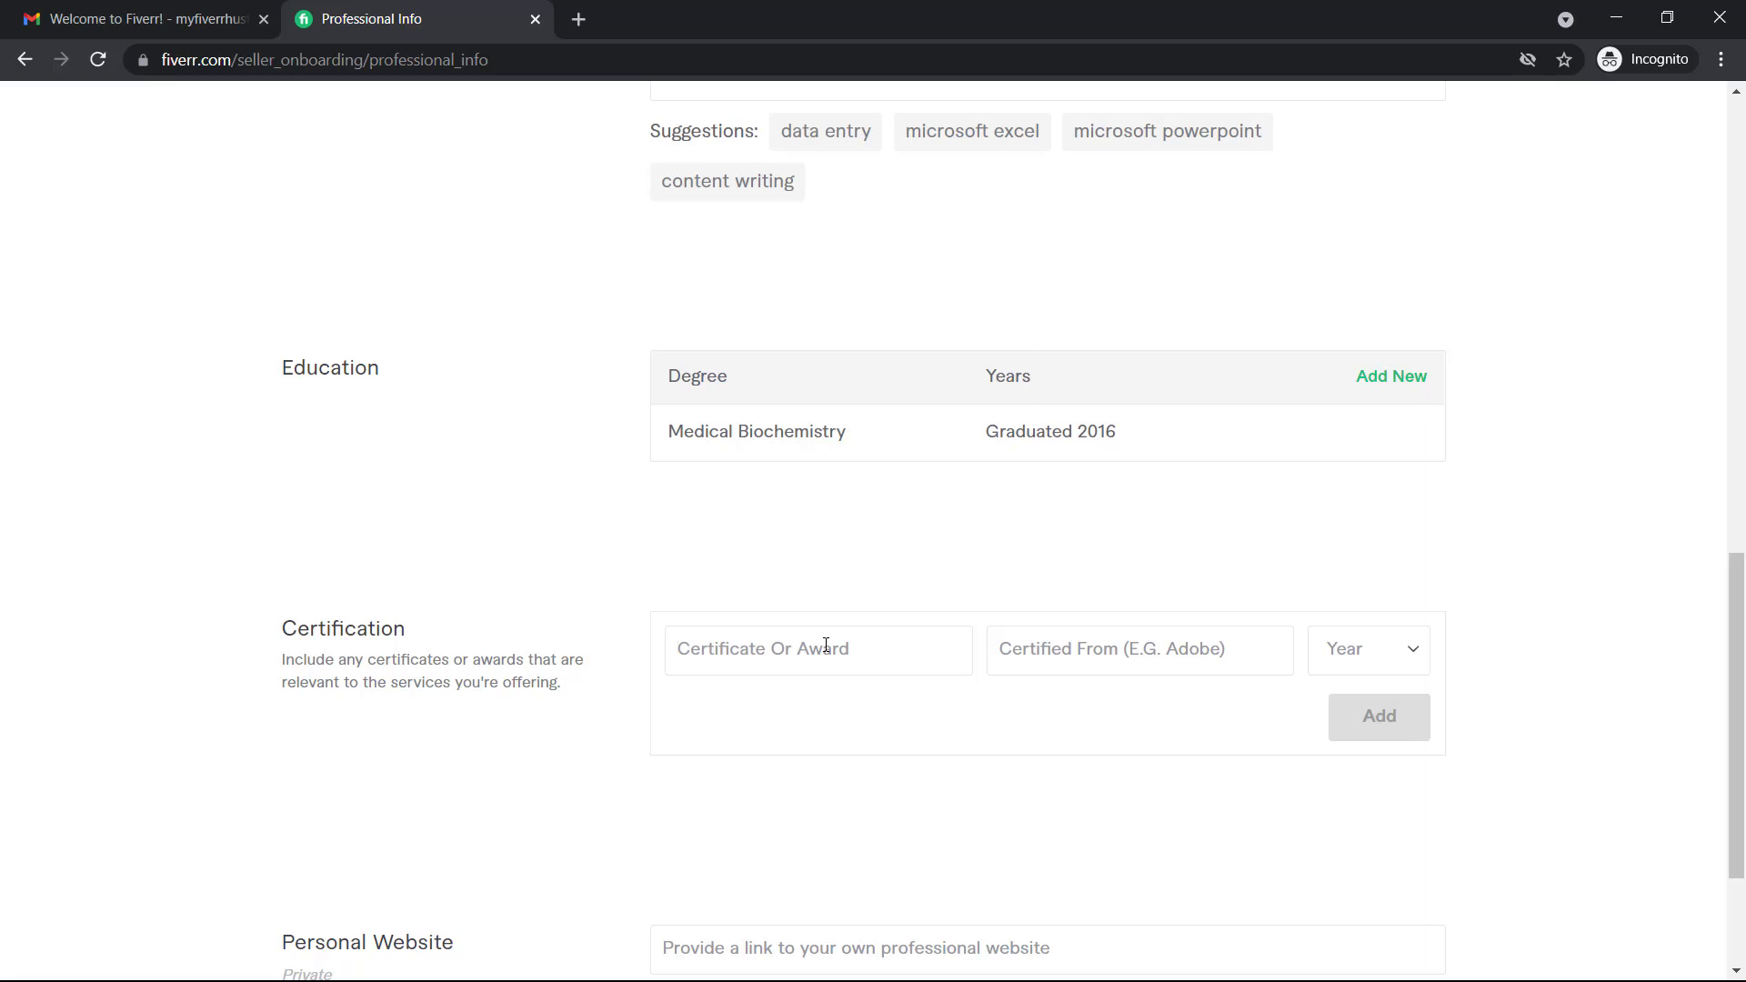
scroll(1166, 625, down, 3)
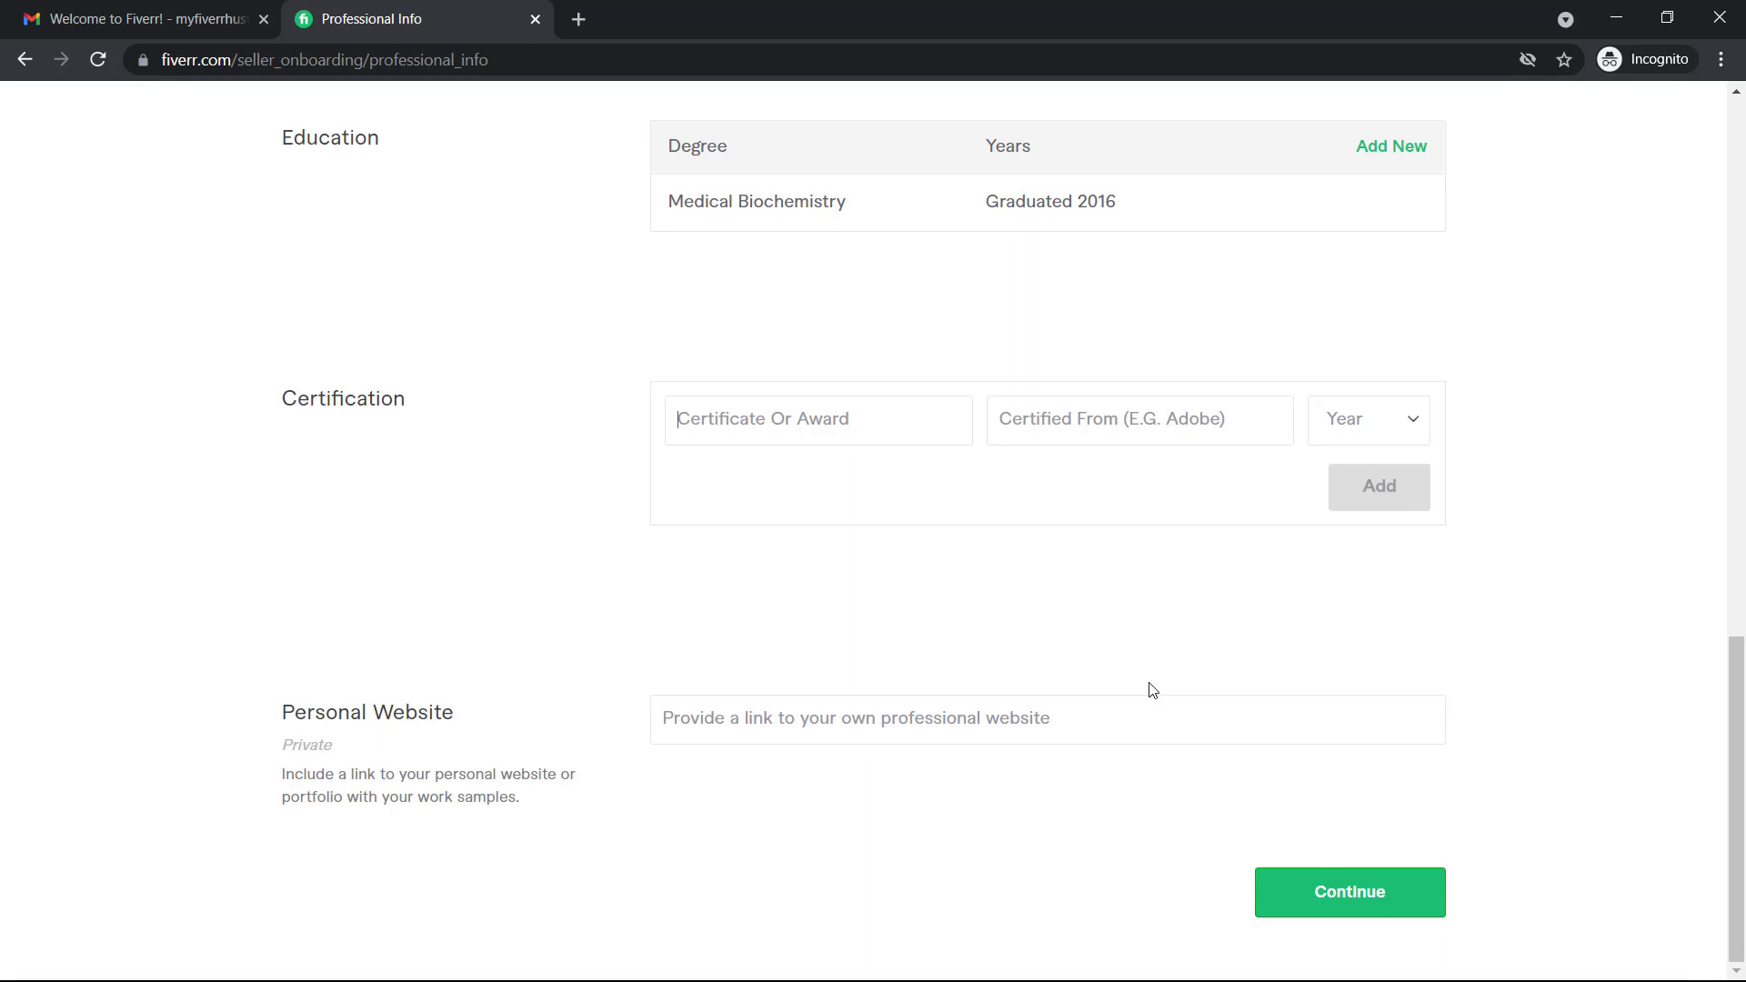
click(1376, 909)
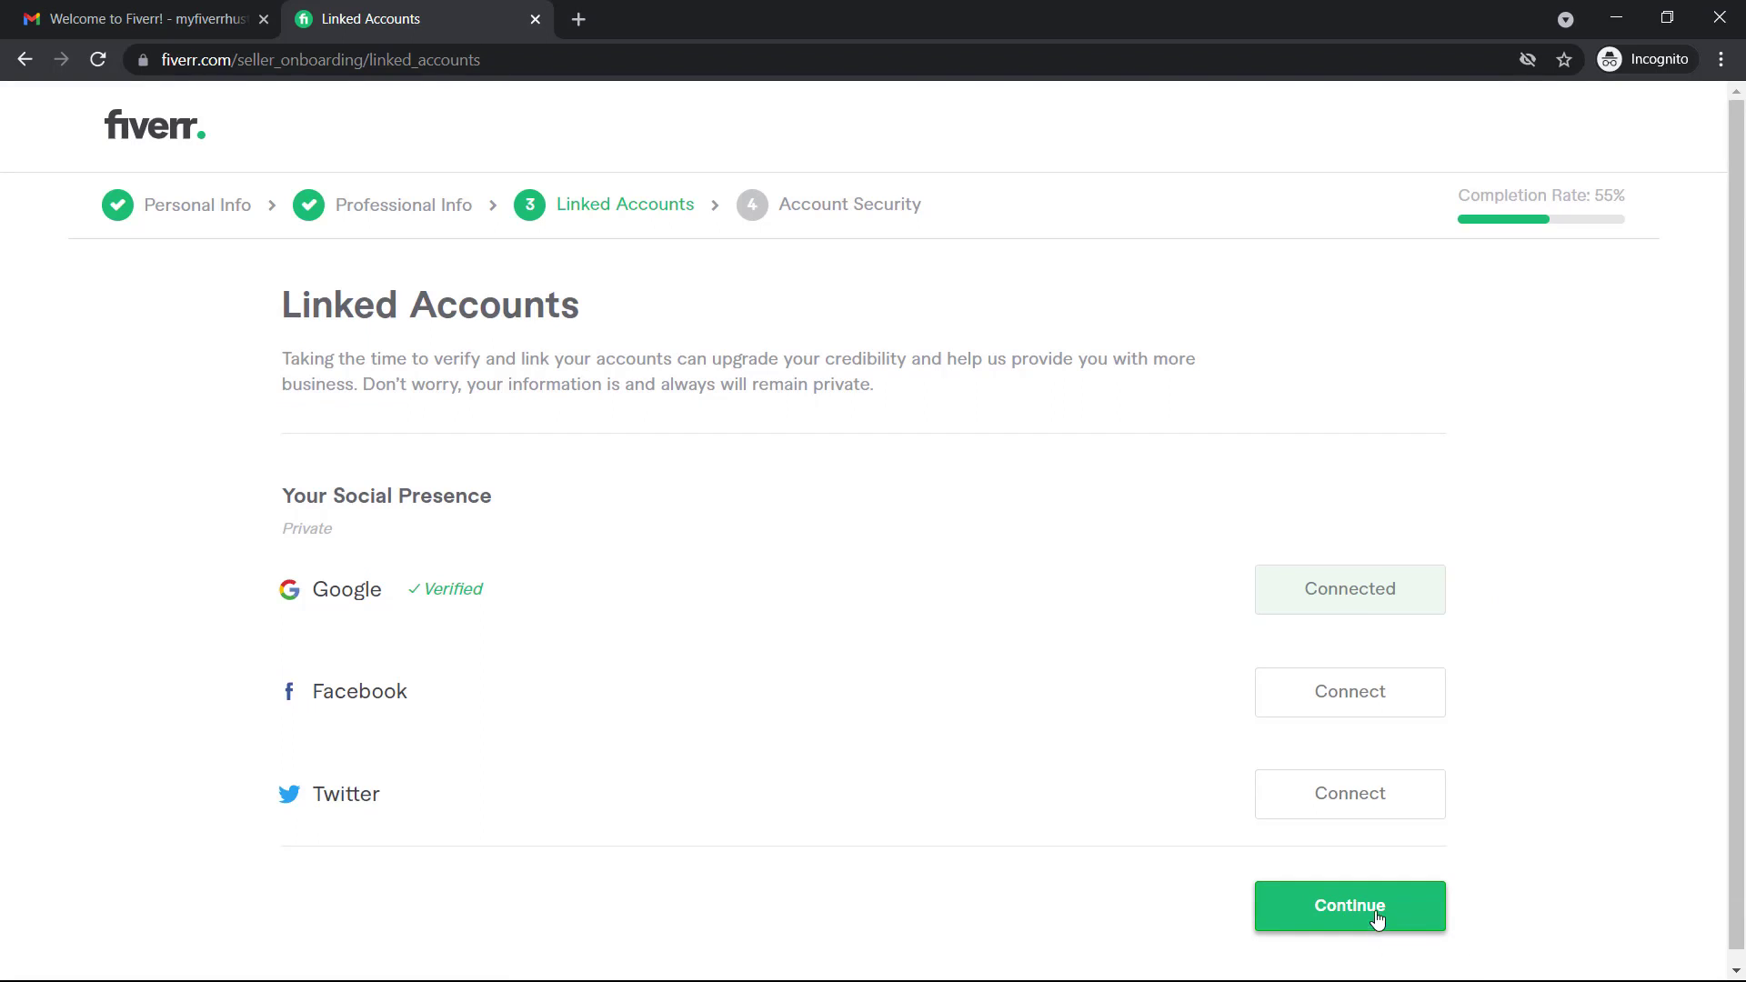
Advance to Account Security, attempt Finish, then dismiss the almost-done notice and return to Linked Accounts.
click(1377, 910)
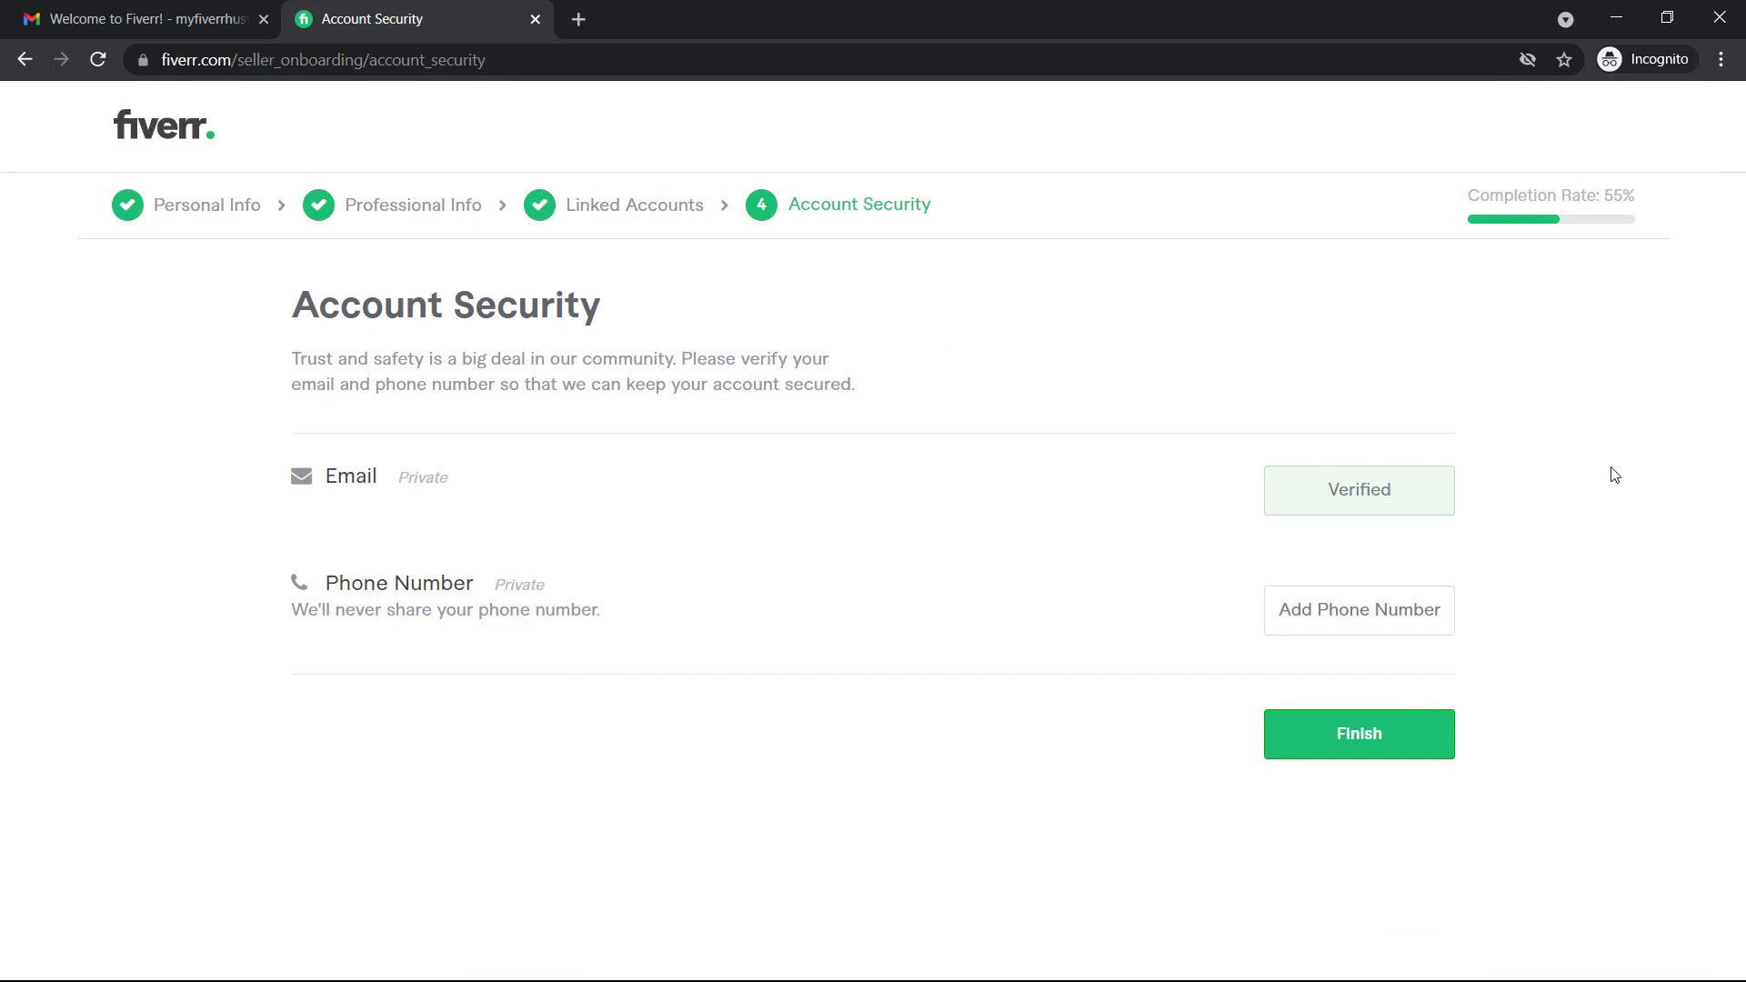
click(1364, 733)
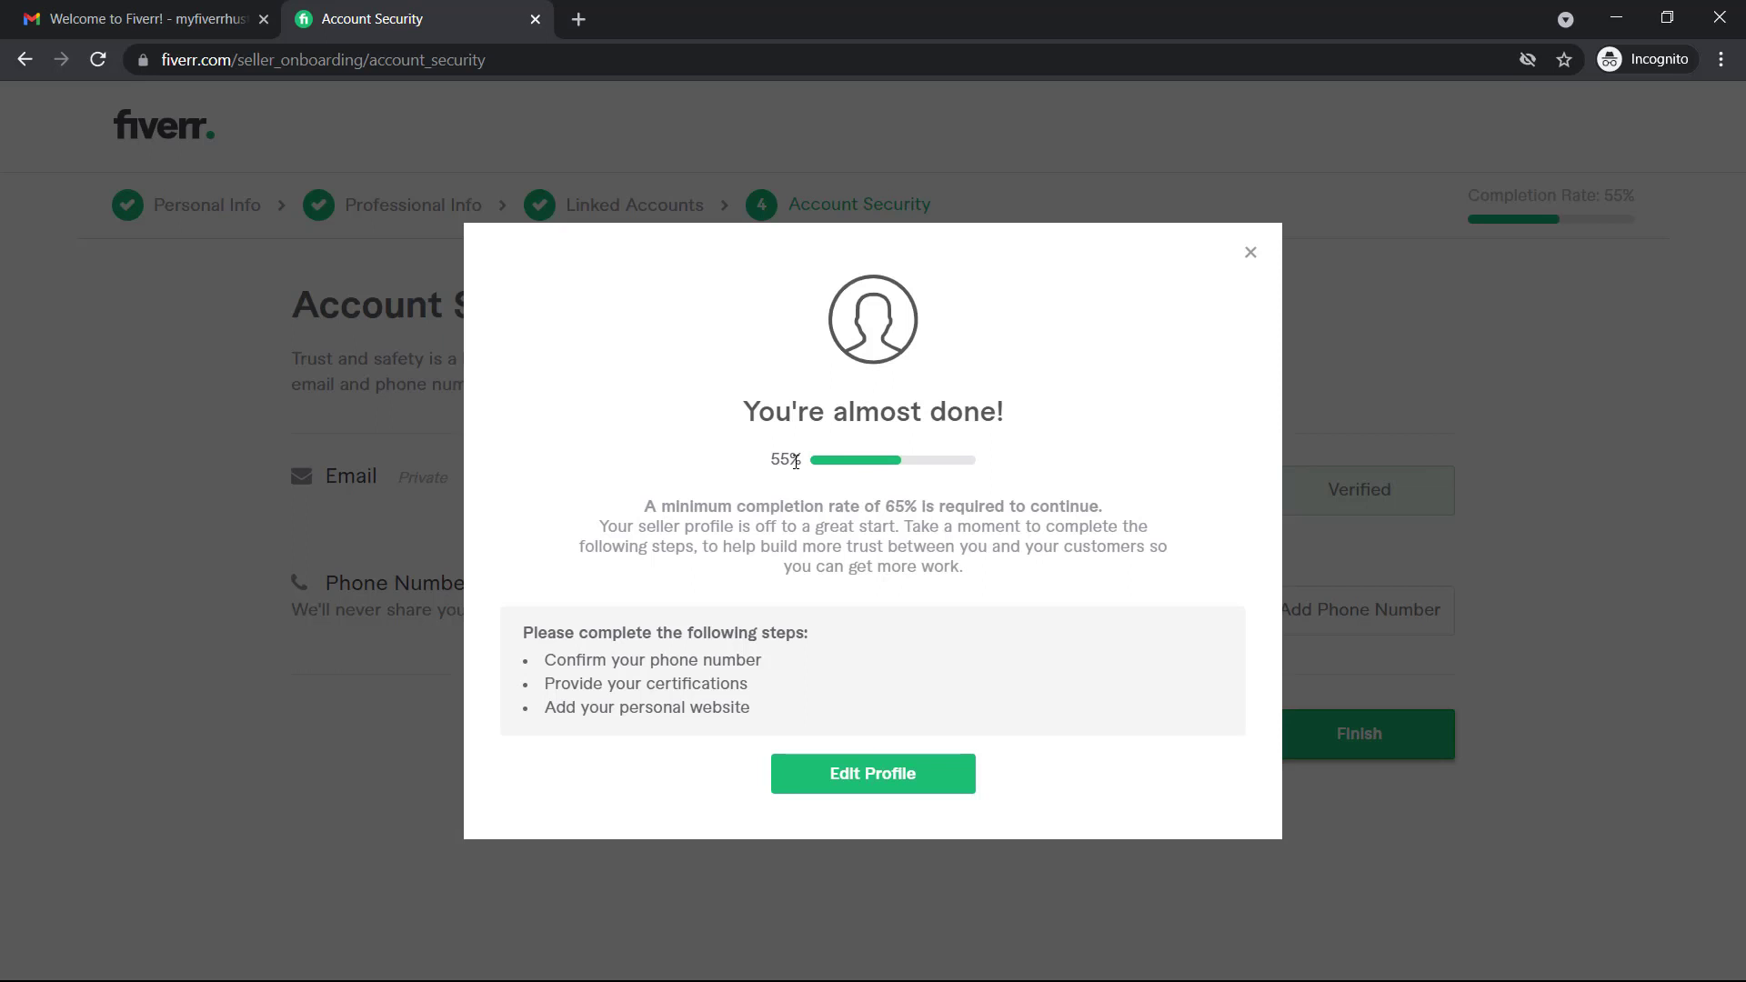
click(917, 788)
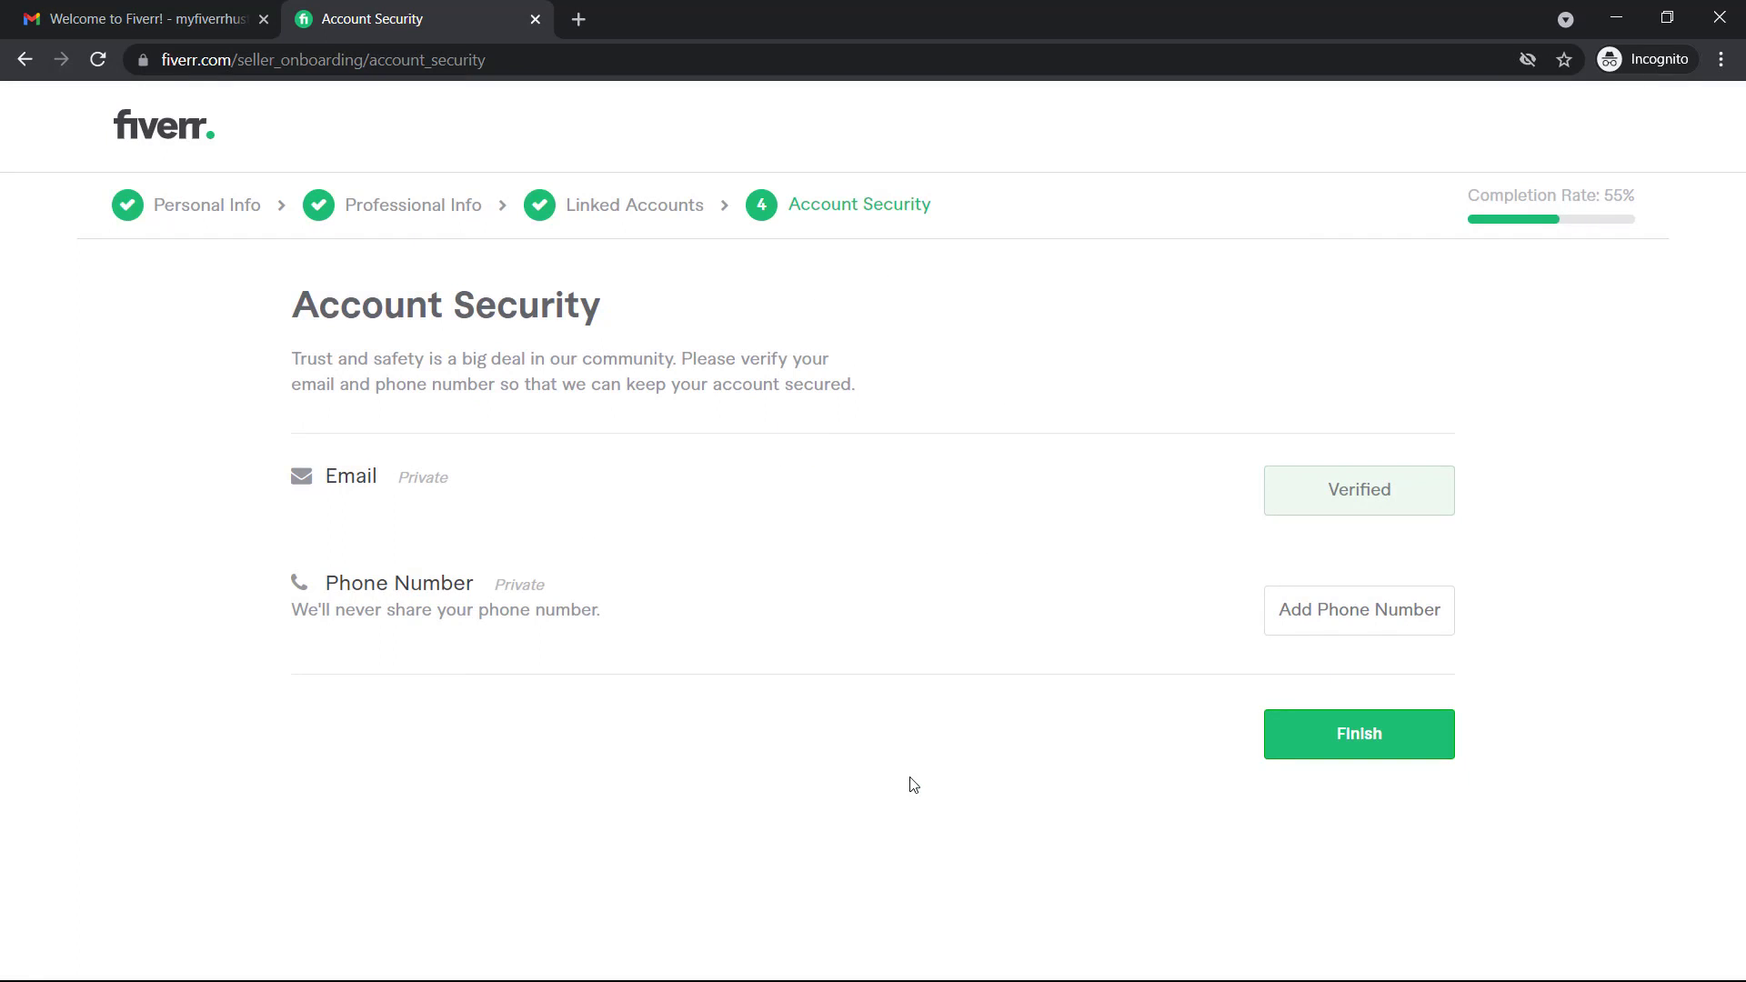
click(607, 207)
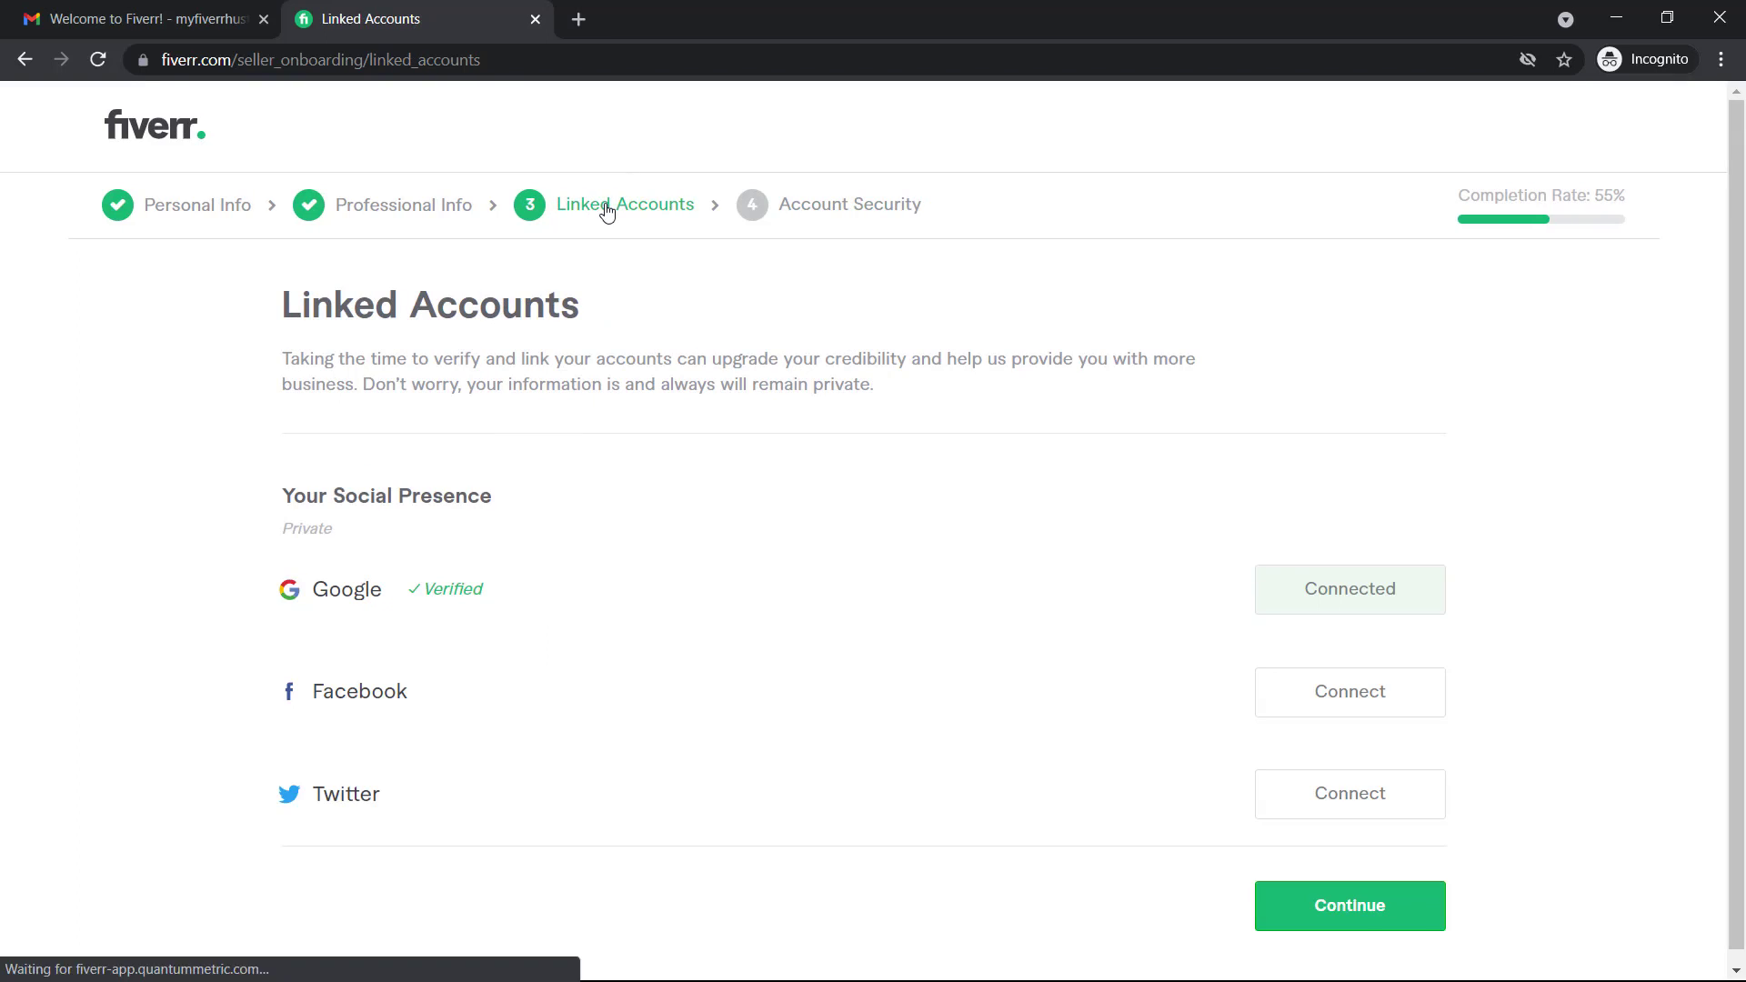
Add a 2020 'Content Writing' certificate from Content Writing Association Of Nigeria, then continue.
click(443, 215)
scroll(982, 589, down, 15)
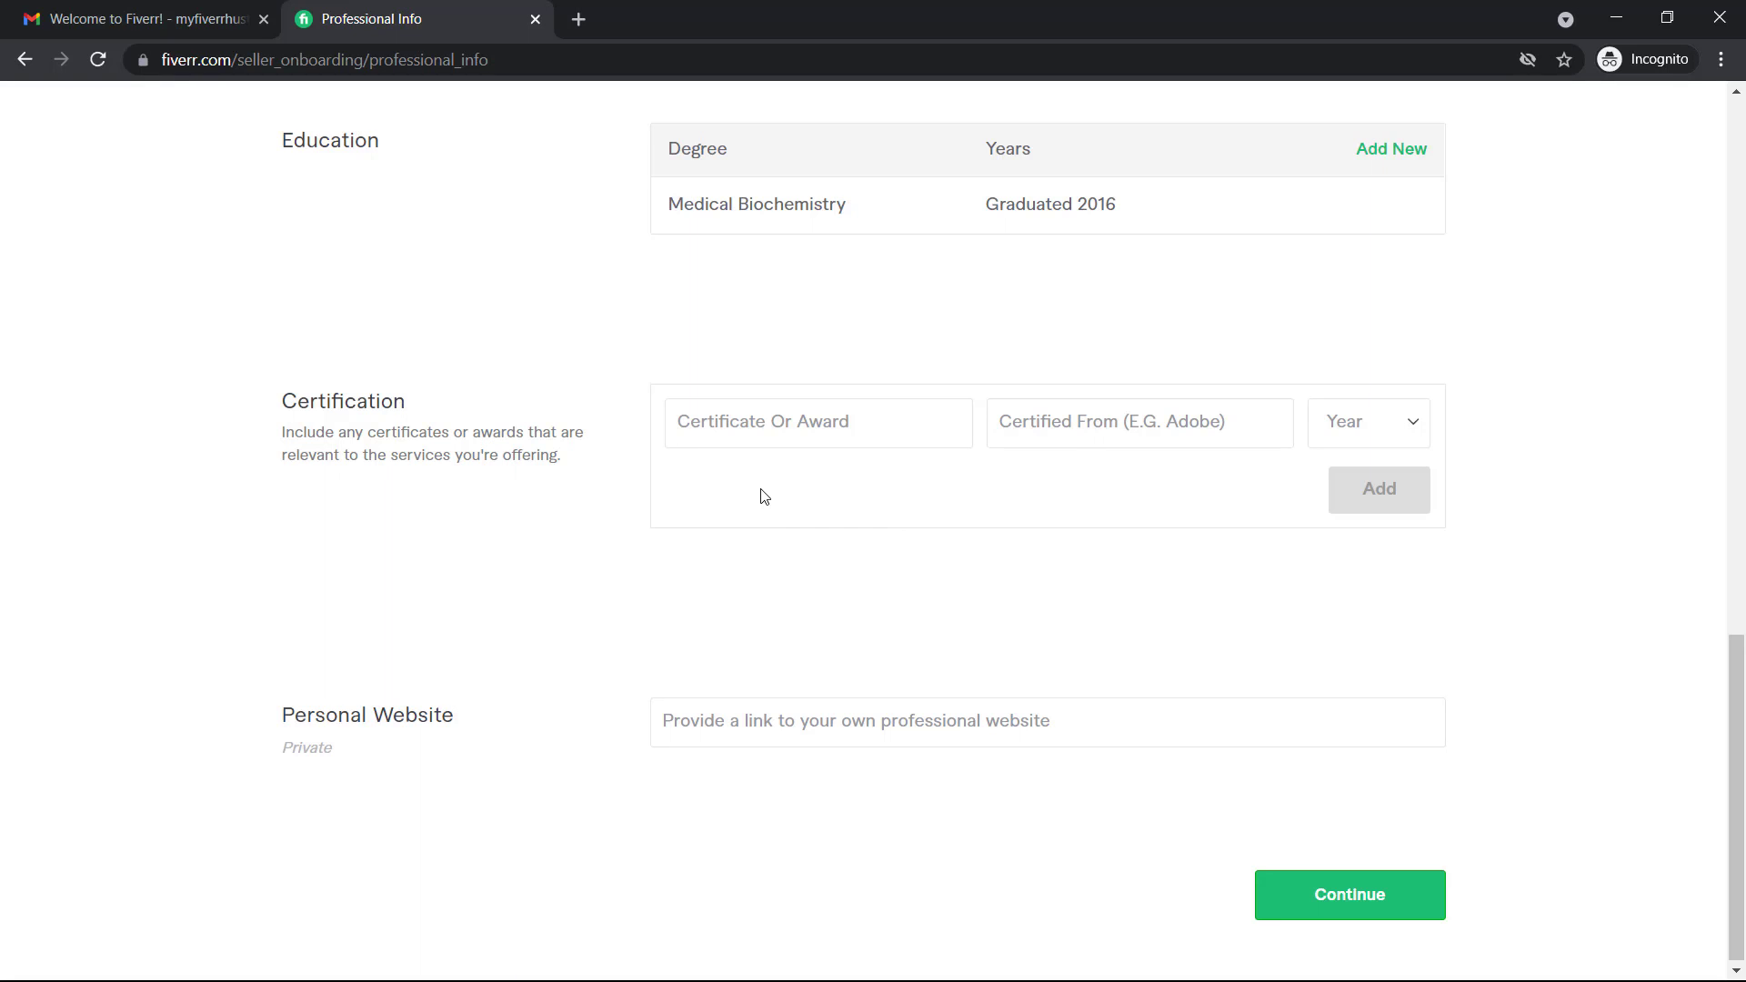
text(Content Writing)
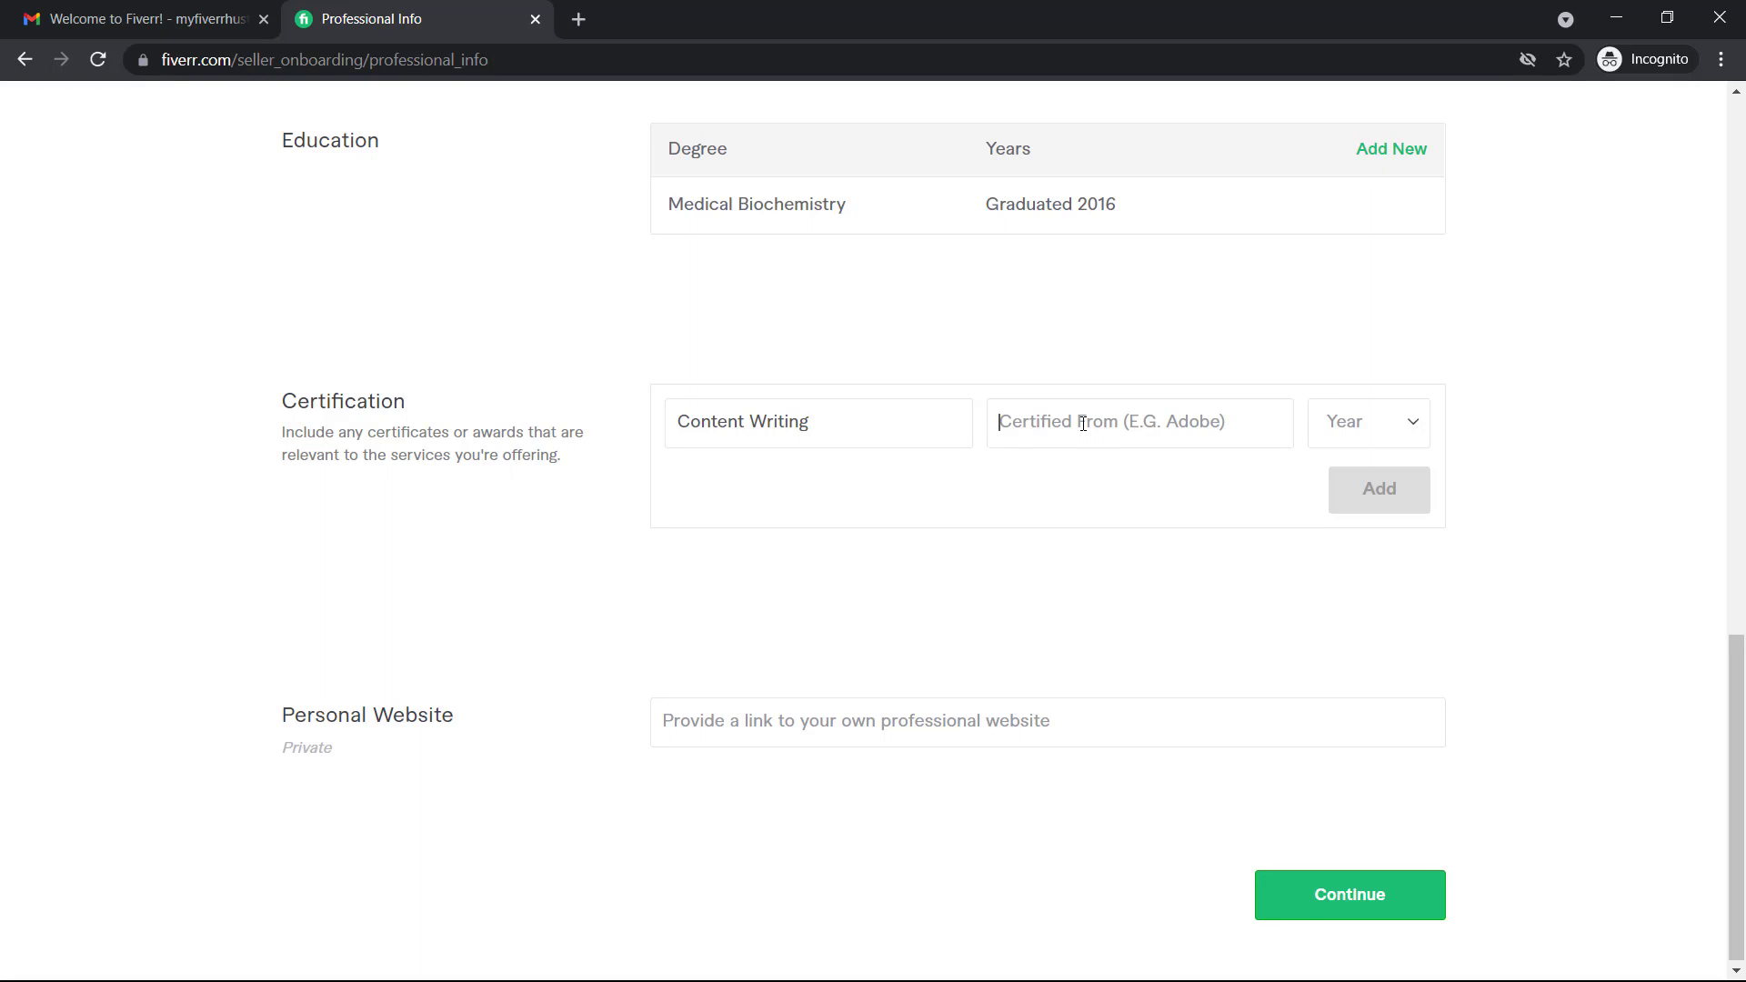
text(Content Writing A)
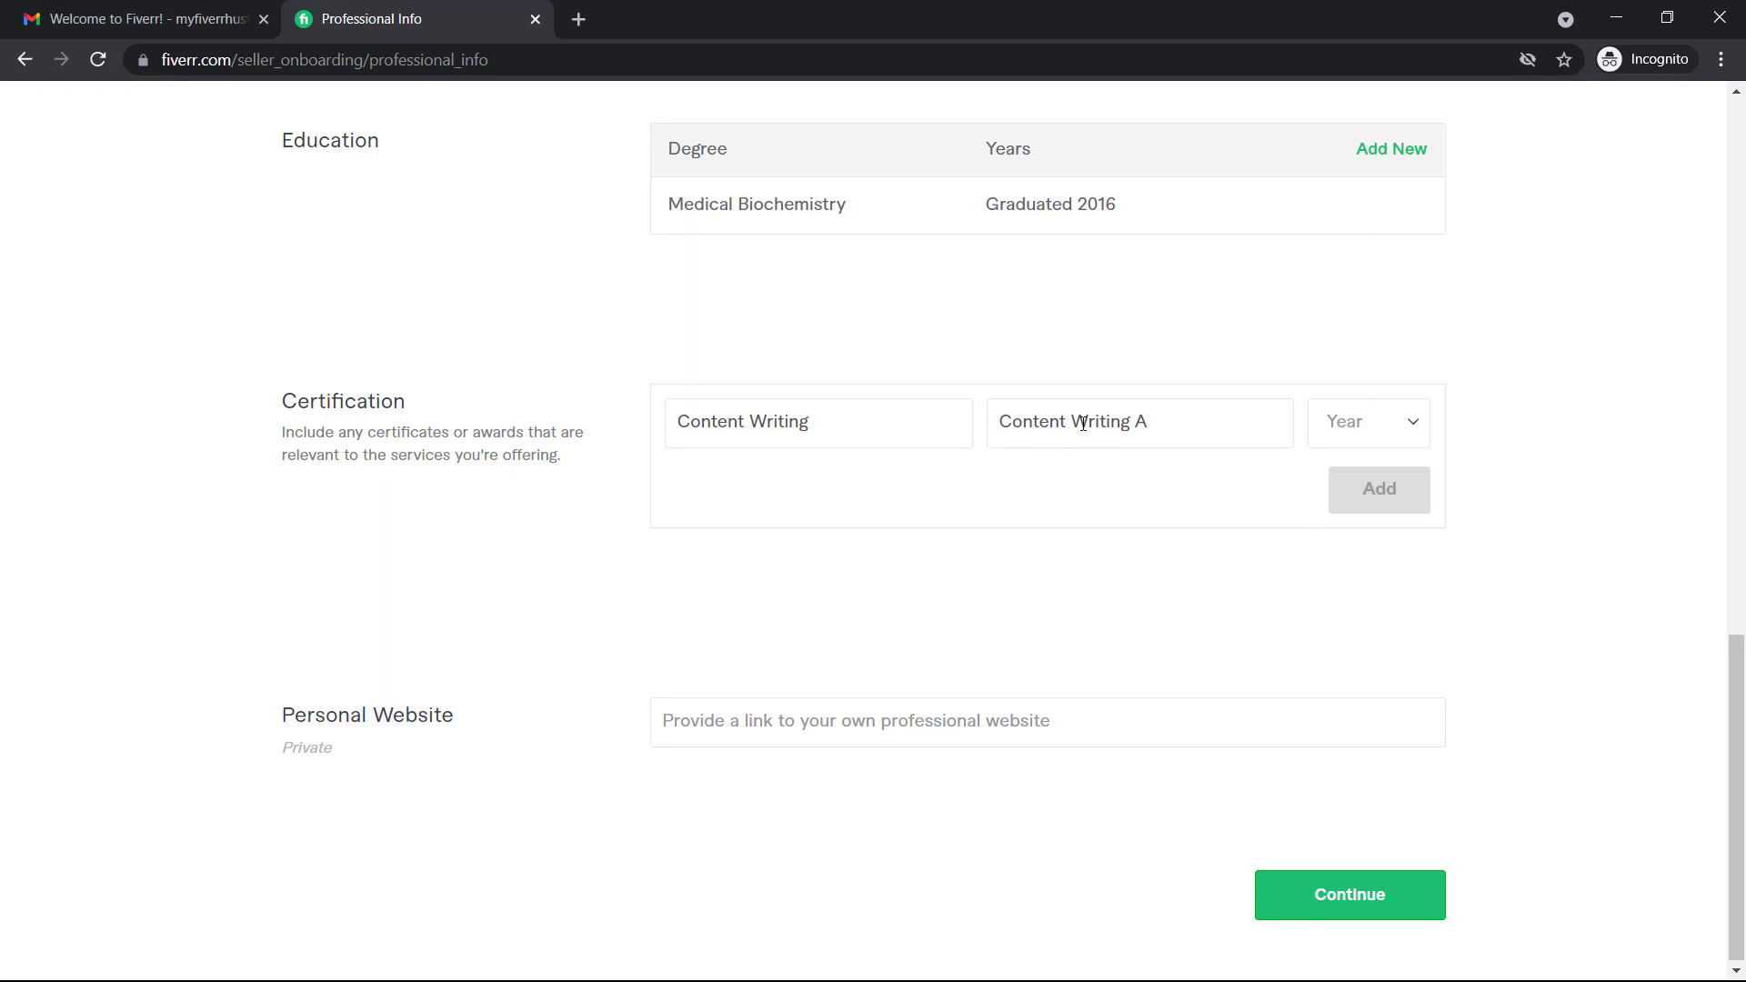
text(ssociation Of Nigeria)
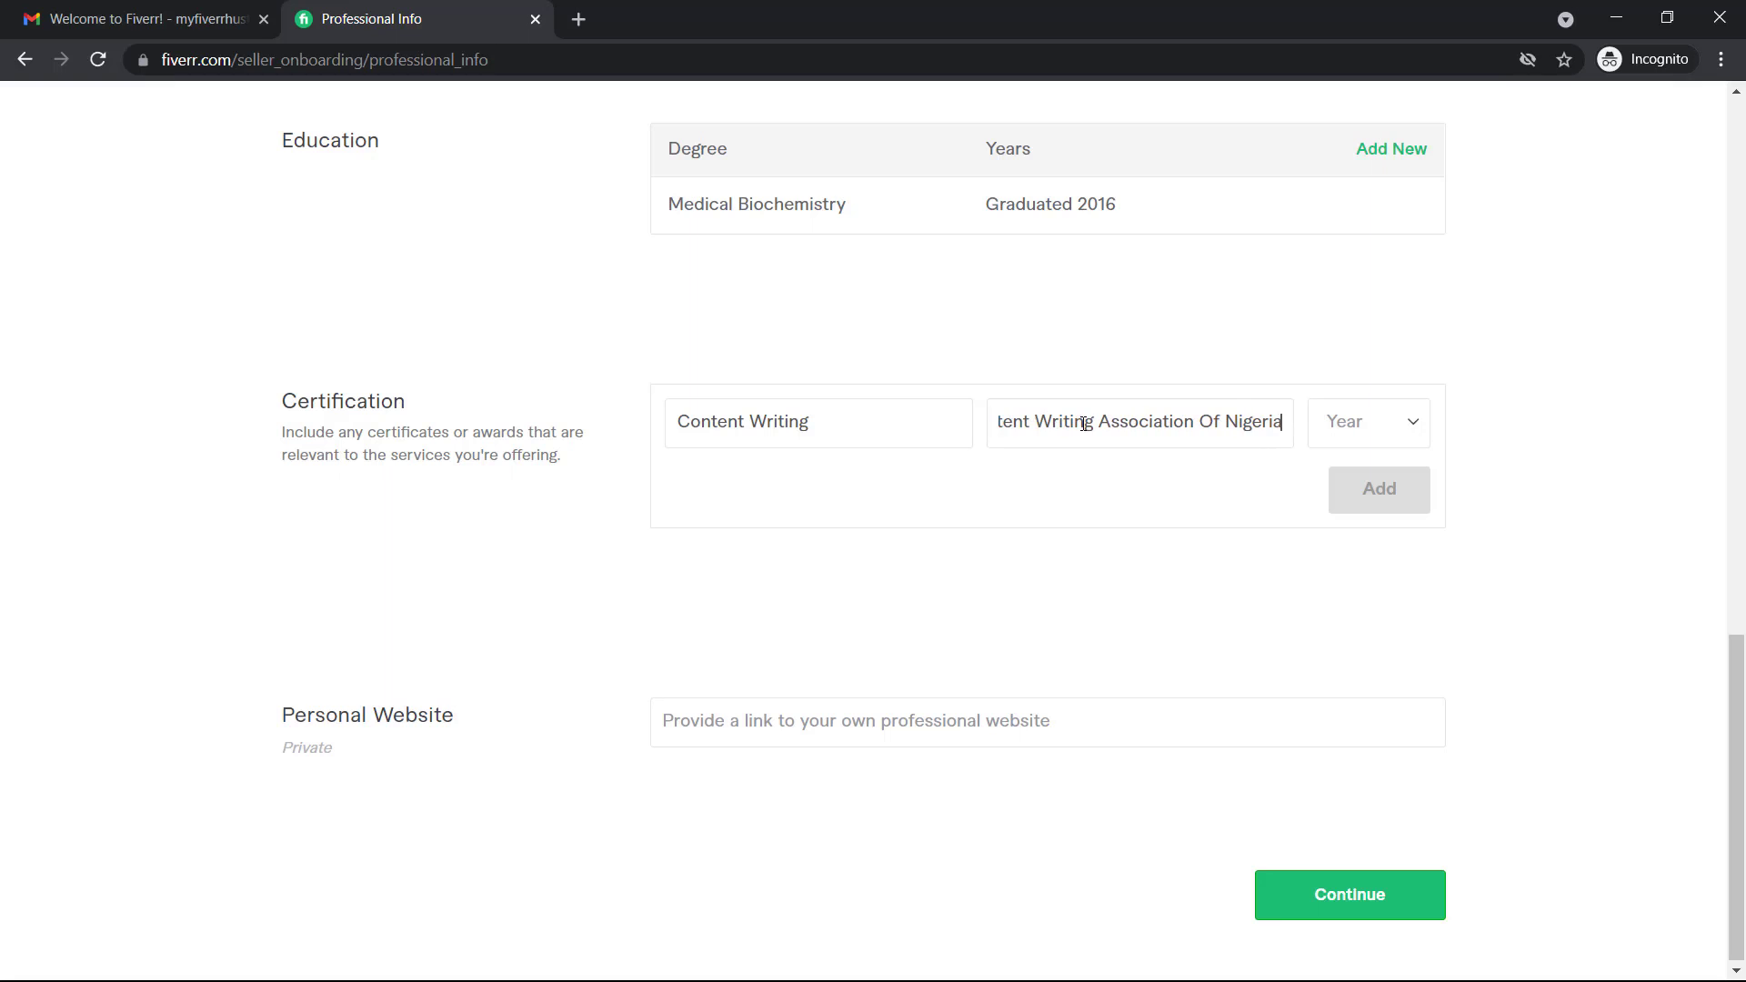
click(1387, 422)
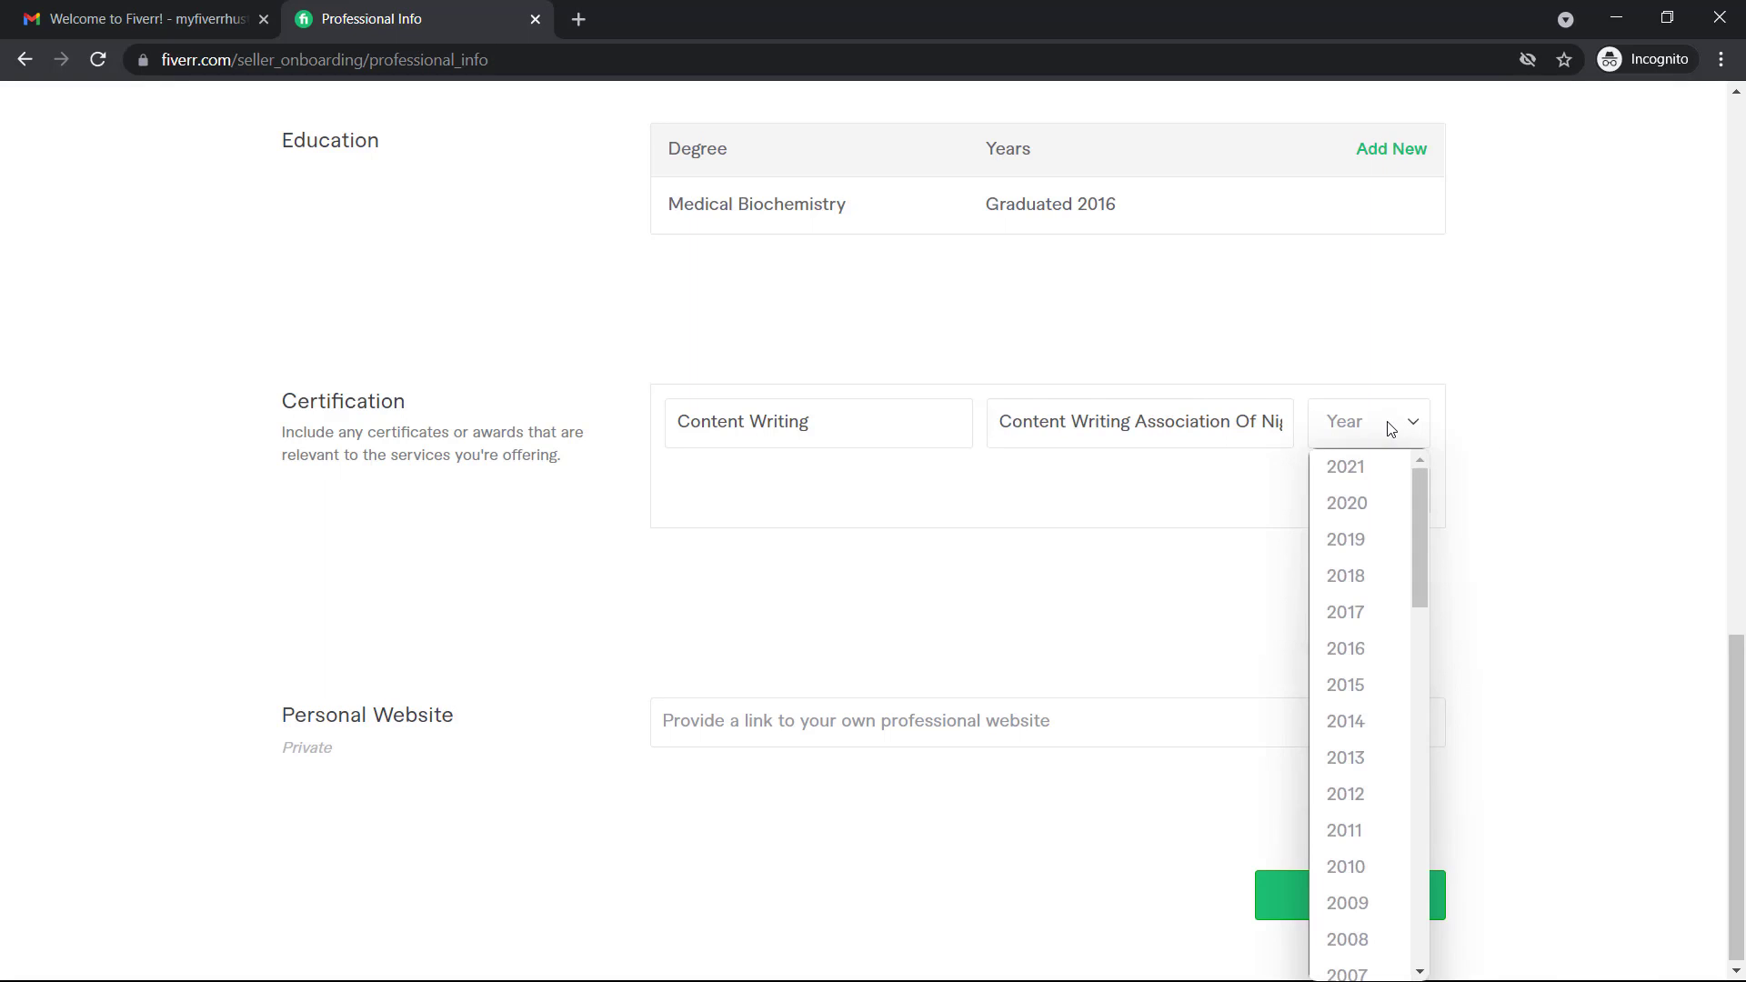
click(1379, 512)
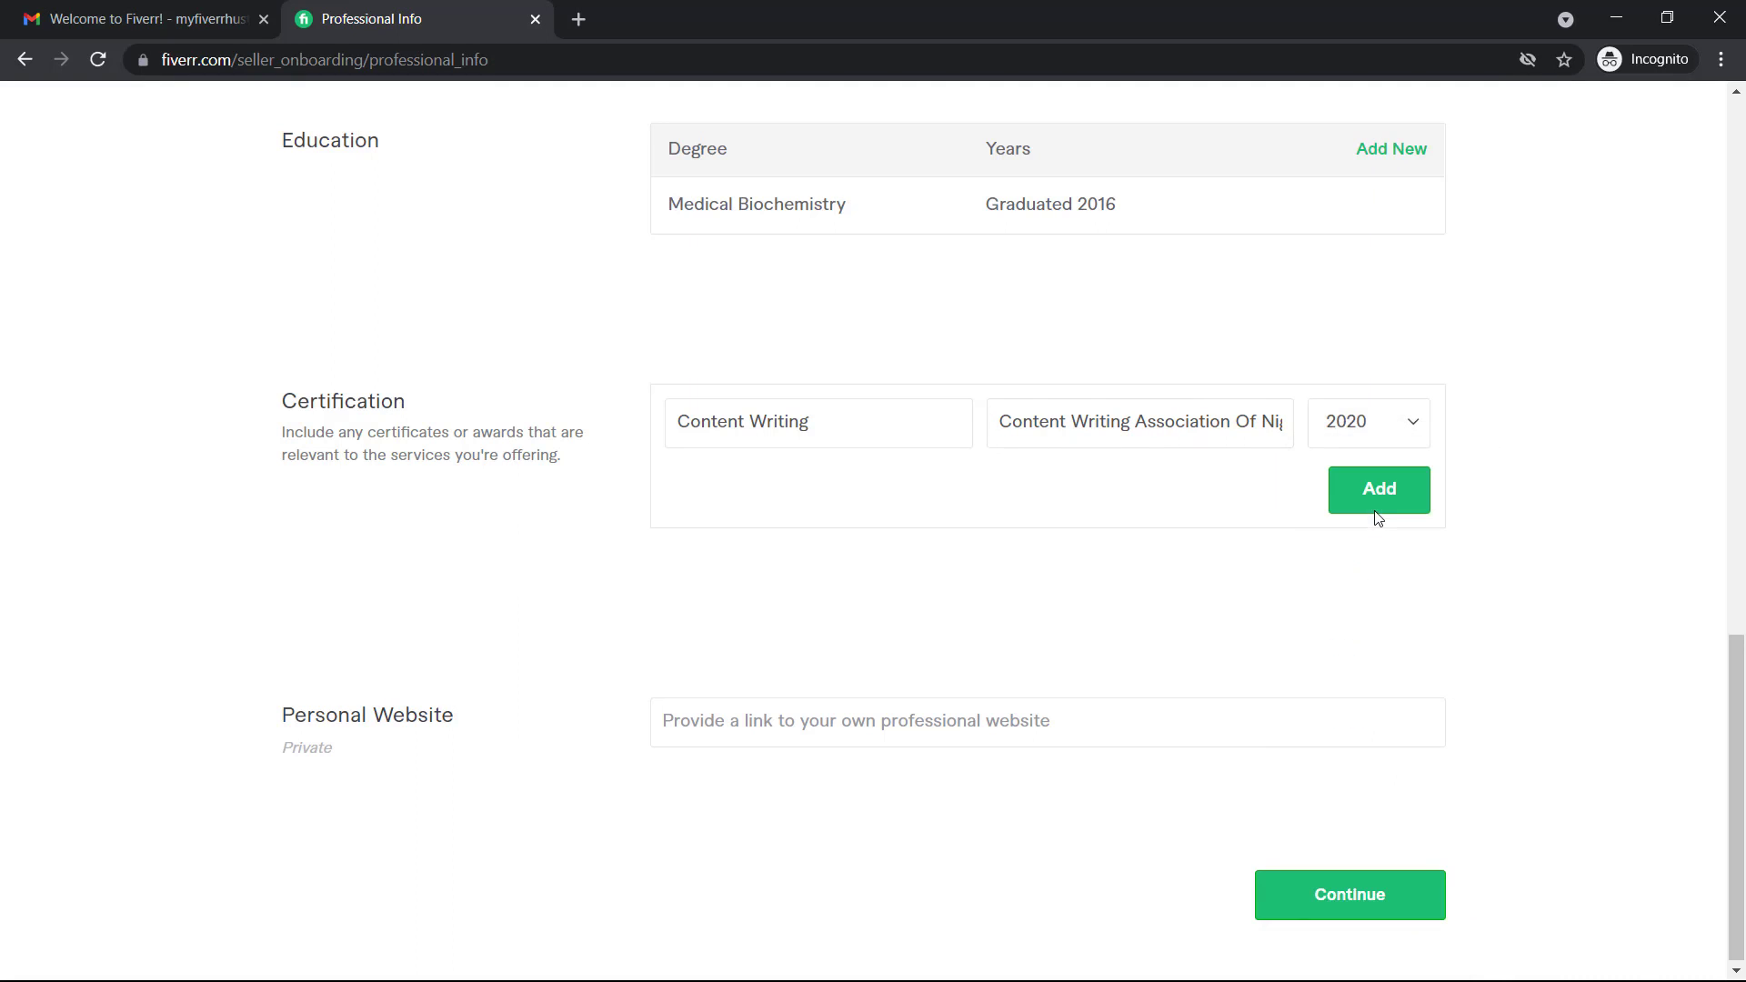
click(1404, 496)
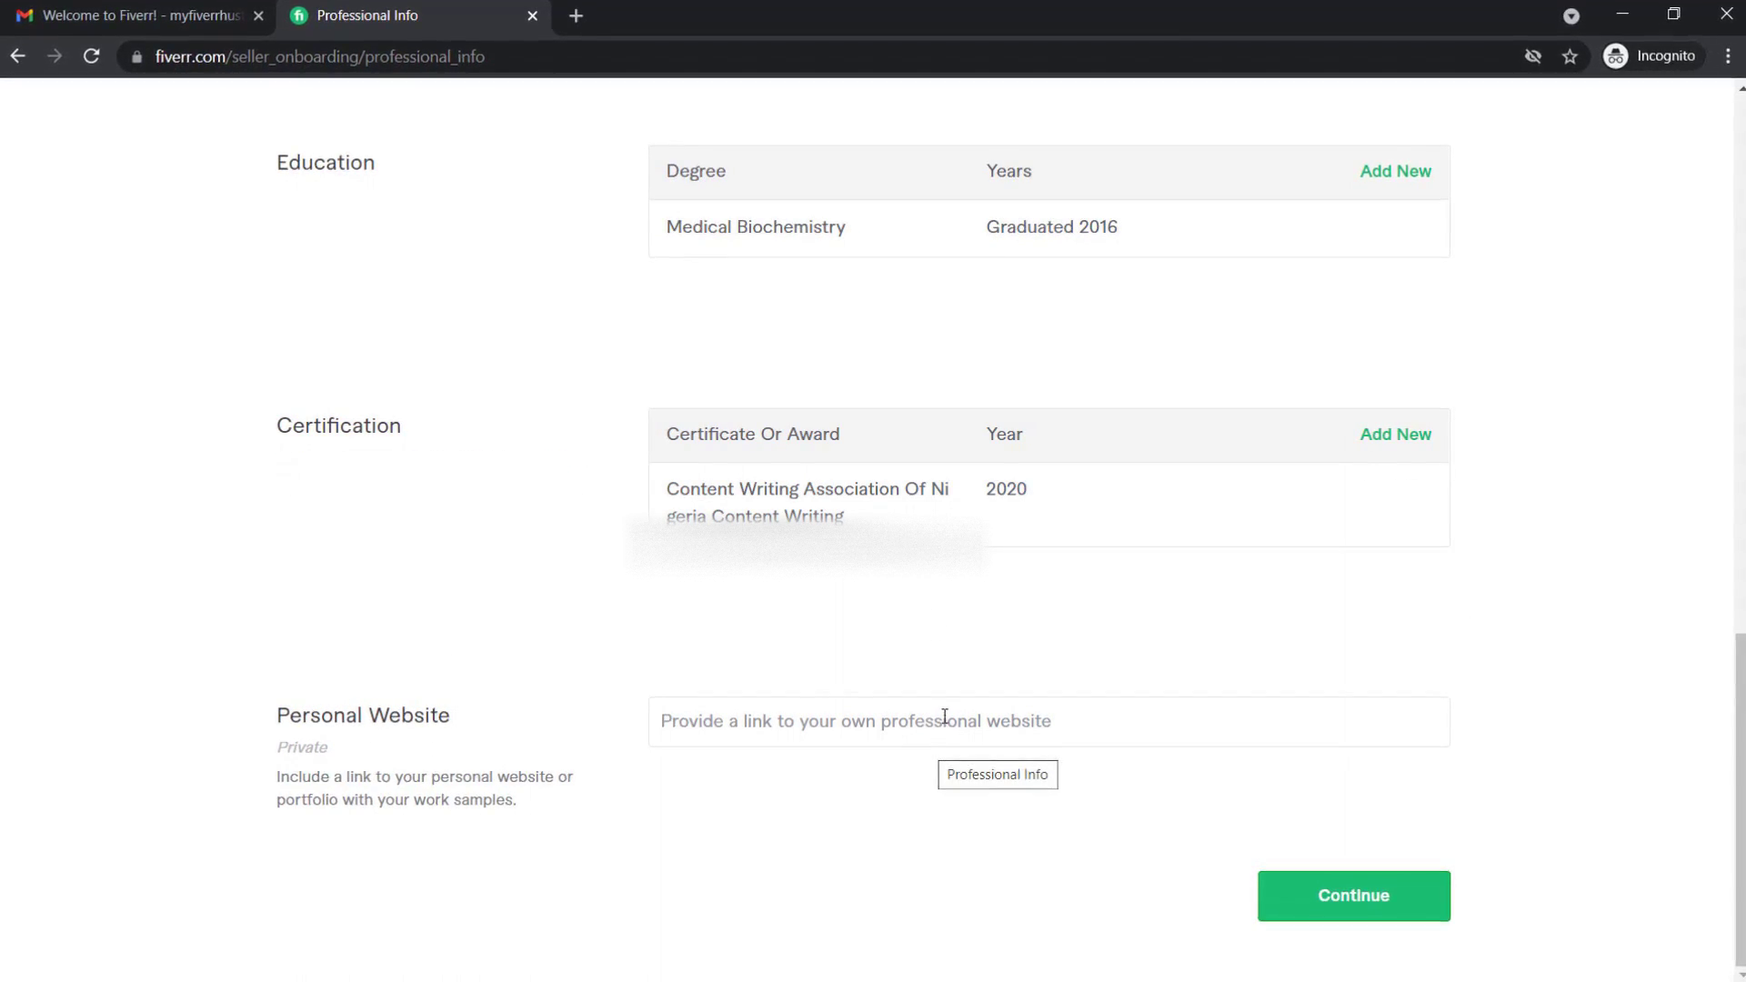
click(1390, 907)
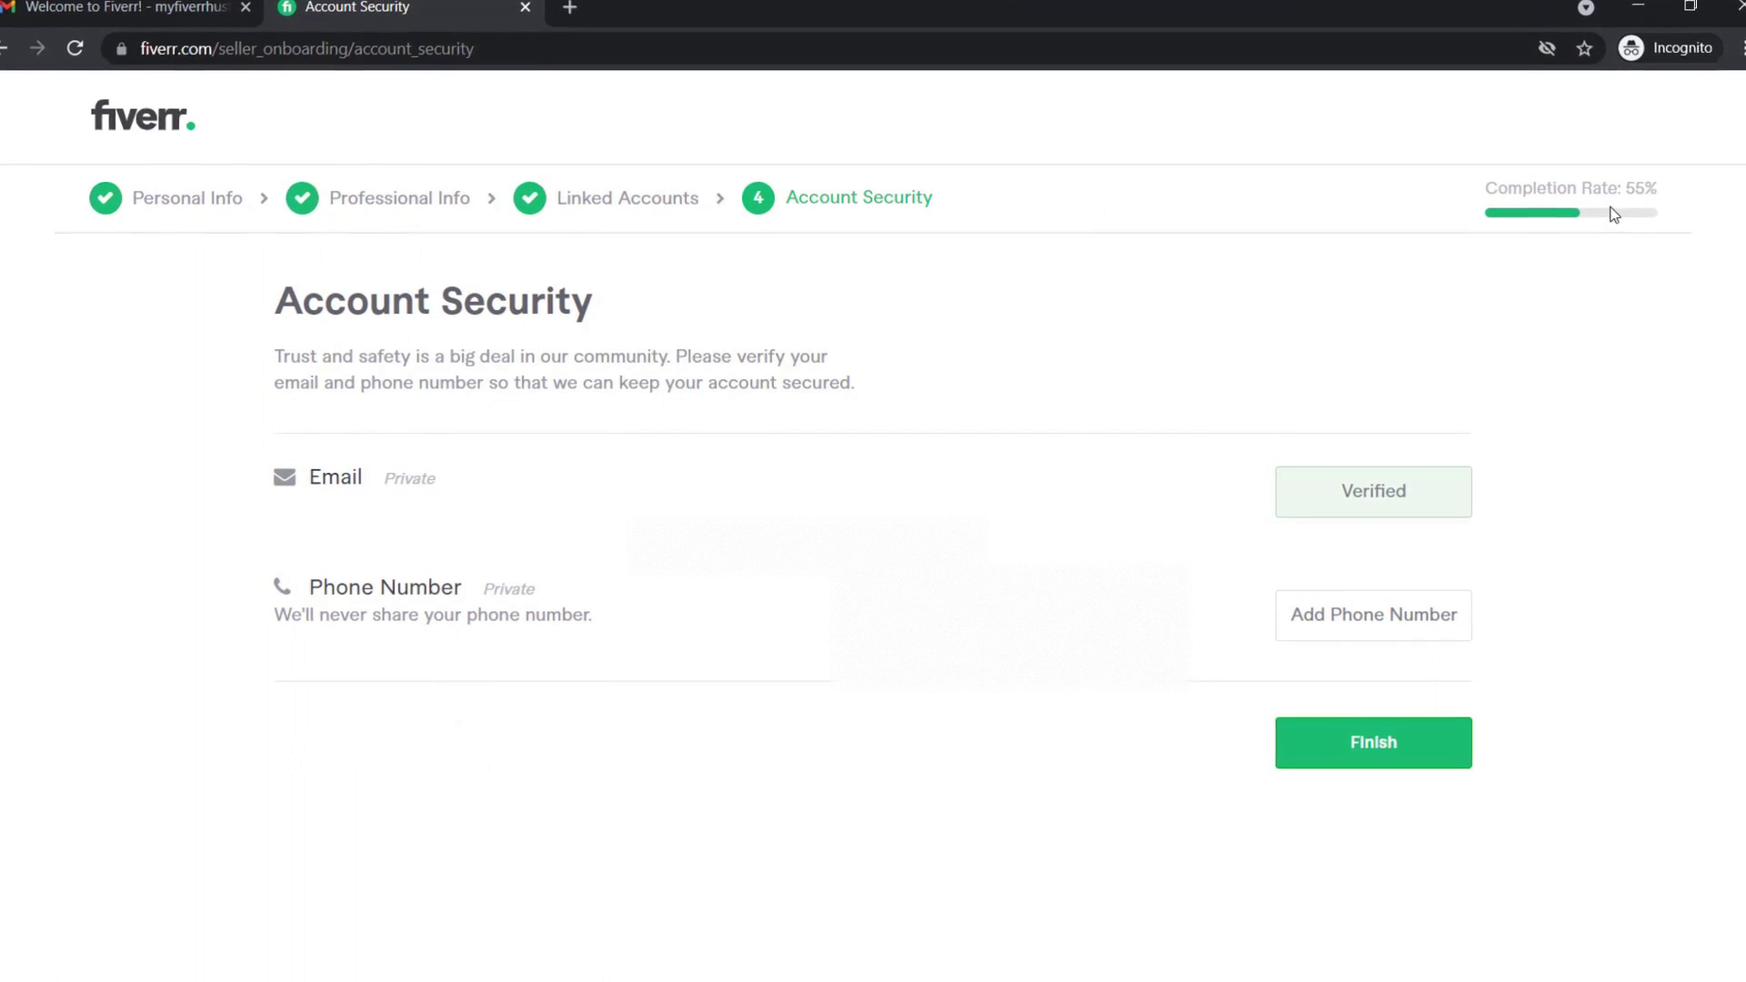
Attempt Finish, close the 55% almost-done notice, and start adding a phone number.
click(1412, 747)
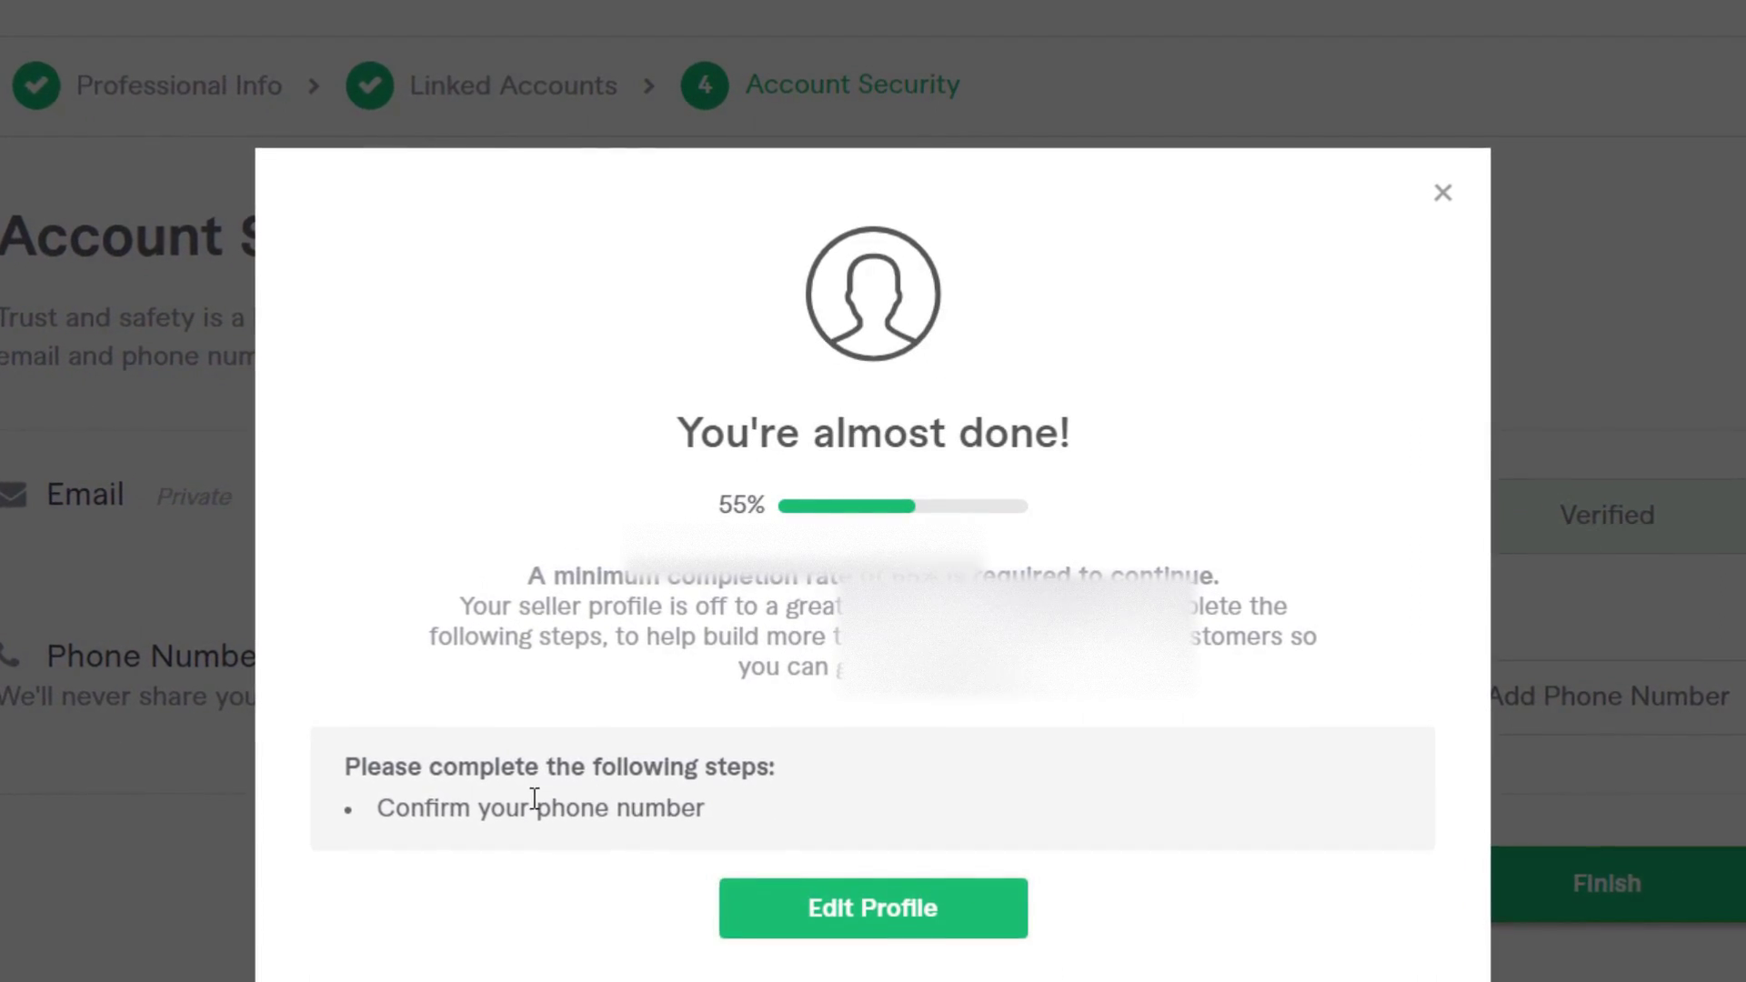
click(894, 946)
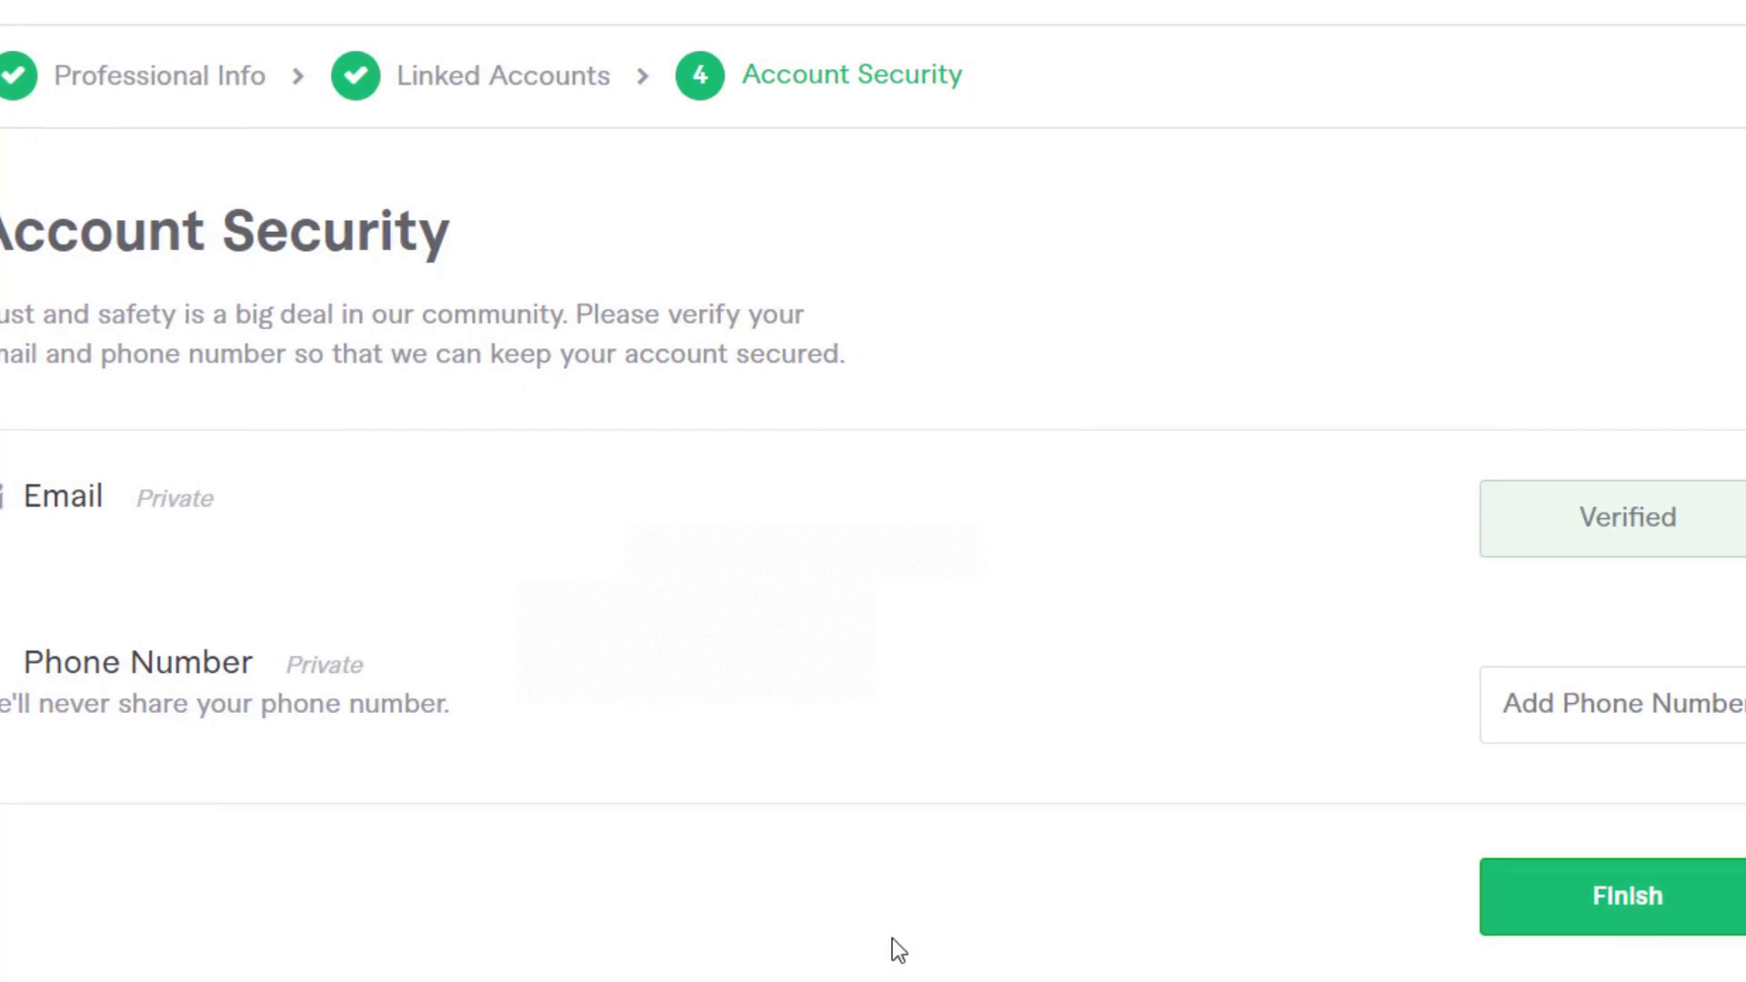
click(1586, 714)
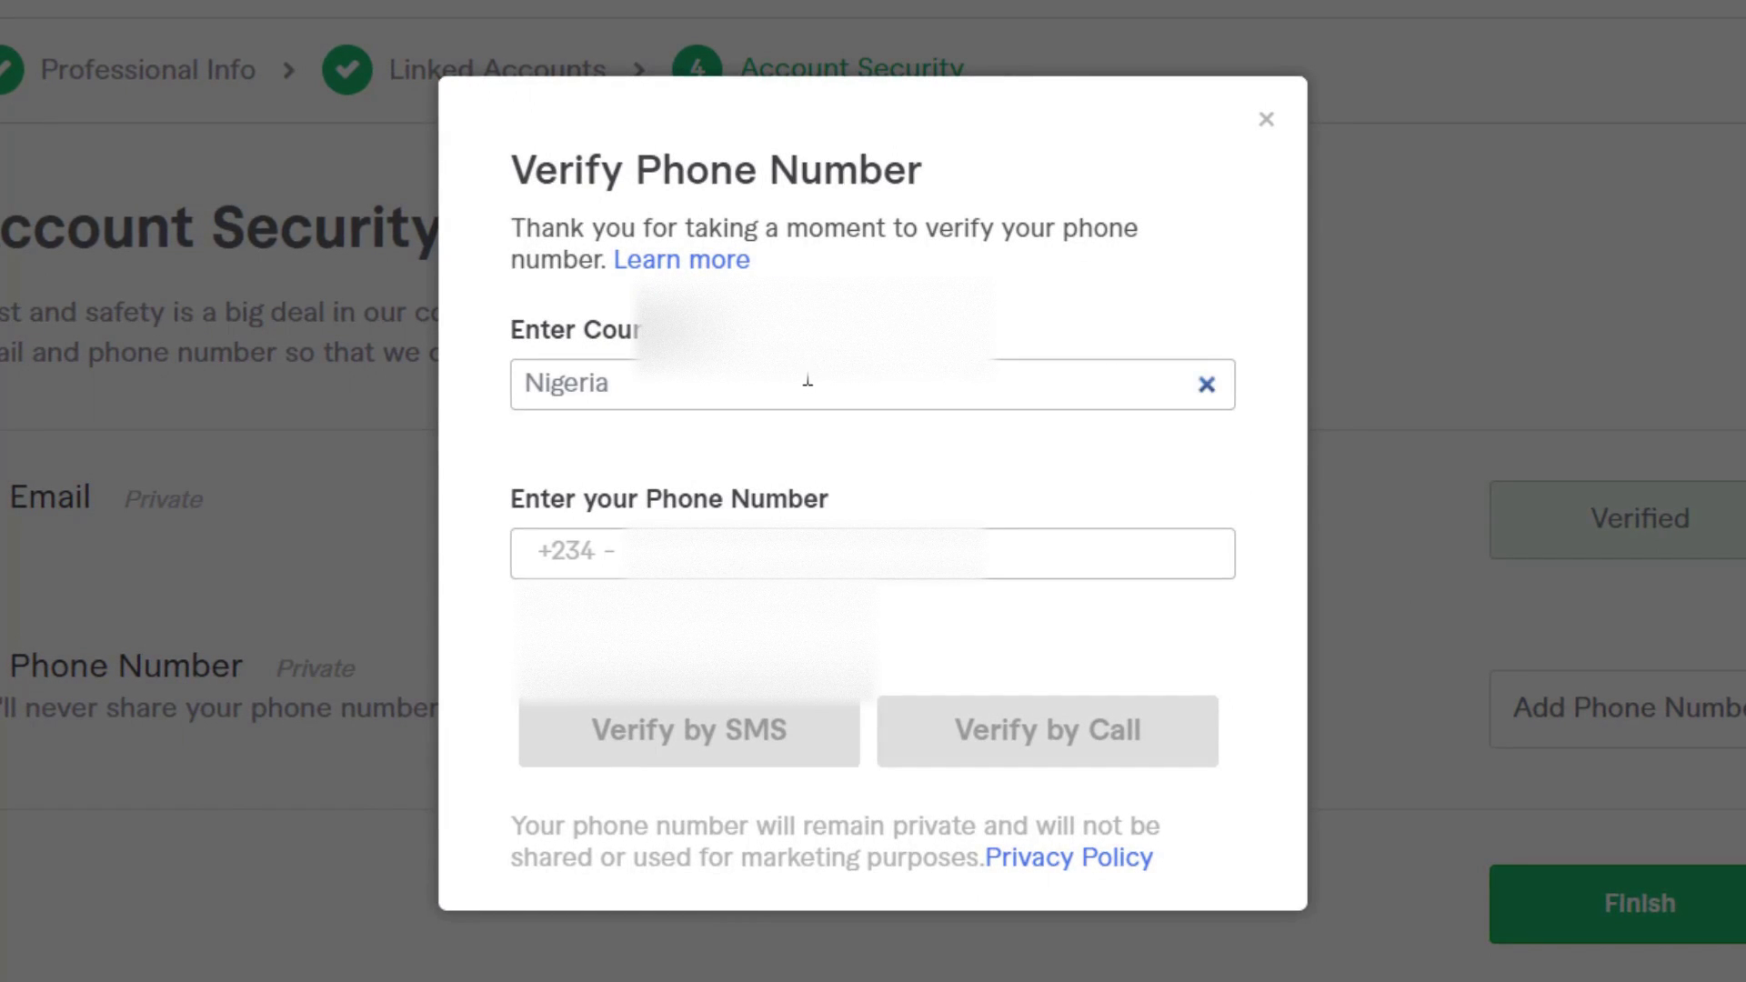
Enter the phone number and have the verification code sent by SMS.
click(764, 571)
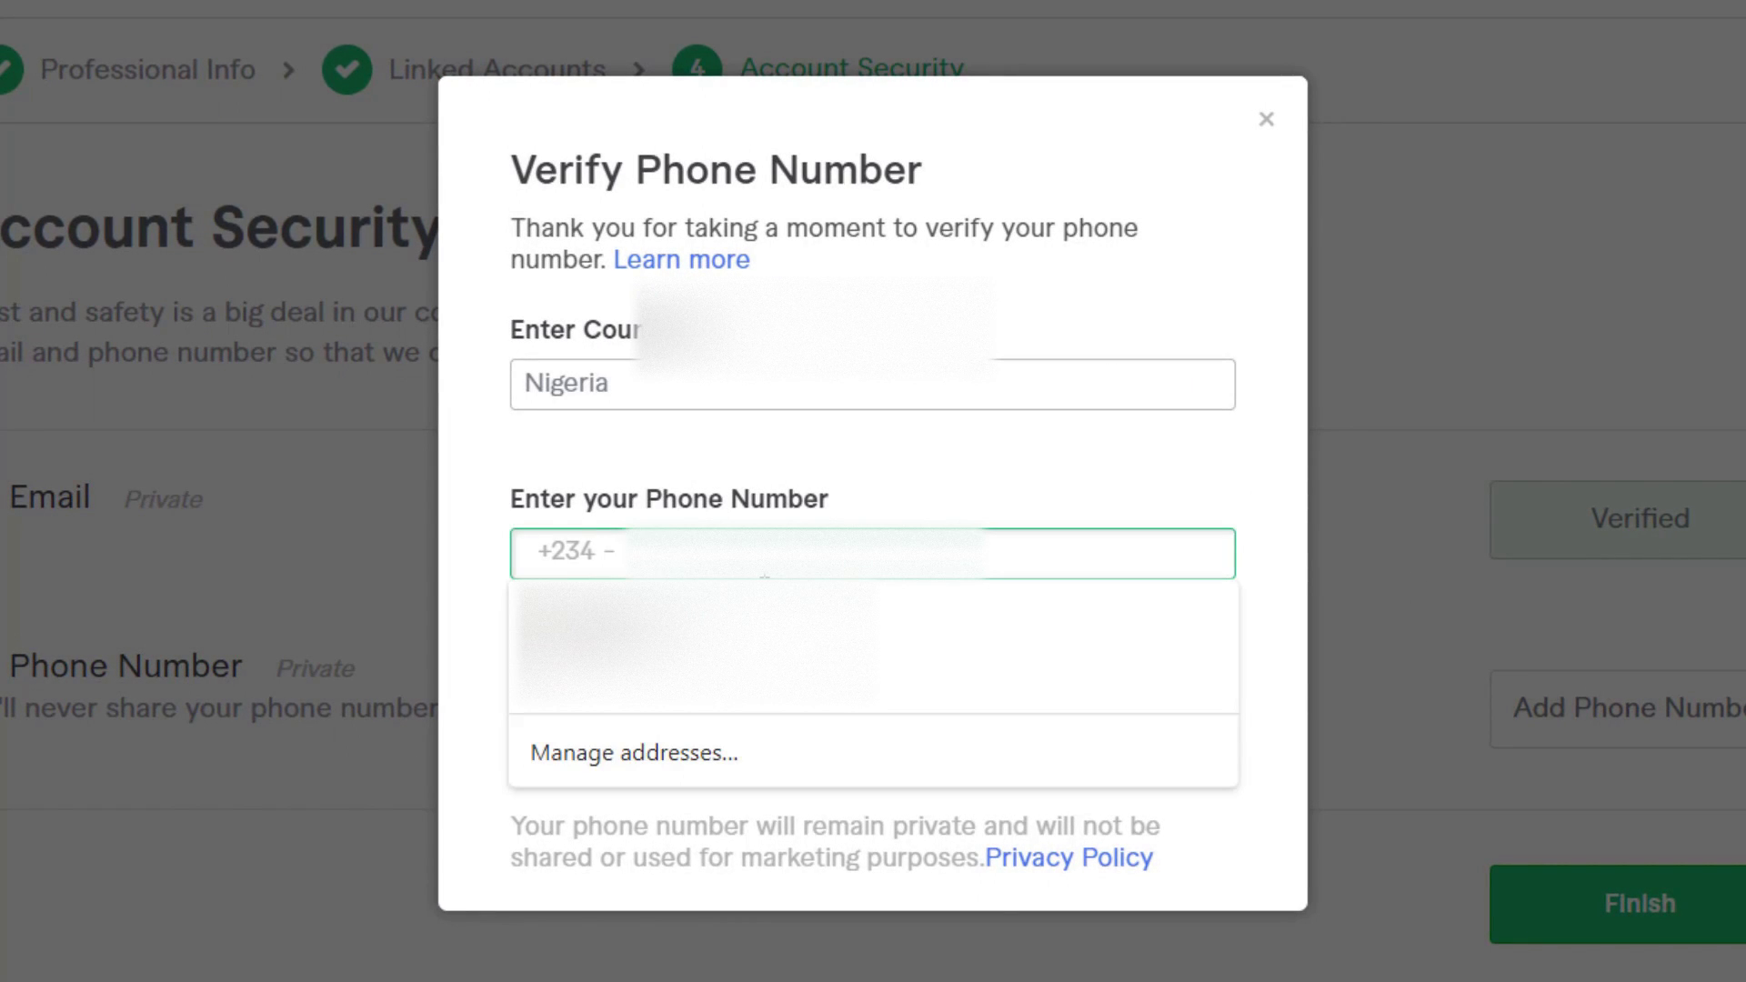
text(8)
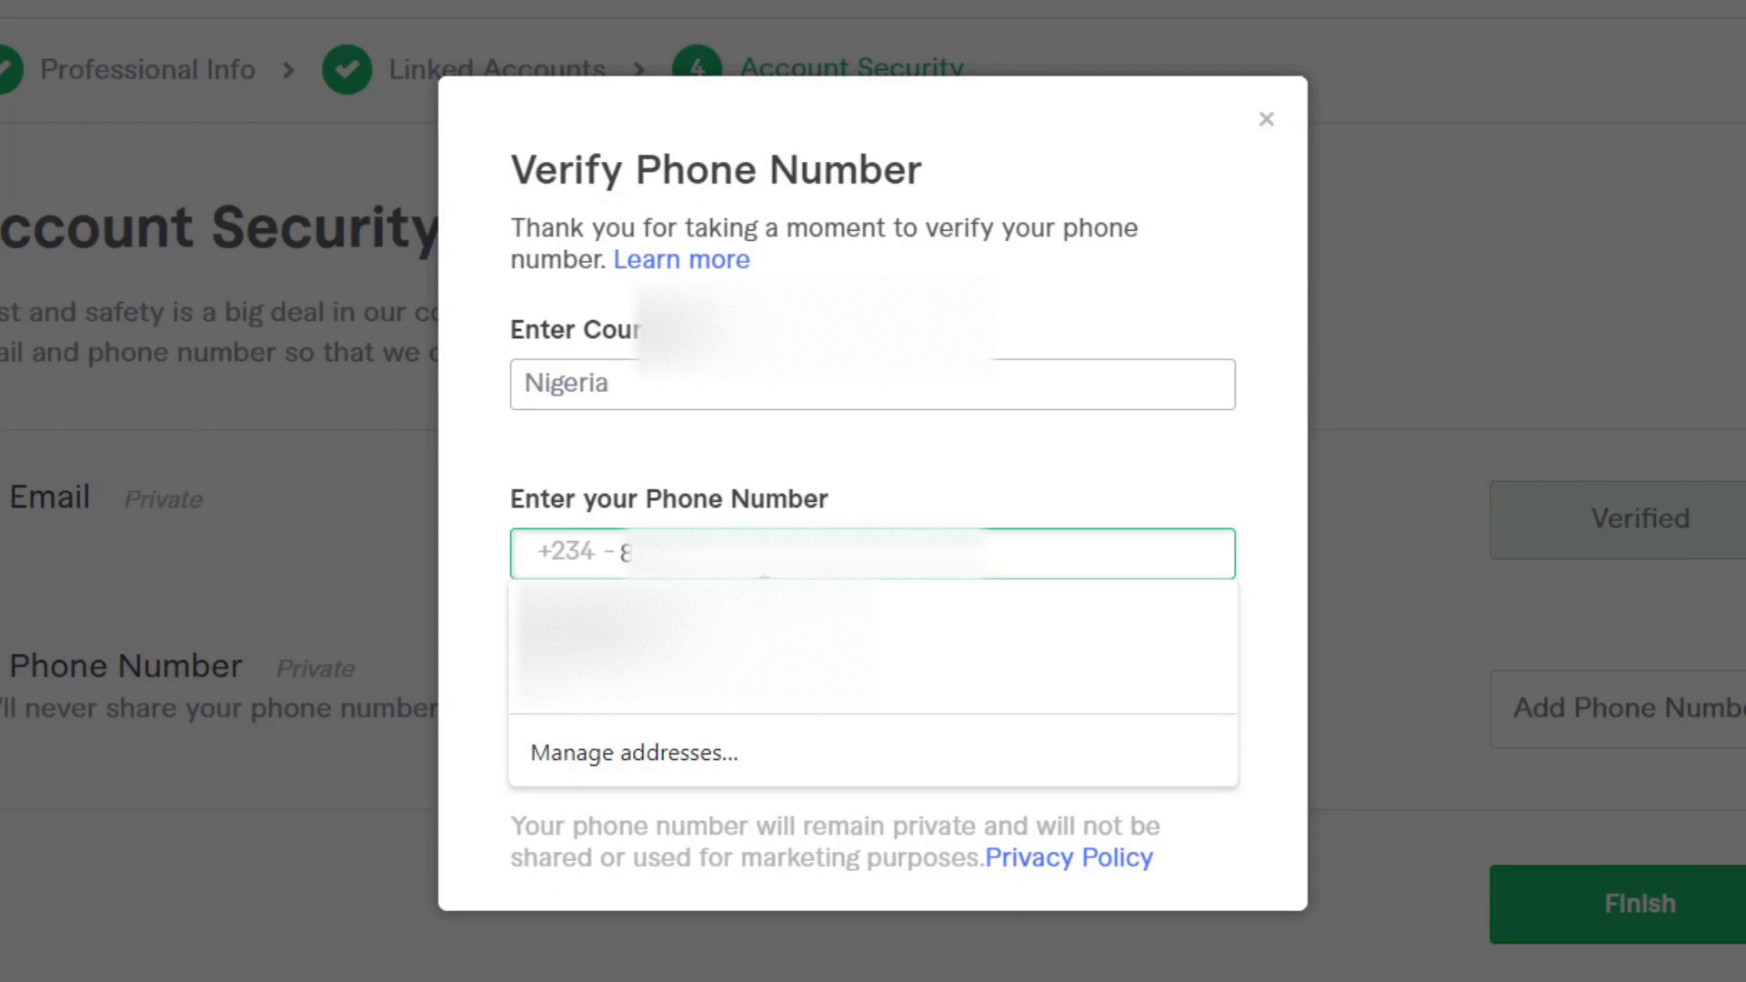
text(***)
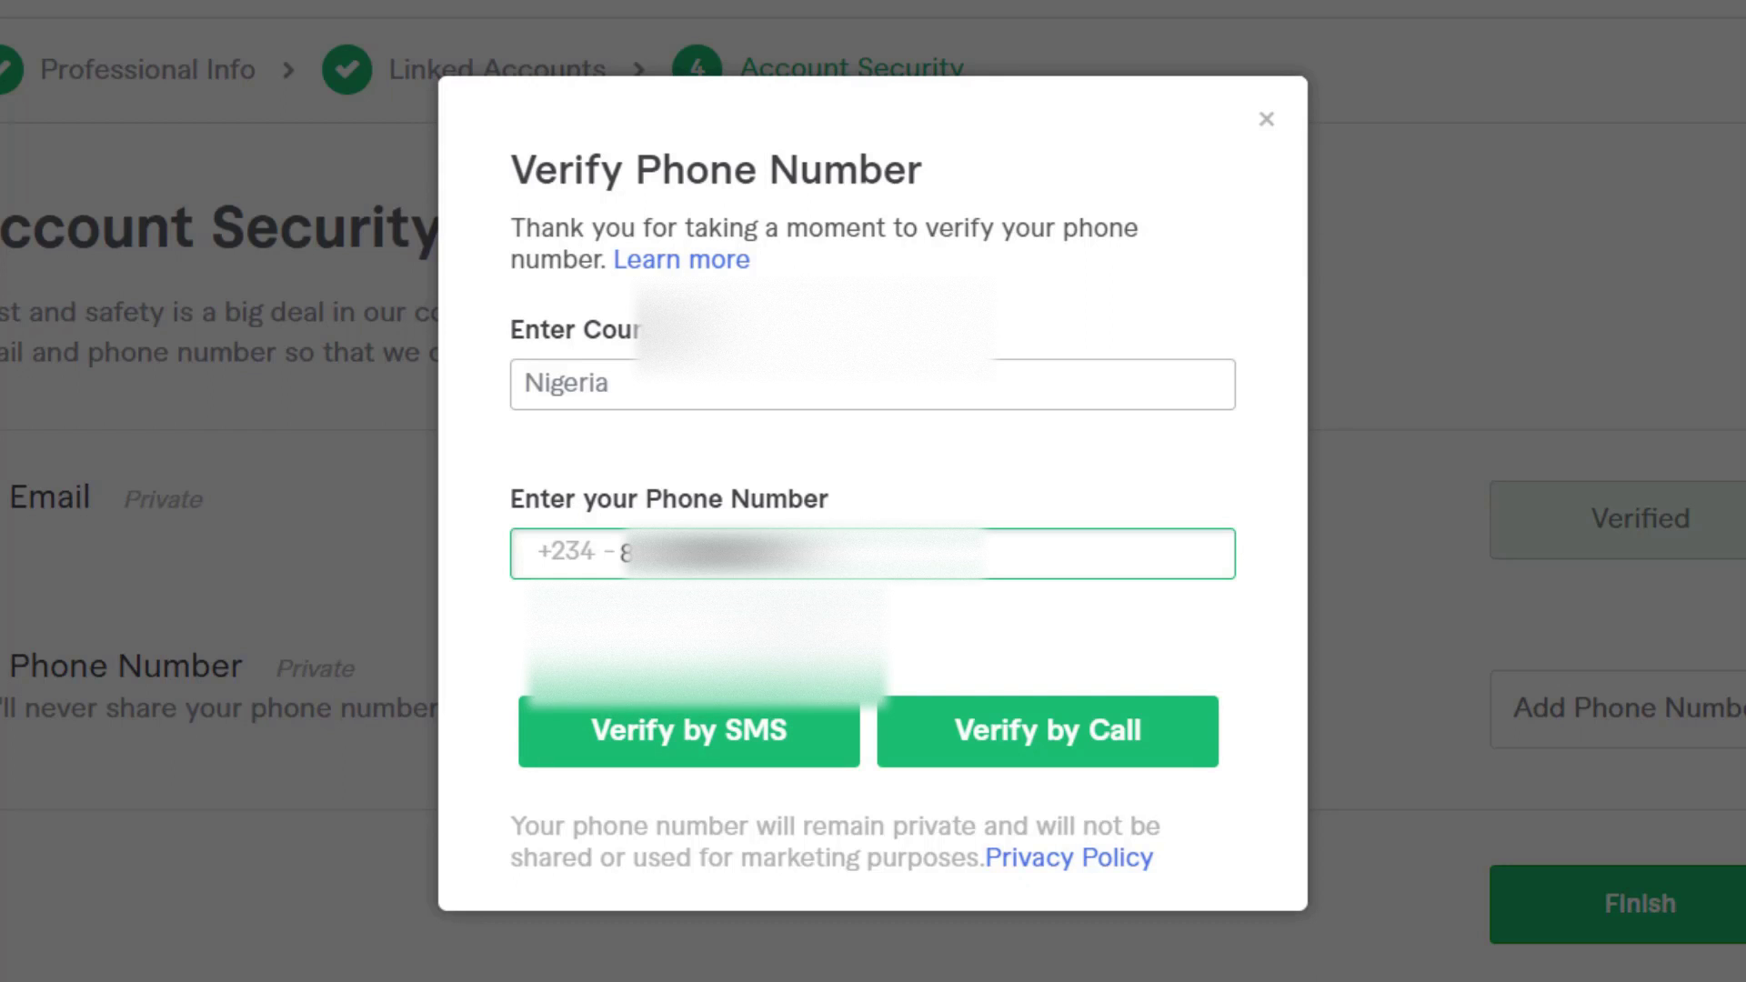
click(762, 758)
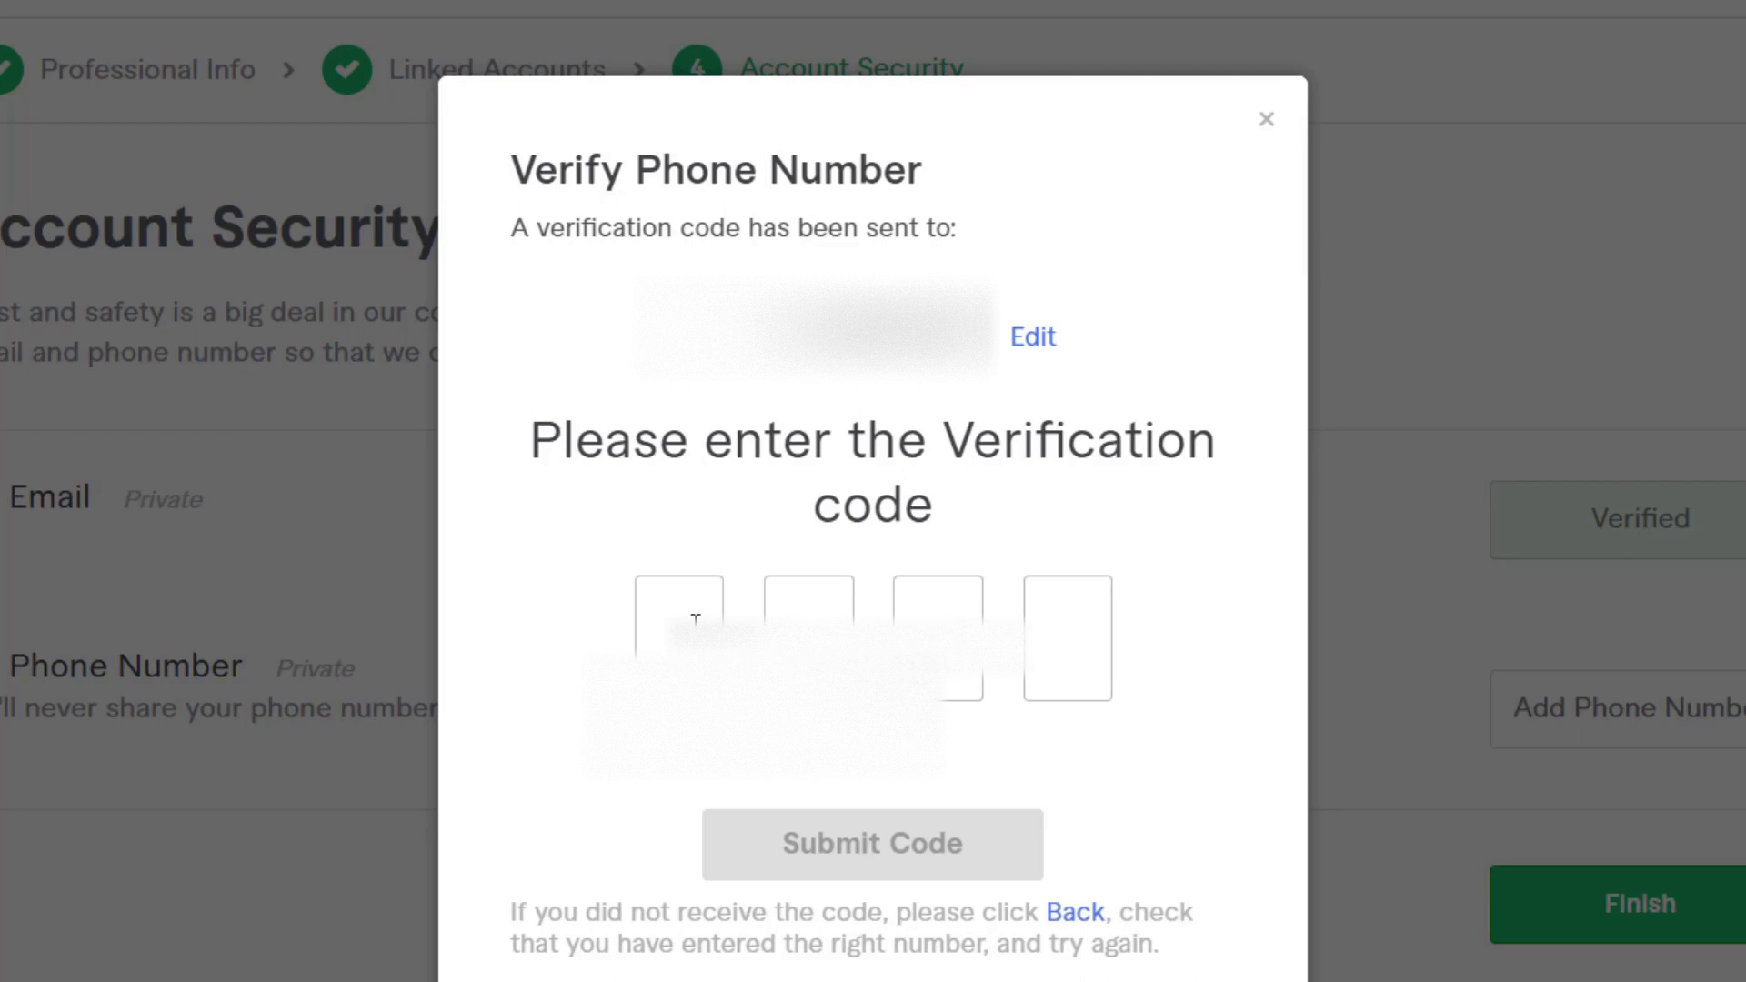
Submit the four-digit texted code and acknowledge the successful phone verification.
click(694, 619)
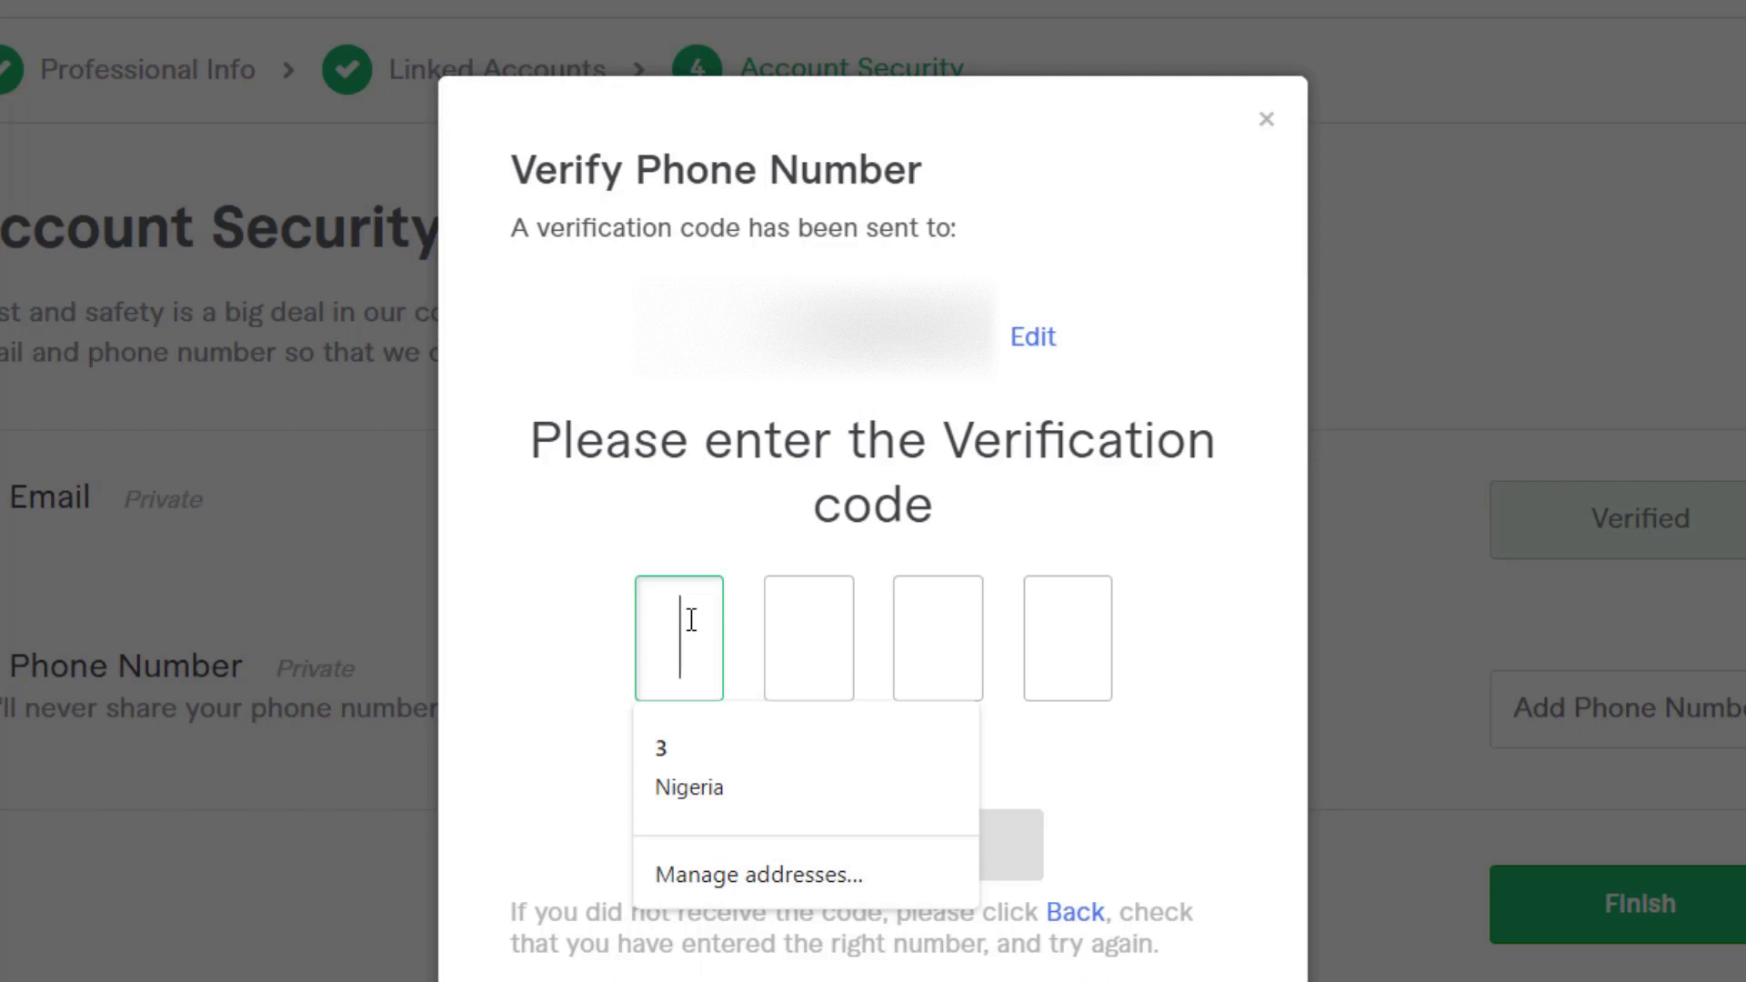
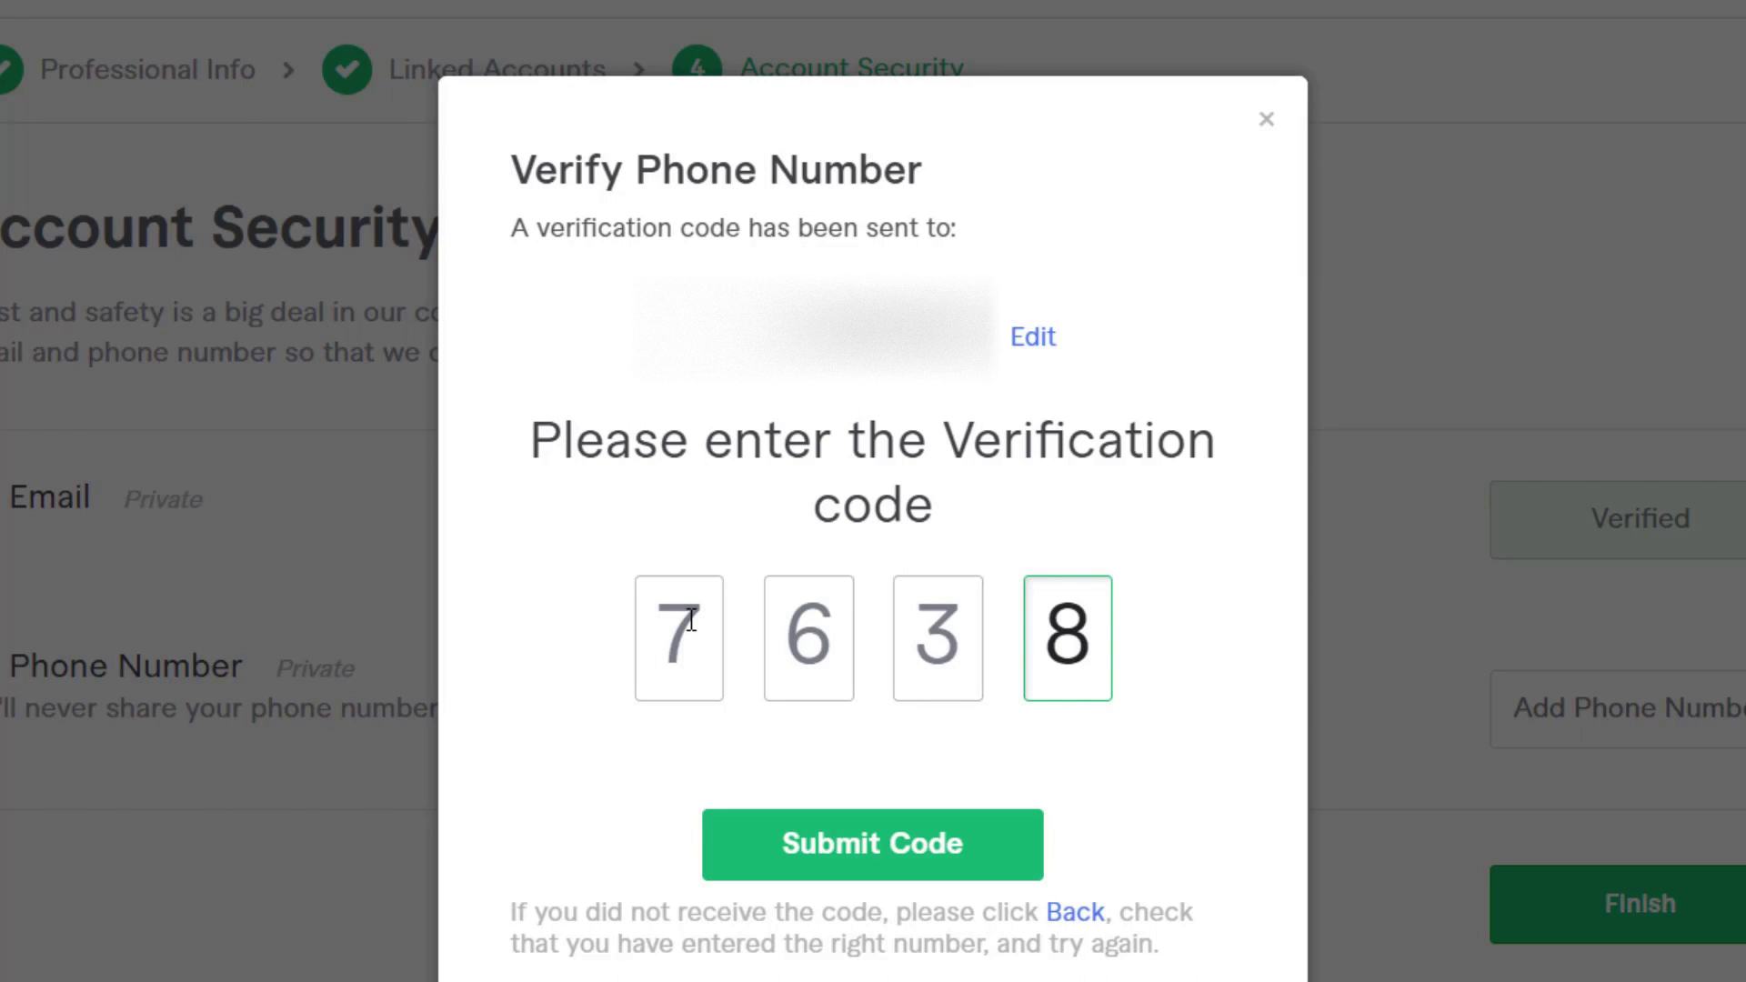
click(942, 859)
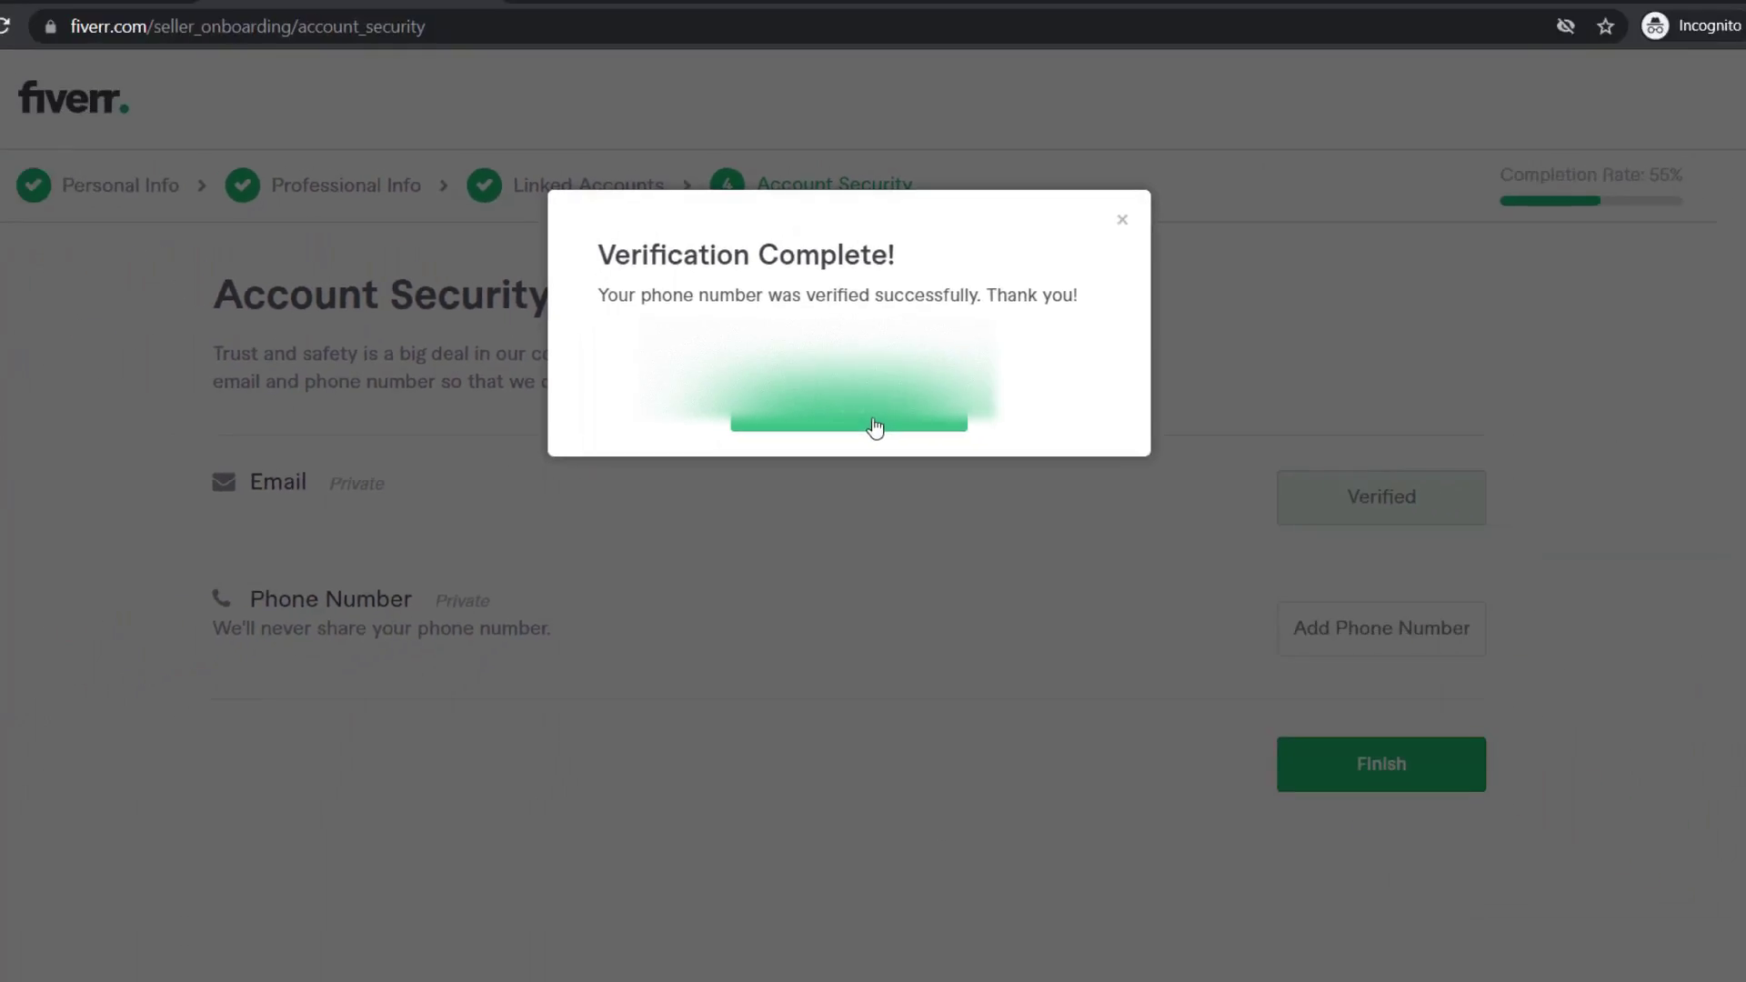
click(841, 392)
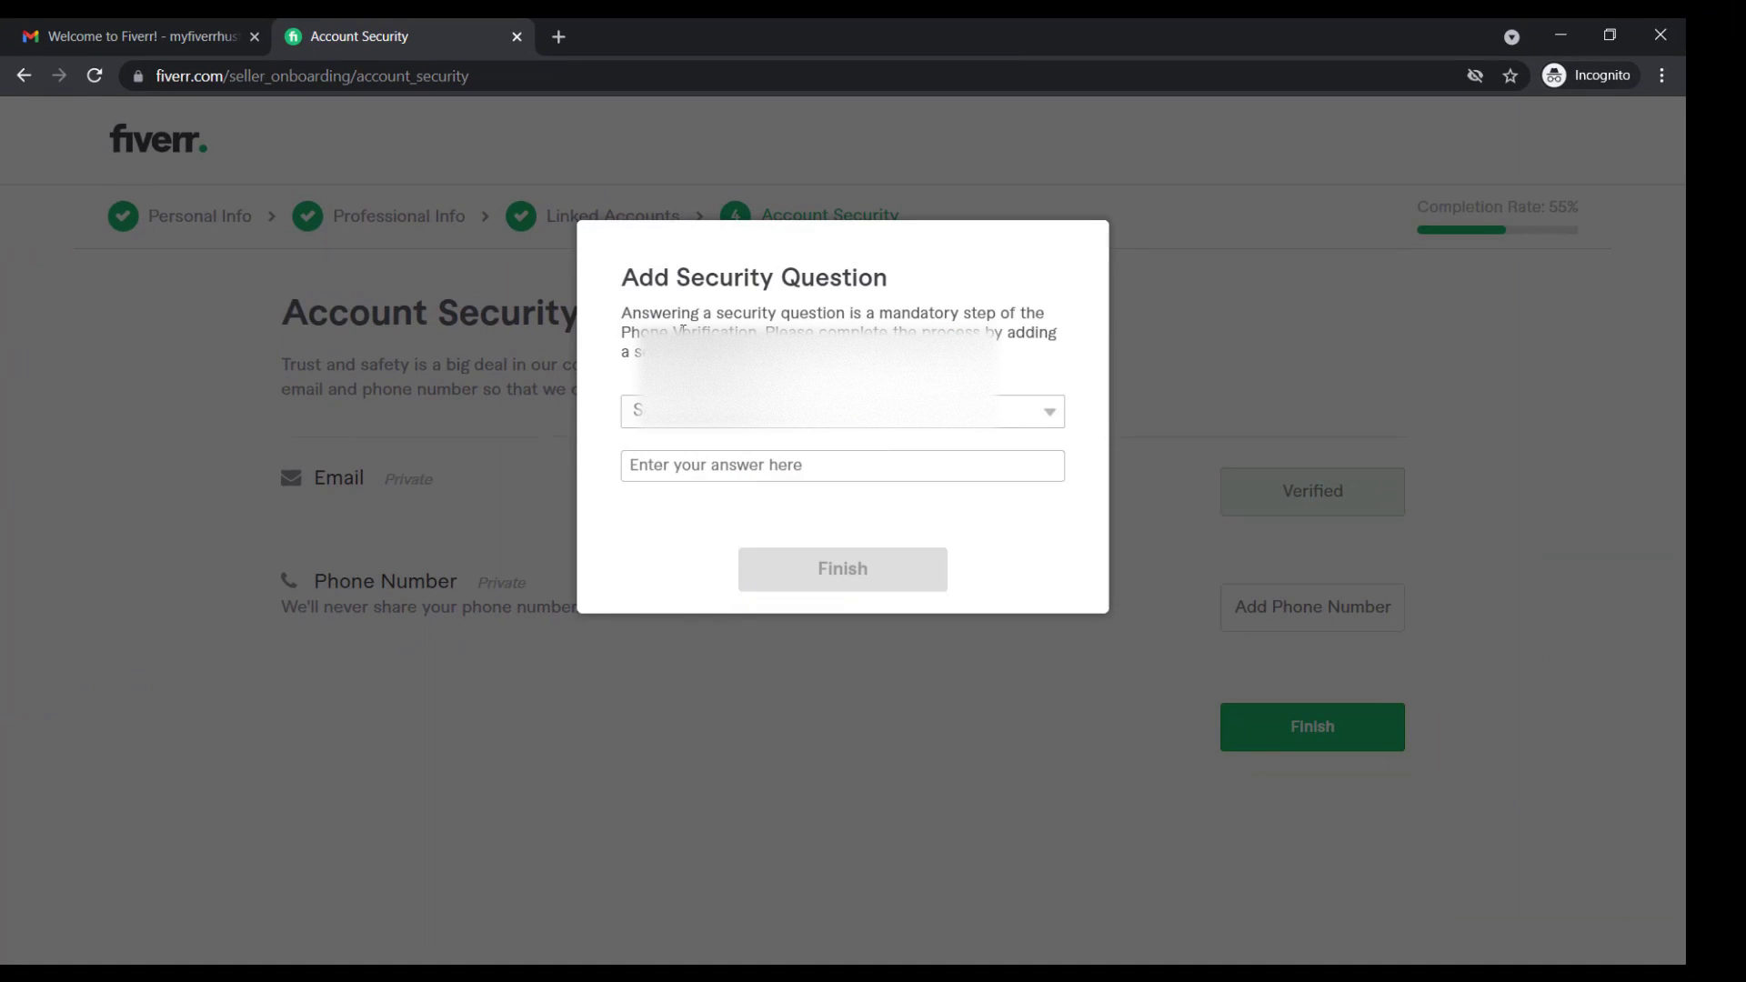
Pick 'What was the name of your elementary school?' as security question, enter the answer, and save.
click(944, 424)
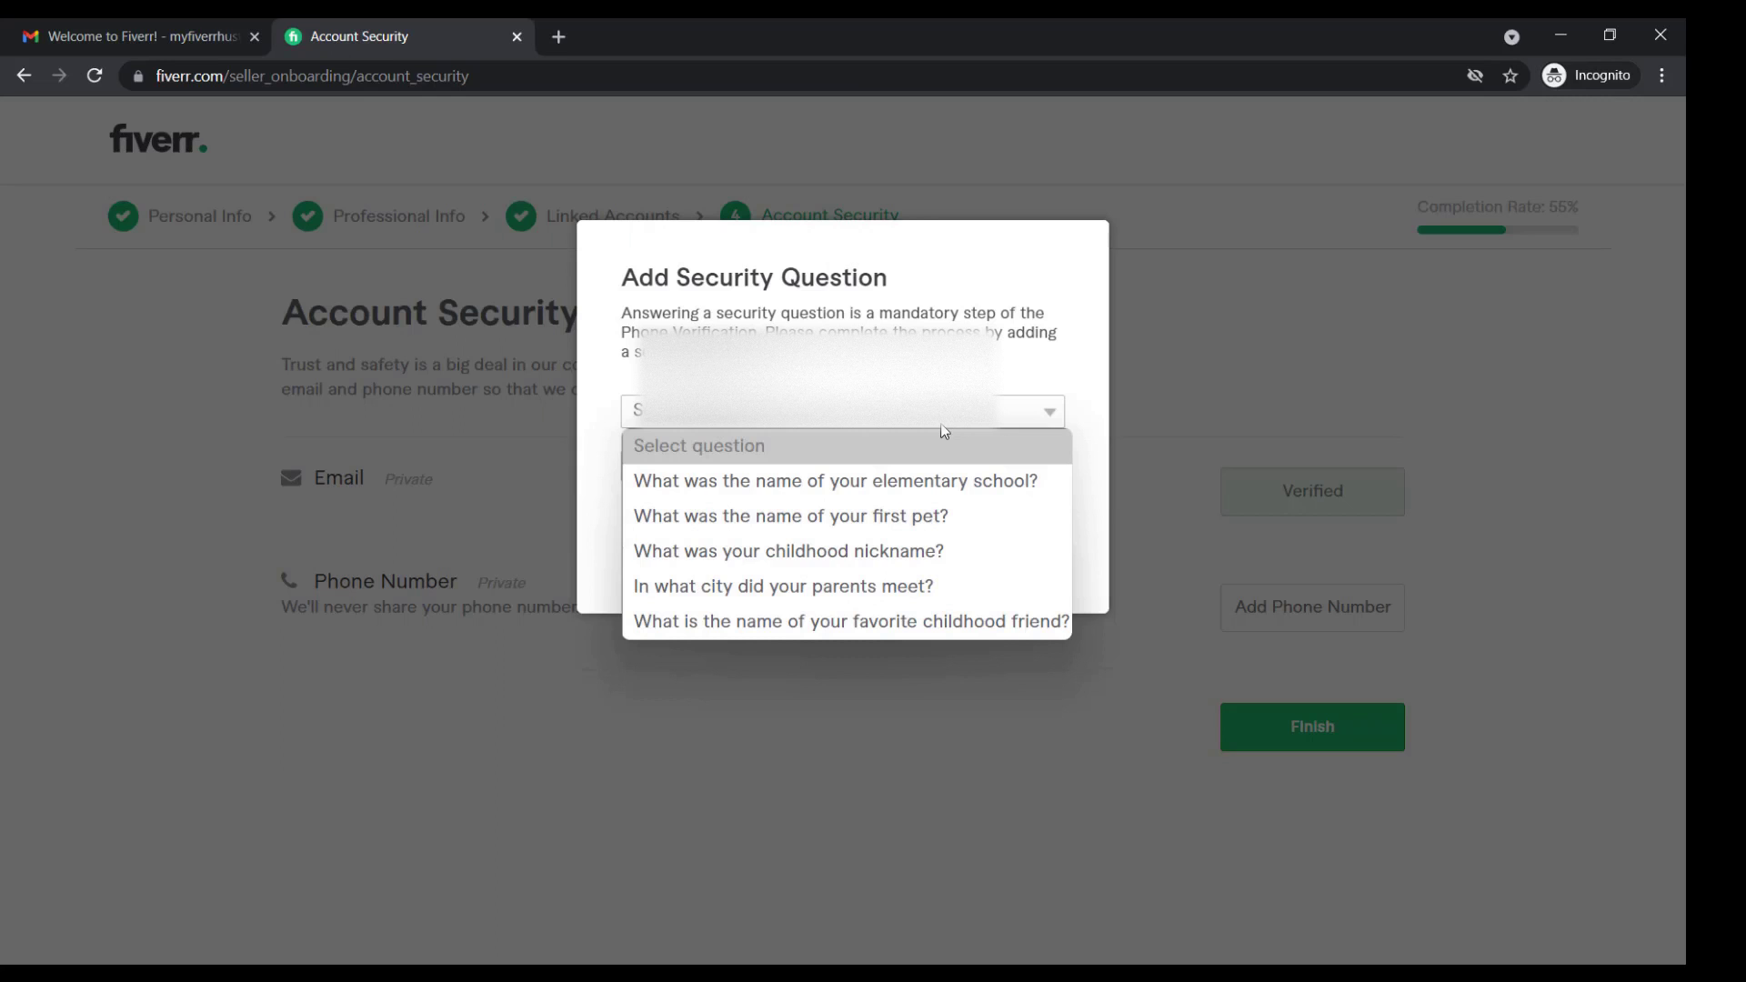
click(956, 487)
click(944, 472)
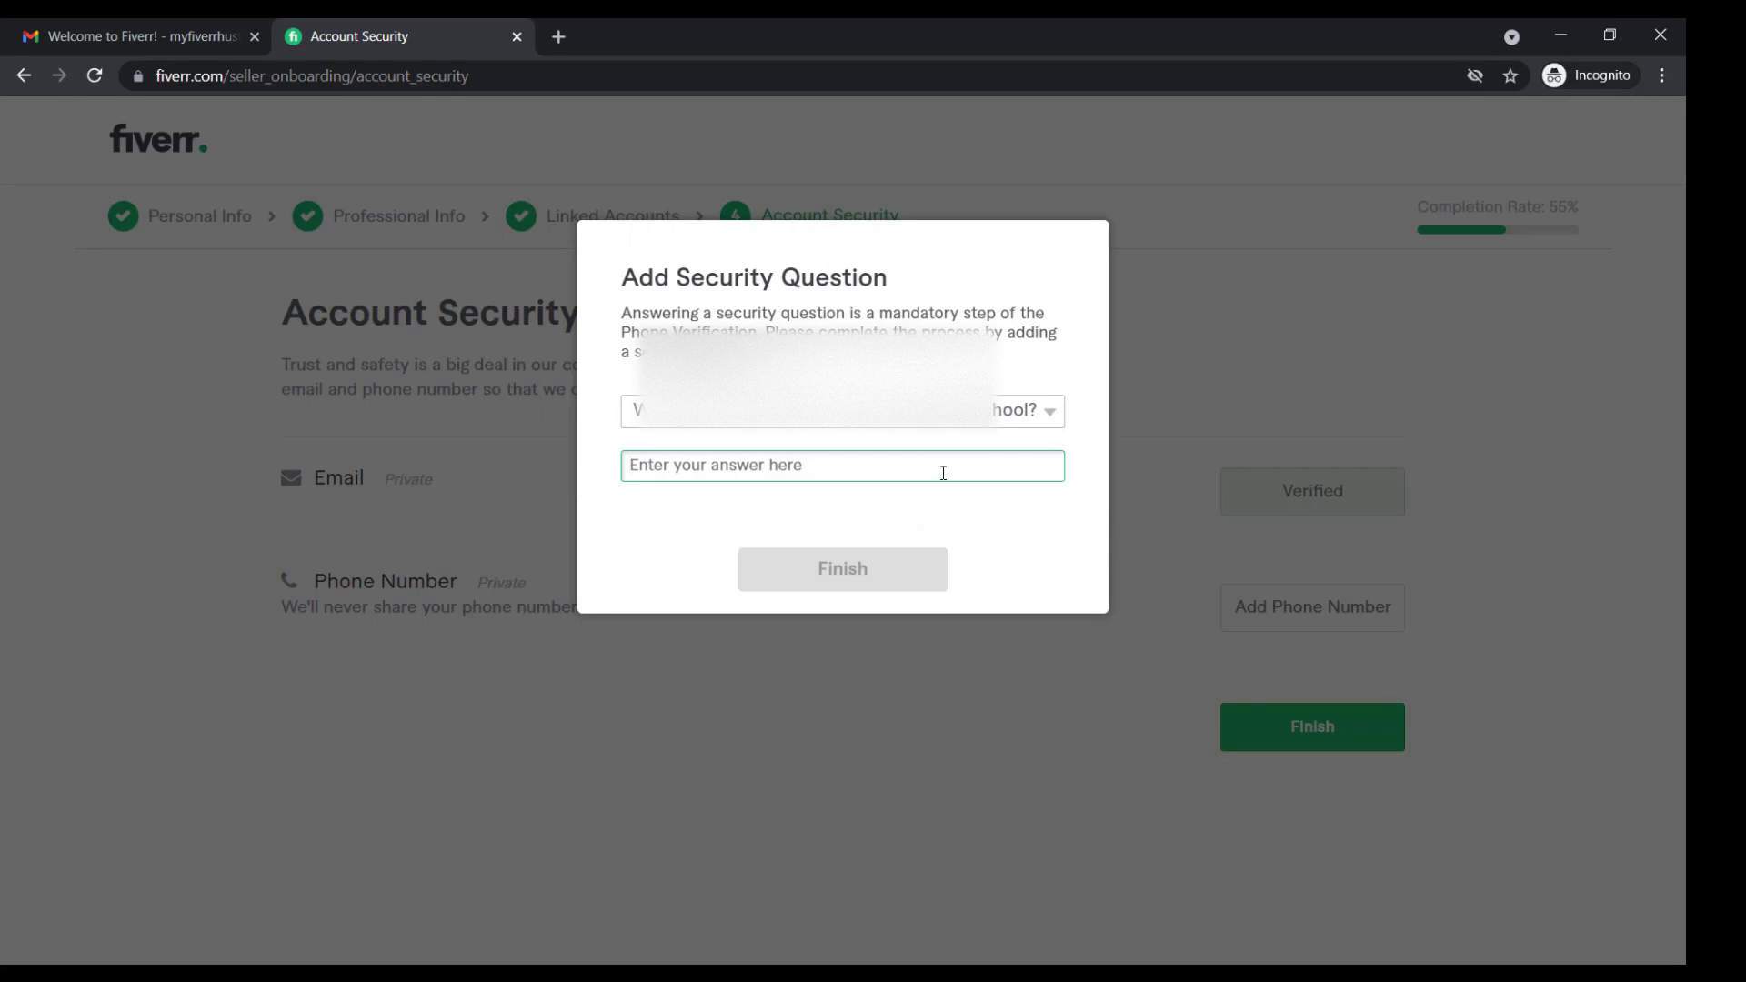
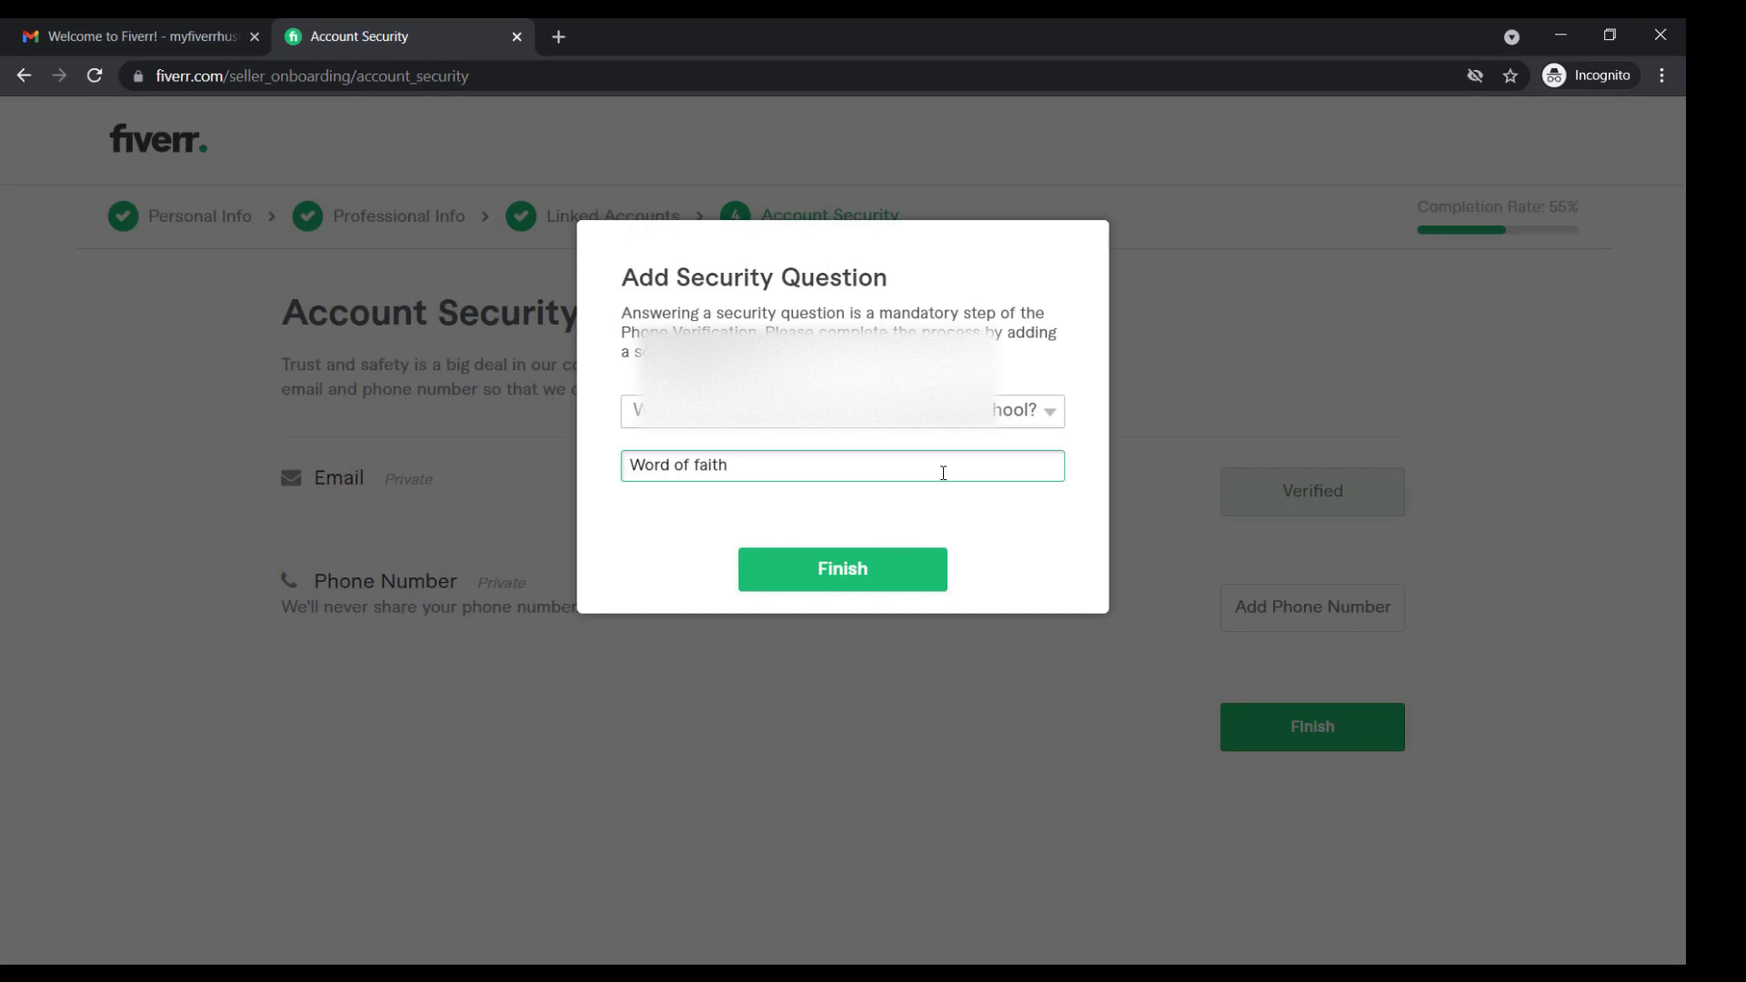
click(887, 575)
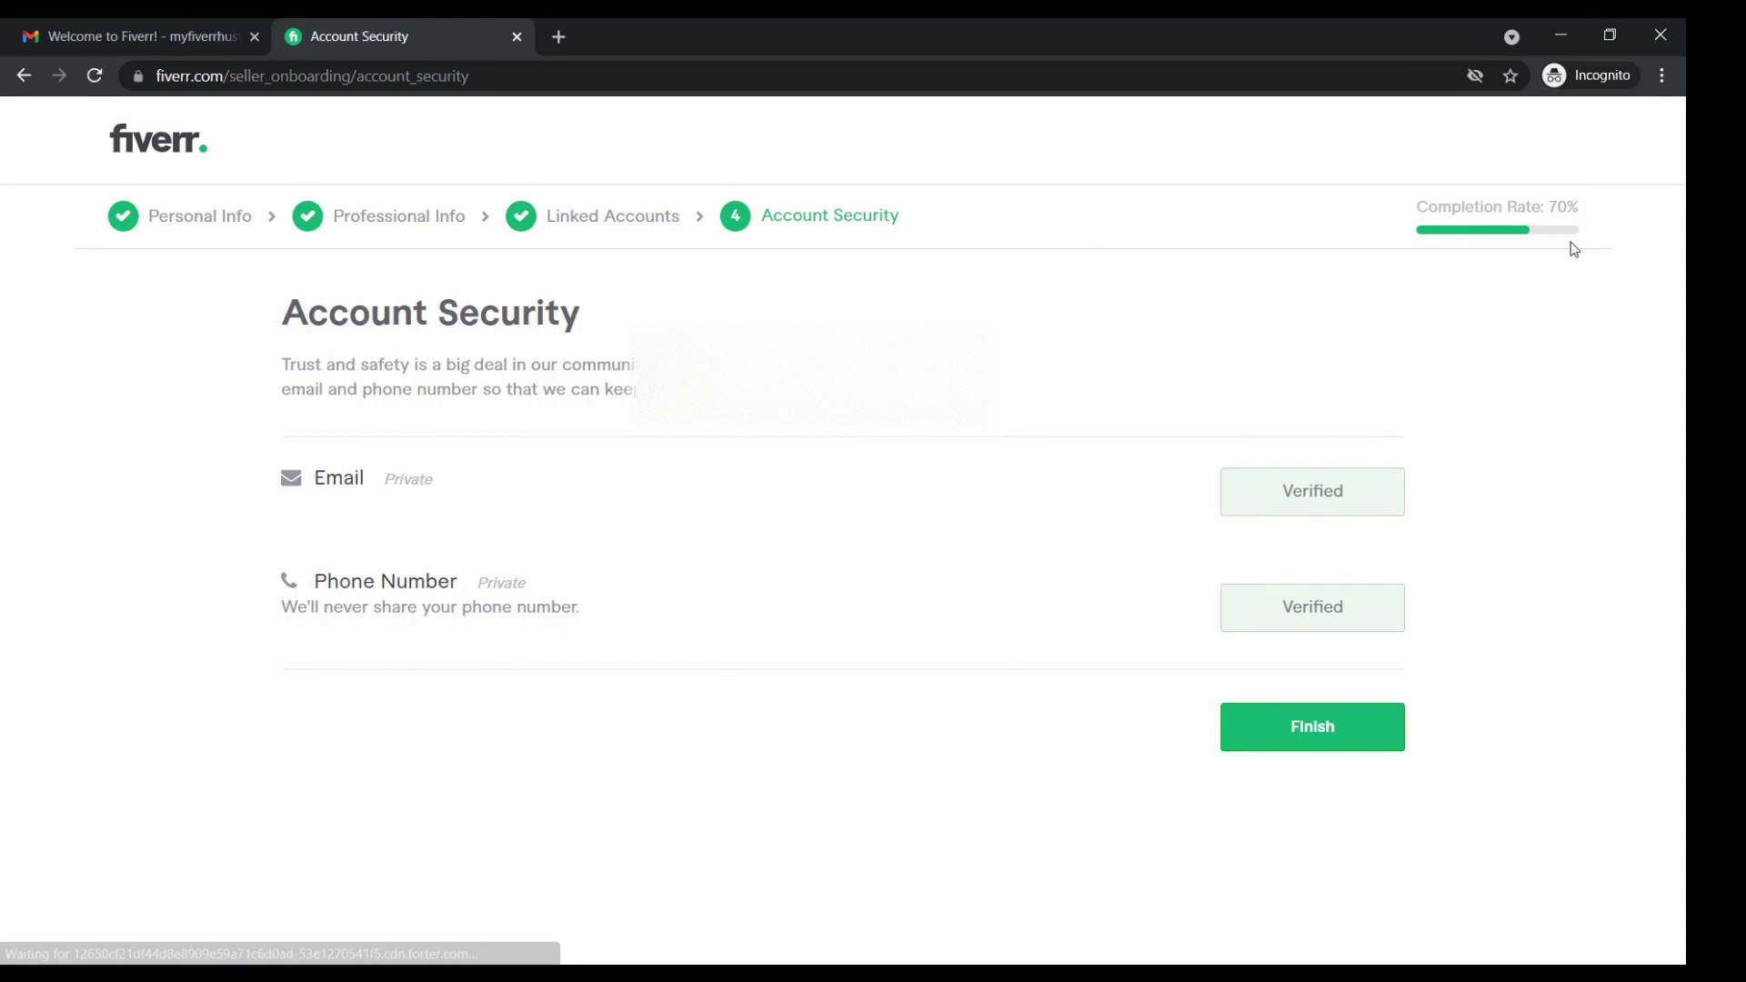
Finish Account Security and close the free-course offer to reach the new-gig Overview form.
click(1333, 752)
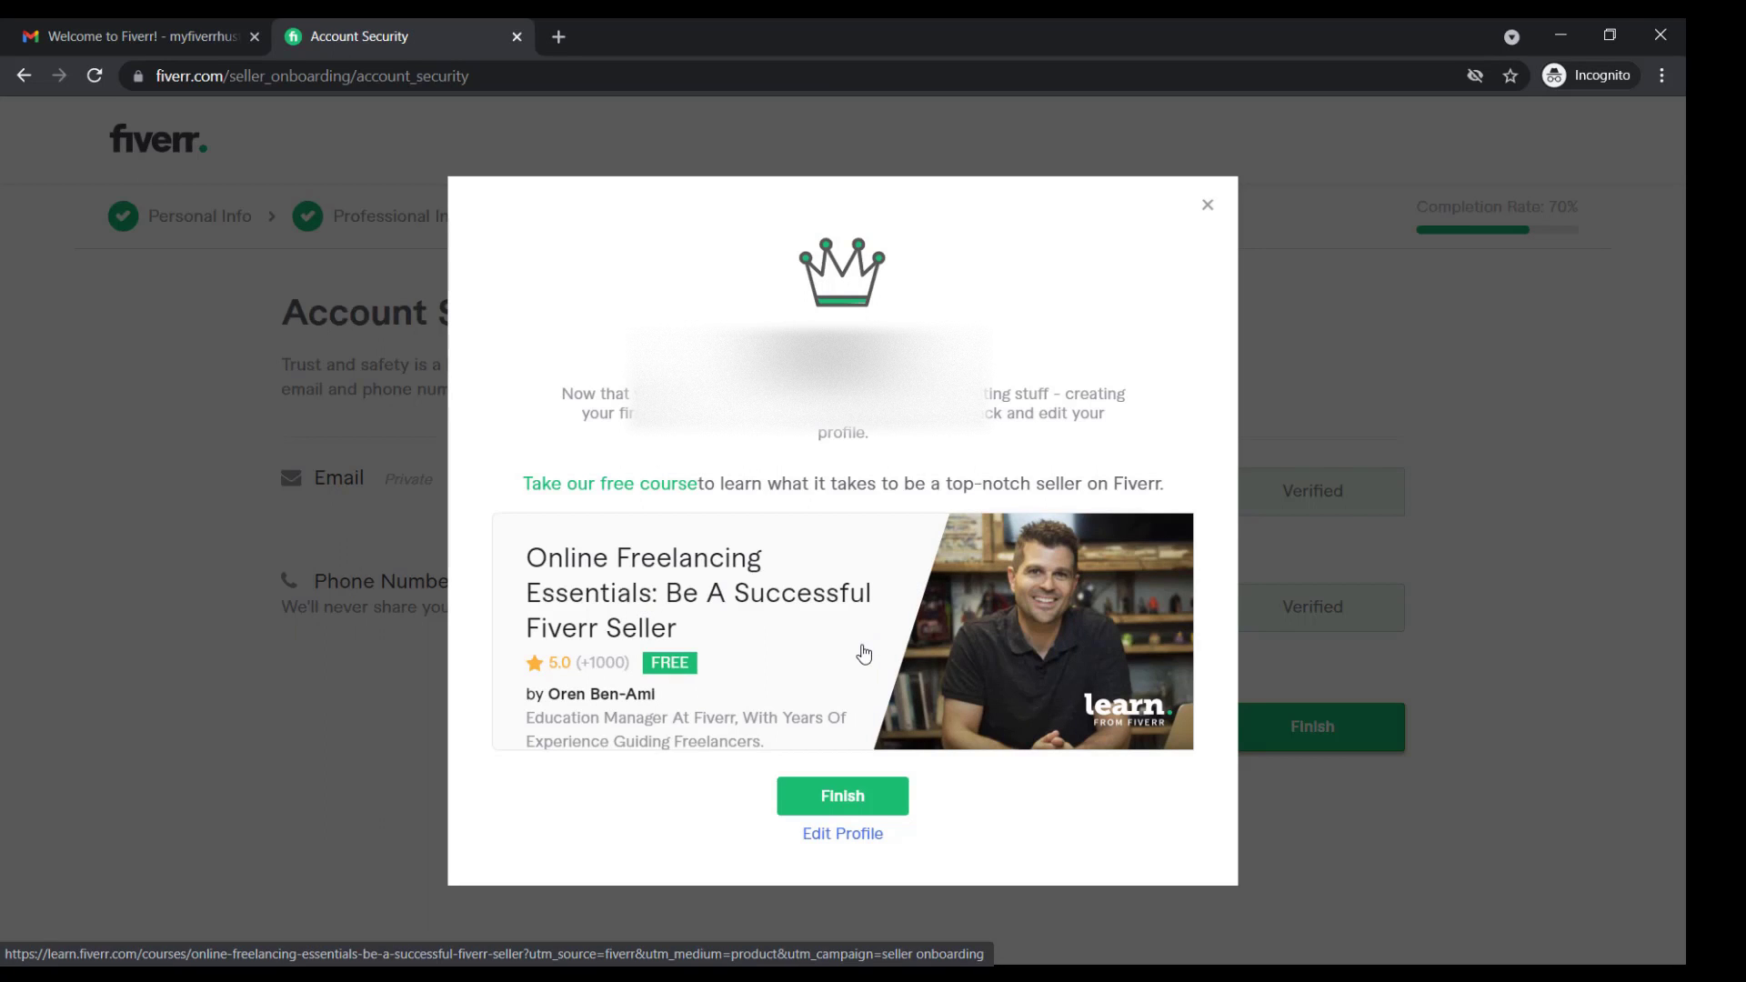
click(877, 802)
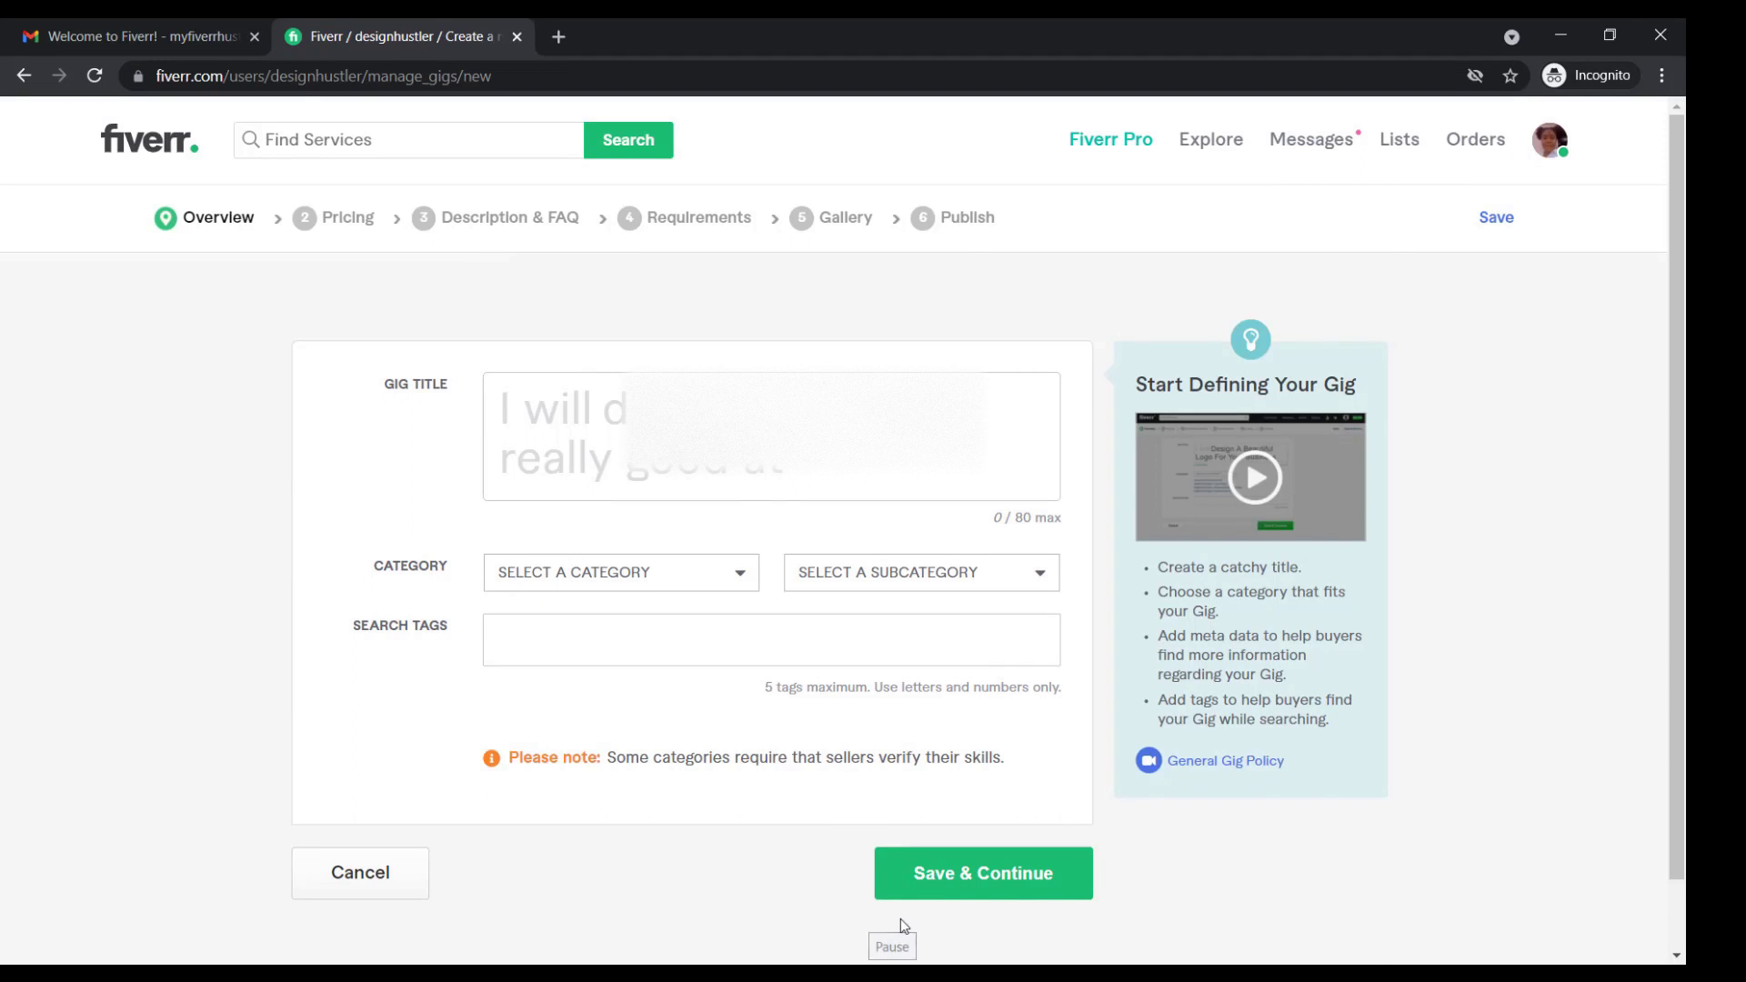
scroll(1489, 761, down, 1)
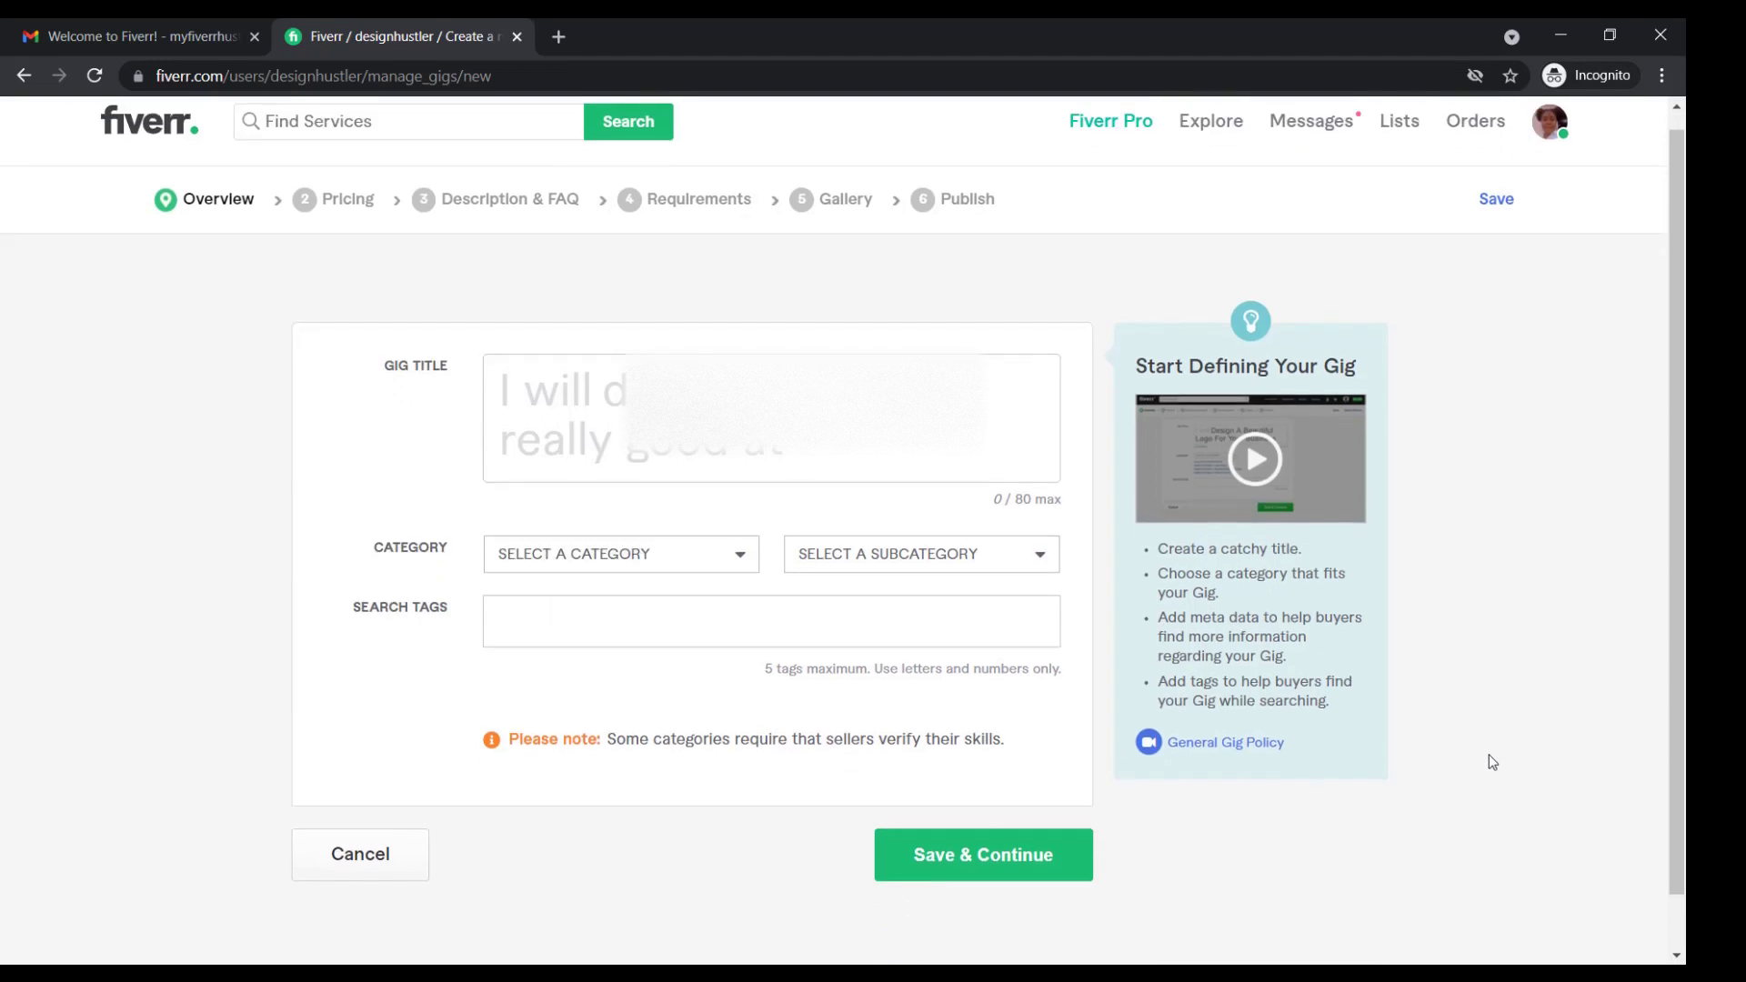
scroll(1489, 761, up, 1)
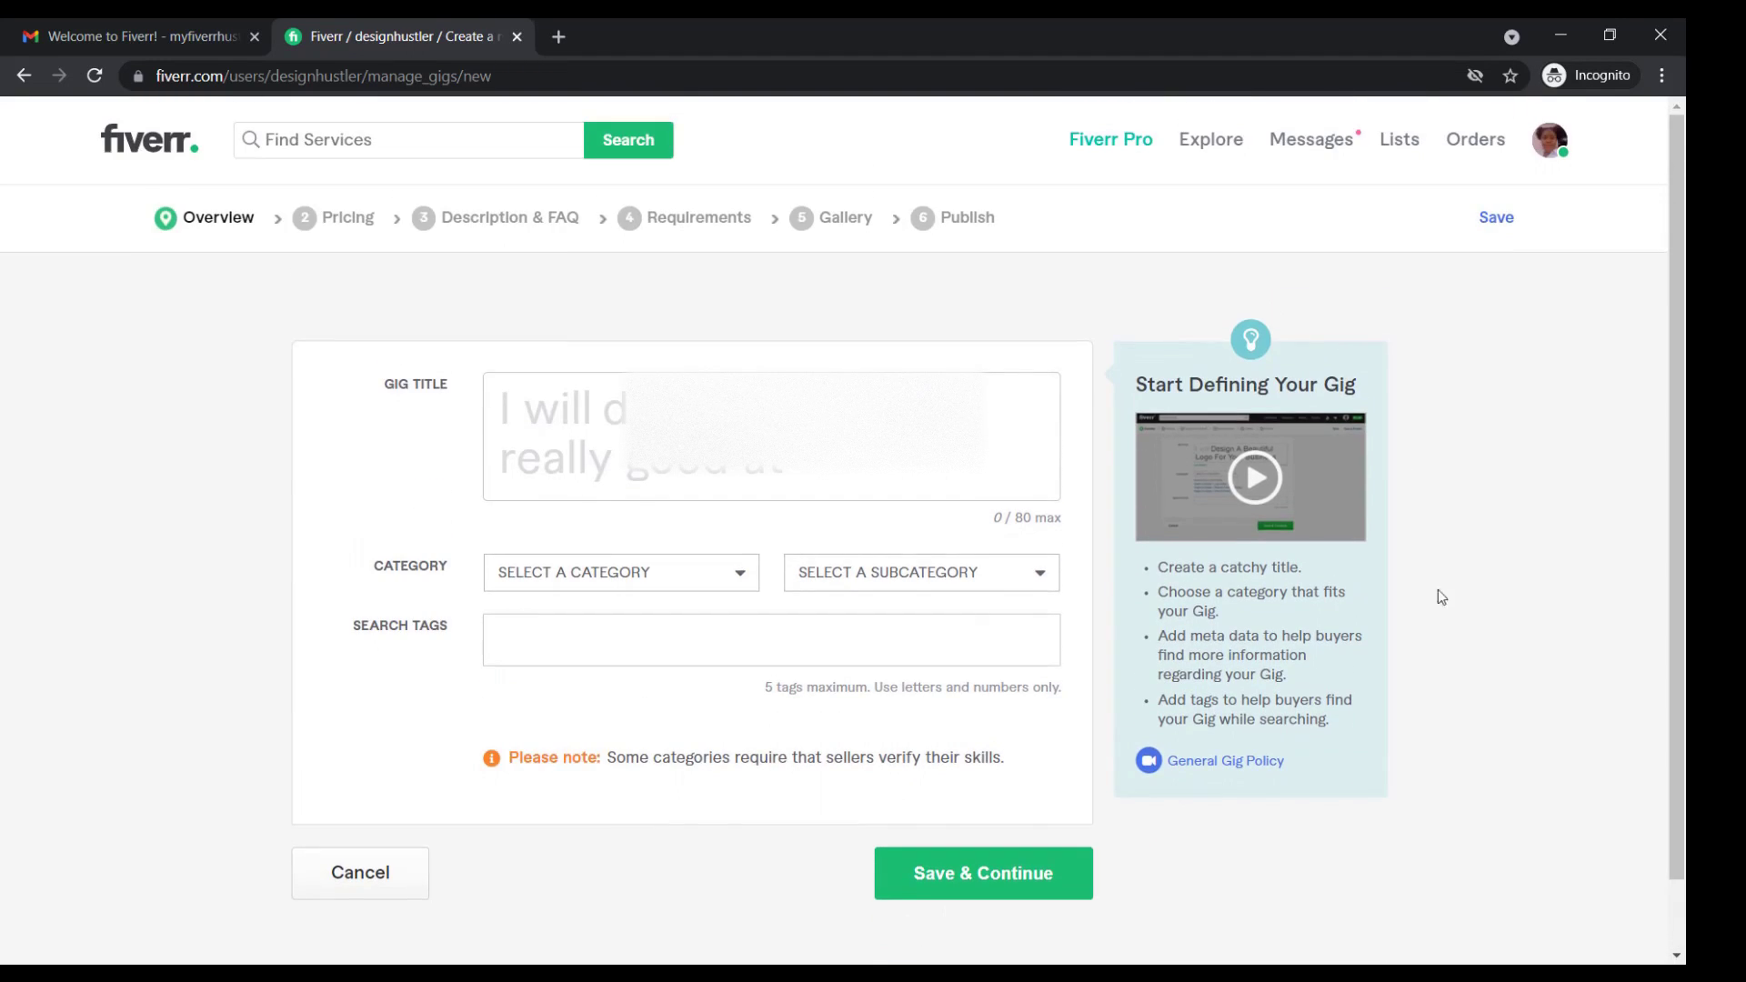
In Gmail's refreshed inbox, open the 'A new phone number was added to your Fiverr account' email.
click(80, 34)
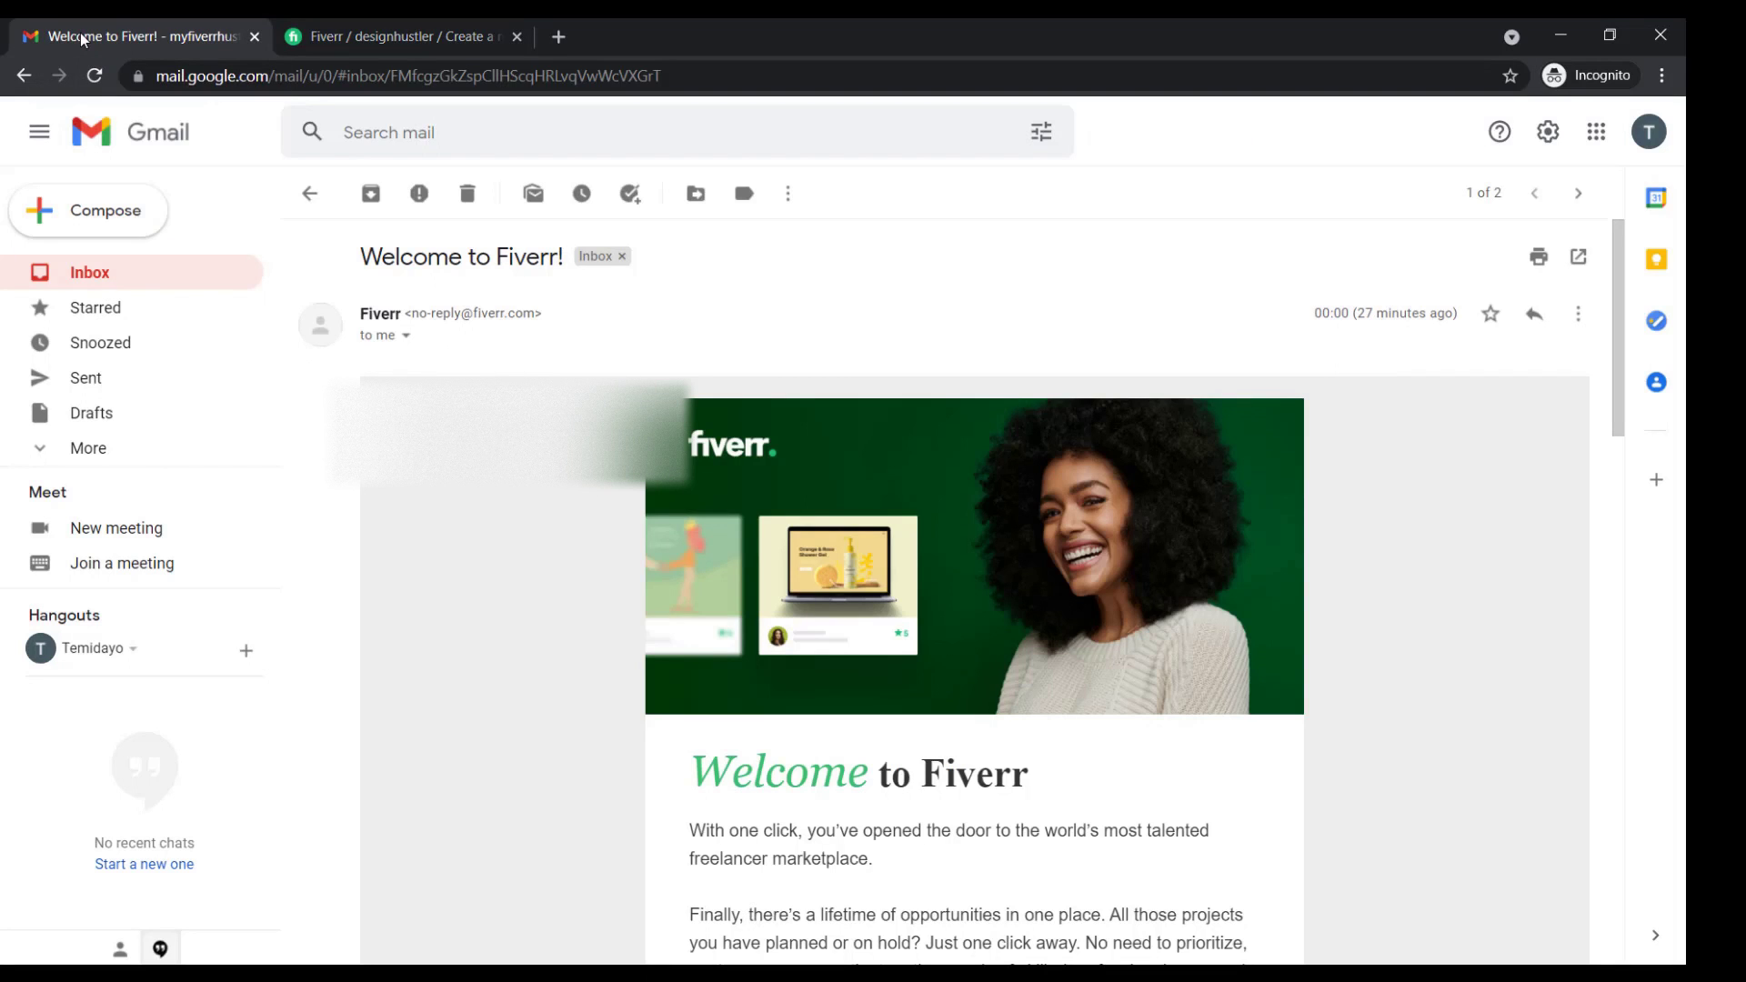
click(130, 287)
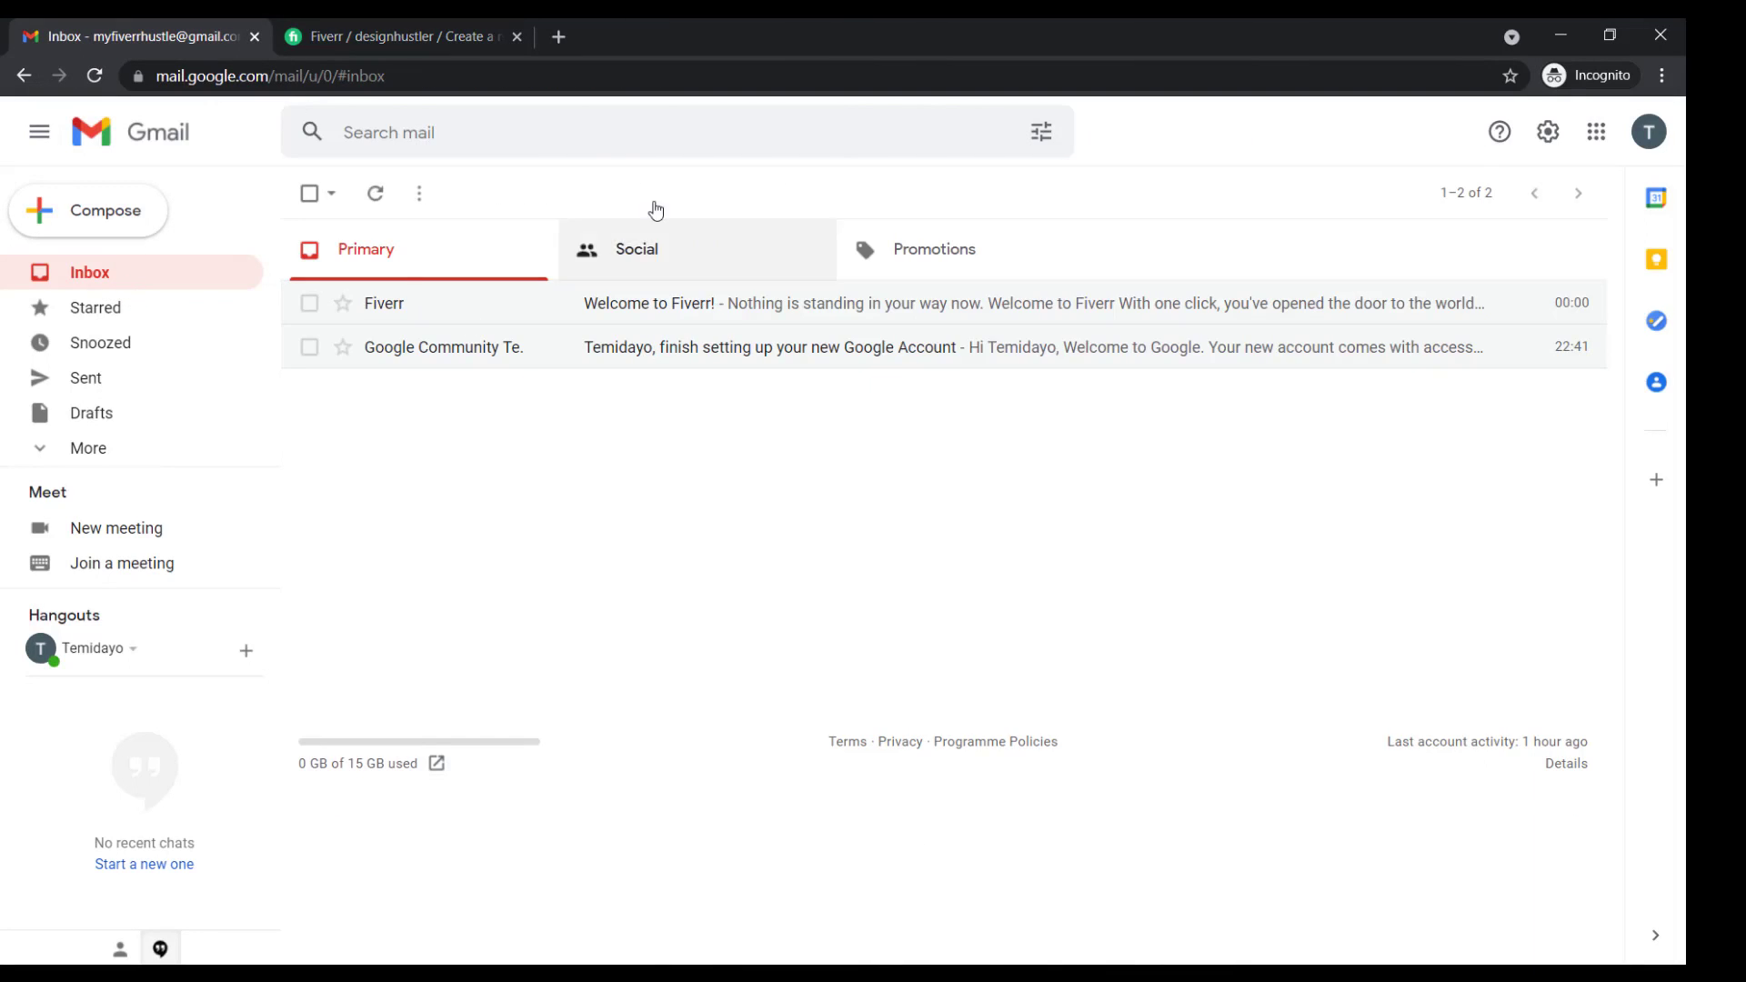
click(372, 195)
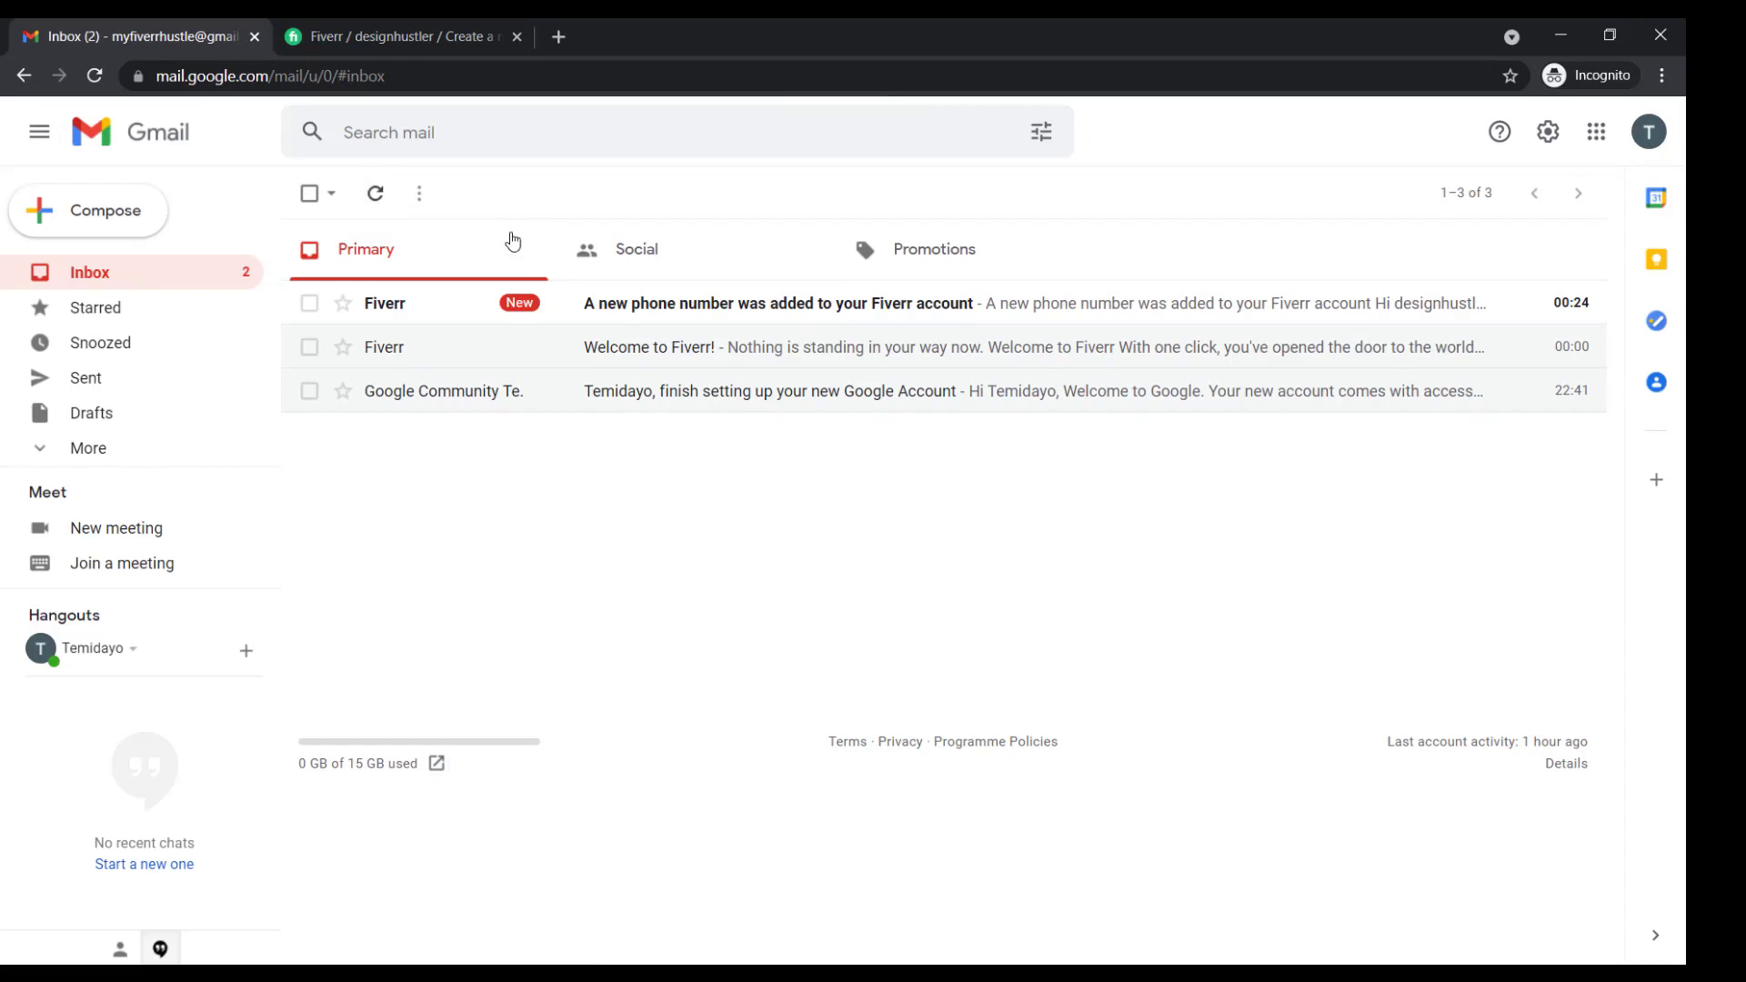
click(864, 323)
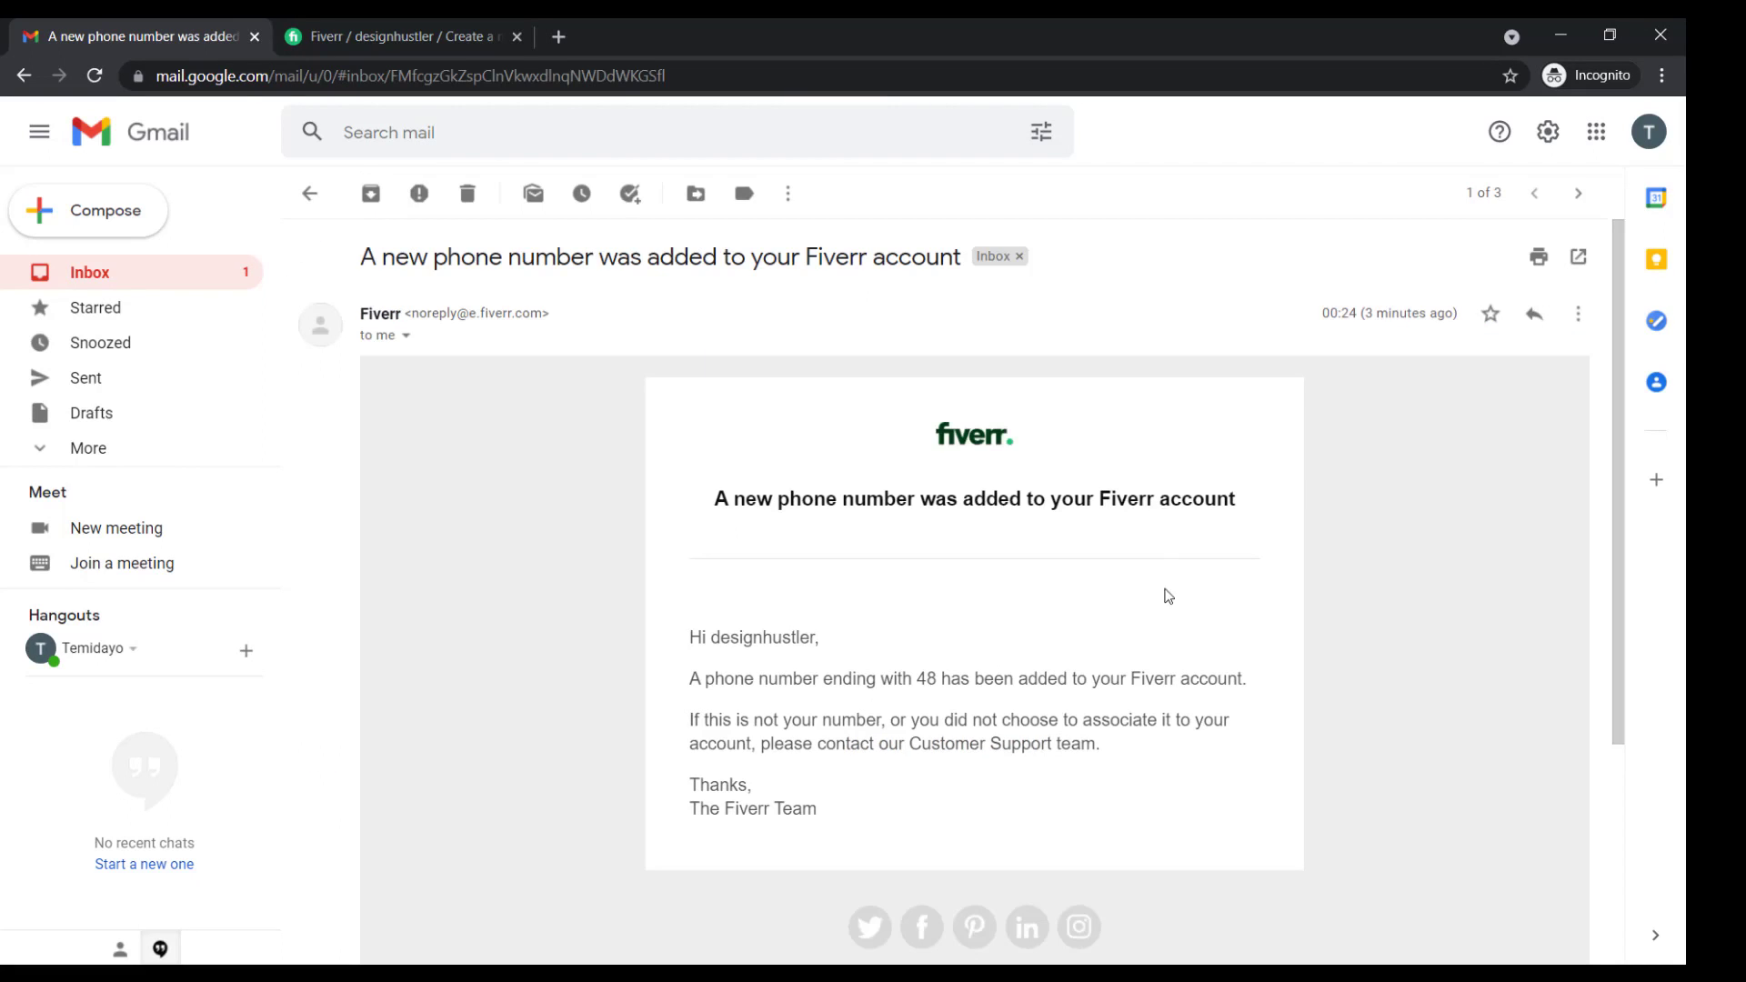